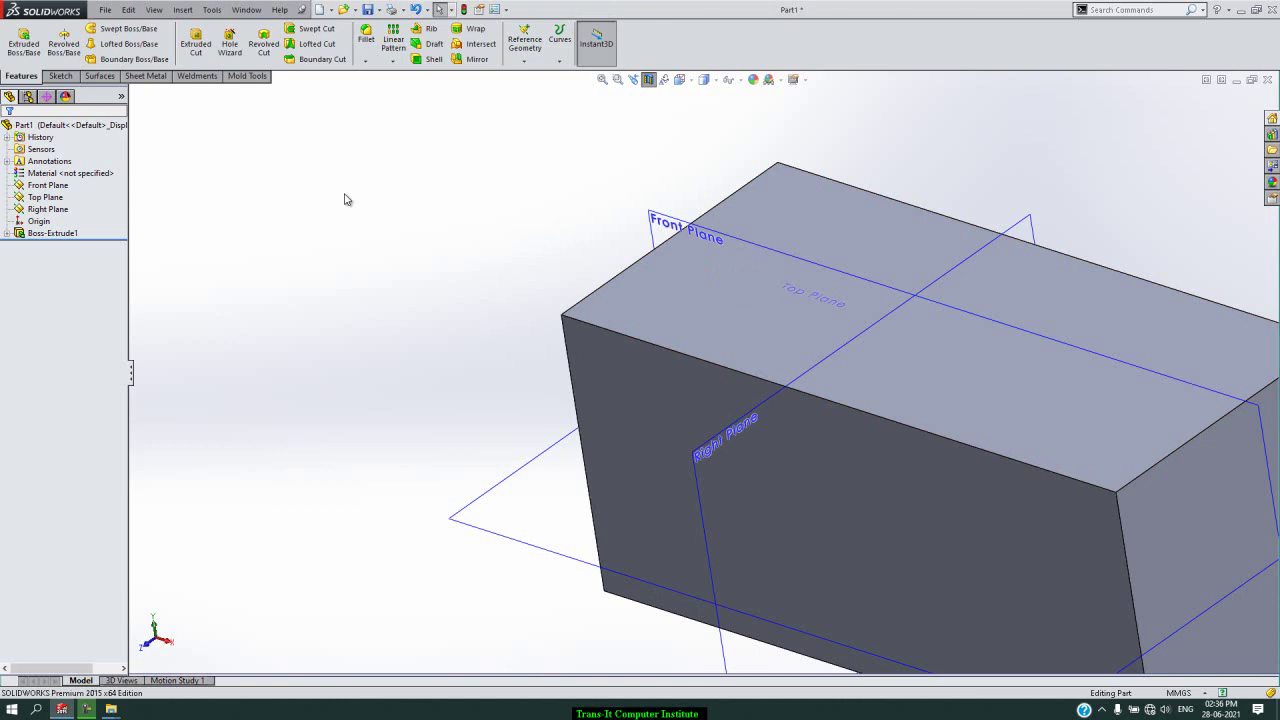
# Step: Start a simple Hole Wizard hole: ISO standard, Drill sizes, Ø11.0, blind 35 mm
pyautogui.click(230, 44)
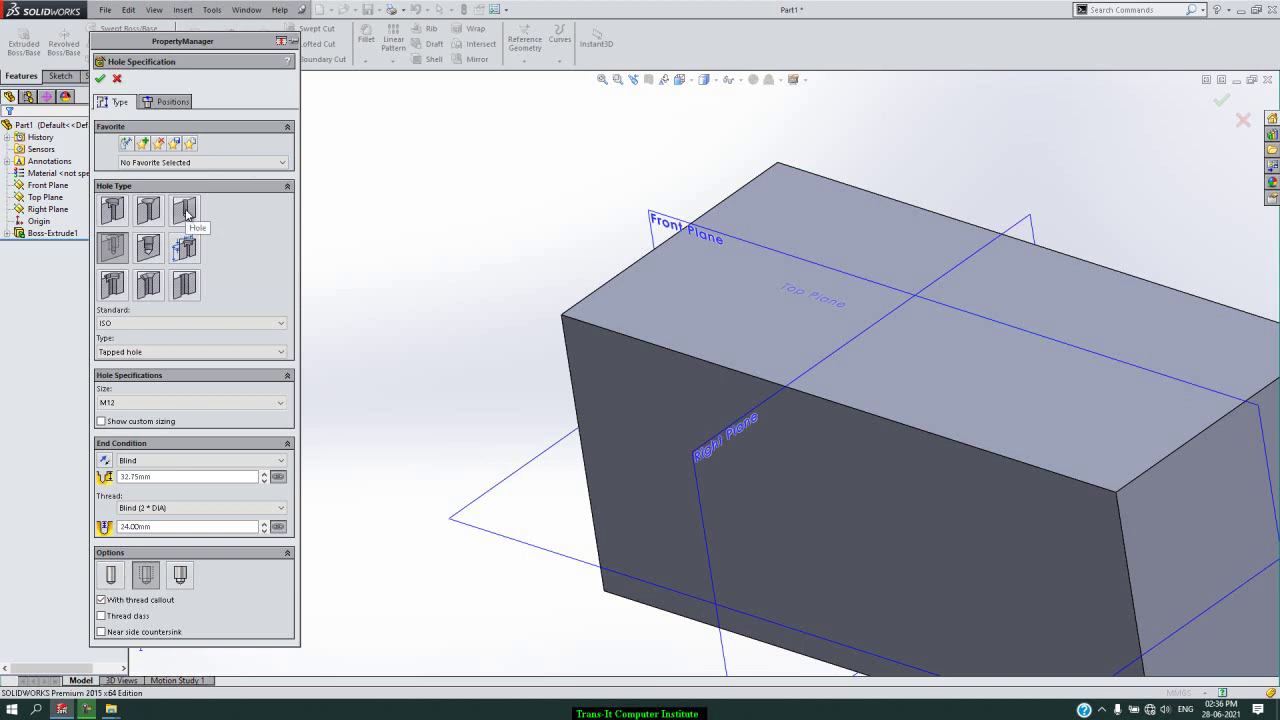
pyautogui.click(186, 211)
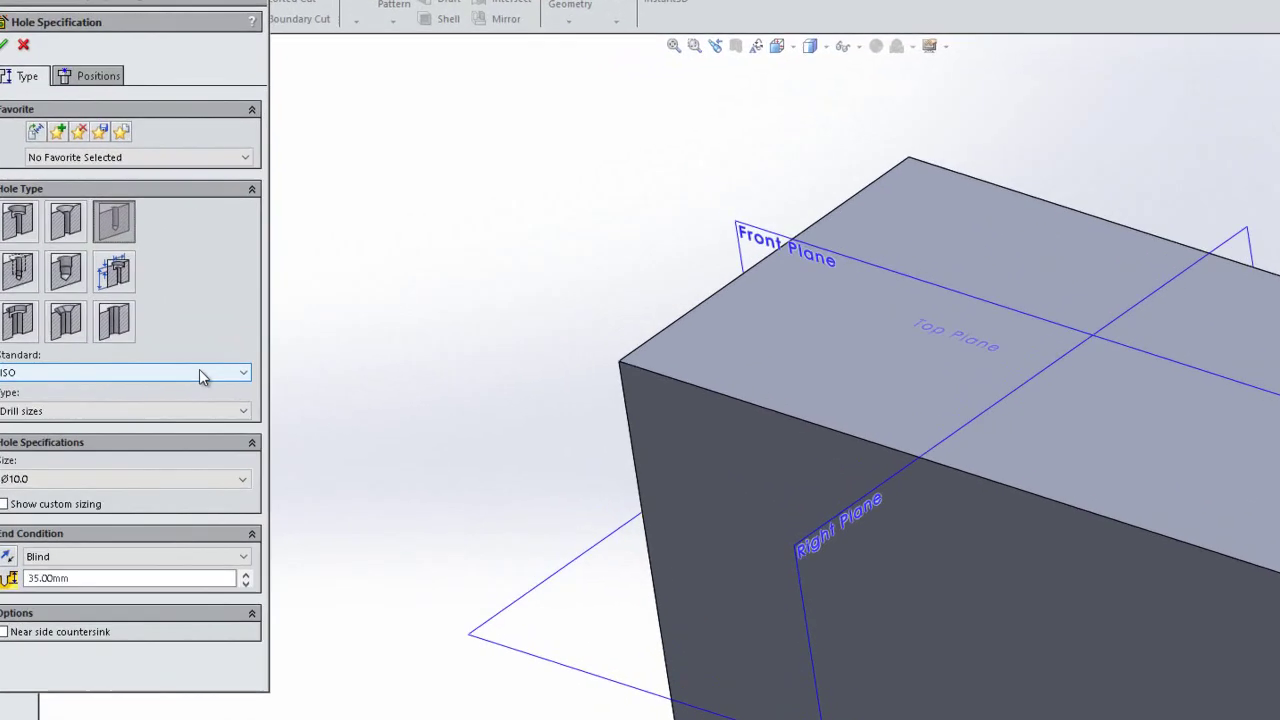
pyautogui.click(248, 322)
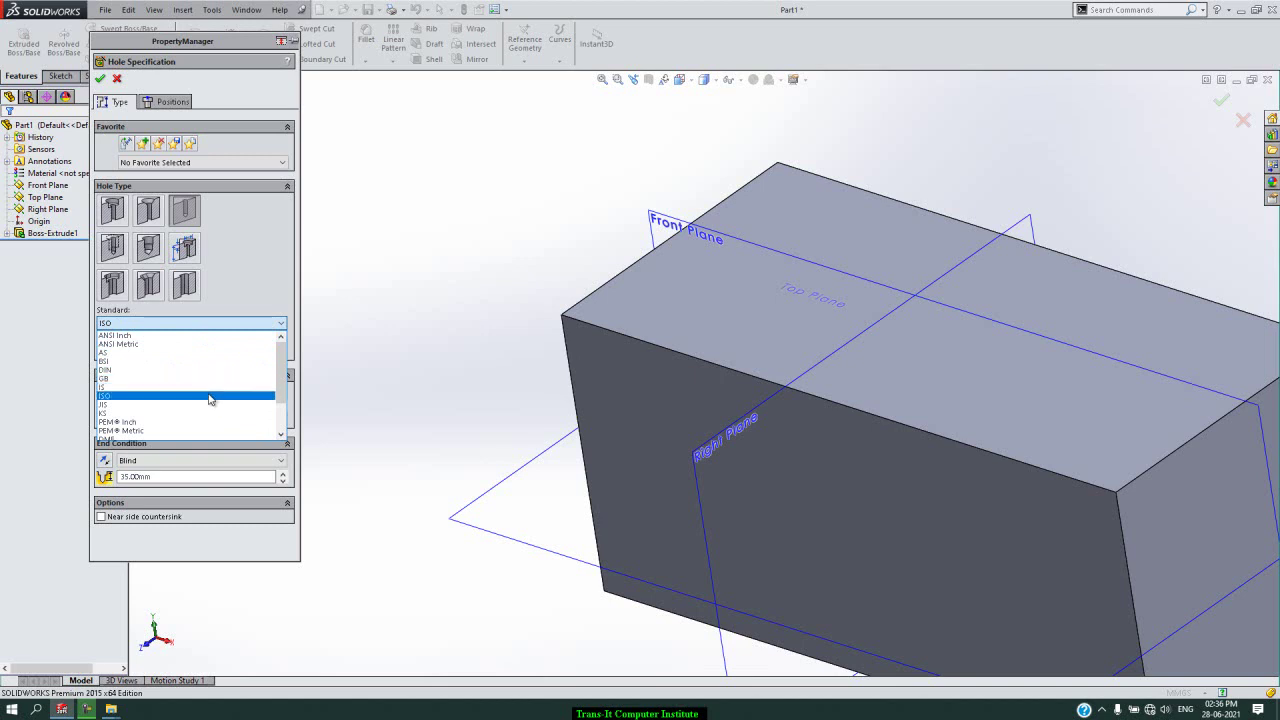
pyautogui.click(209, 396)
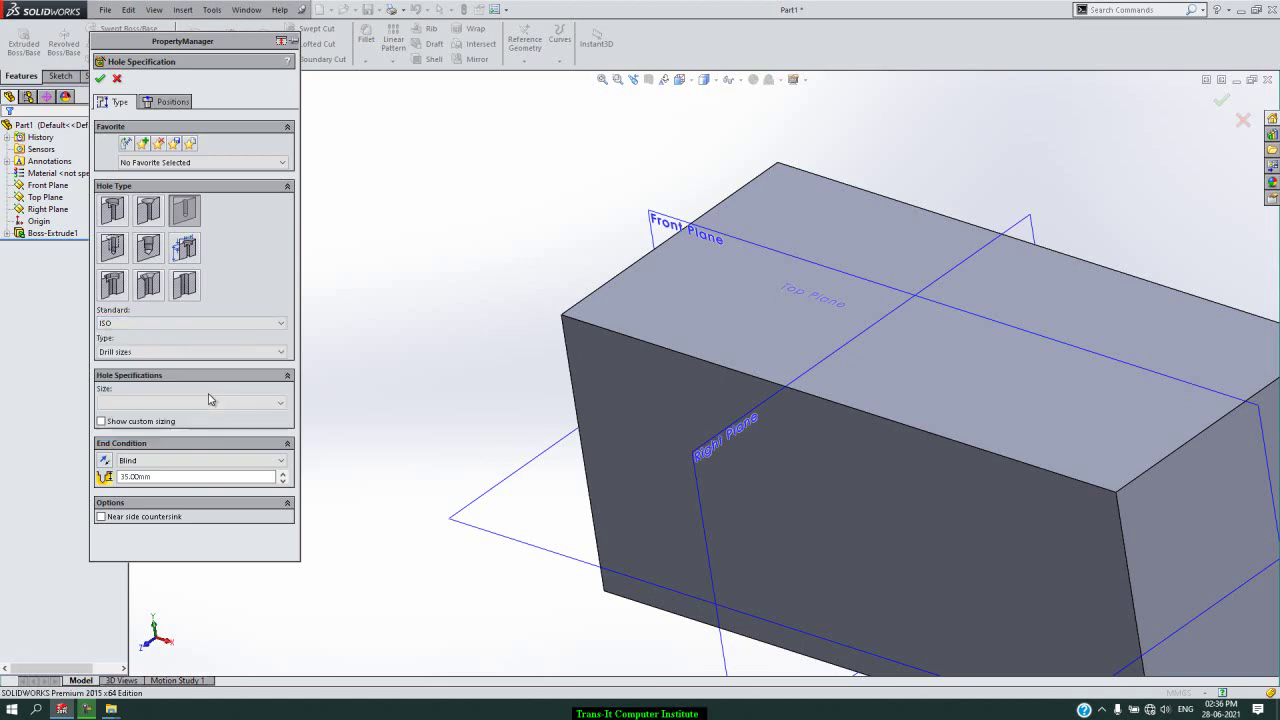
pyautogui.click(246, 360)
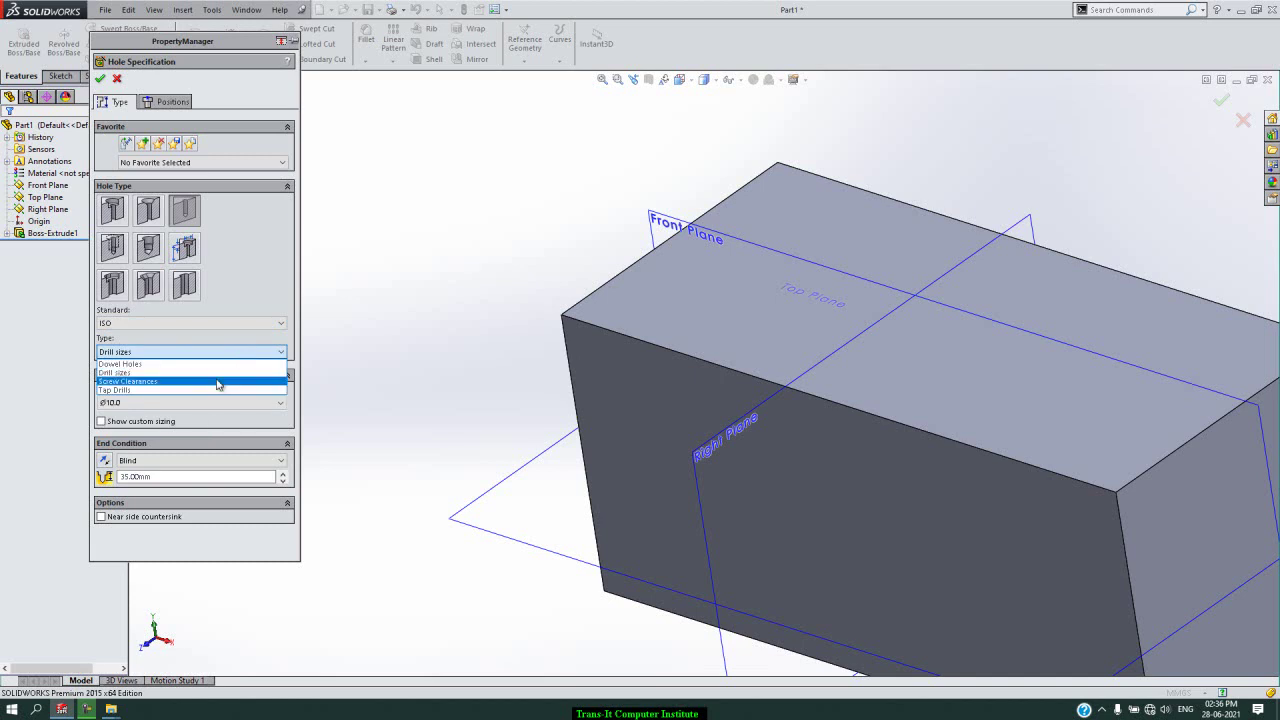
pyautogui.click(209, 373)
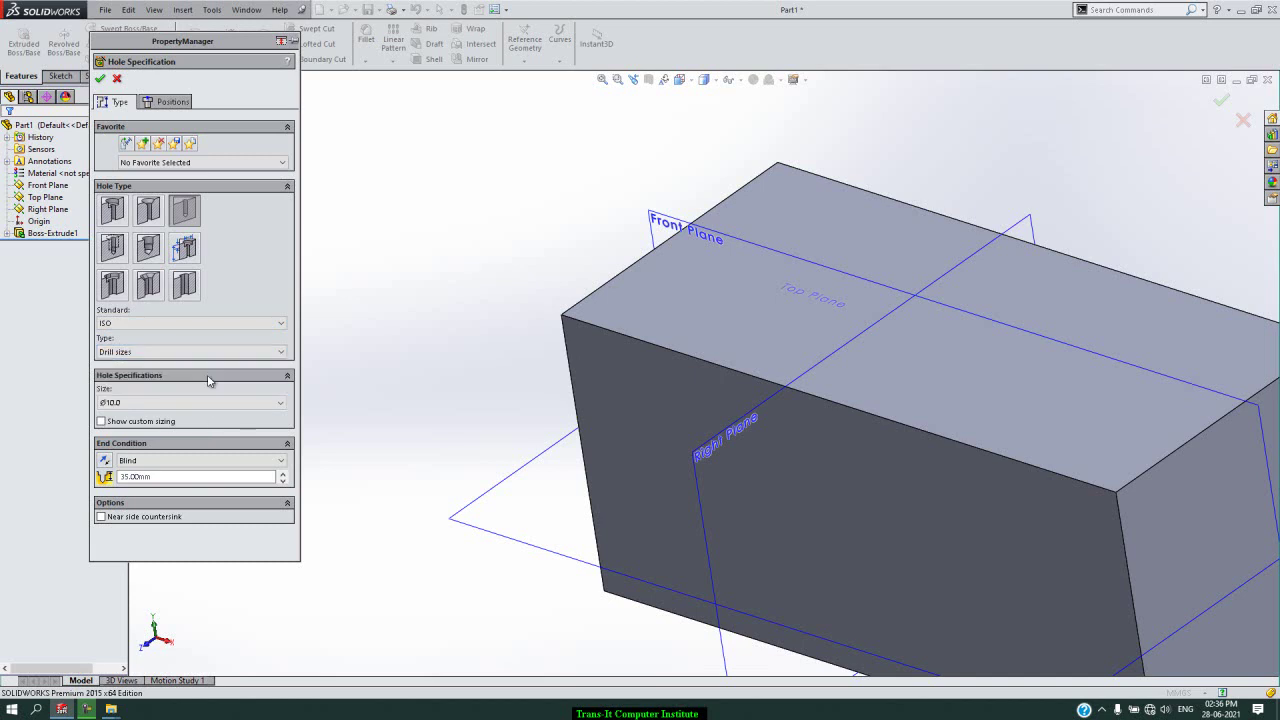
pyautogui.click(213, 403)
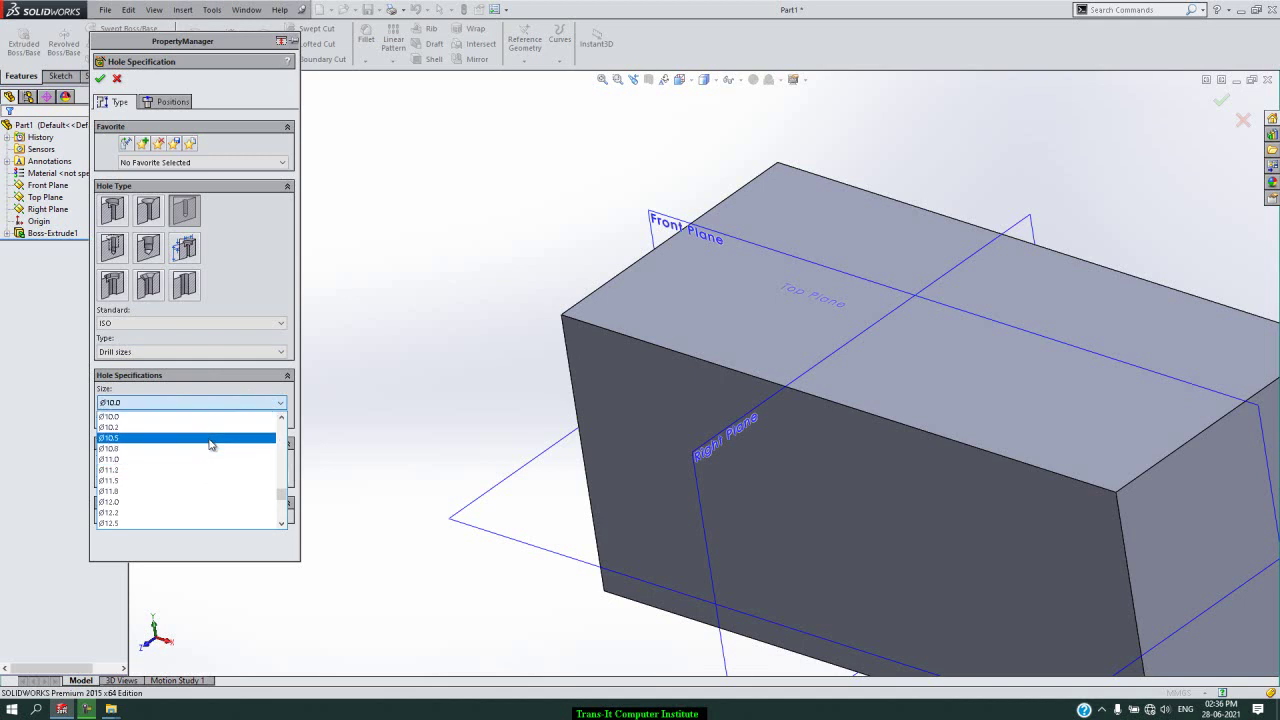
pyautogui.click(210, 462)
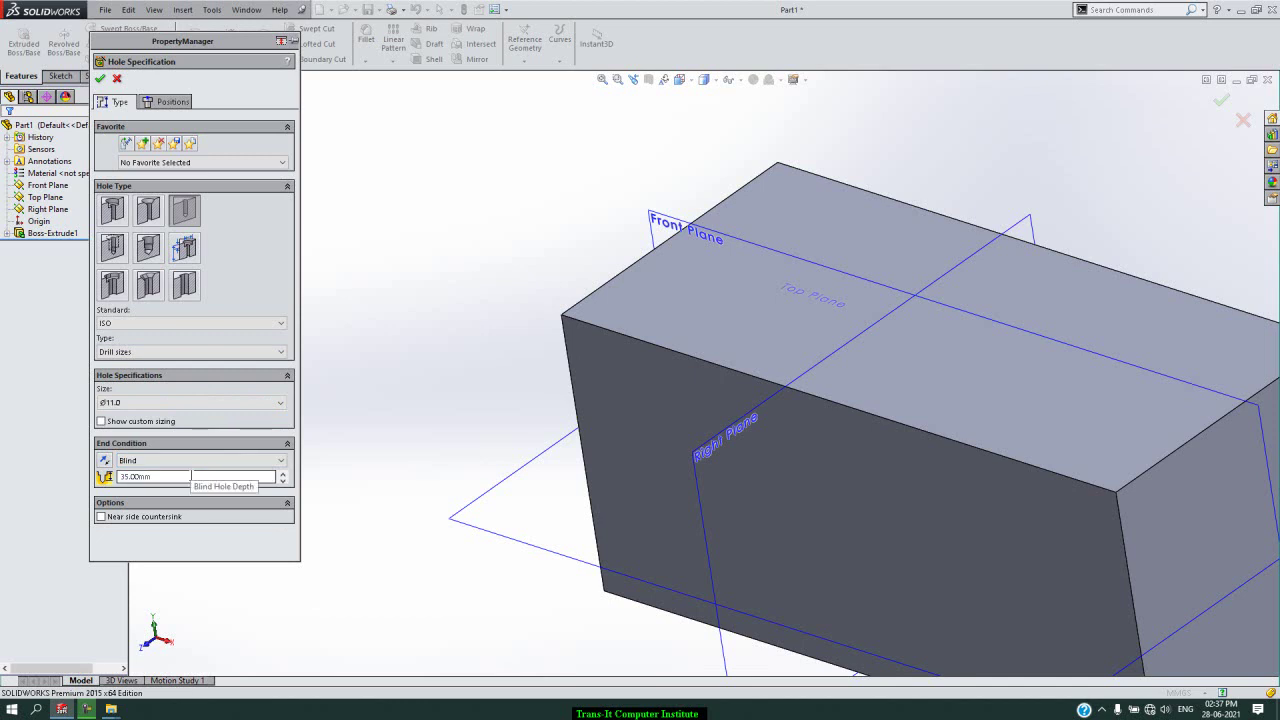
# Step: Place the hole centre on the block's top face and pick it for Smart Dimension
pyautogui.click(172, 102)
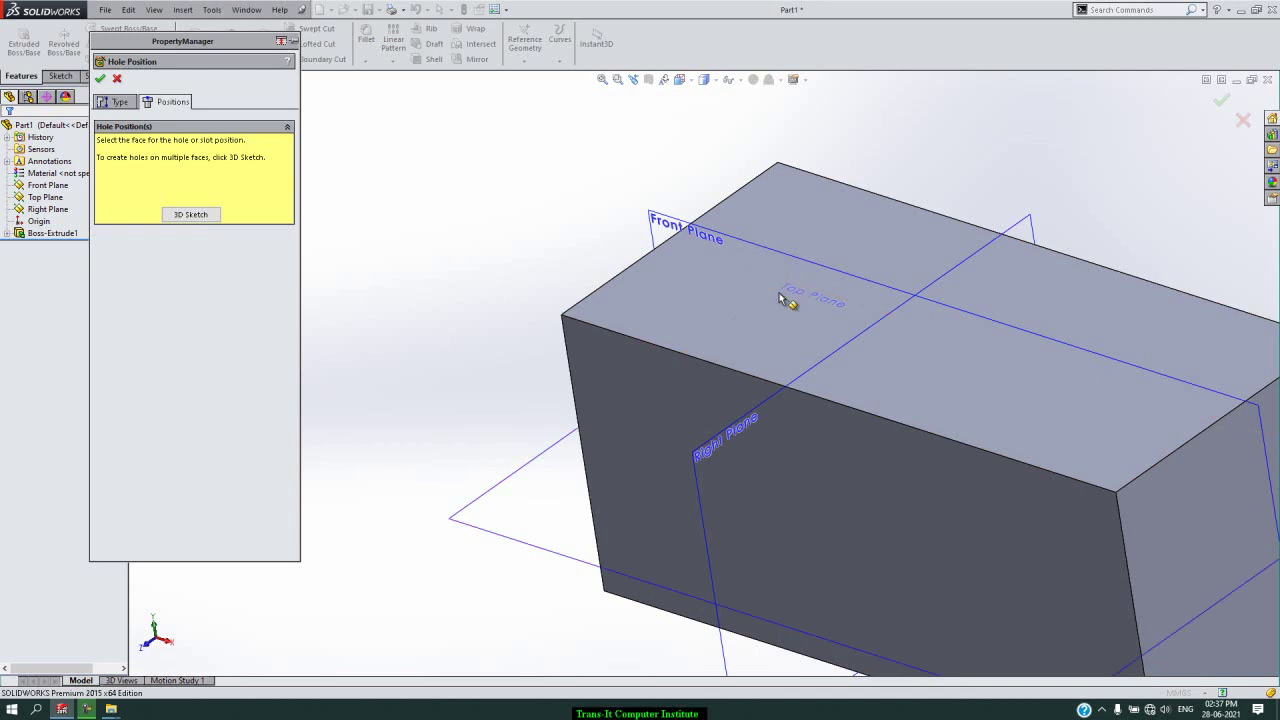
pyautogui.click(711, 296)
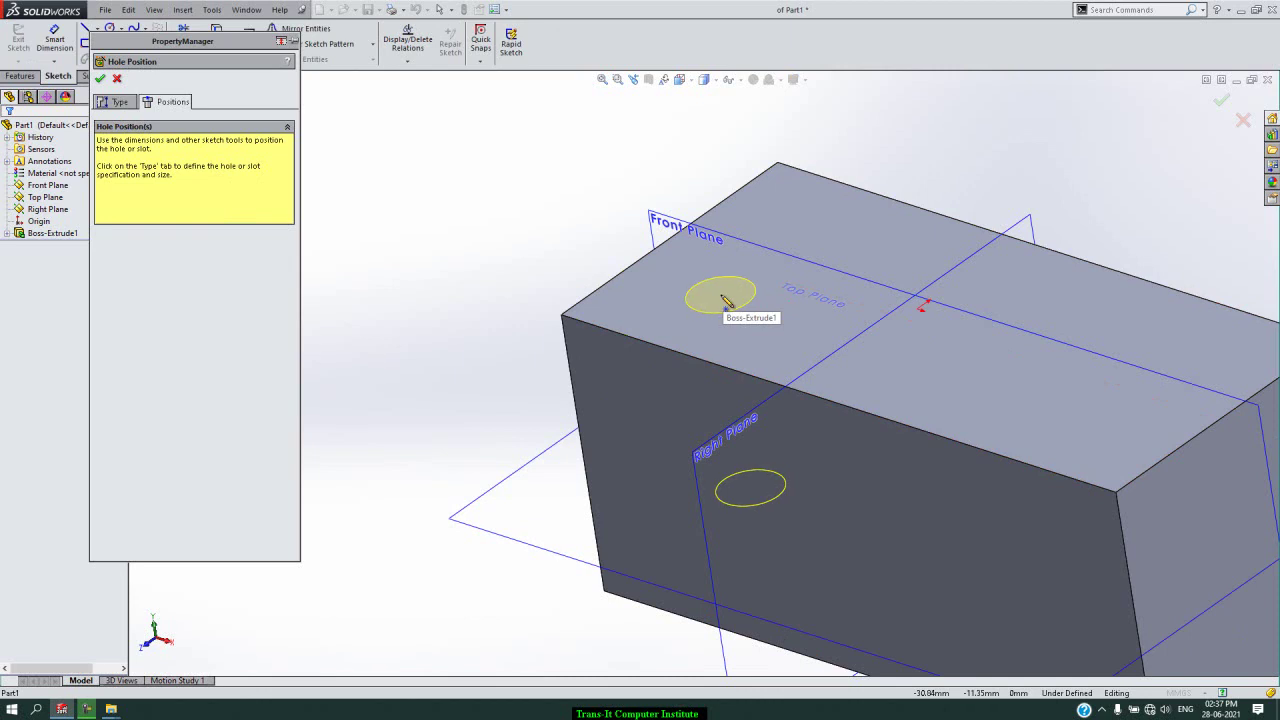
pyautogui.click(742, 285)
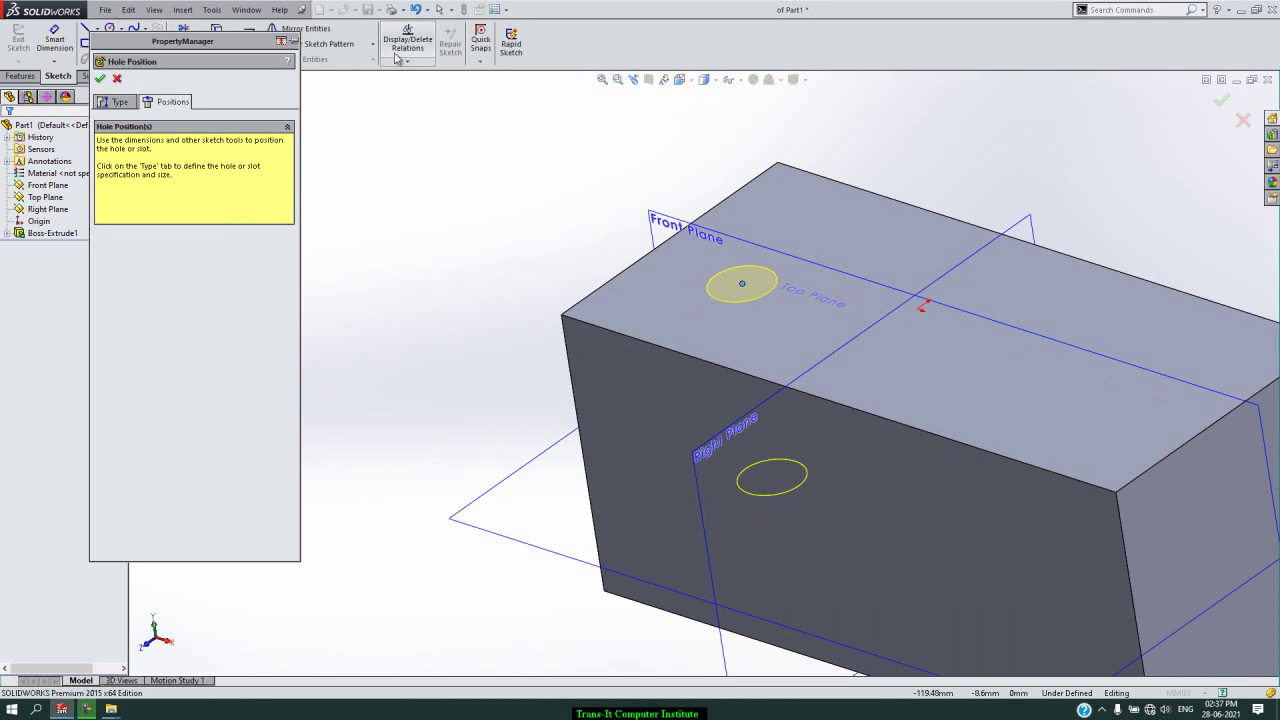
pyautogui.click(42, 48)
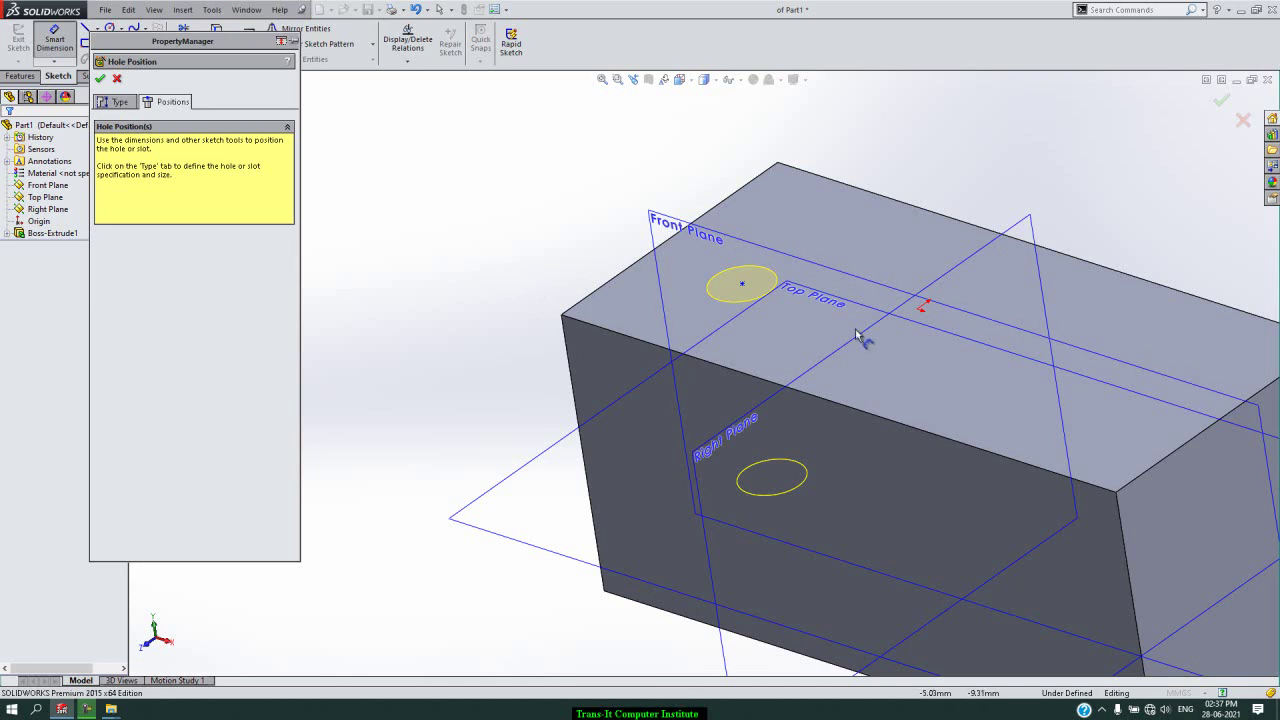
pyautogui.click(742, 285)
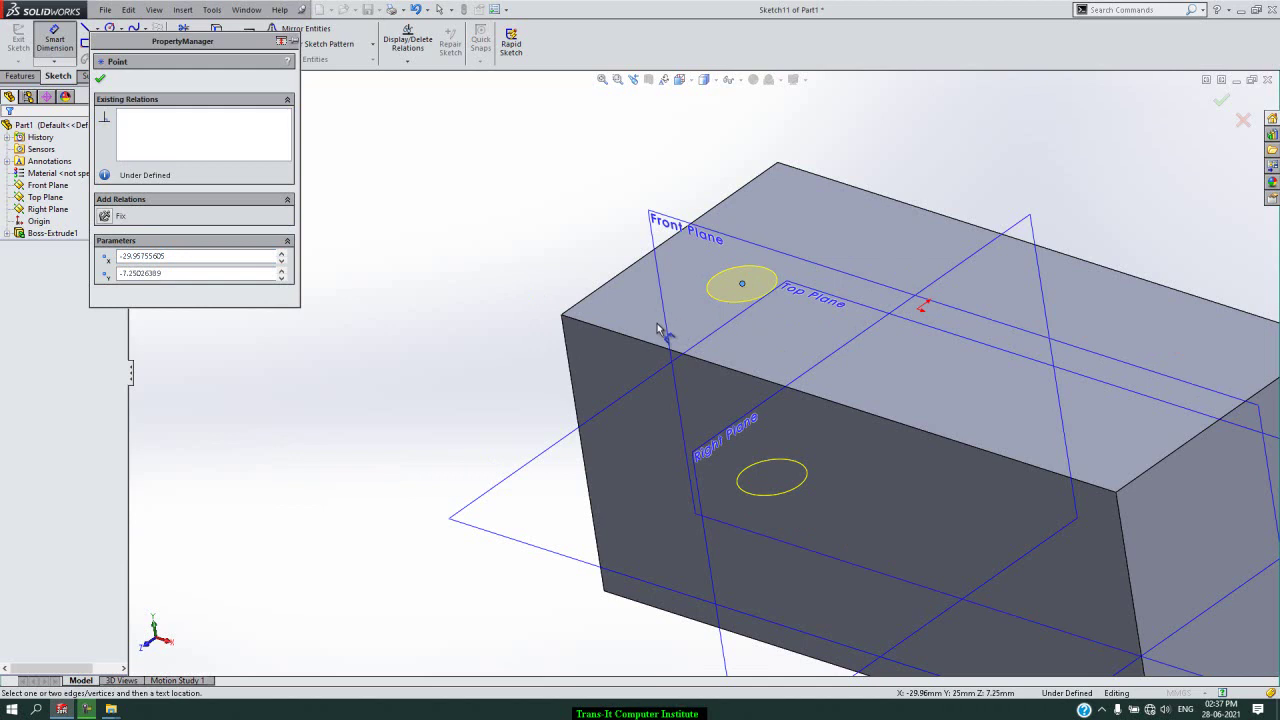
# Step: Dimension the hole centre 25 mm from the top front edge, then rotate and try another dimension
pyautogui.click(606, 288)
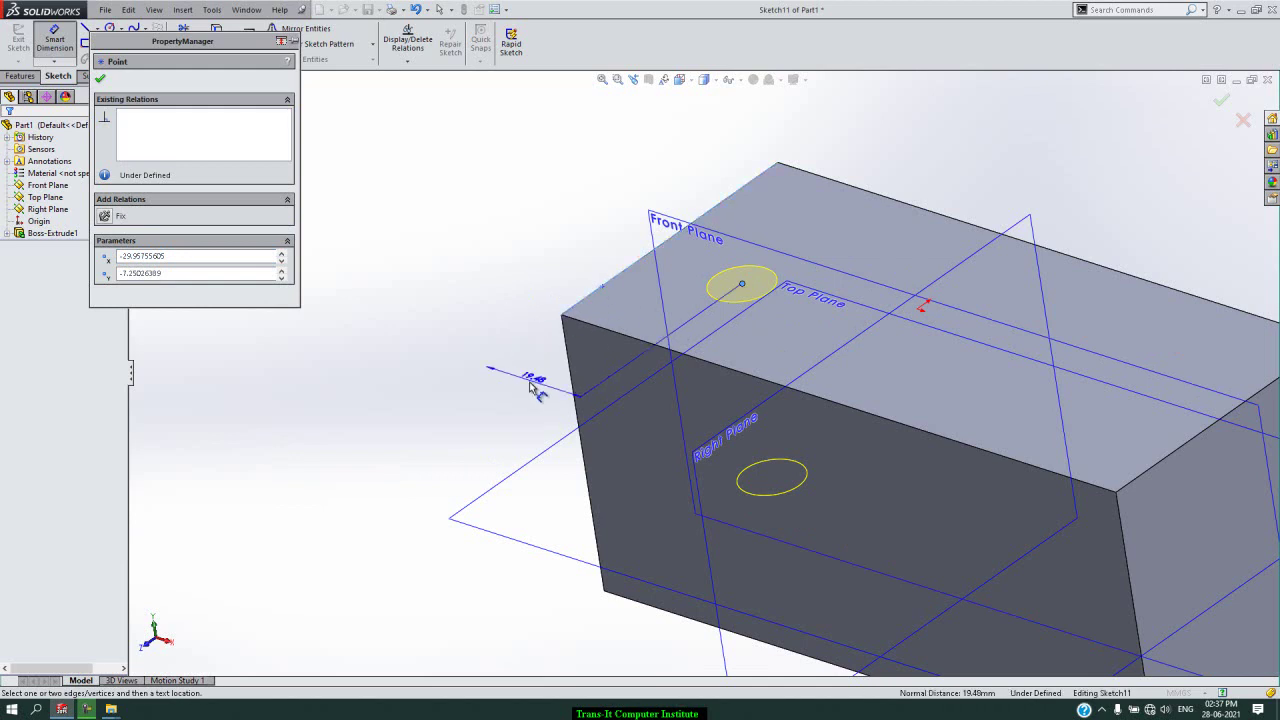
pyautogui.click(531, 386)
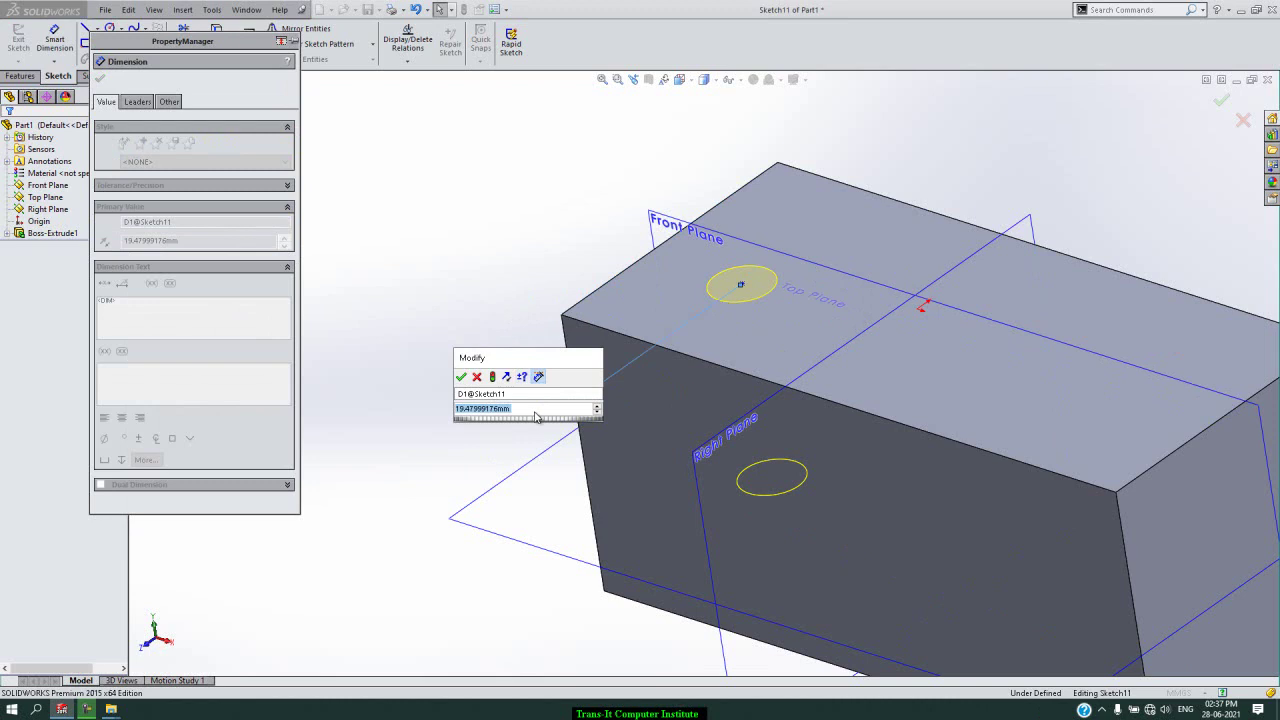
pyautogui.write('25')
pyautogui.press('Return')
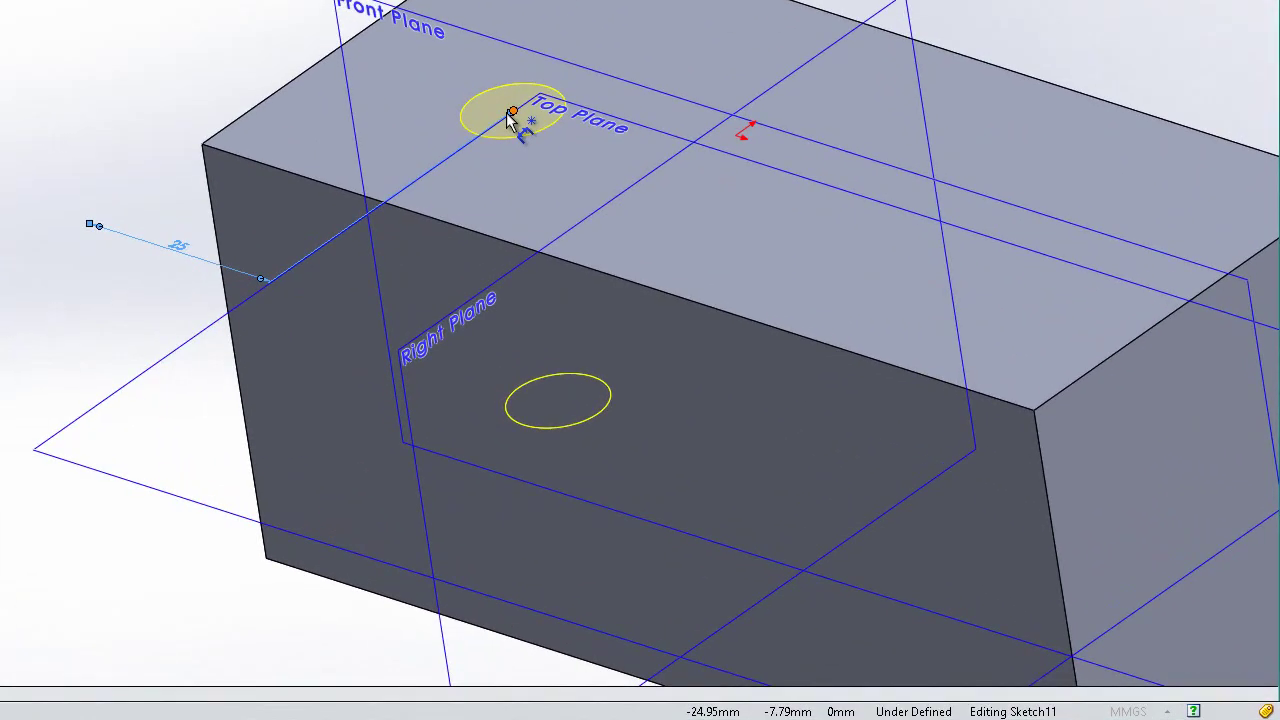
pyautogui.click(512, 112)
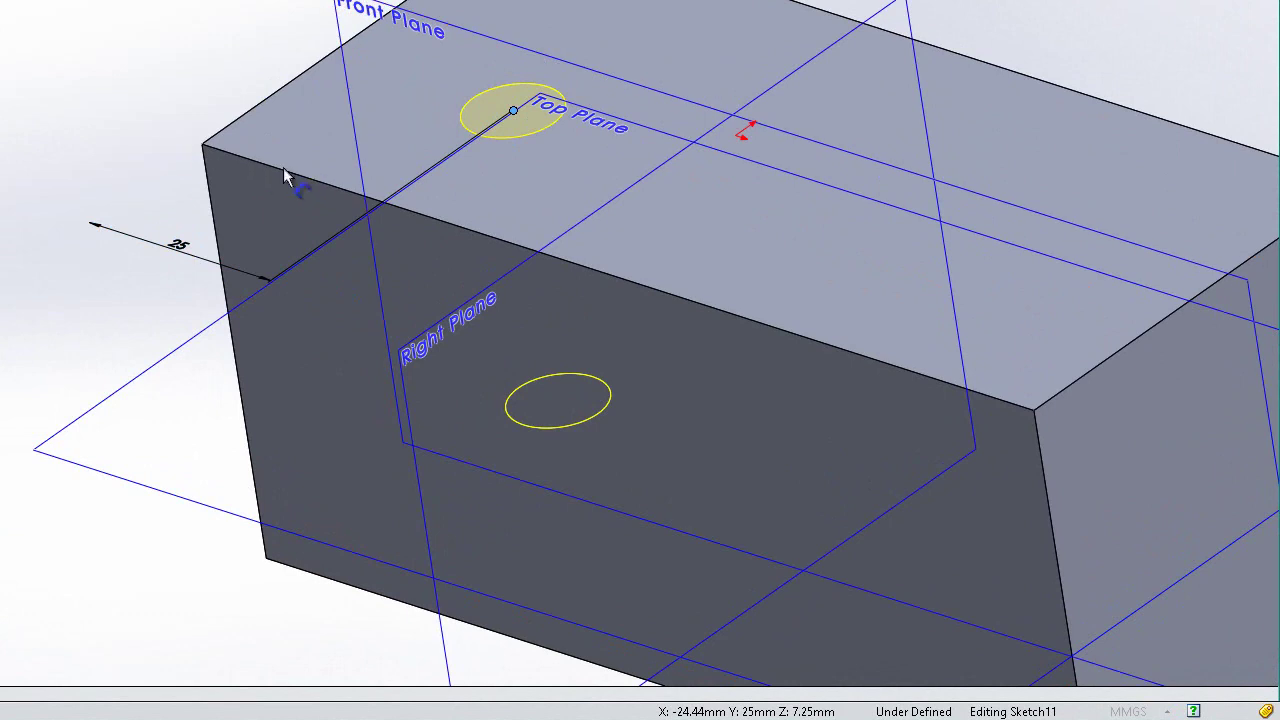
pyautogui.moveTo(253, 104); pyautogui.dragTo(645, 510, button='middle')
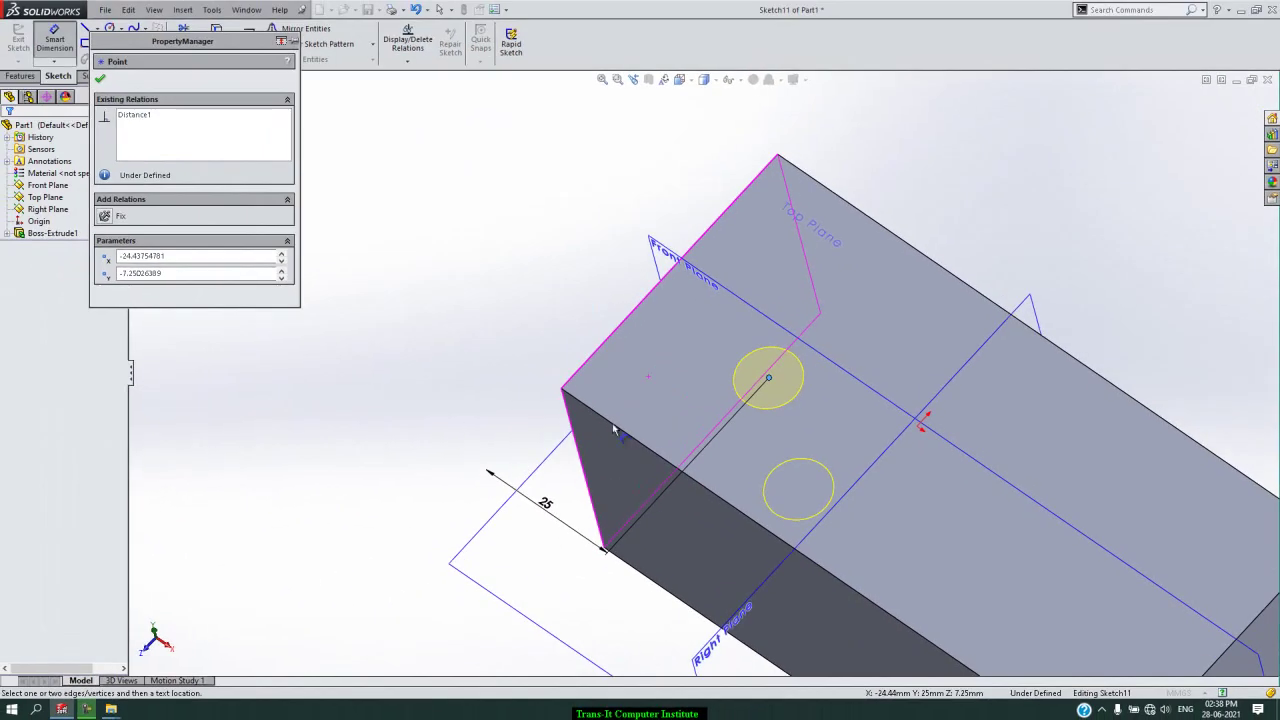
pyautogui.click(648, 376)
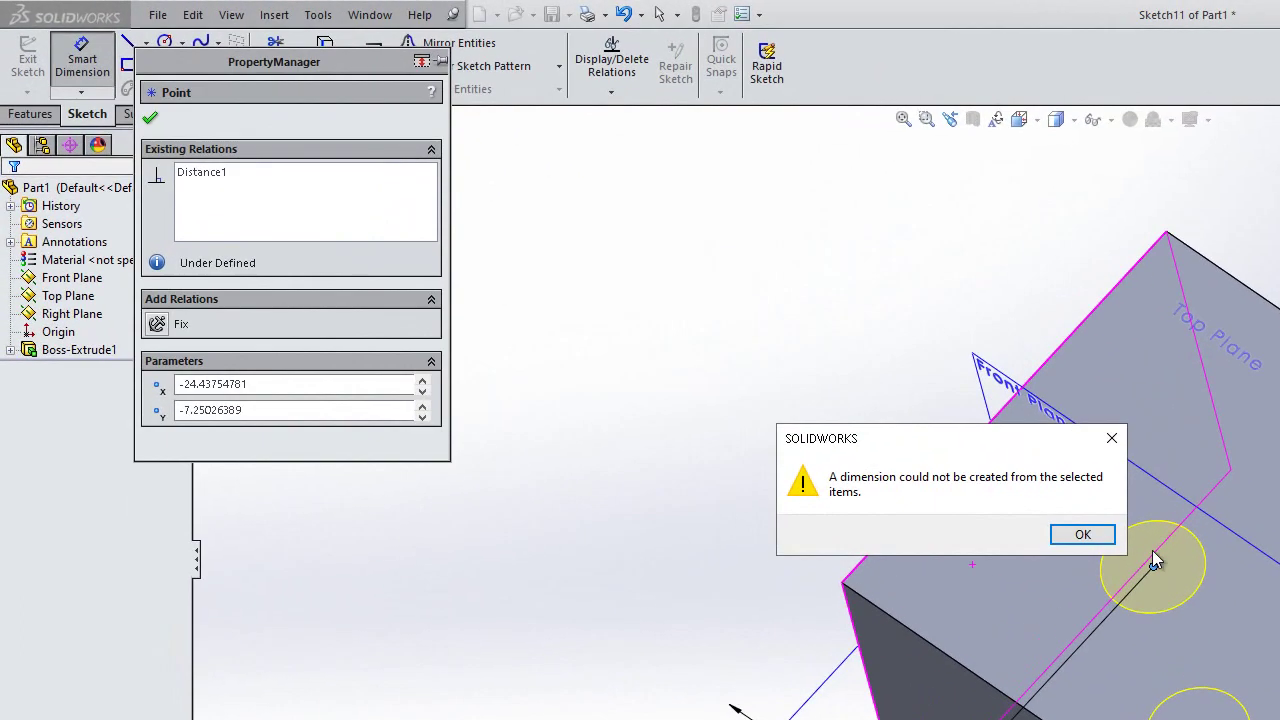
# Step: Dismiss the warning and dimension the hole centre 10 mm from the reference line
pyautogui.click(818, 404)
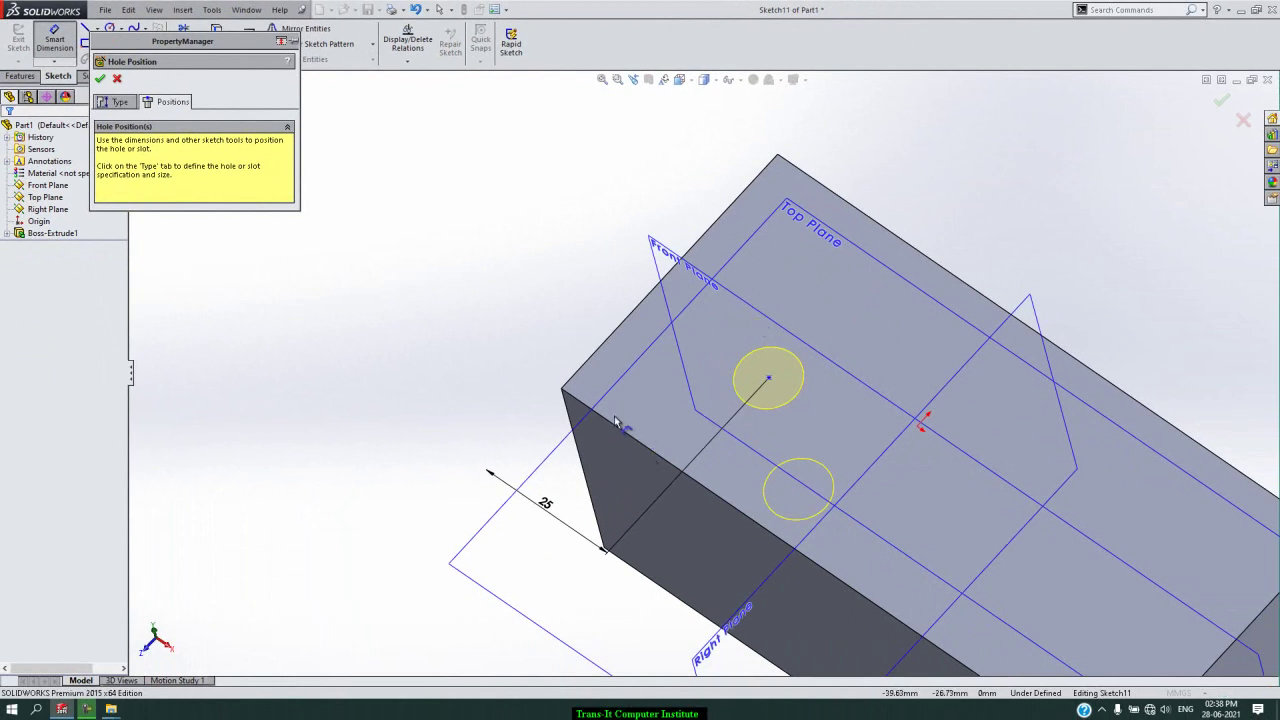
pyautogui.click(800, 342)
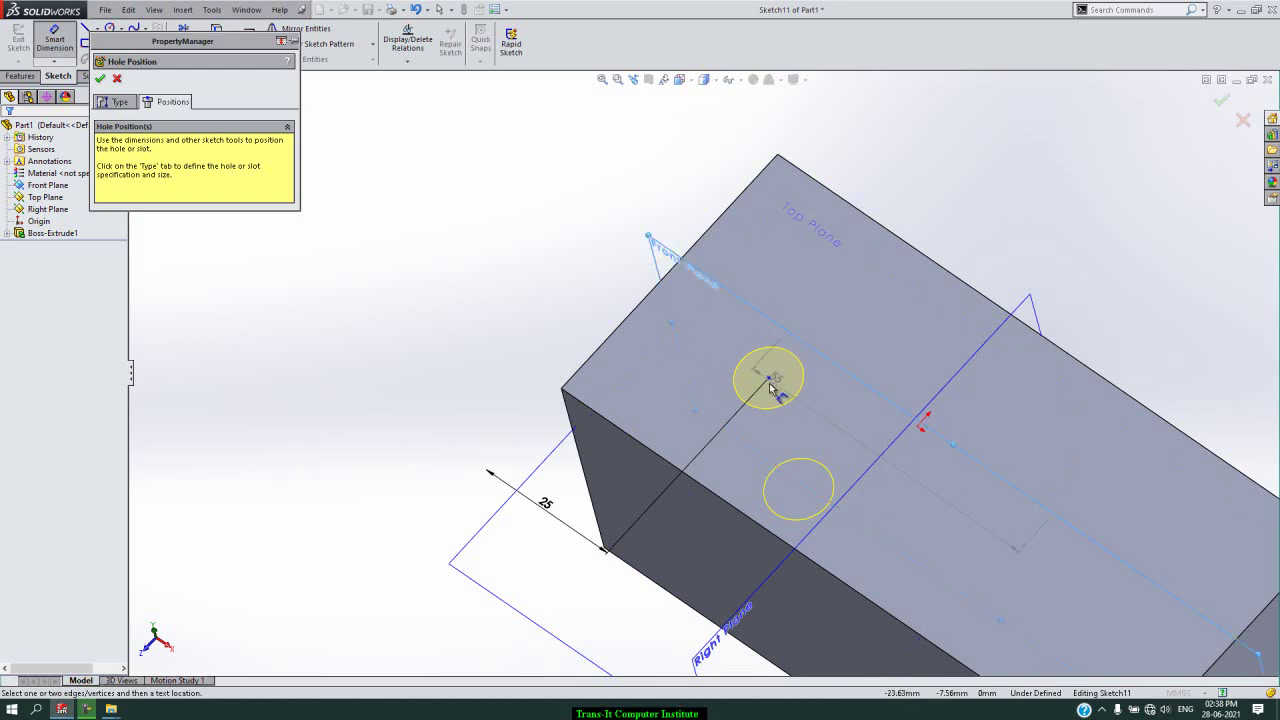
pyautogui.click(768, 378)
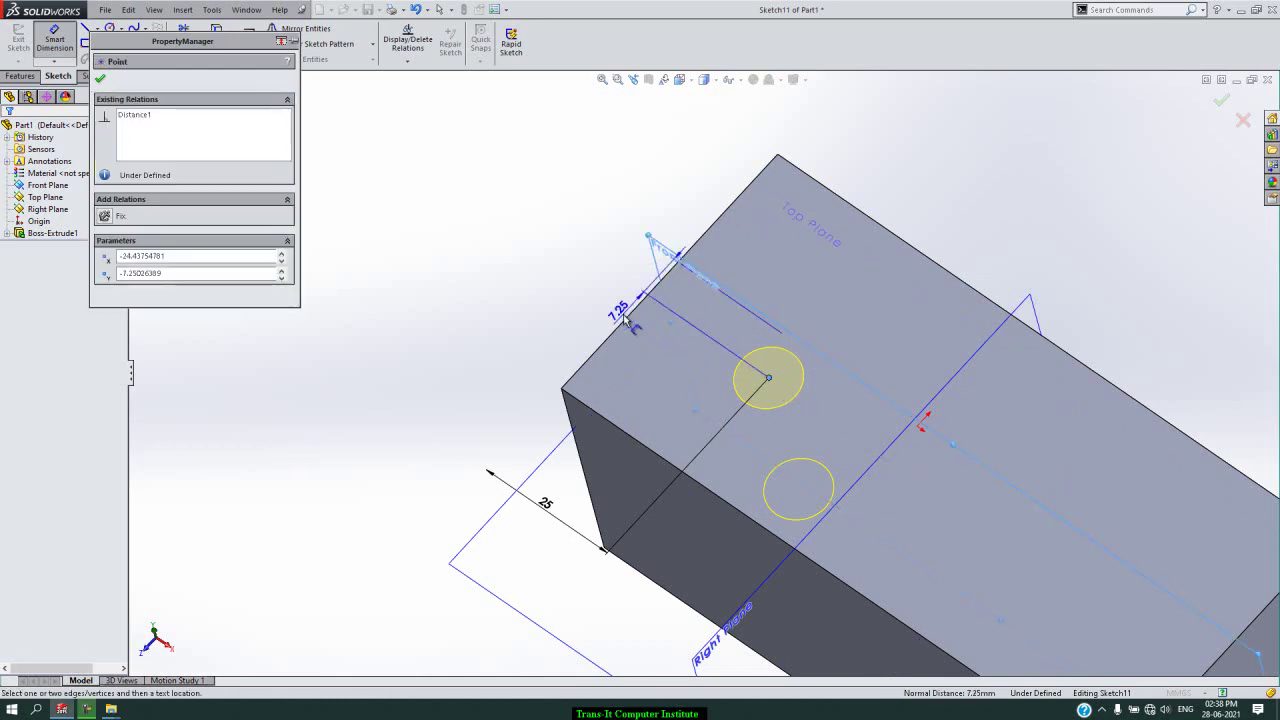
pyautogui.click(520, 252)
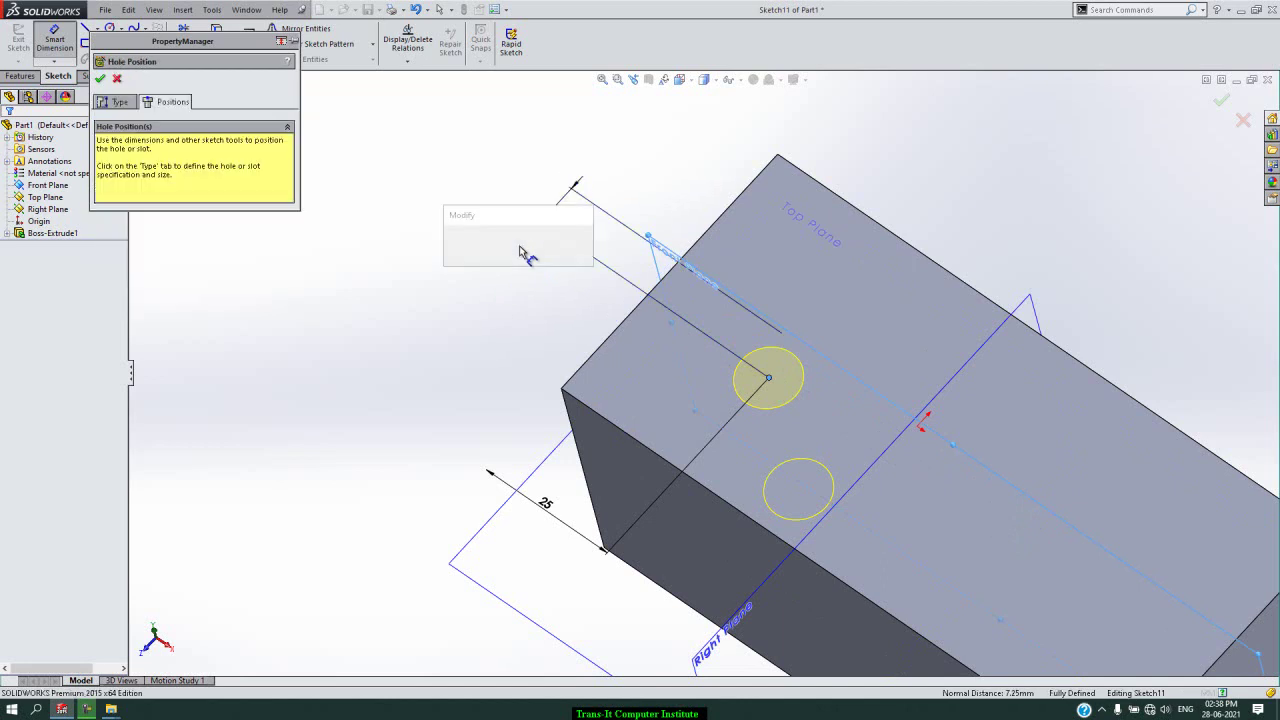
pyautogui.write('10')
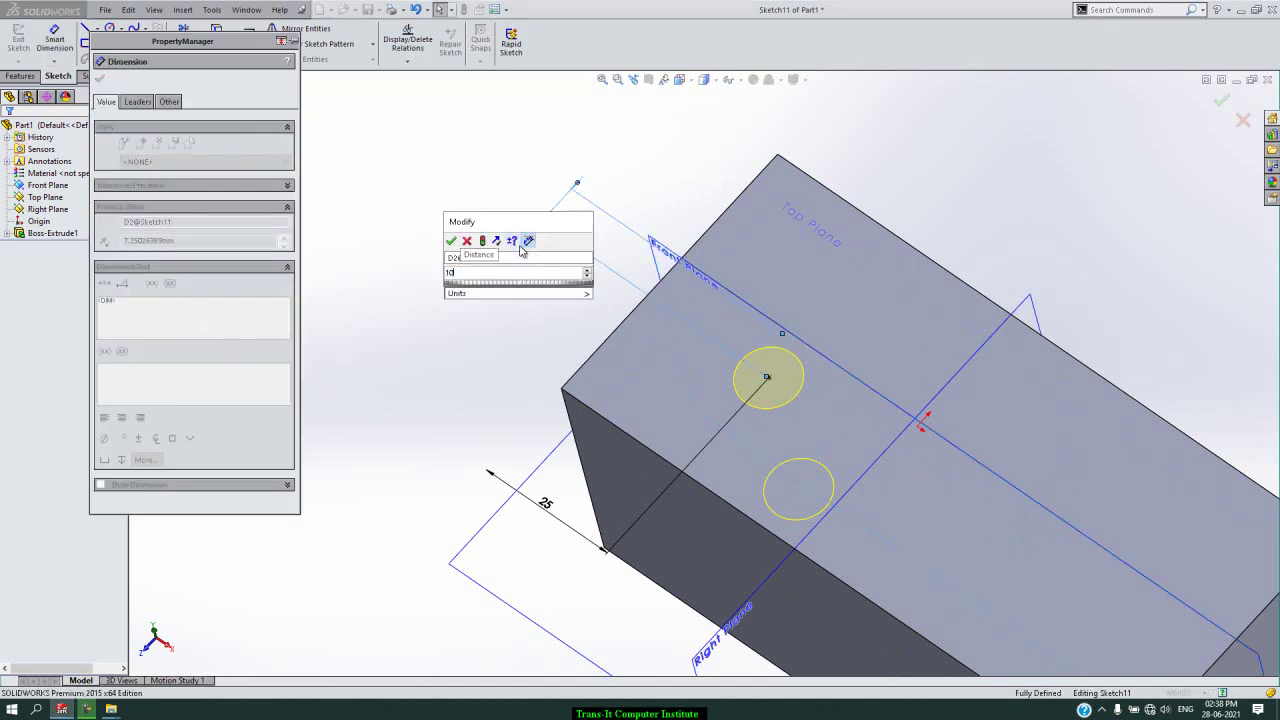
pyautogui.press('Return')
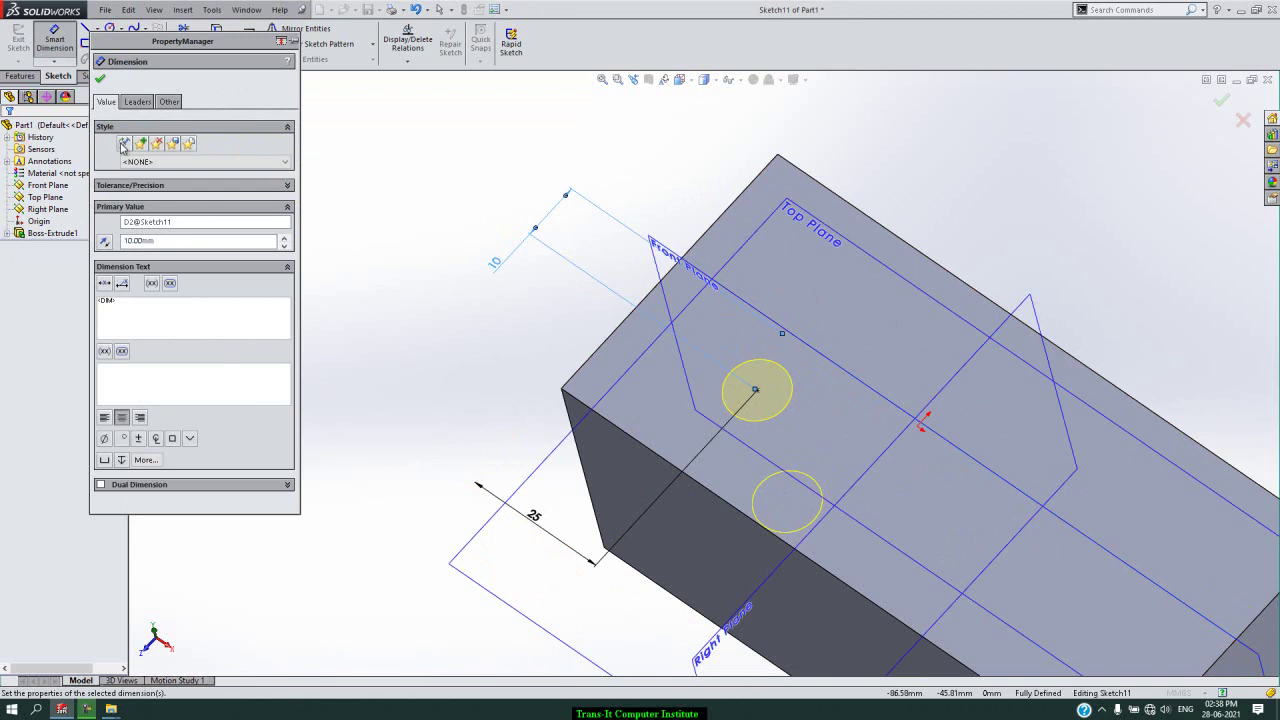
# Step: Complete the Ø11.0 Diameter Hole1 feature and clear the selection
pyautogui.click(103, 81)
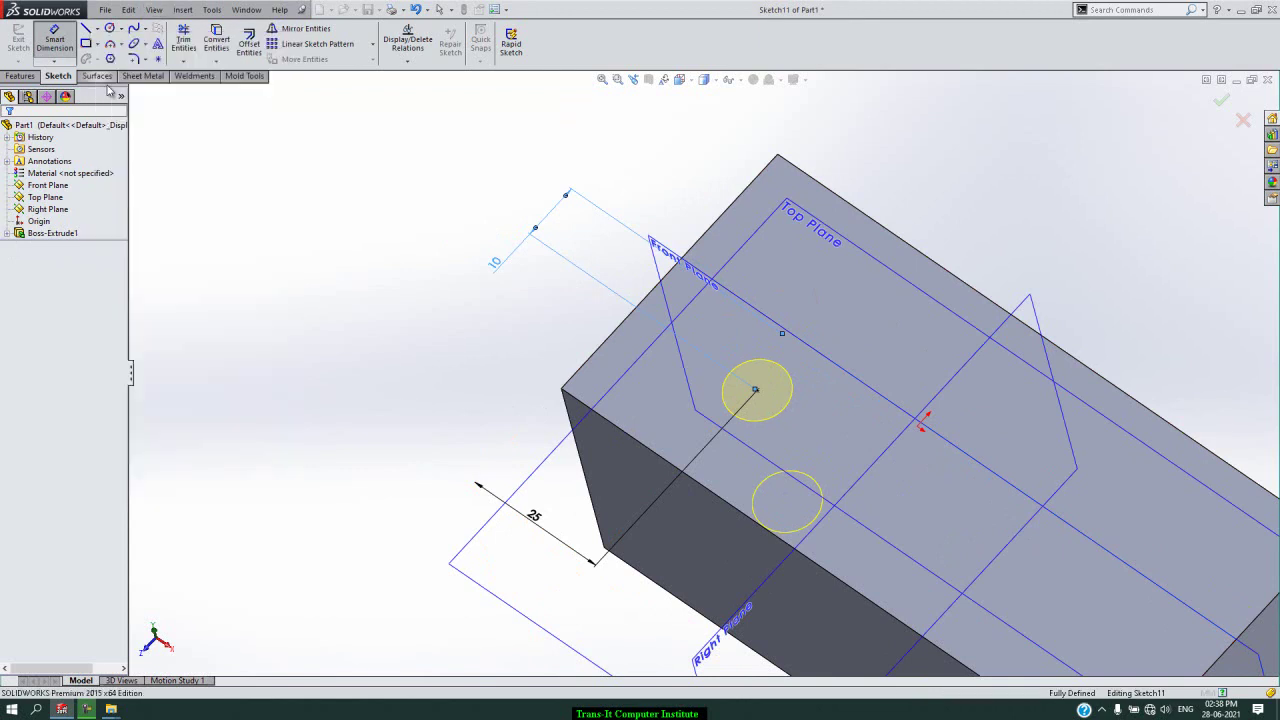
pyautogui.click(106, 82)
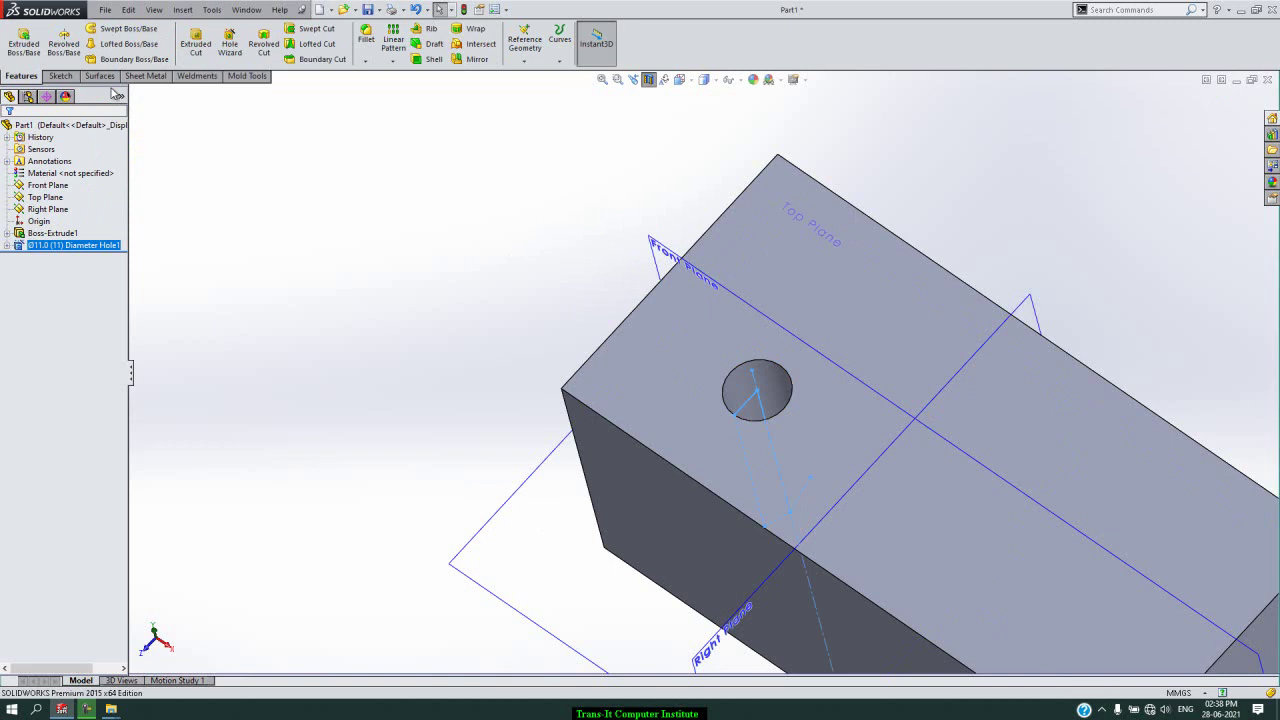
pyautogui.click(349, 240)
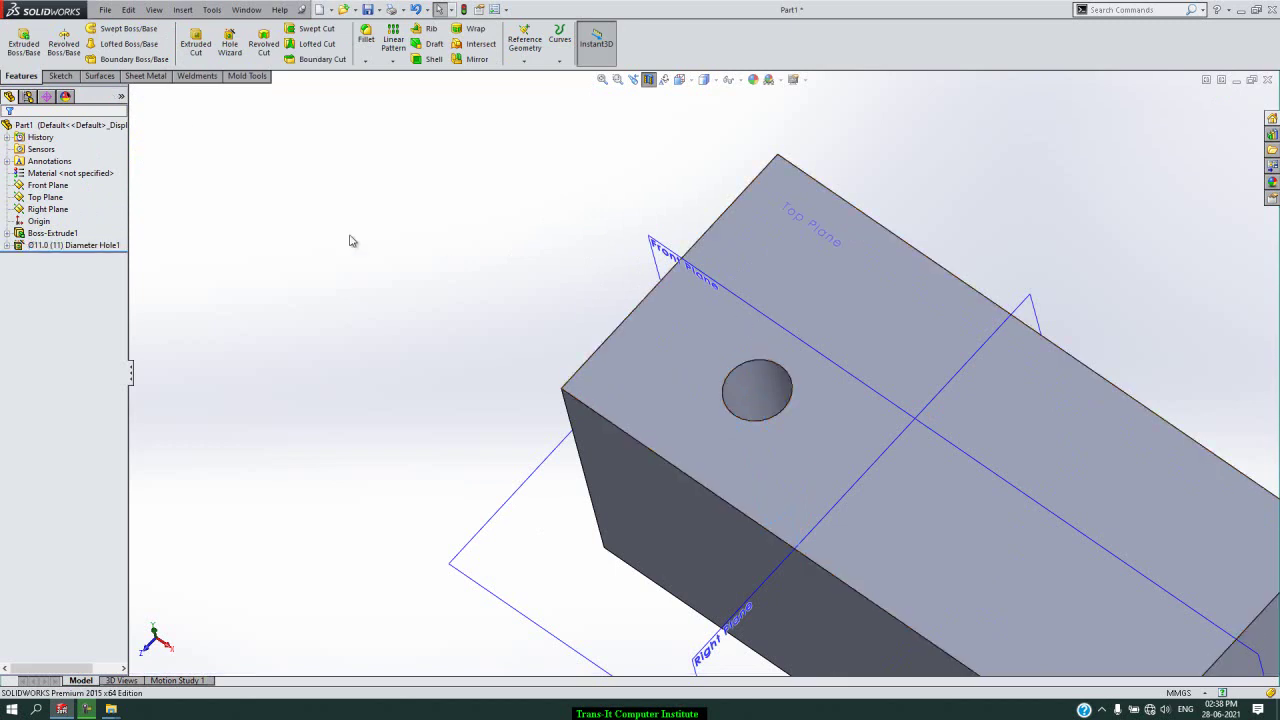
# Step: Turn the view to the block's end and inspect the hole and top face
pyautogui.press('Left')
pyautogui.press('Left')
pyautogui.press('Left')
pyautogui.press('Left')
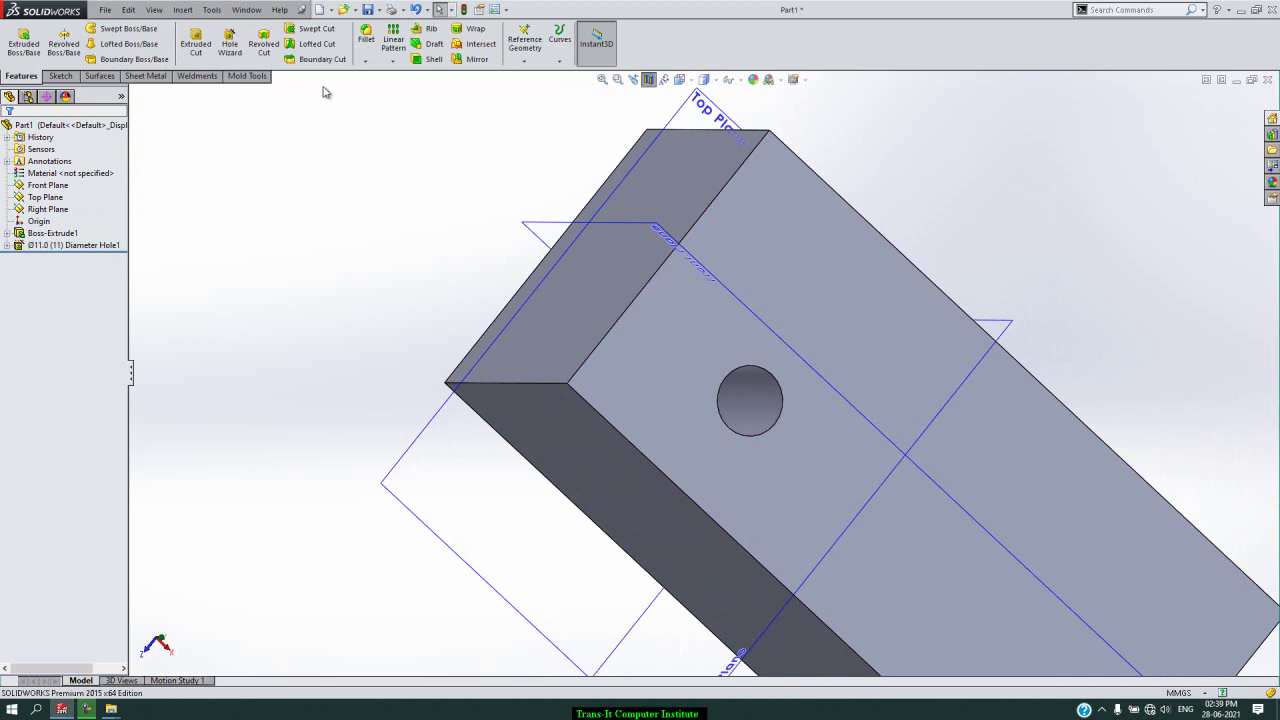
pyautogui.click(749, 428)
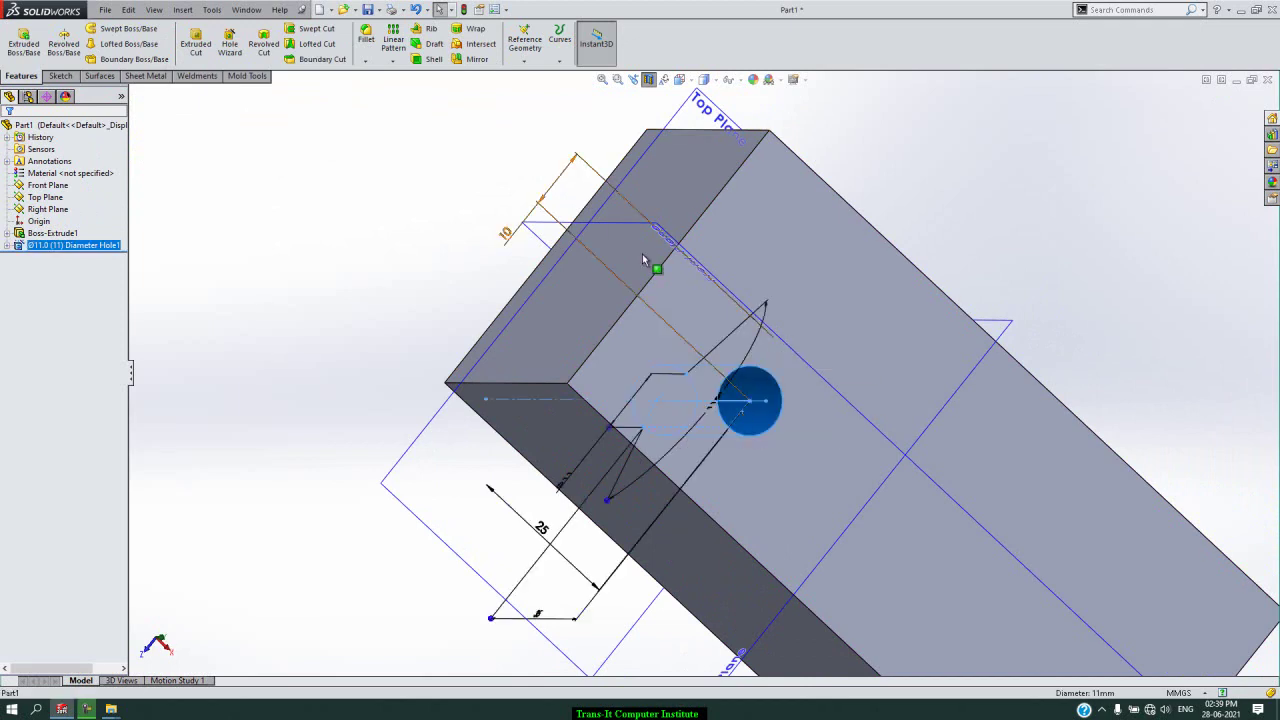
pyautogui.click(600, 206)
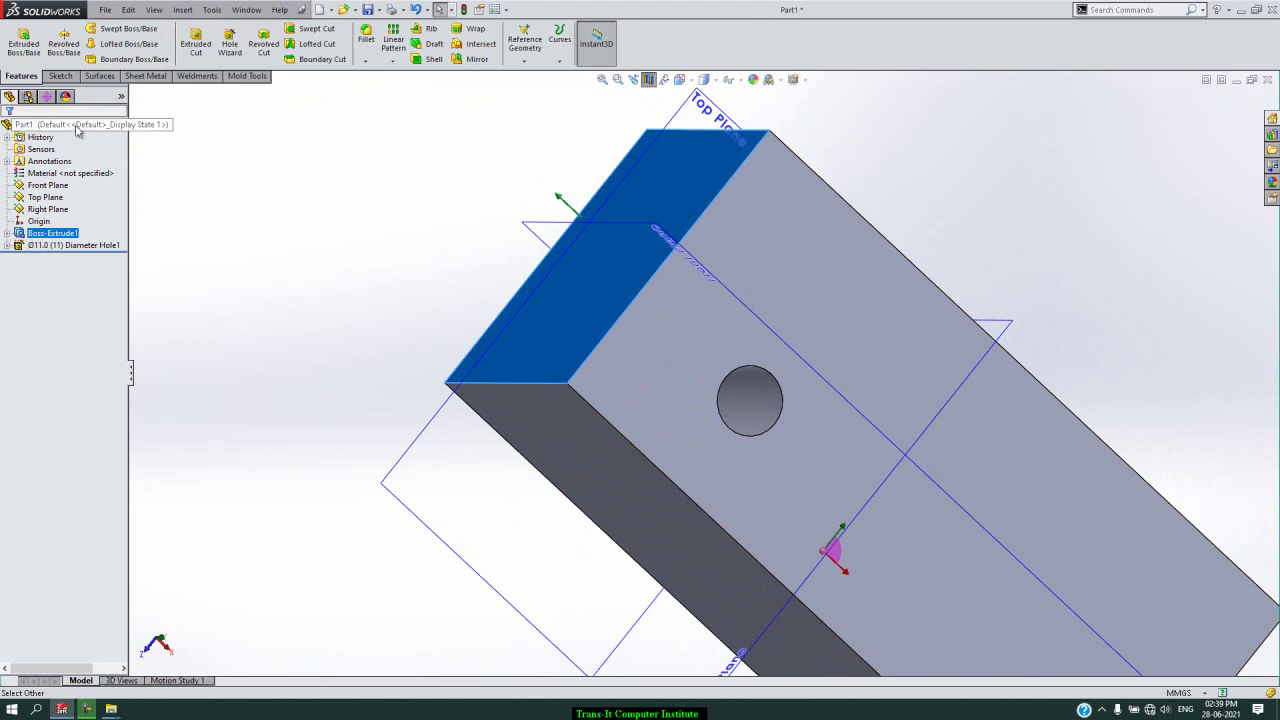
pyautogui.click(649, 80)
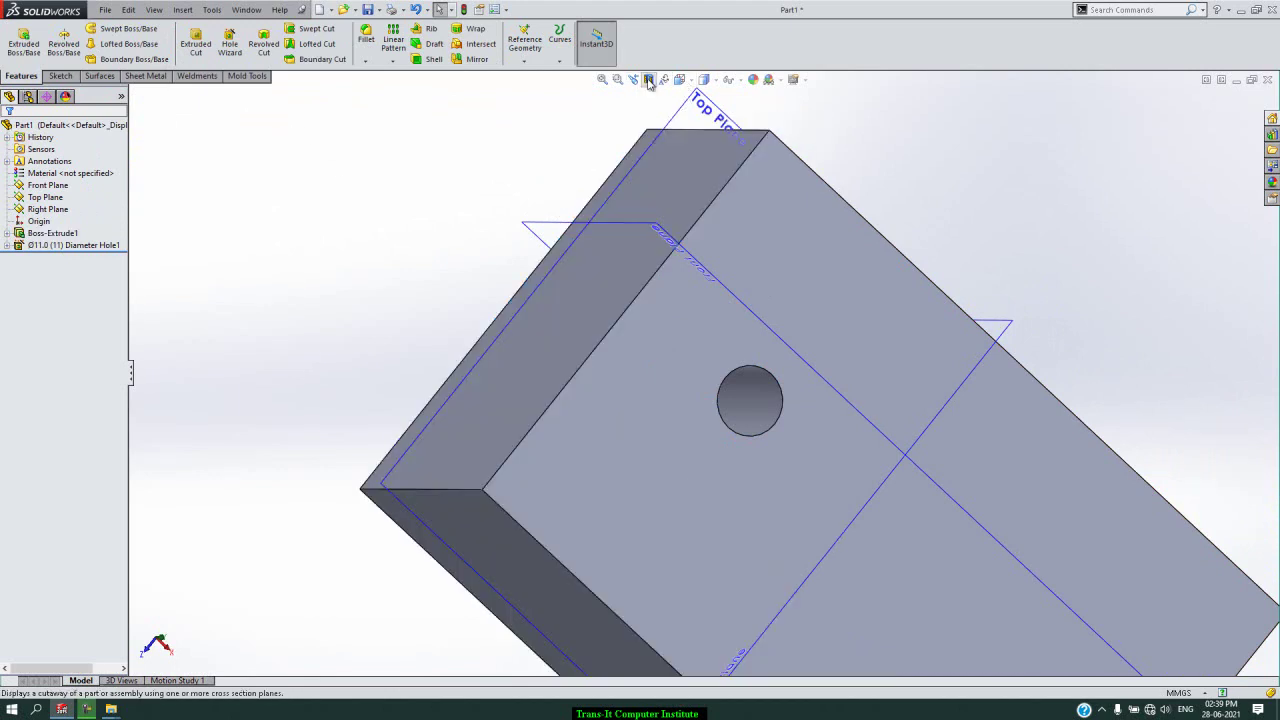
pyautogui.click(649, 80)
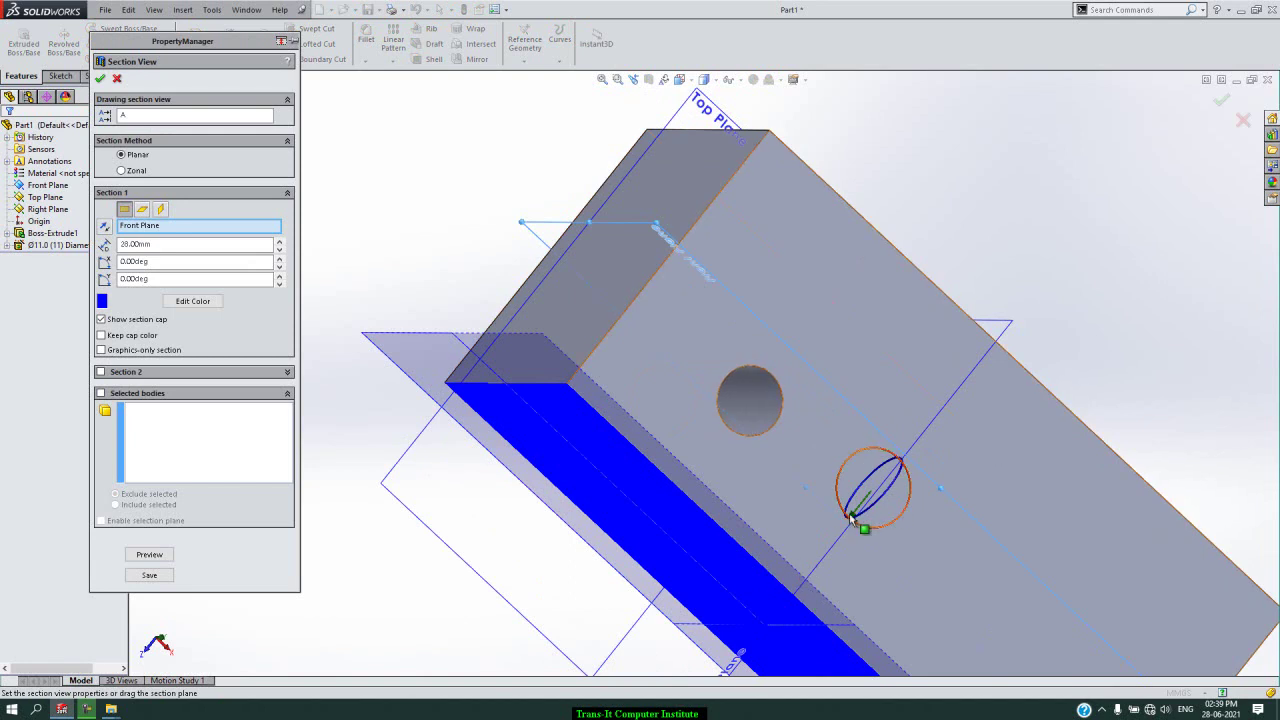
pyautogui.moveTo(862, 520); pyautogui.dragTo(917, 436)
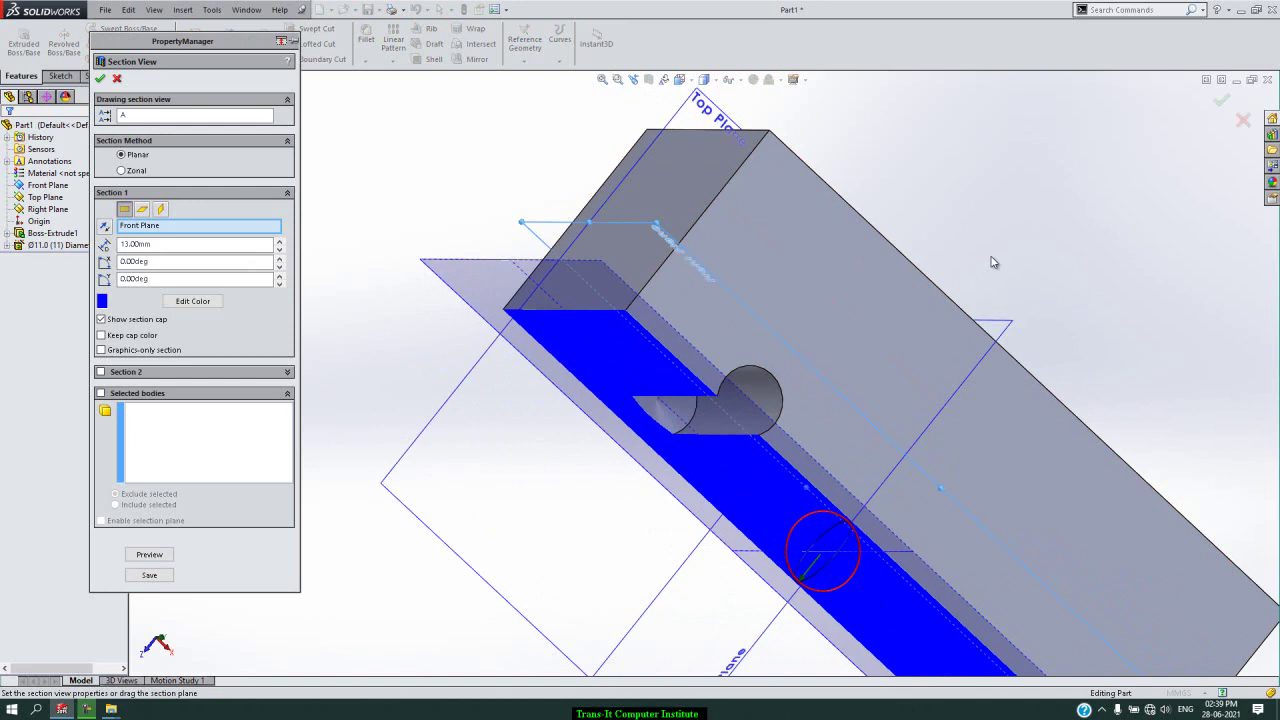
pyautogui.press('Up')
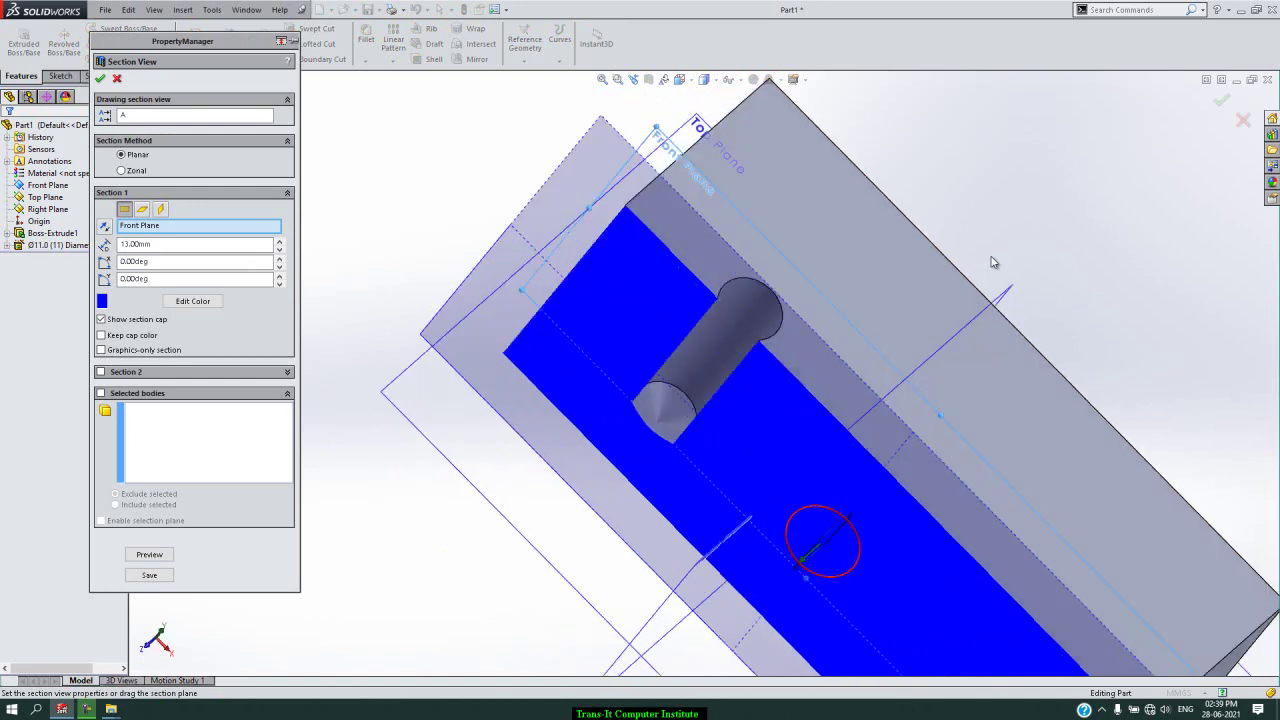
pyautogui.press('Up')
pyautogui.press('Up')
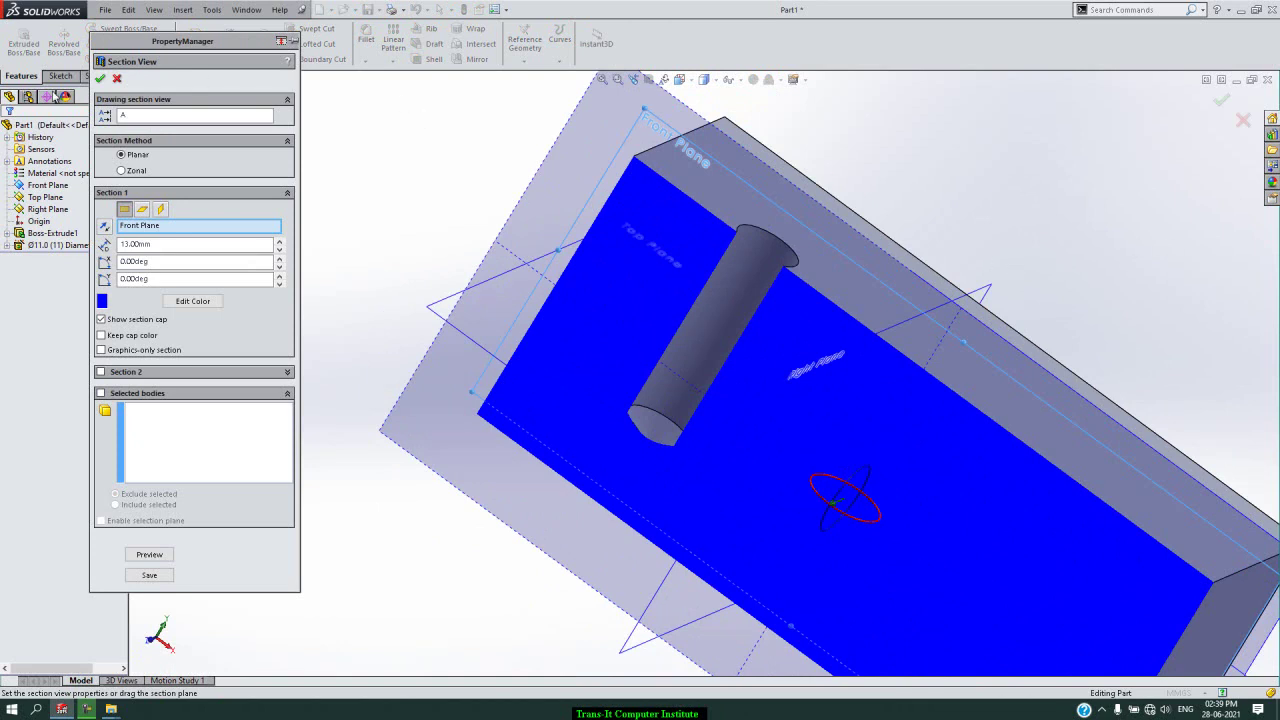
pyautogui.click(99, 79)
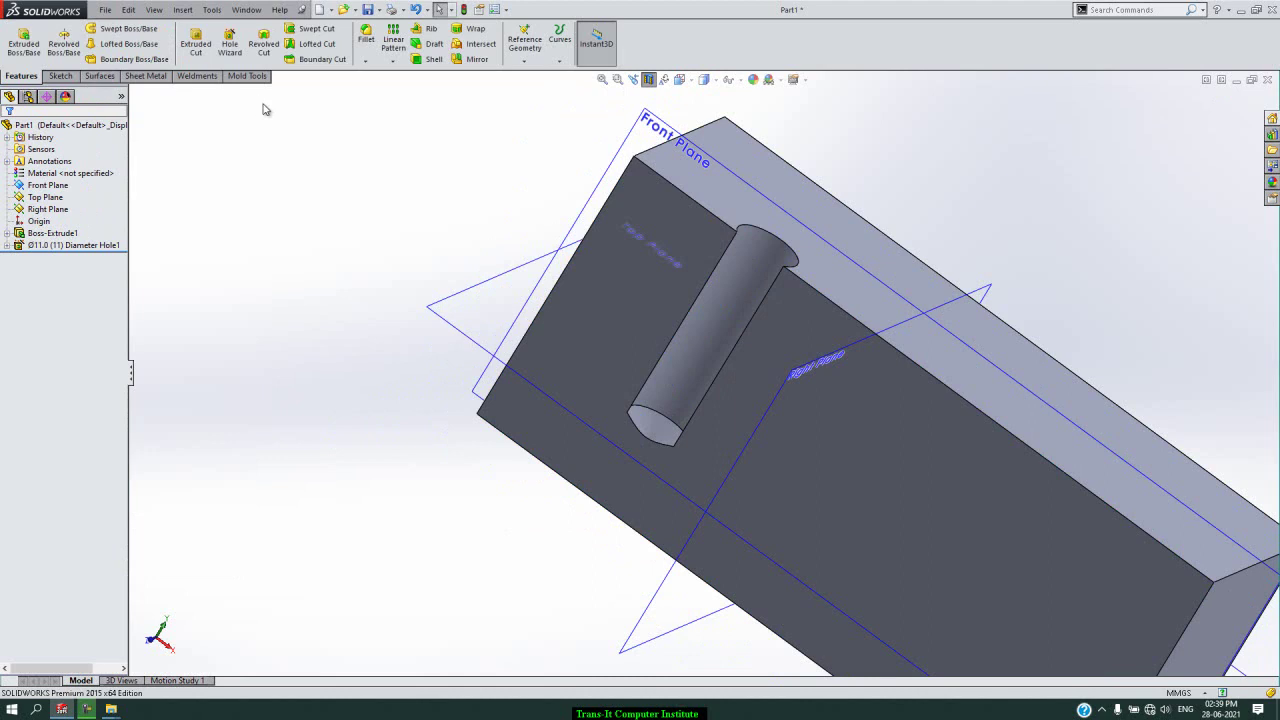
# Step: Start a new Hole Wizard hole with custom sizing: 11.05 mm diameter, 180° bottom angle
pyautogui.click(230, 45)
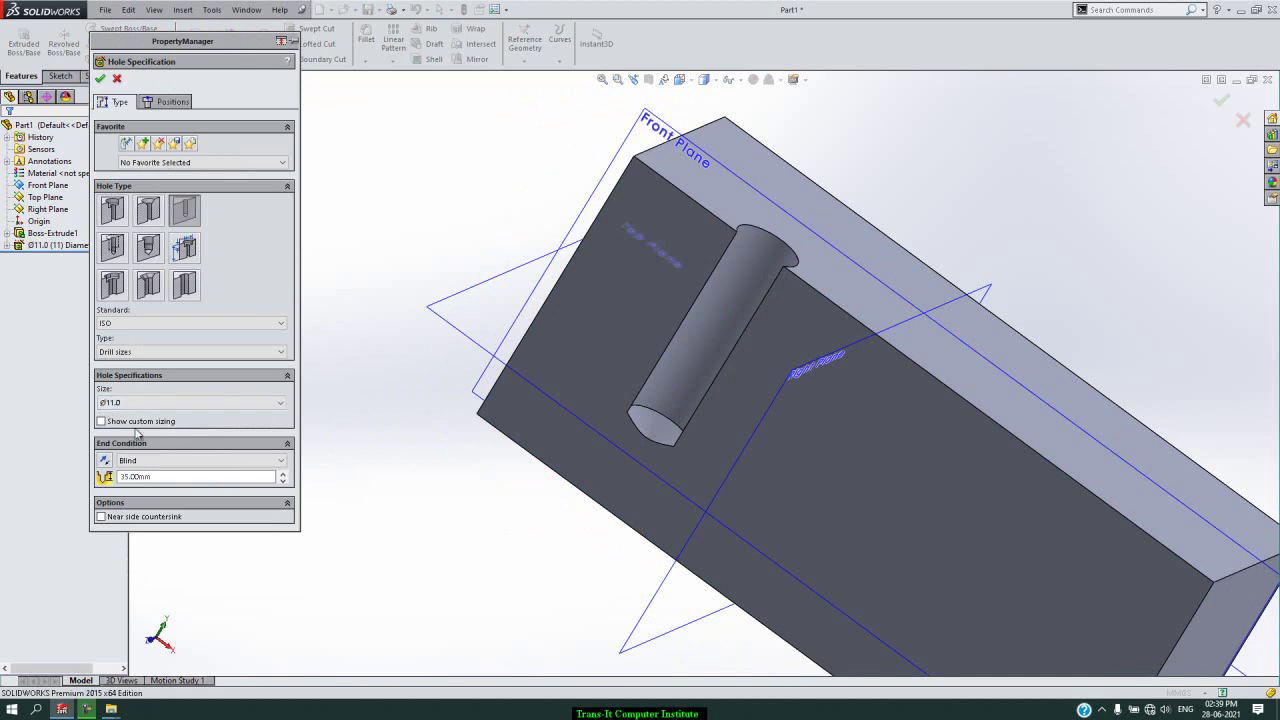
pyautogui.click(110, 423)
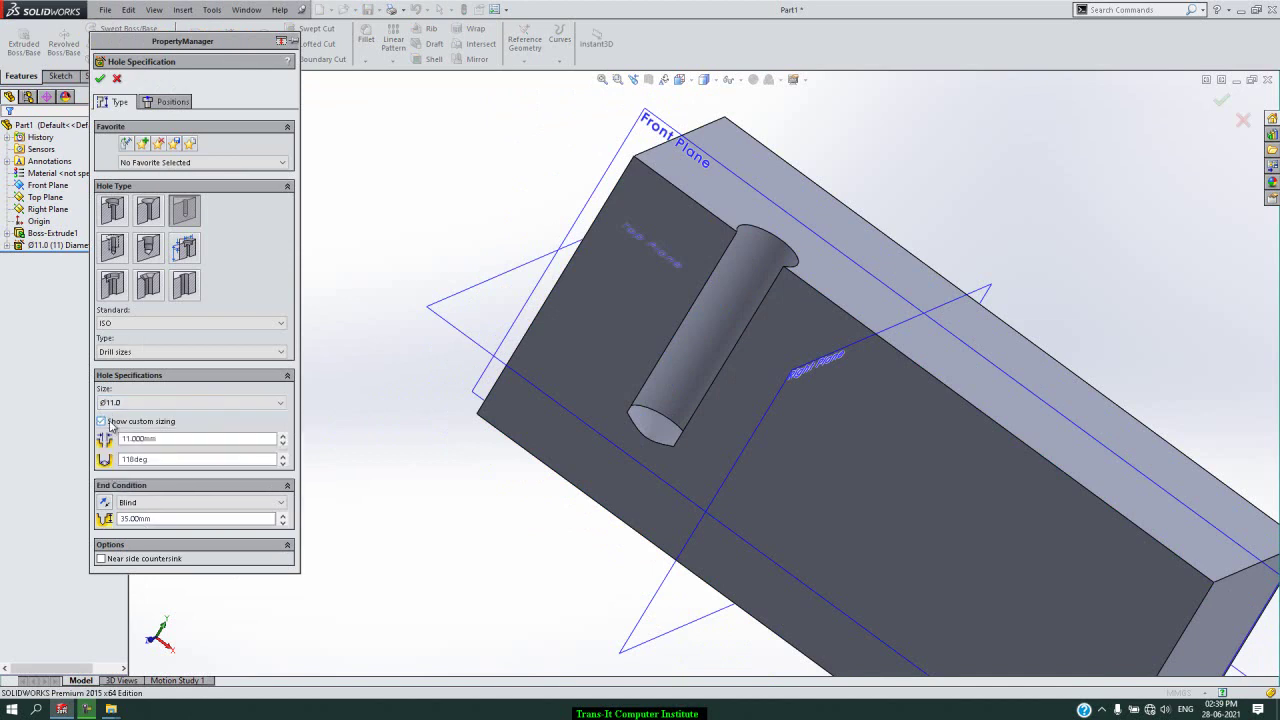
pyautogui.click(161, 459)
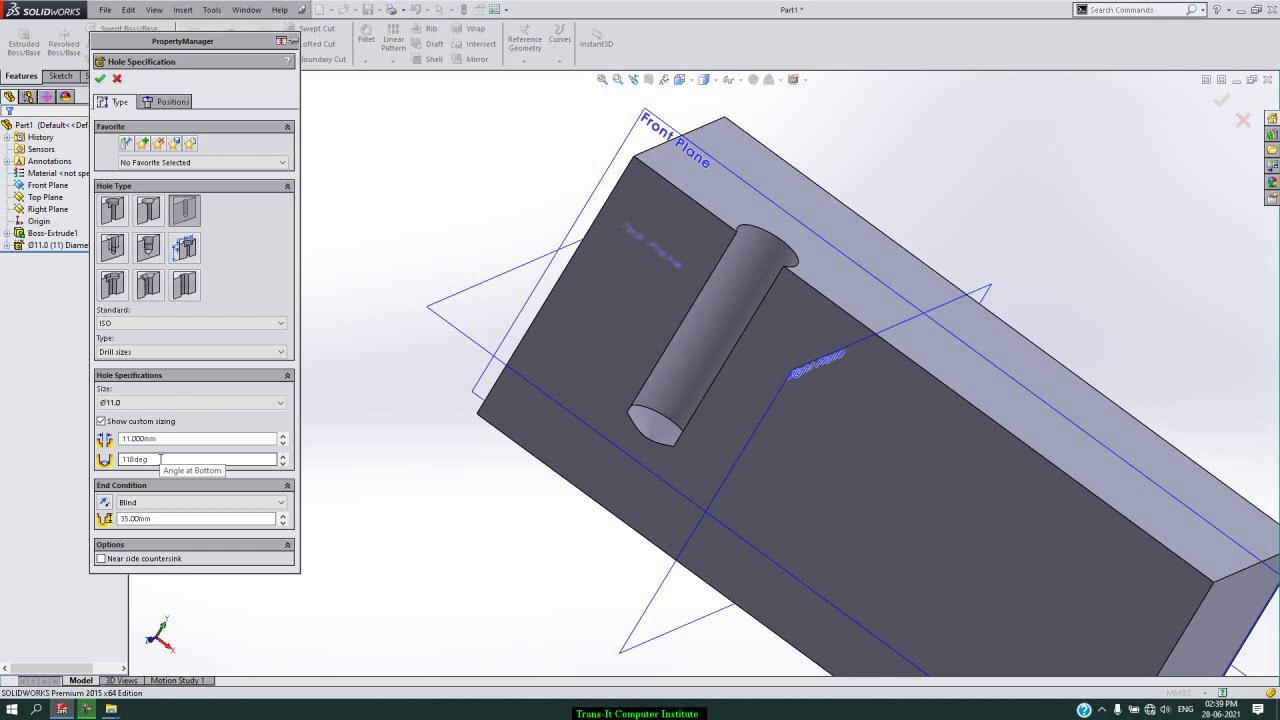
pyautogui.click(172, 438)
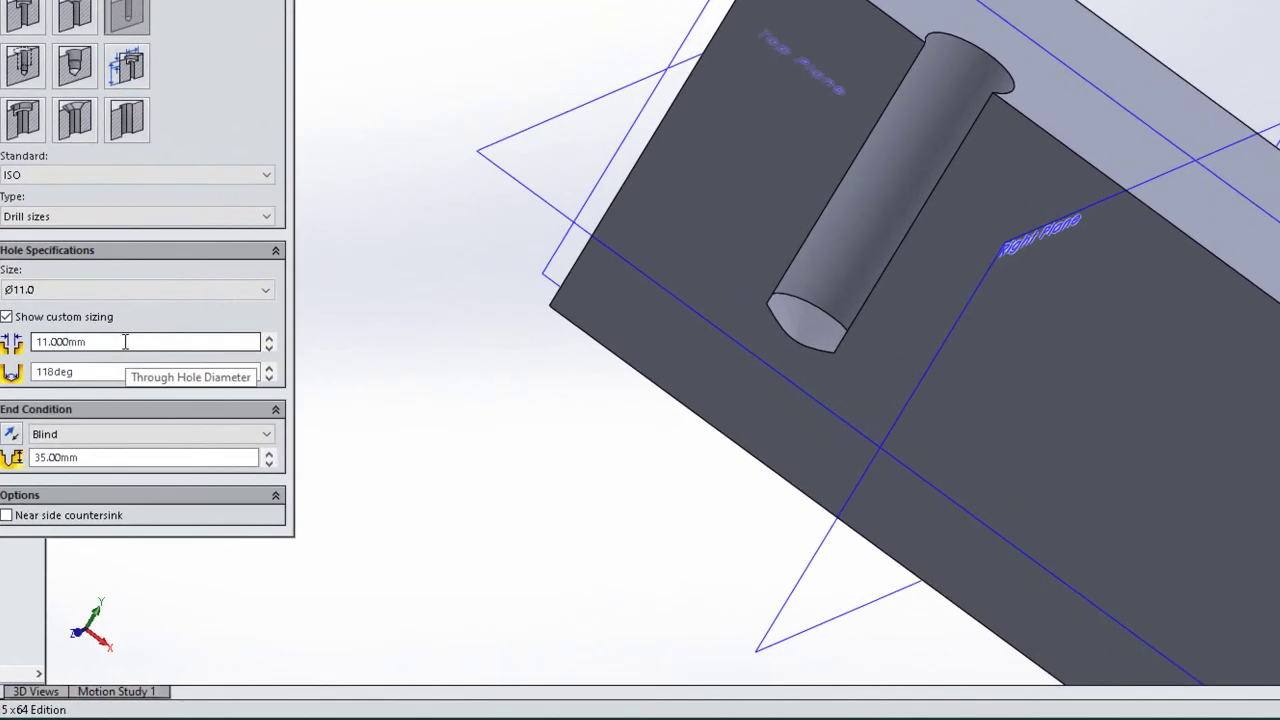
pyautogui.doubleClick(183, 438)
pyautogui.write('1')
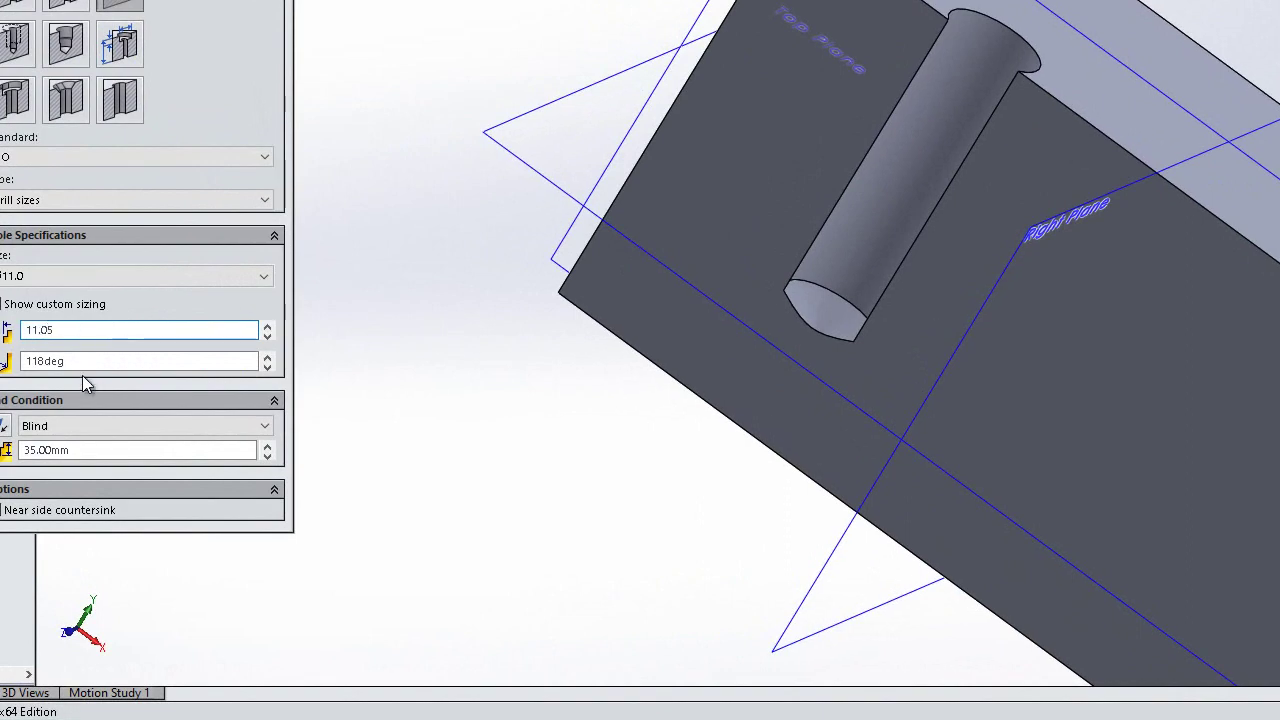
pyautogui.doubleClick(97, 361)
pyautogui.write('180')
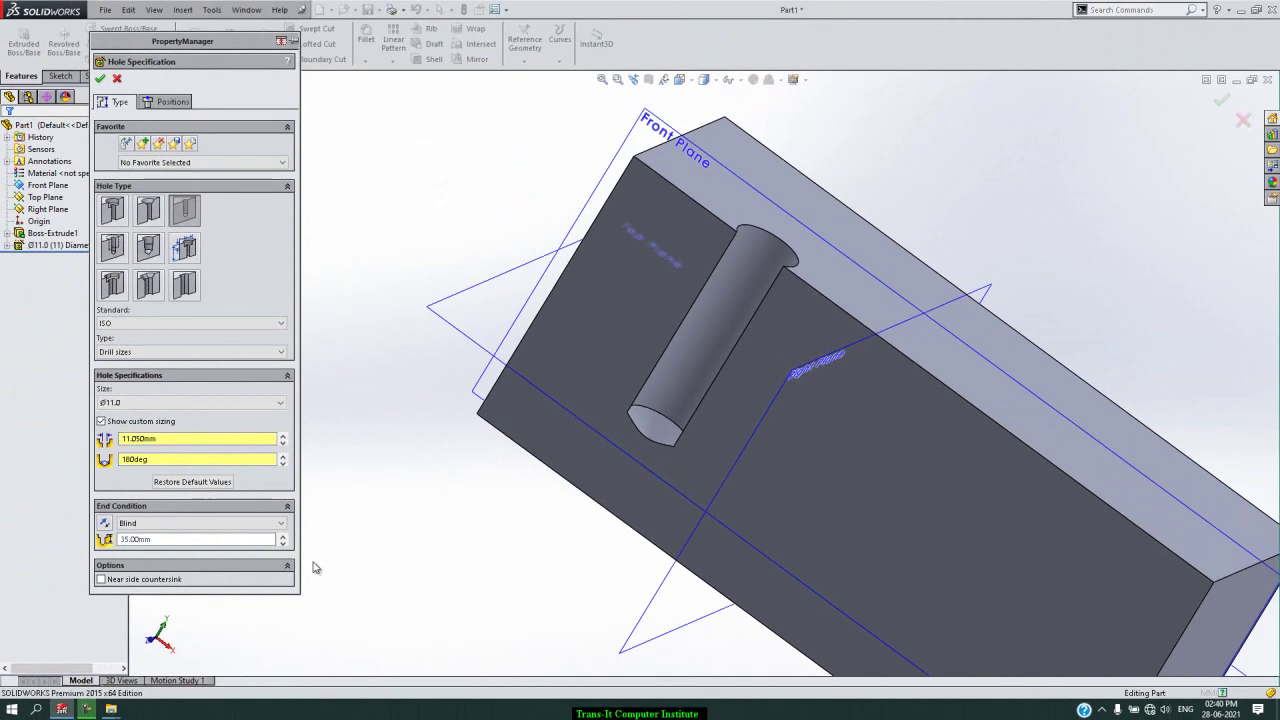
pyautogui.click(76, 168)
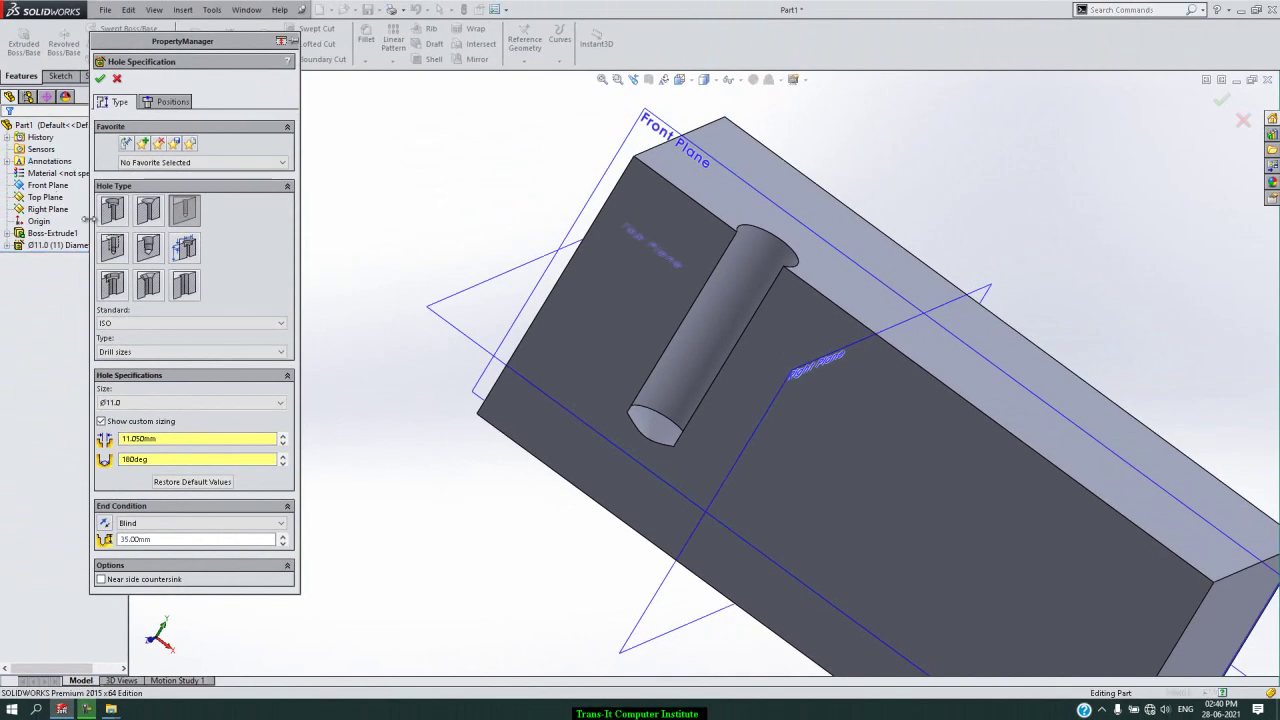
# Step: Place the new hole's centre on the block's top face and rotate the view
pyautogui.click(186, 103)
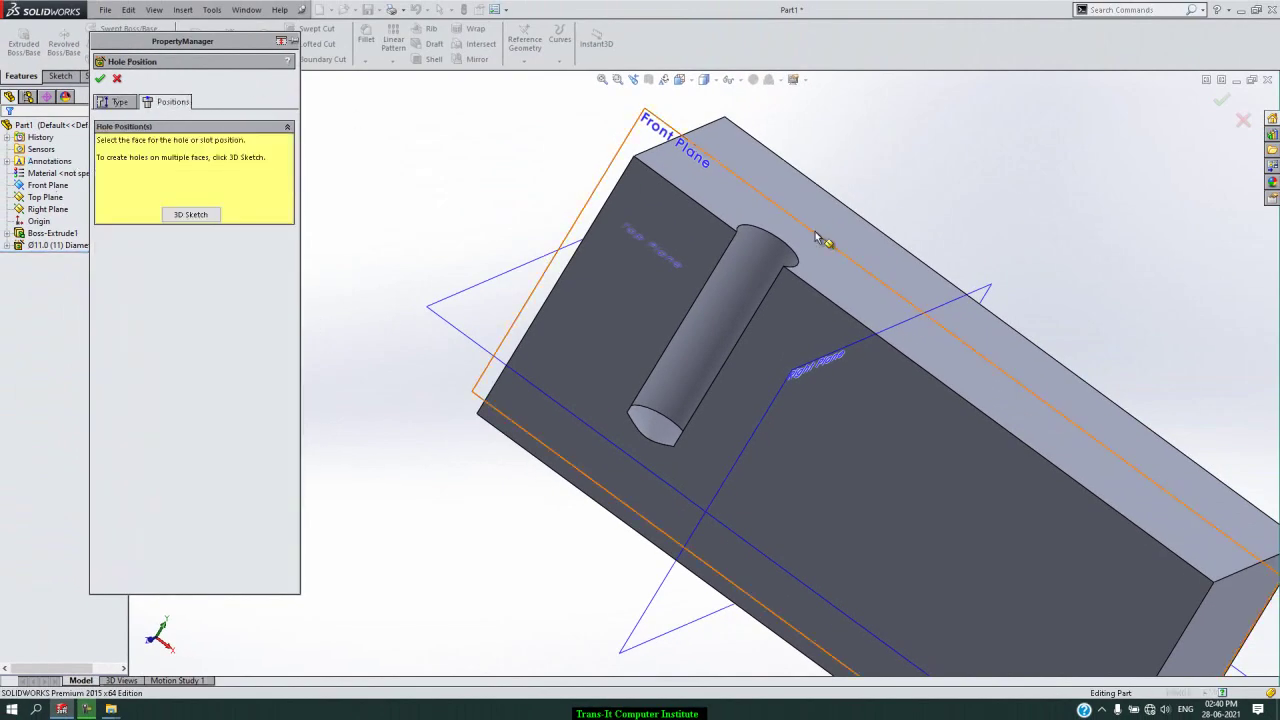
pyautogui.click(853, 293)
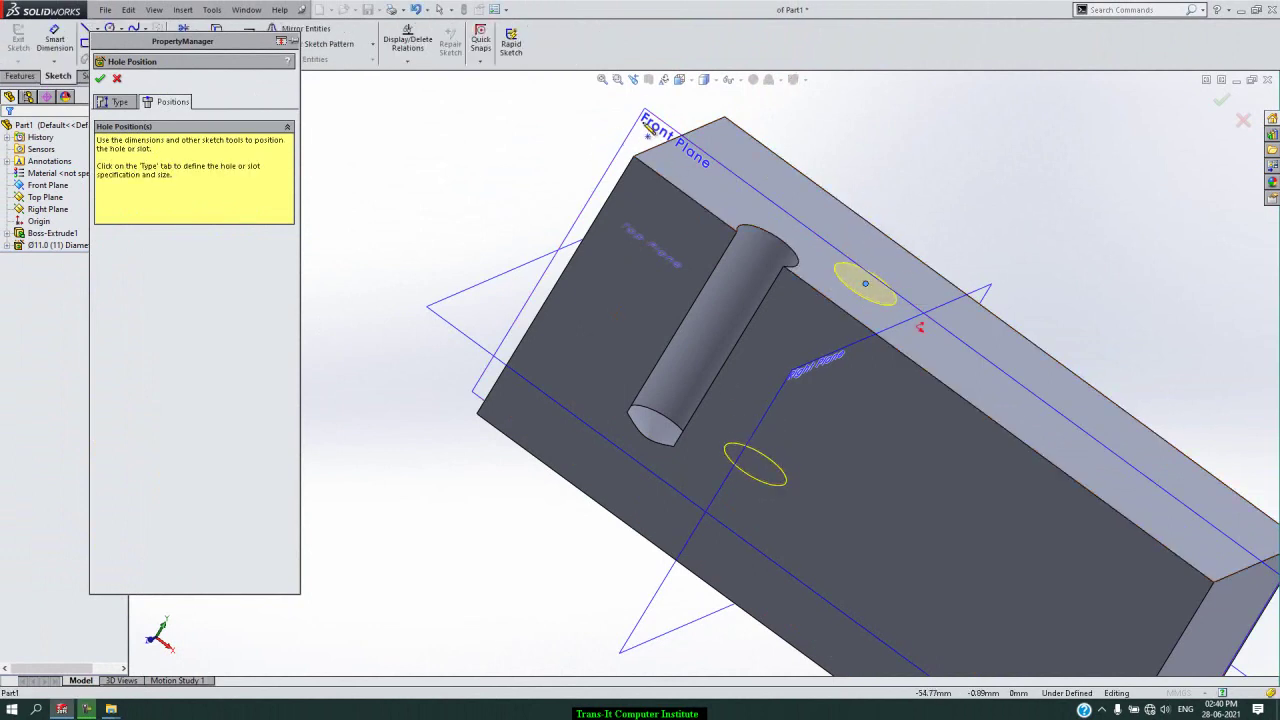
pyautogui.press('Left')
pyautogui.press('Left')
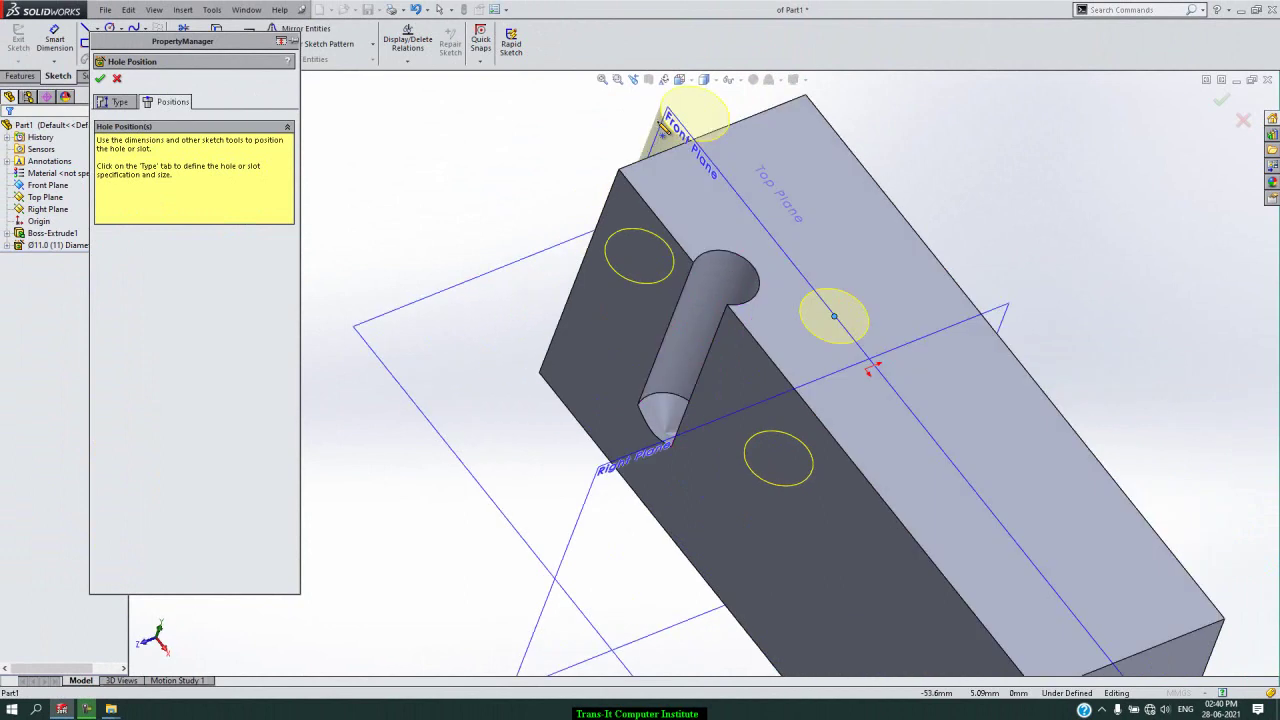
pyautogui.press('Left')
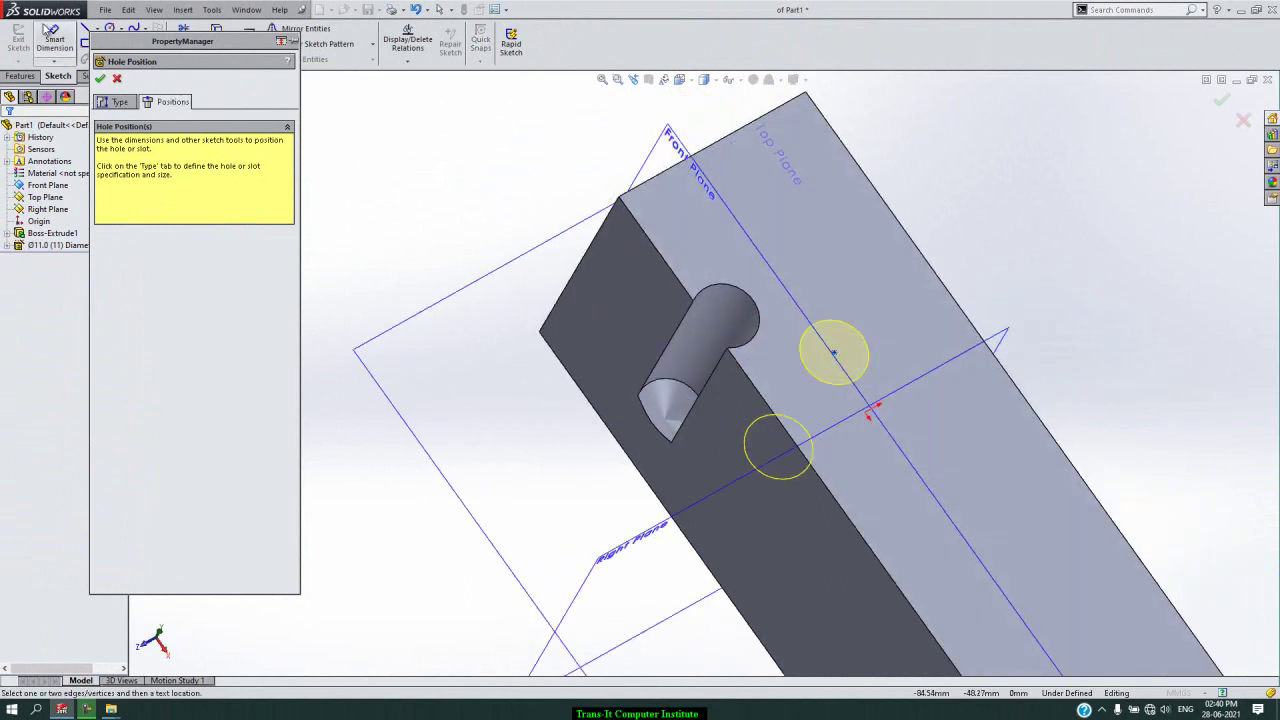
# Step: Start a Smart Dimension from the block's top edge to the hole centre
pyautogui.click(55, 40)
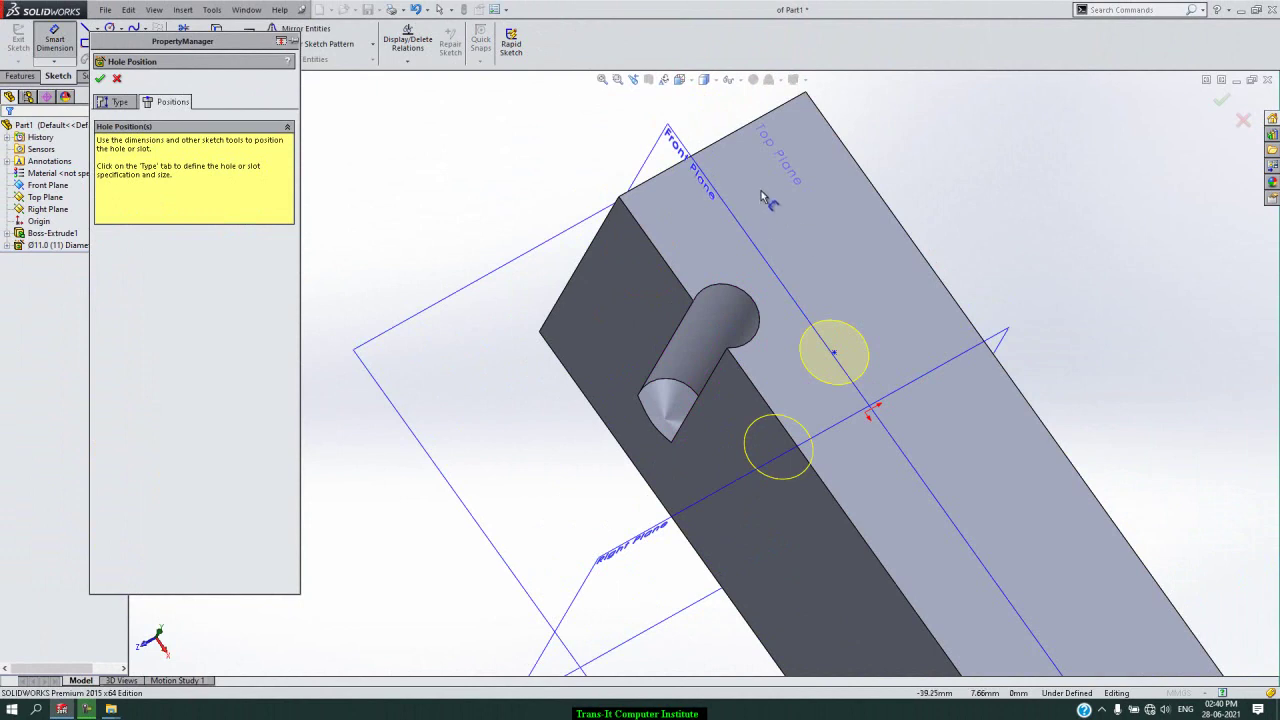
pyautogui.click(753, 122)
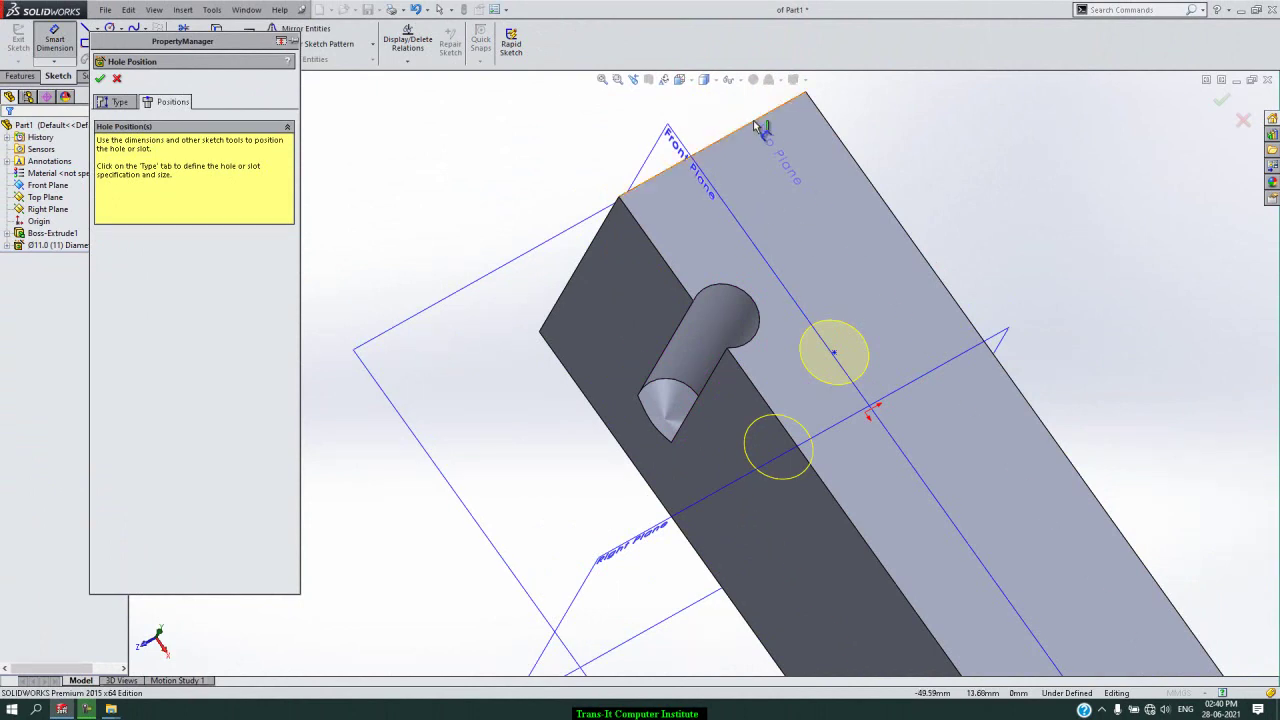
pyautogui.click(835, 355)
# Step: Set the top-edge distance to 40 mm and add a driven dimension to the Right Plane
pyautogui.click(840, 252)
pyautogui.write('40')
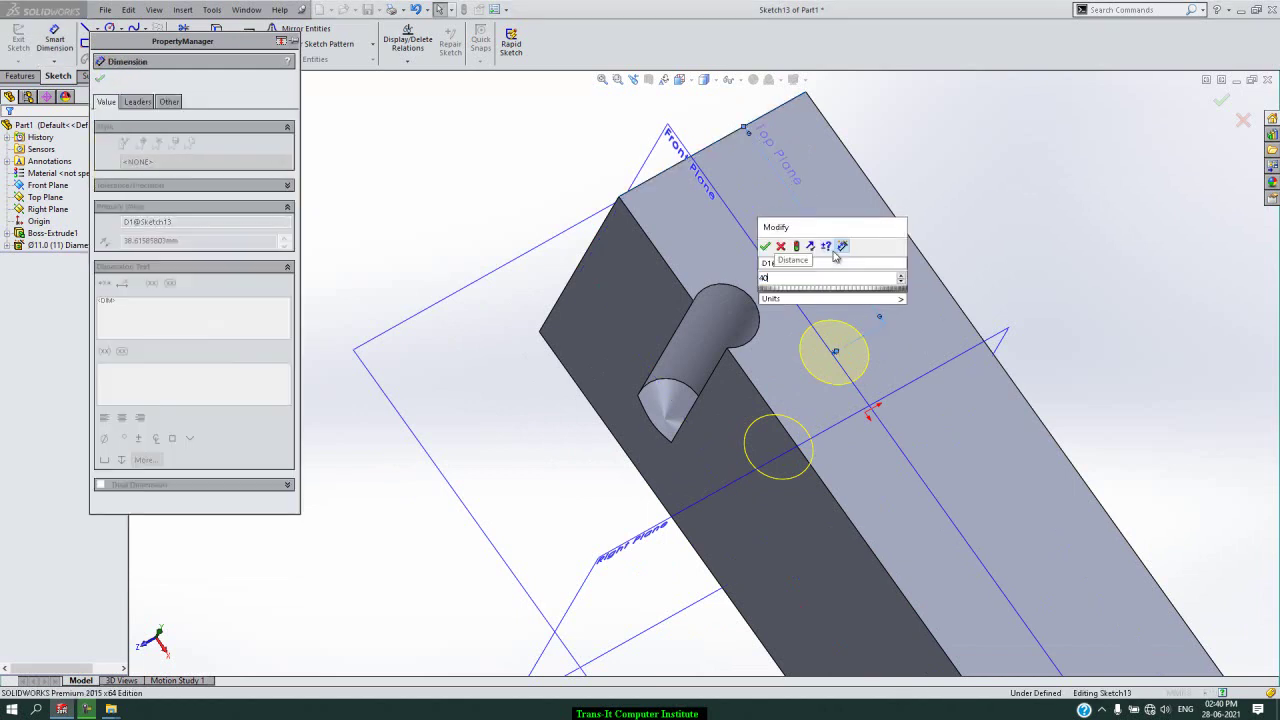
pyautogui.press('Return')
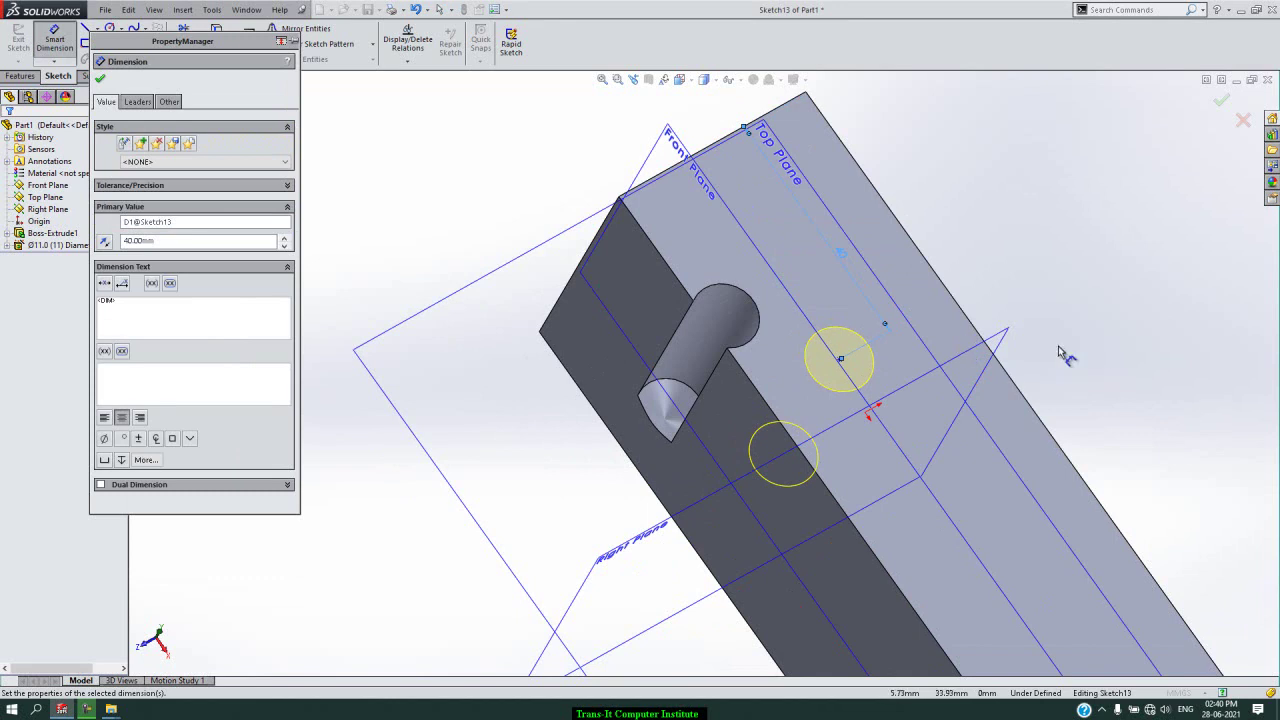
pyautogui.click(998, 336)
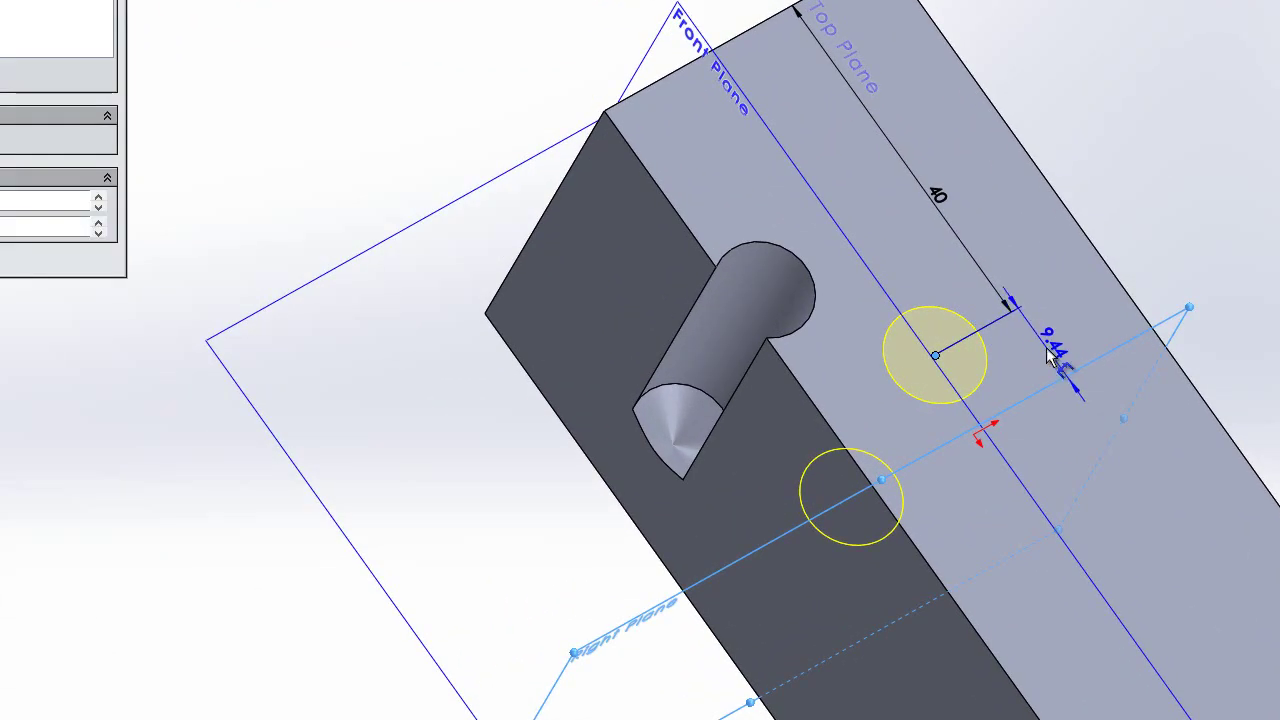
pyautogui.click(1048, 352)
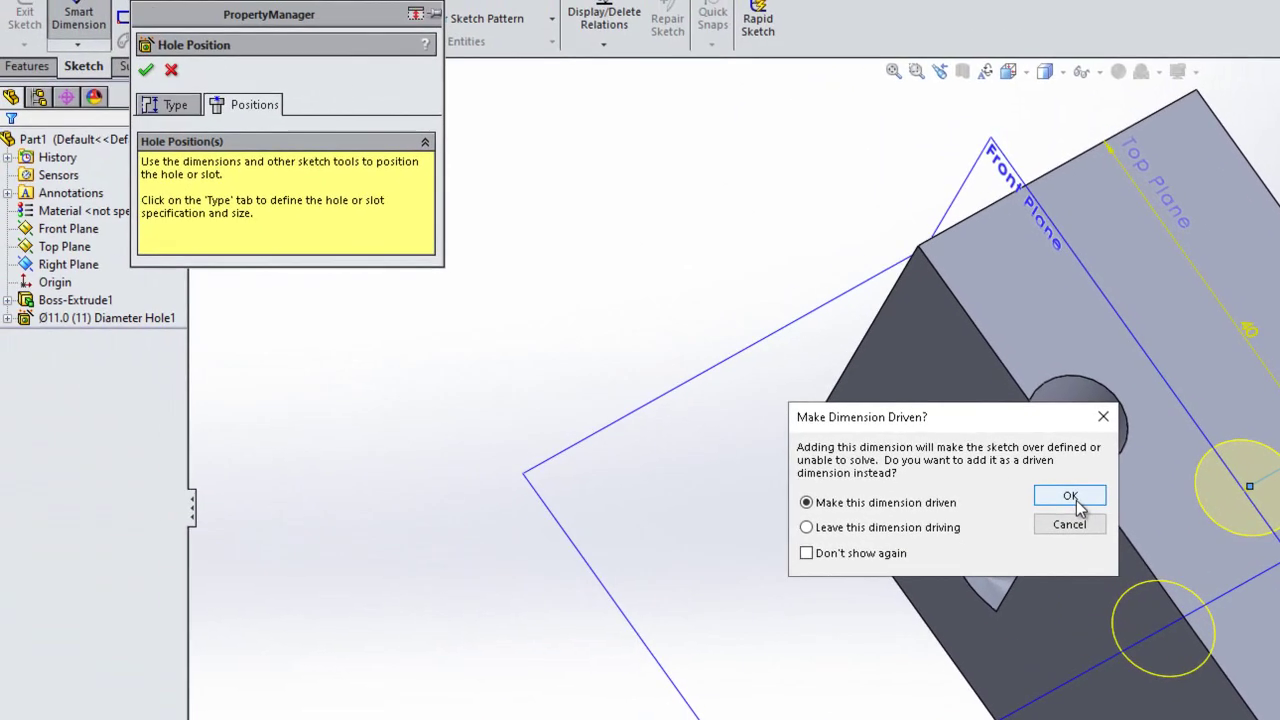
pyautogui.click(1069, 496)
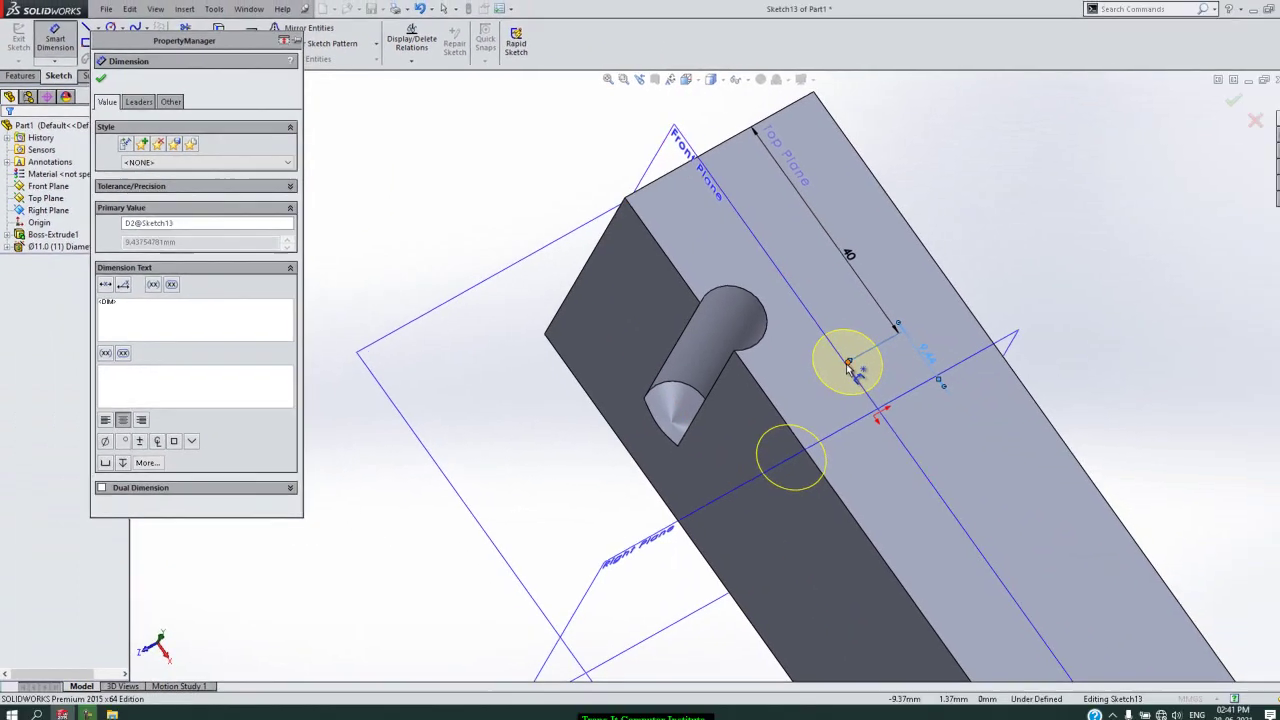
# Step: Dimension the hole centre 25 mm from the side edge and close the dimension settings
pyautogui.click(1141, 455)
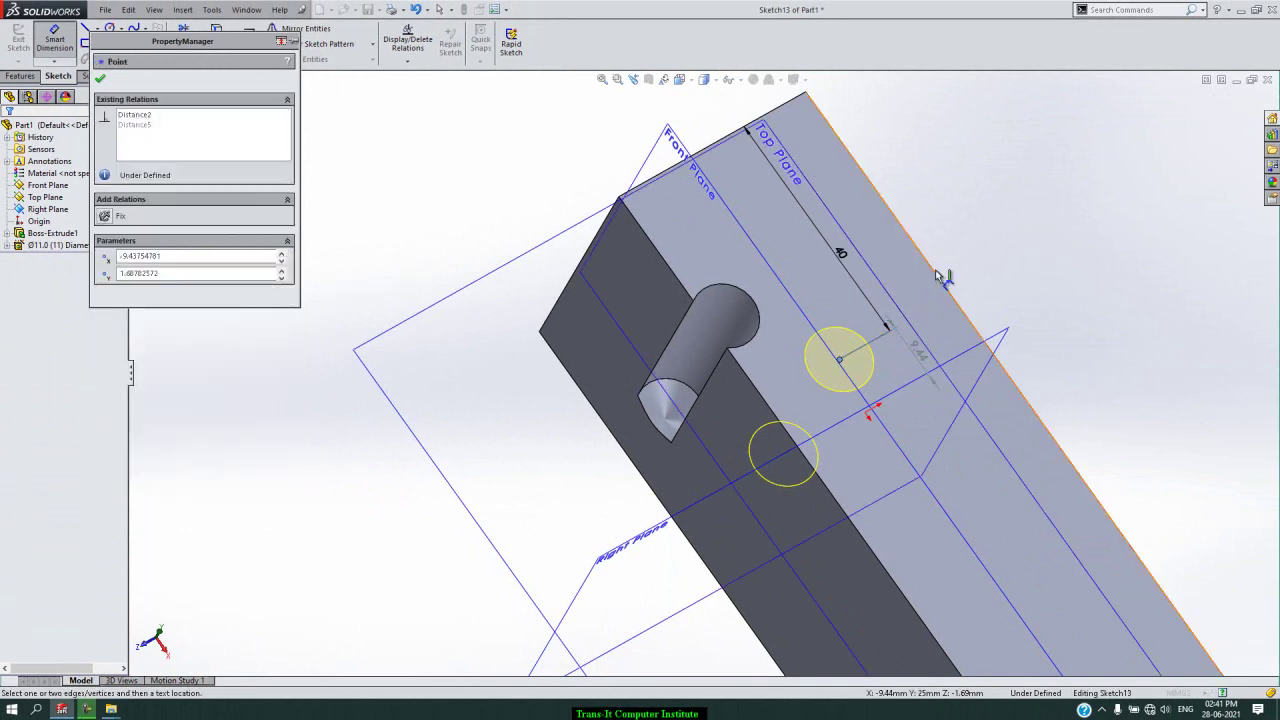
pyautogui.click(919, 298)
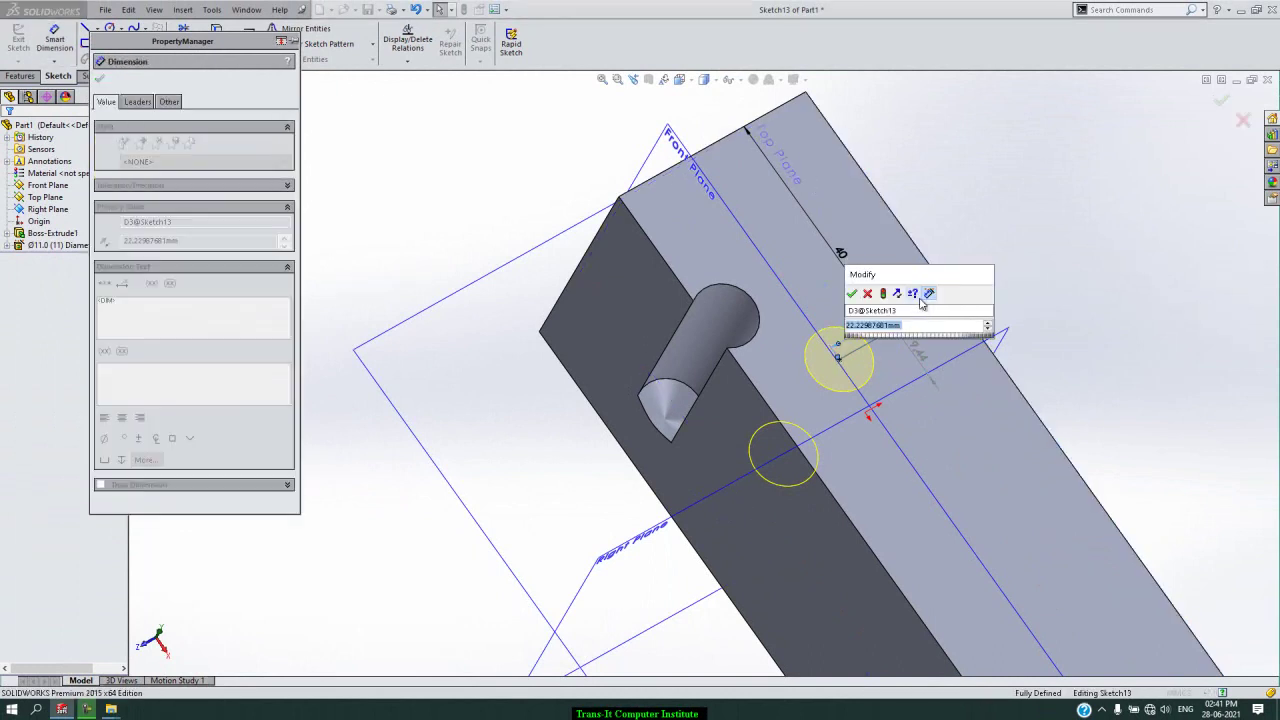
pyautogui.write('25')
pyautogui.press('Return')
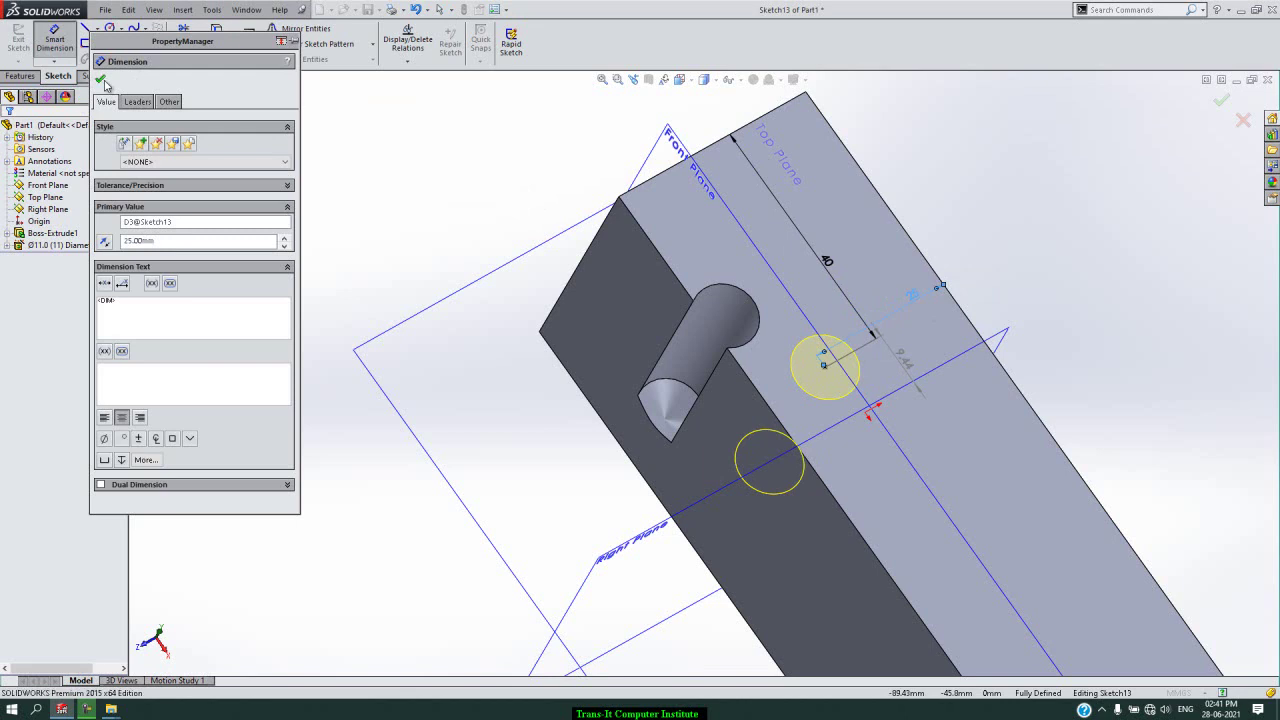
pyautogui.click(101, 79)
# Step: Complete the second Ø11.0 hole, Diameter Hole2, and clear the plane selection
pyautogui.click(101, 79)
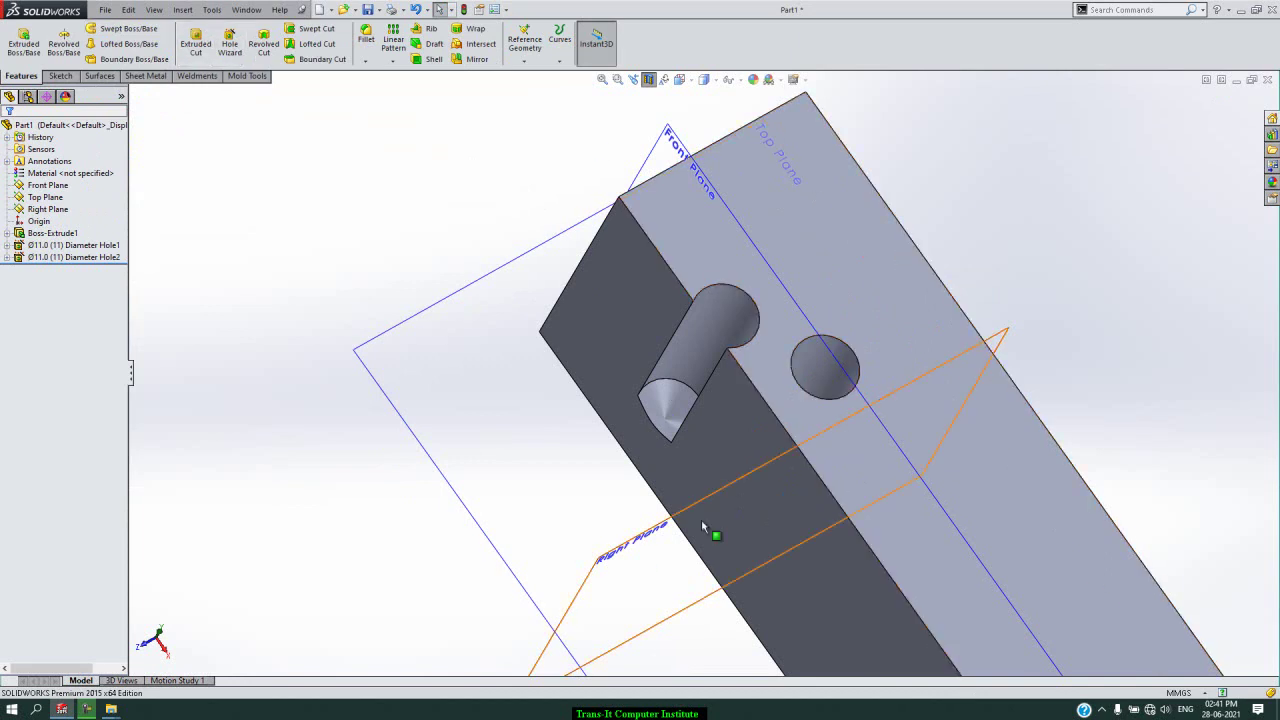
pyautogui.click(822, 535)
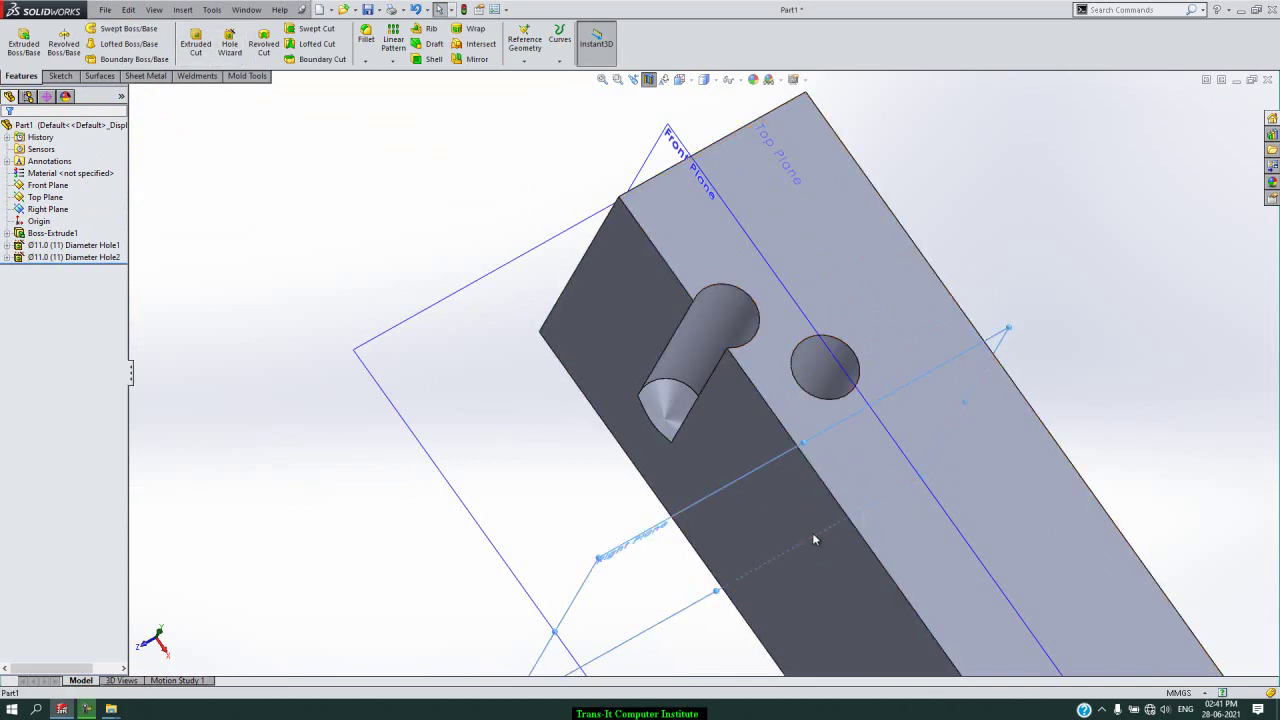
pyautogui.press('Escape')
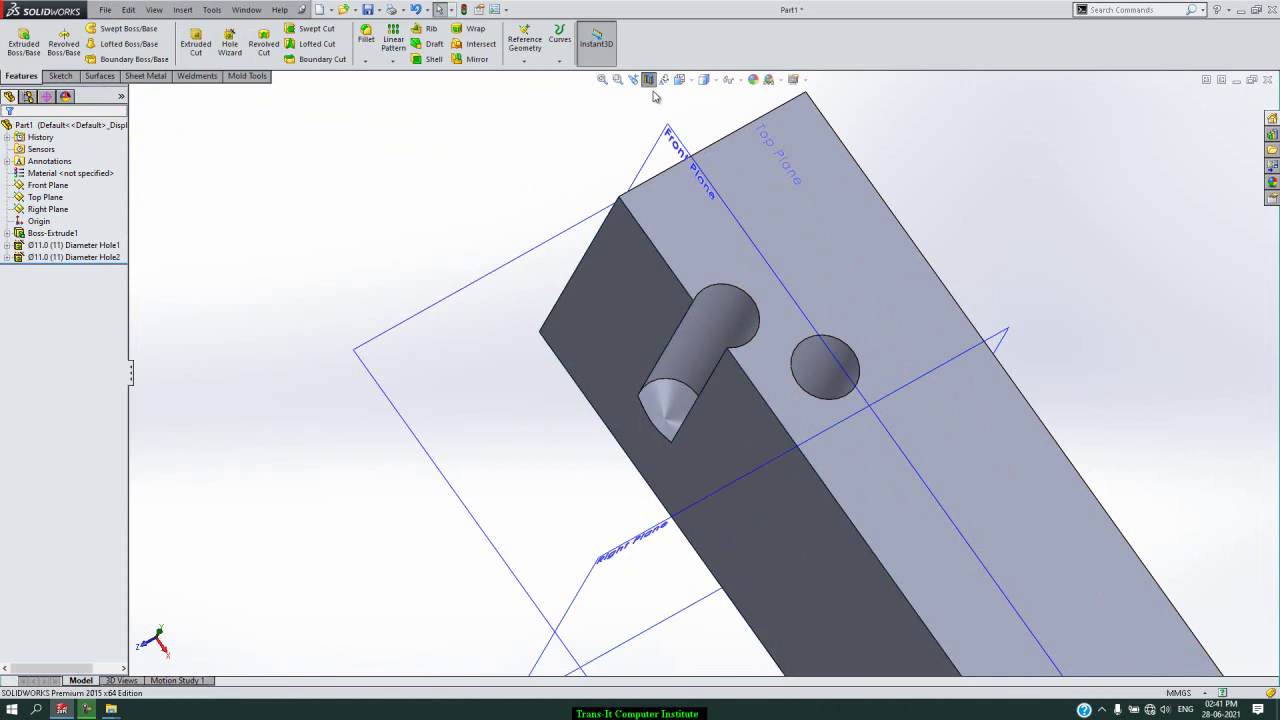
# Step: Check the new hole in a section view, then return to the full part
pyautogui.click(648, 80)
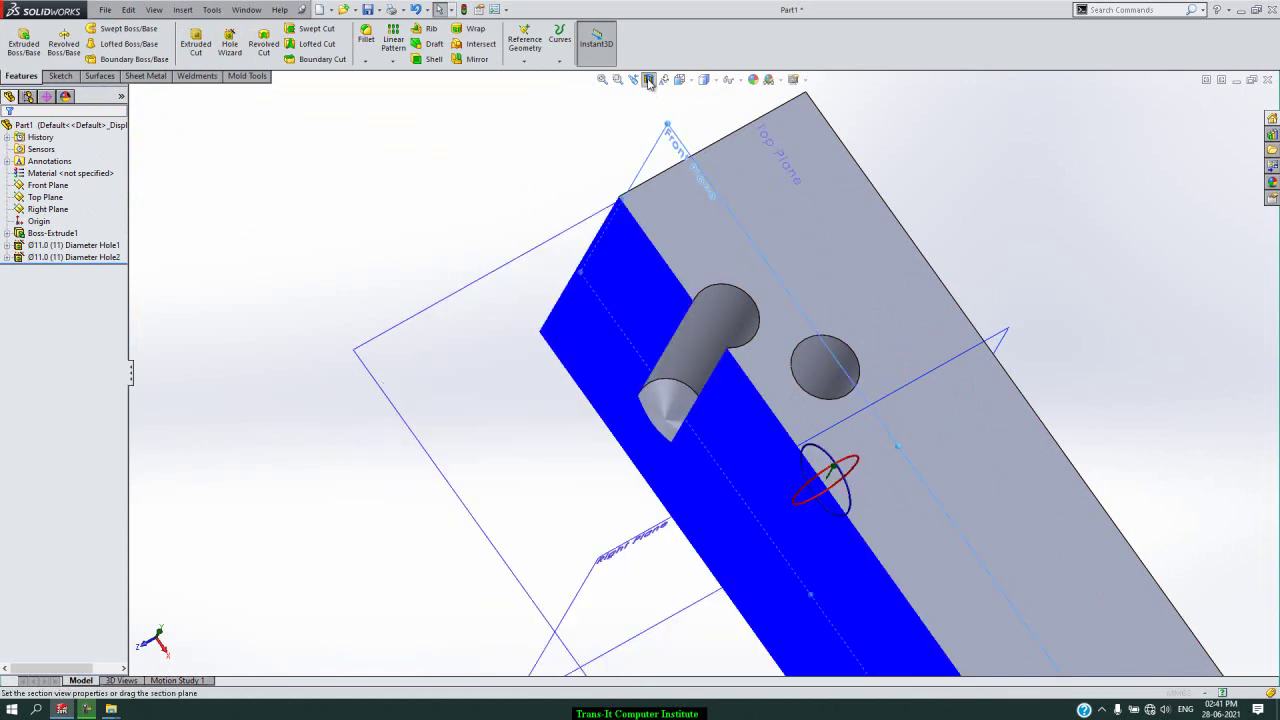
pyautogui.moveTo(831, 531)
pyautogui.mouseDown()
pyautogui.moveTo(895, 513)
pyautogui.moveTo(855, 549)
pyautogui.mouseUp()
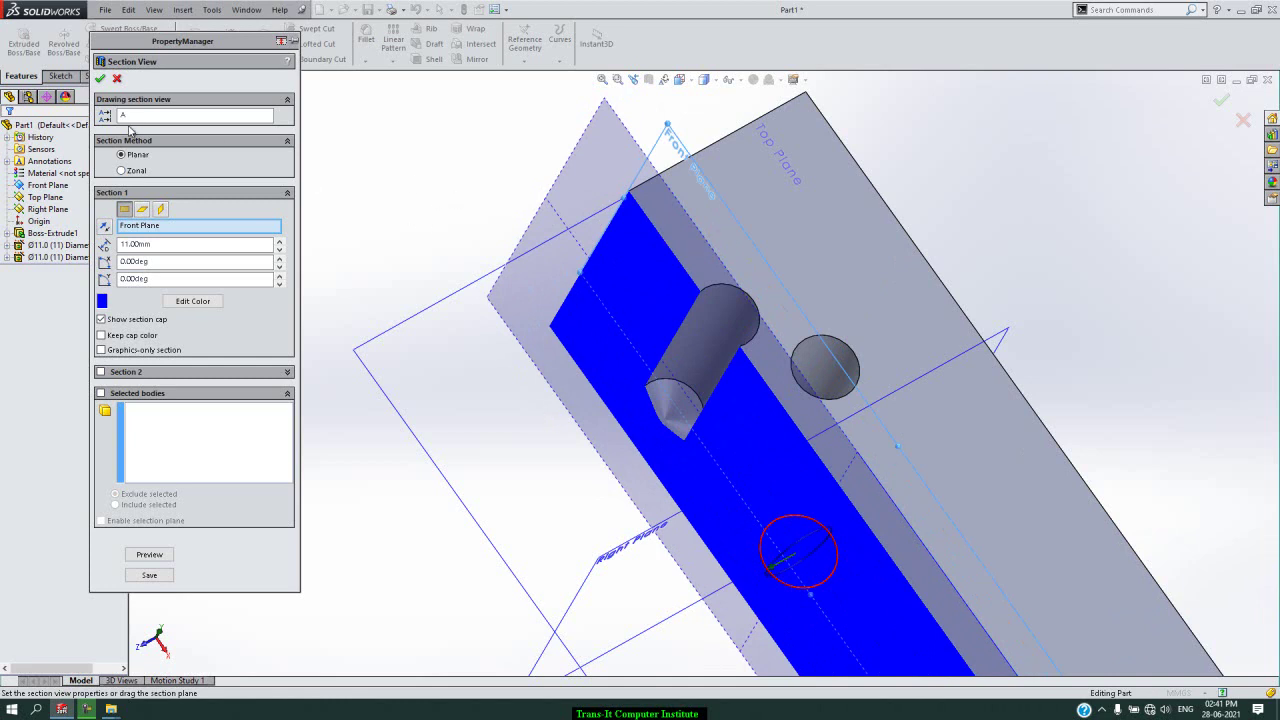
pyautogui.click(117, 78)
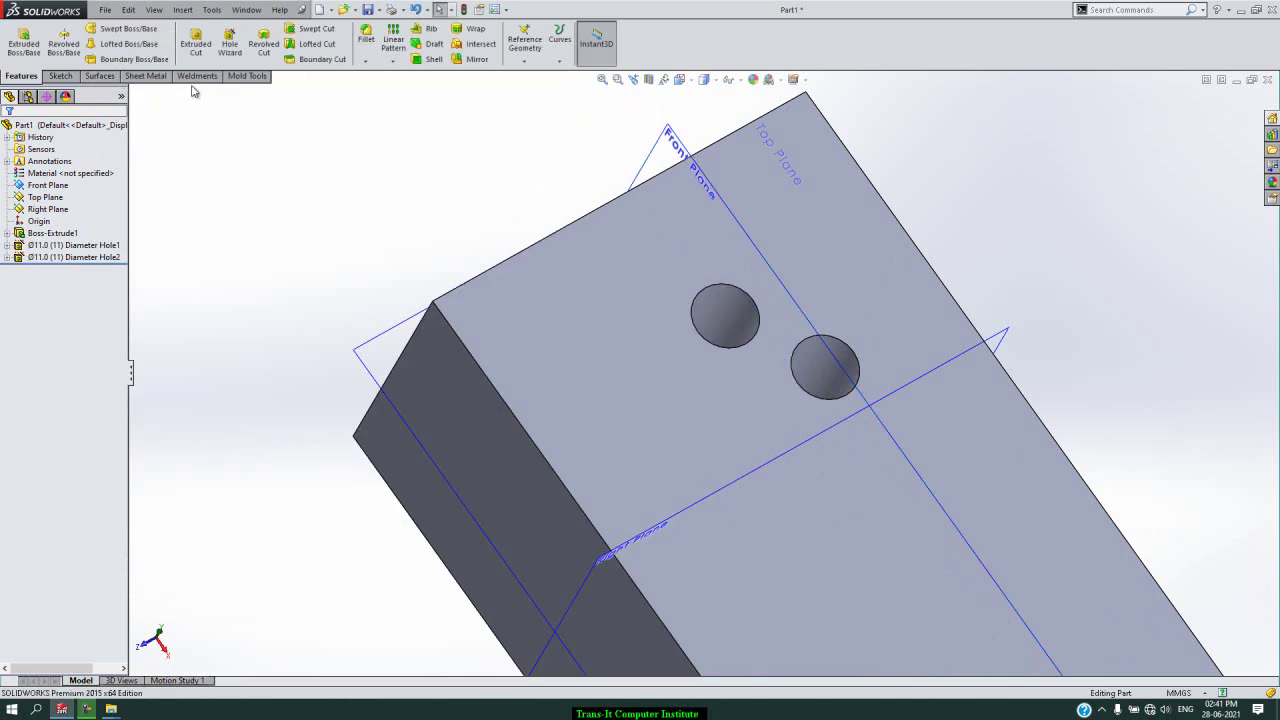
# Step: Start a third Hole Wizard hole as a Tapped hole using the ISO standard
pyautogui.click(229, 42)
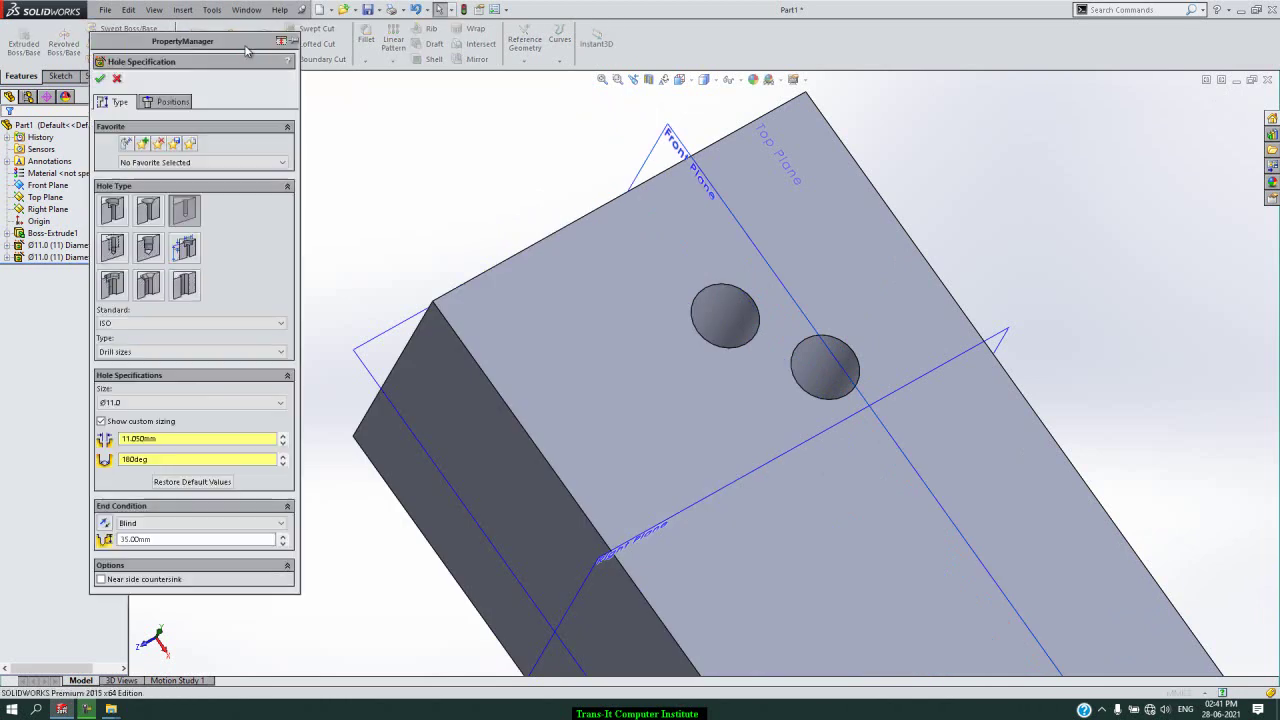
pyautogui.click(70, 257)
pyautogui.click(113, 247)
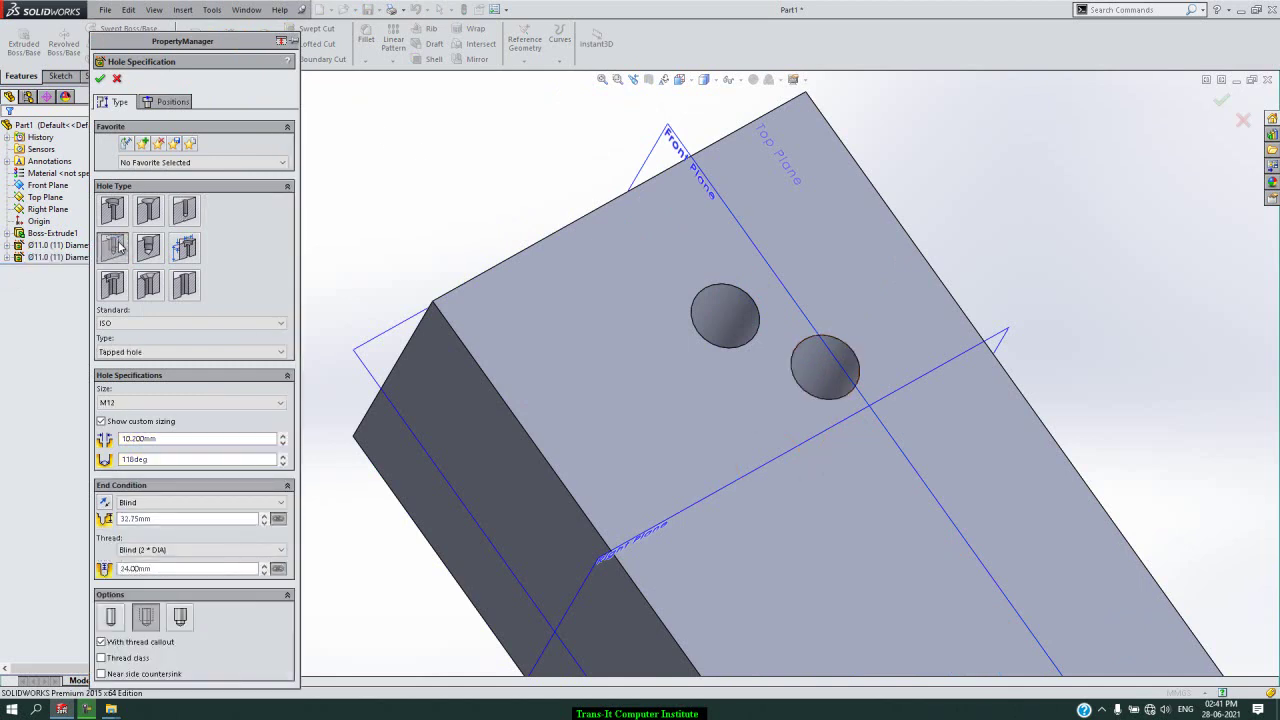
pyautogui.click(253, 326)
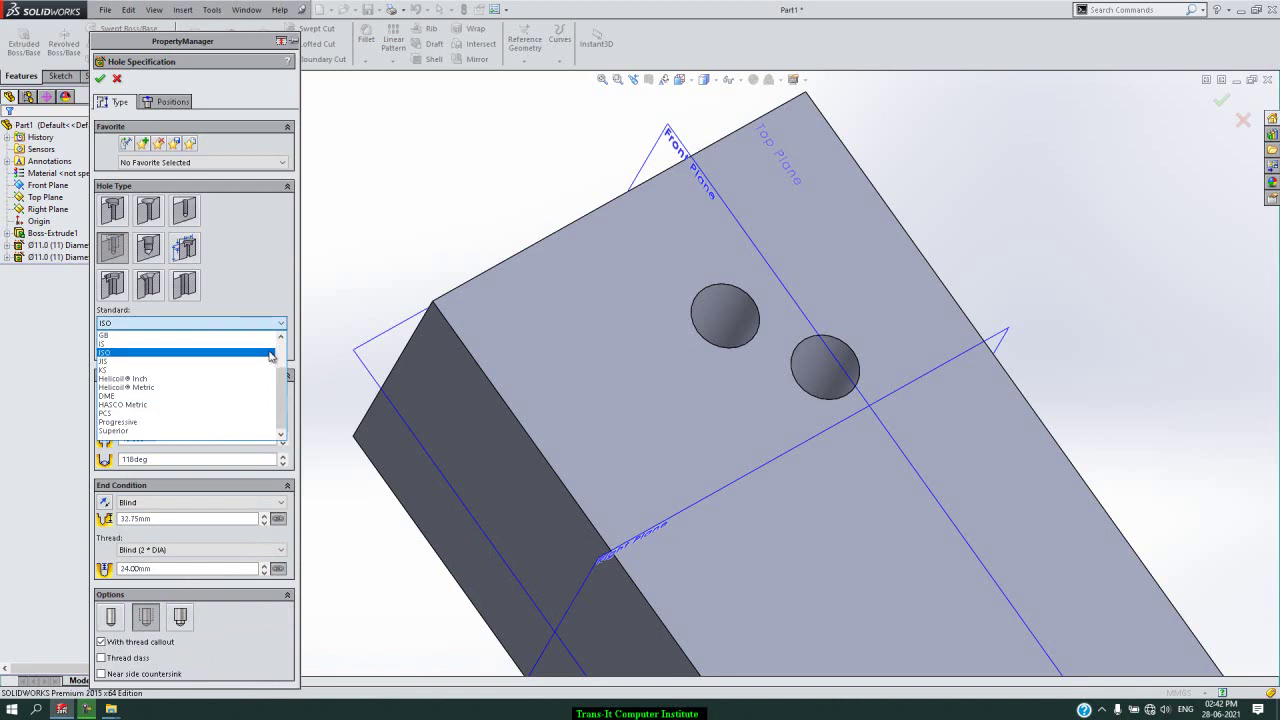
pyautogui.scroll(2, 260, 364)
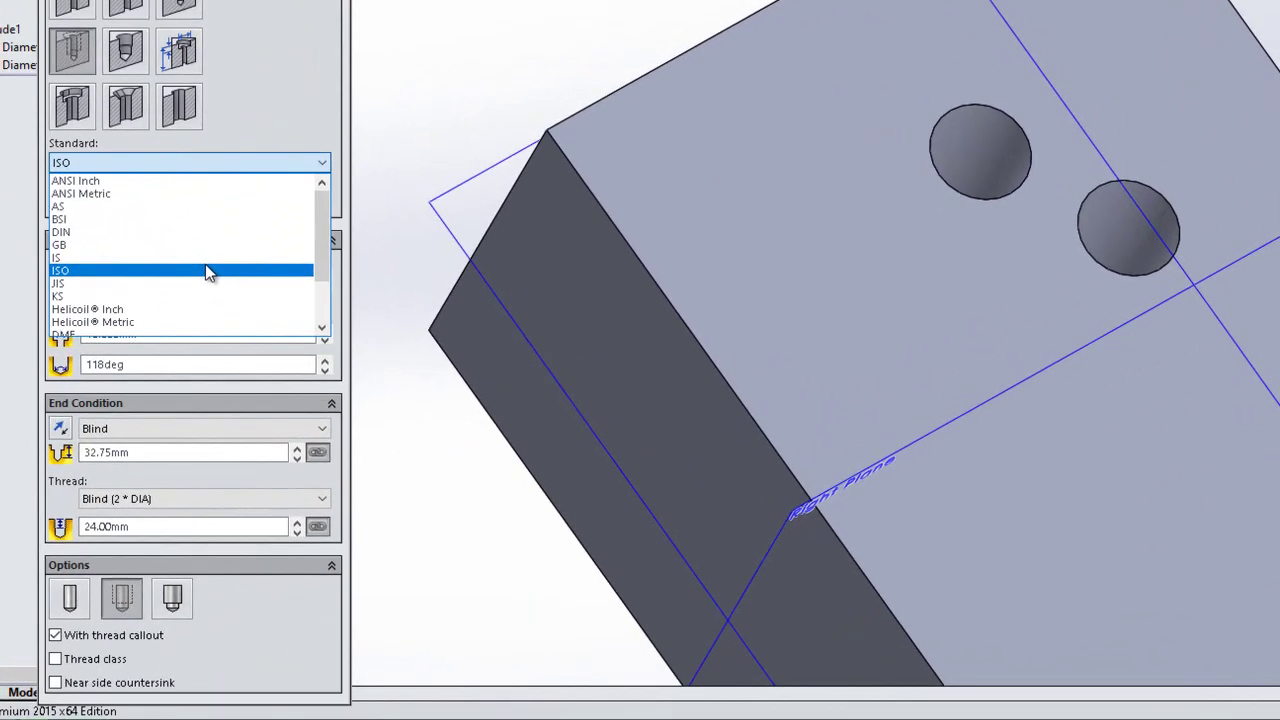
pyautogui.click(203, 396)
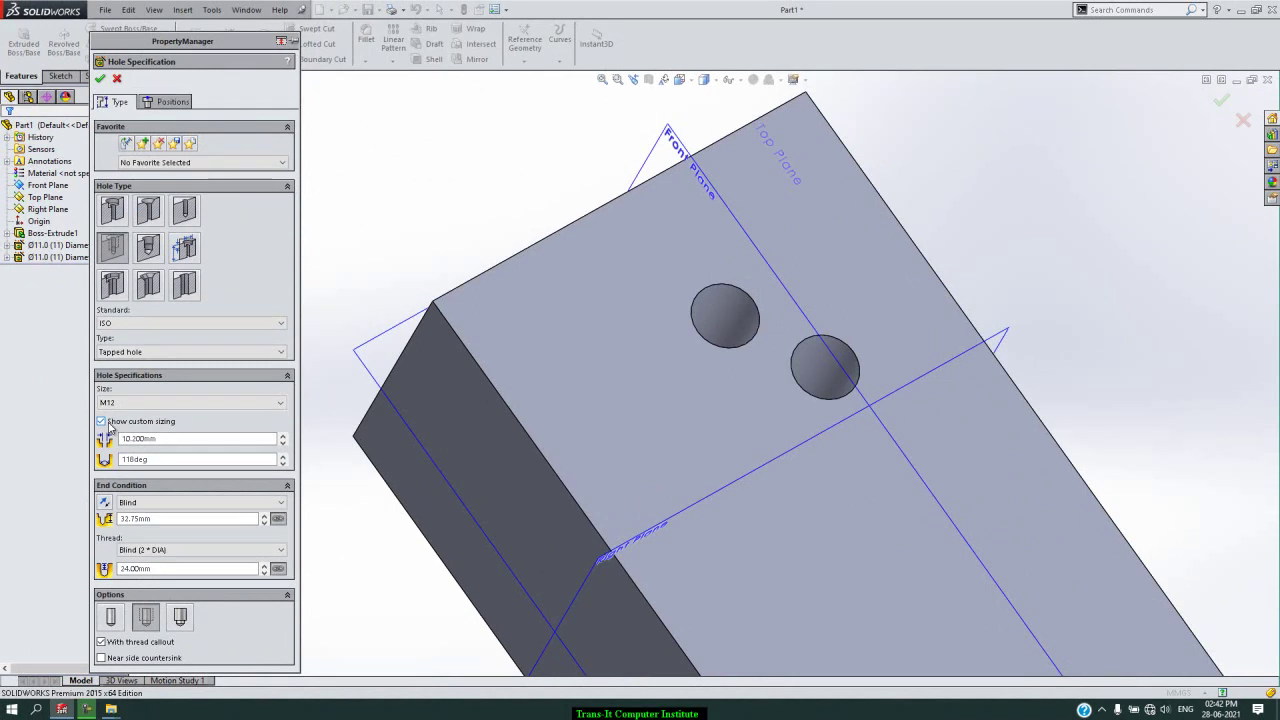
pyautogui.click(110, 427)
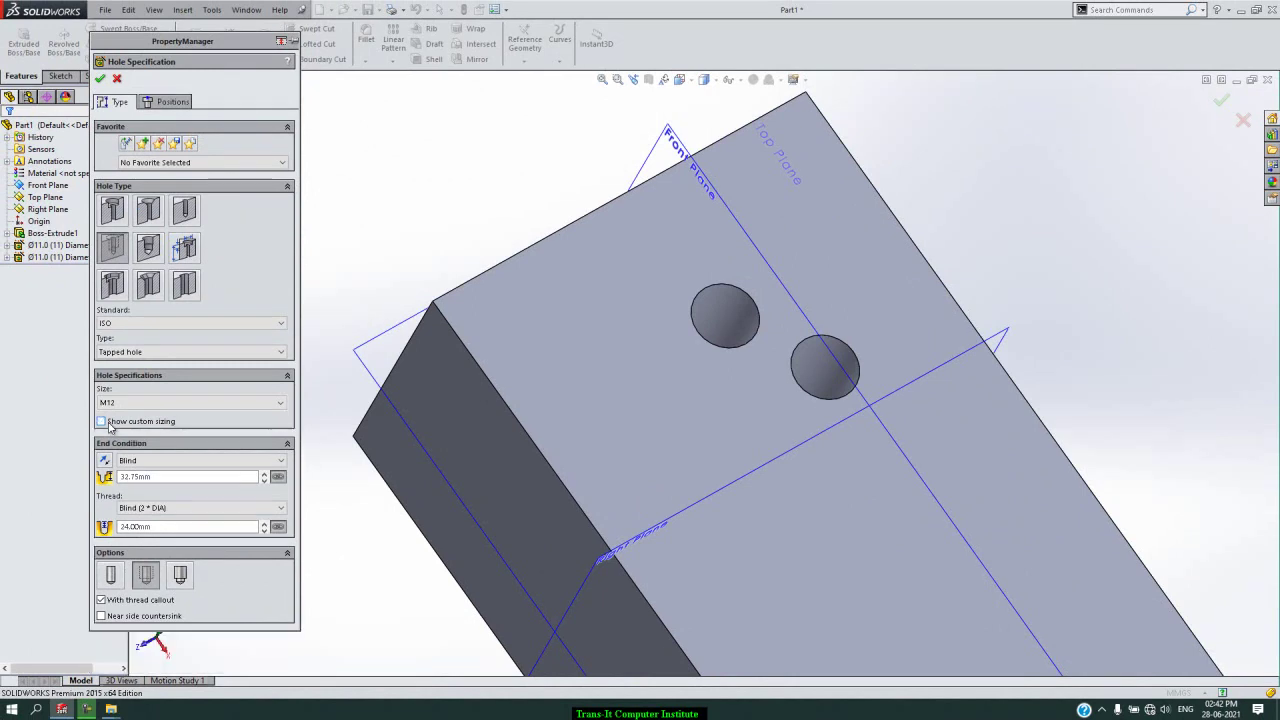
pyautogui.click(178, 403)
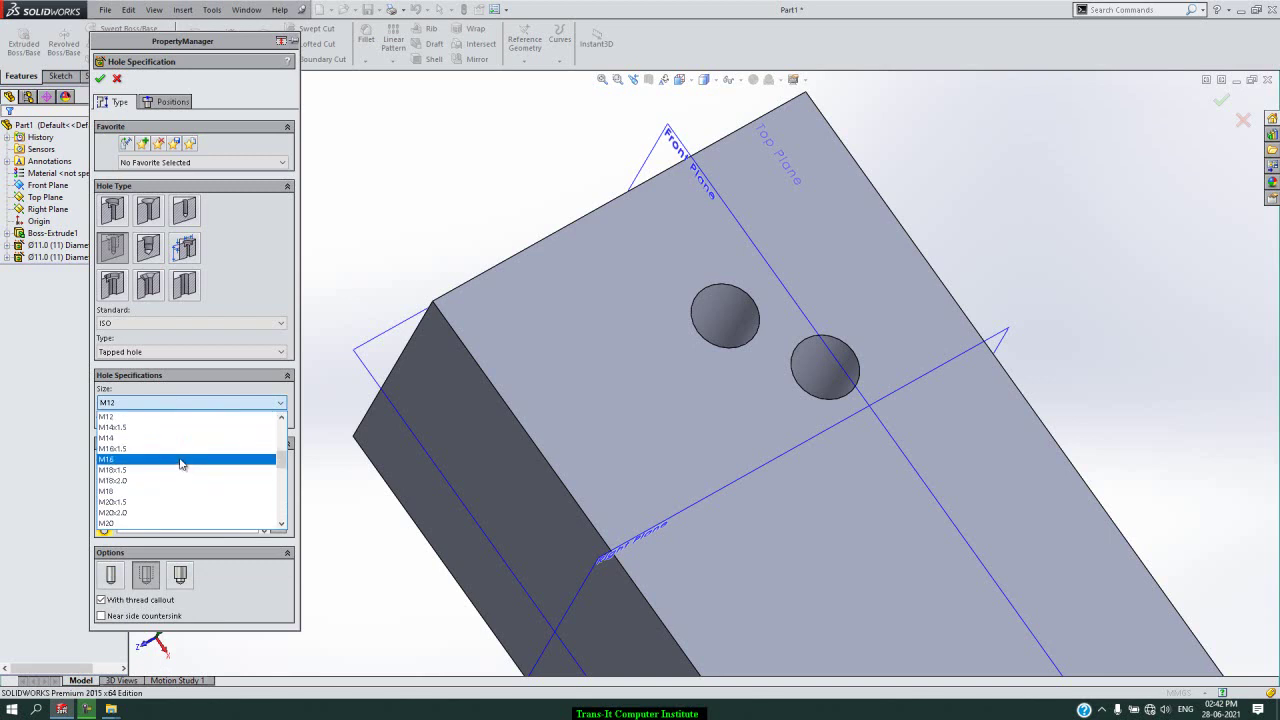
pyautogui.scroll(2, 181, 463)
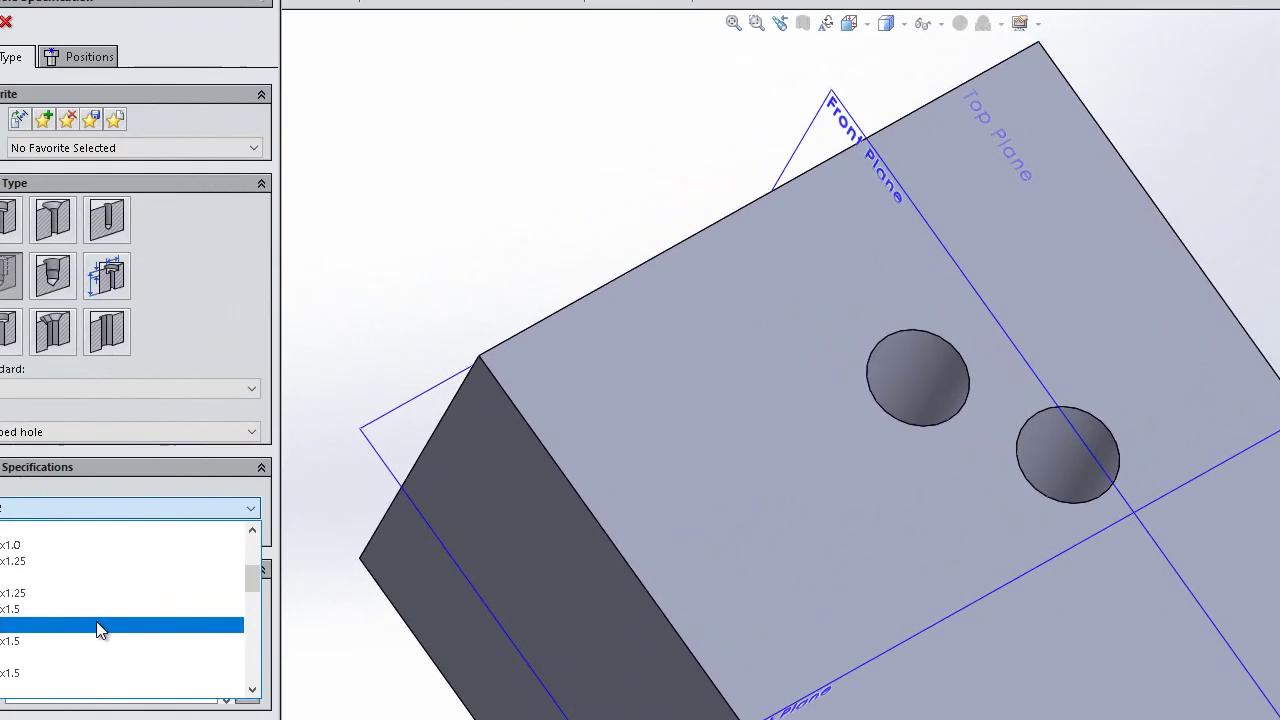
pyautogui.click(178, 484)
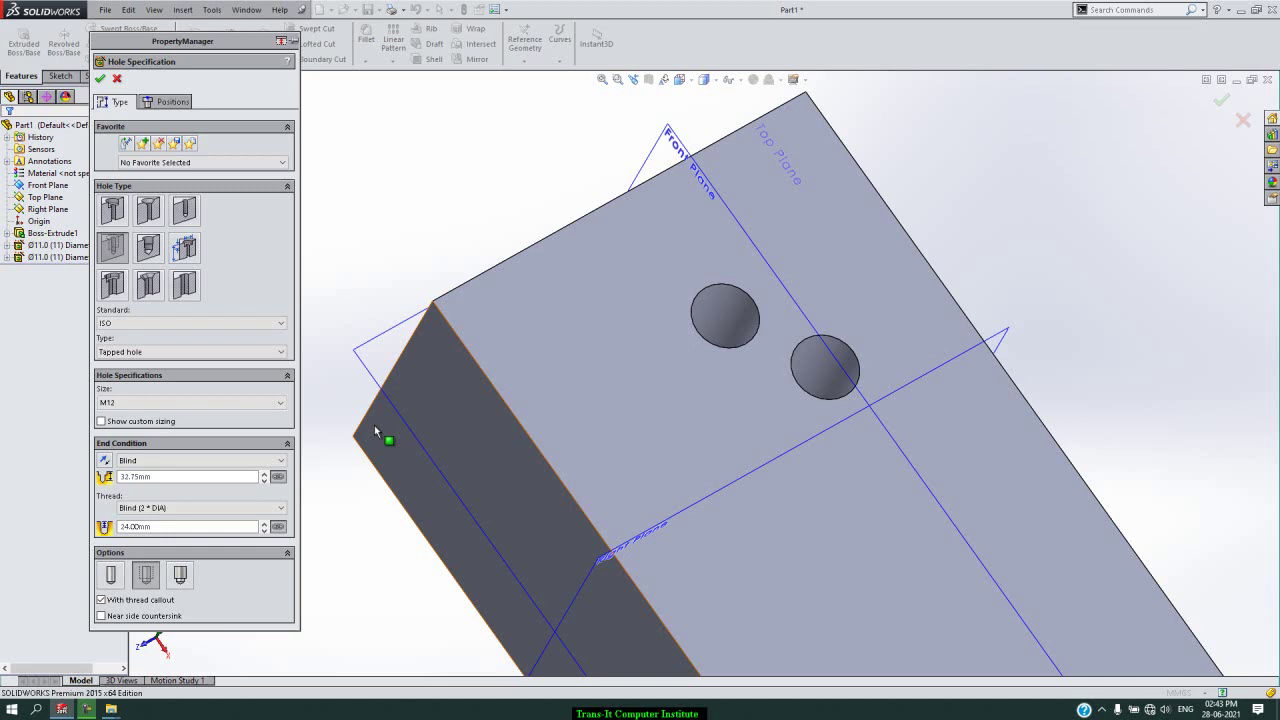
# Step: Place the M12 hole centre on the top face, 25 mm from the block's top edge
pyautogui.click(171, 102)
pyautogui.click(637, 390)
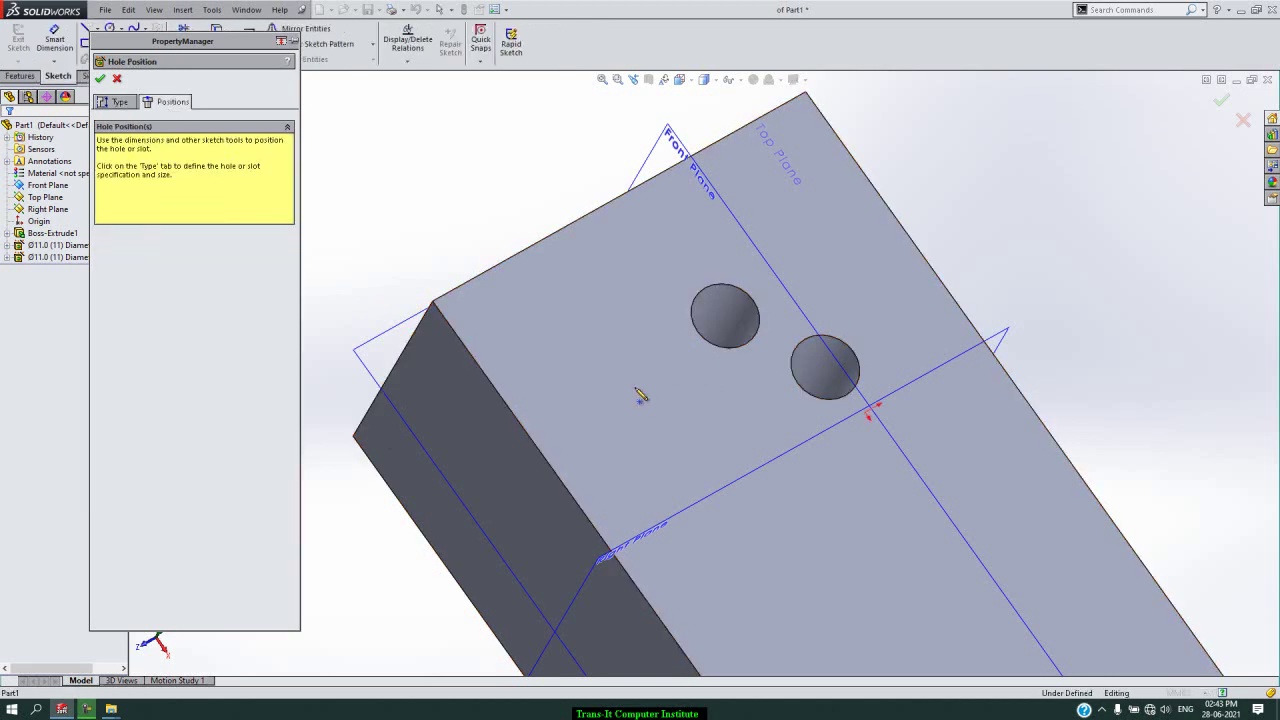
pyautogui.click(632, 353)
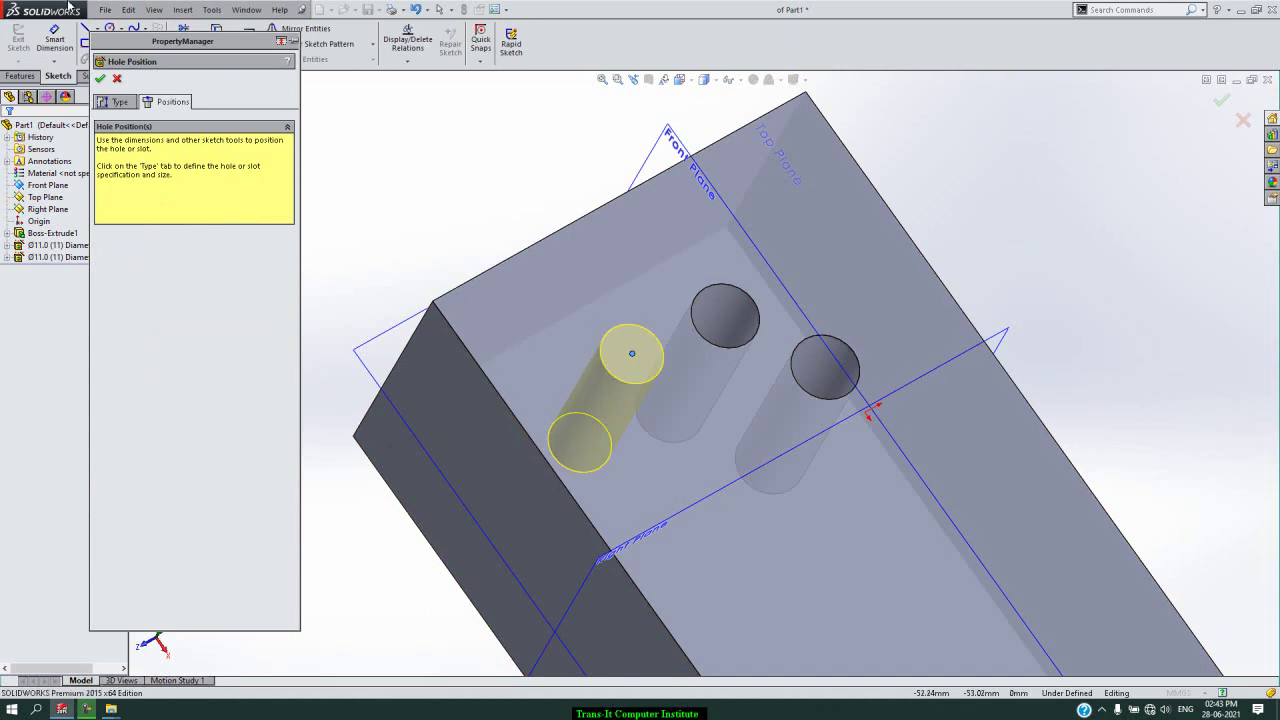
pyautogui.click(54, 40)
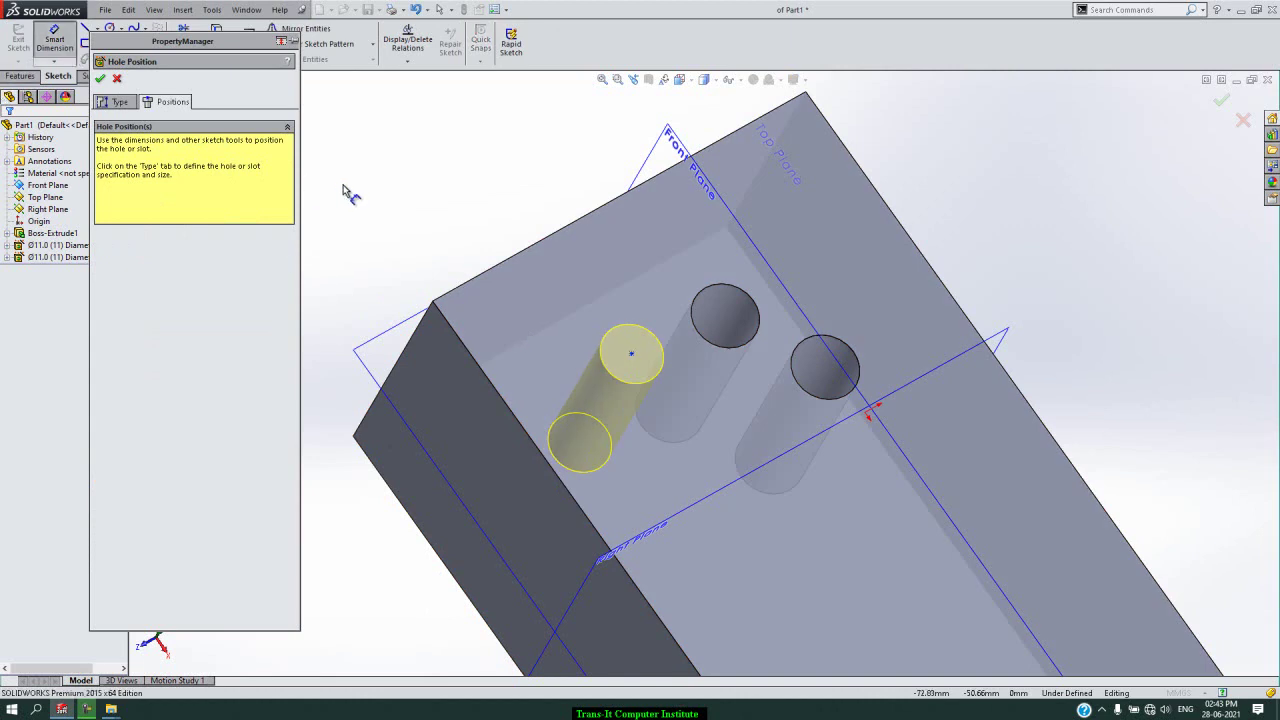
pyautogui.click(529, 261)
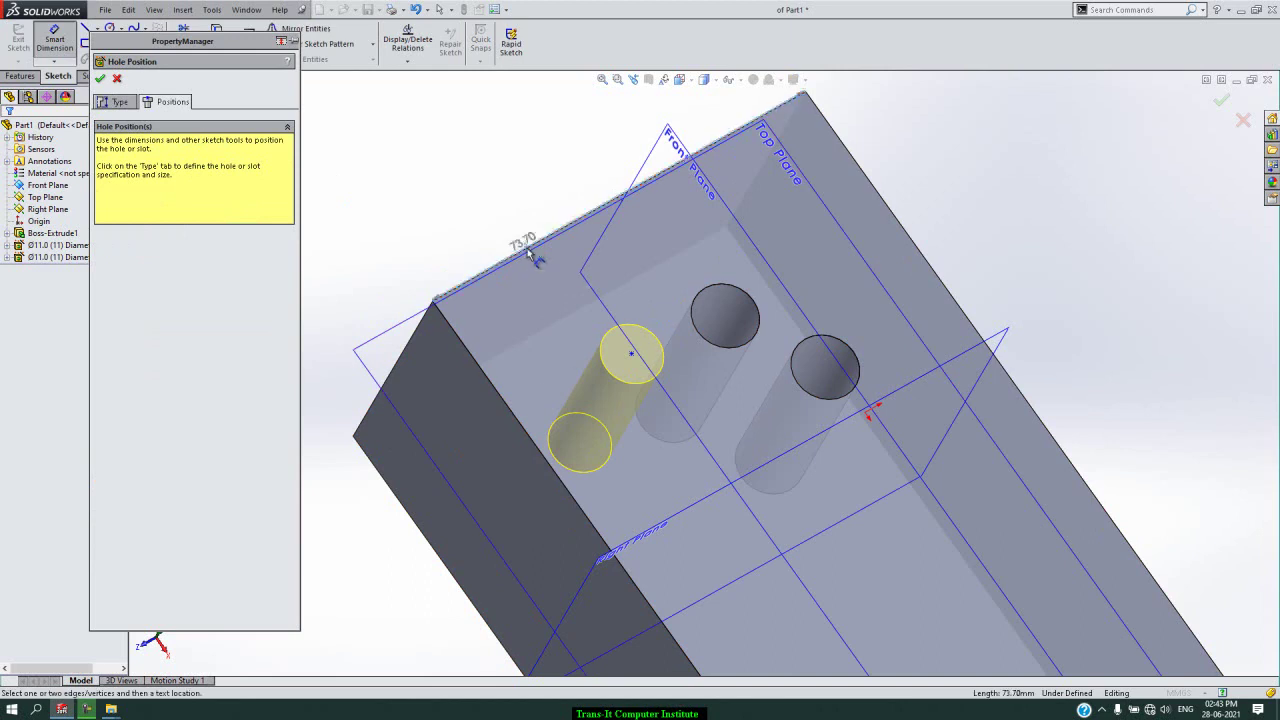
pyautogui.click(631, 357)
pyautogui.click(640, 306)
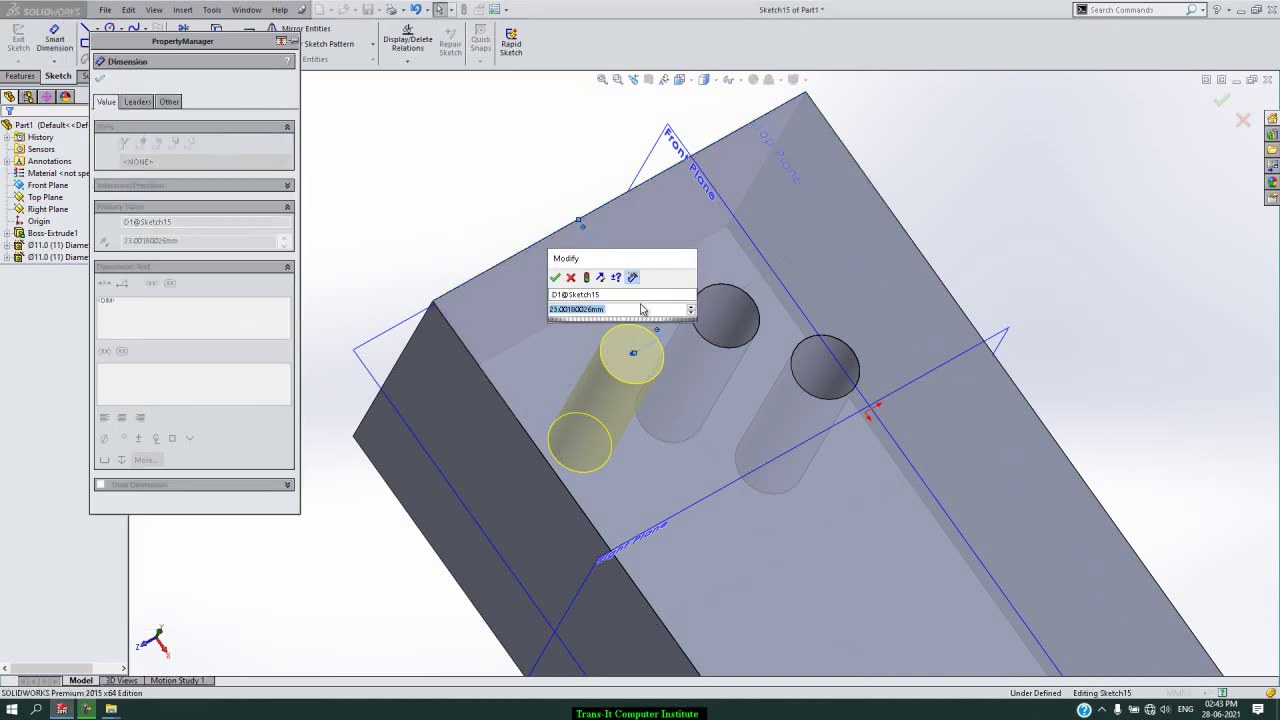
pyautogui.write('25')
pyautogui.press('Return')
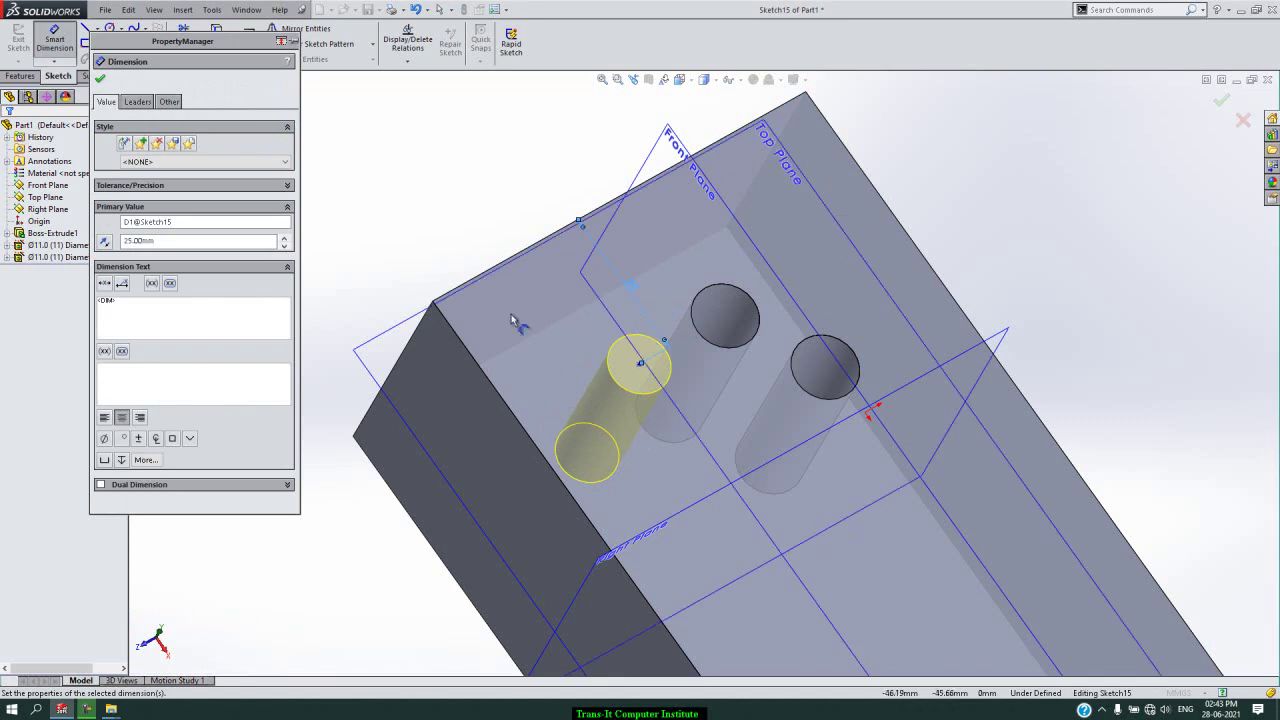
# Step: Add a driven dimension from the hole centre to the Right Plane
pyautogui.click(640, 366)
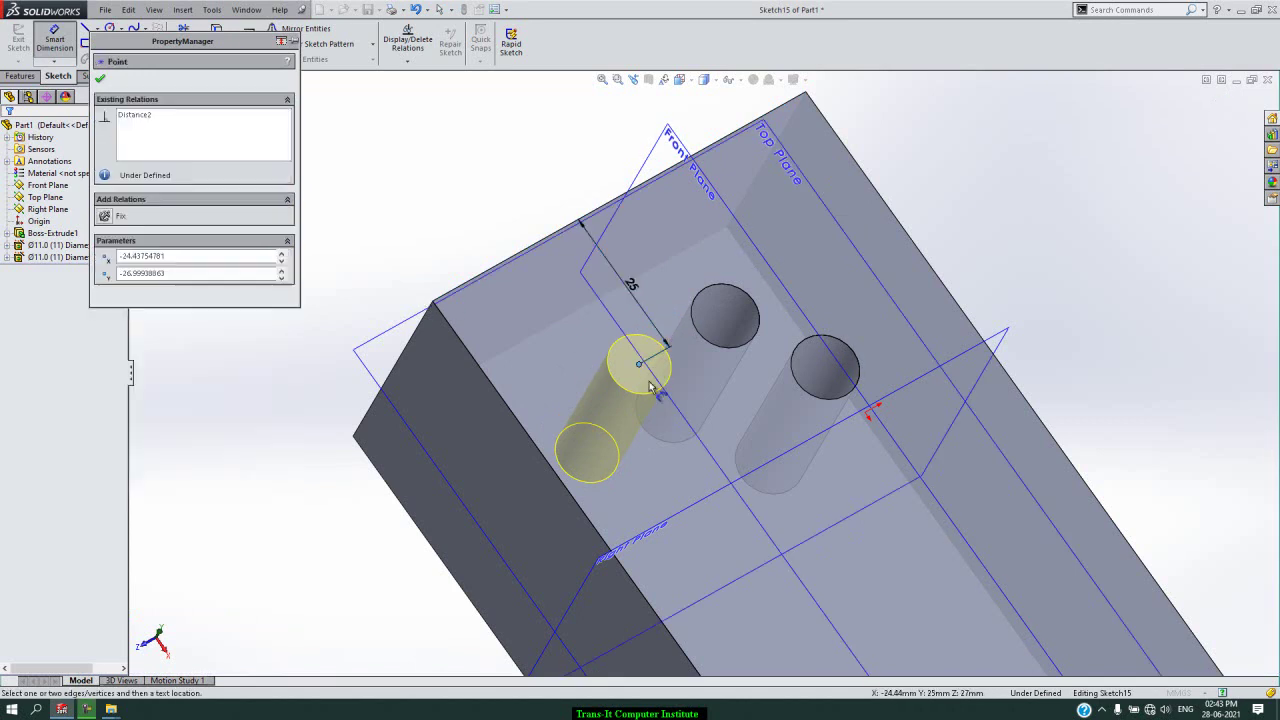
pyautogui.click(771, 463)
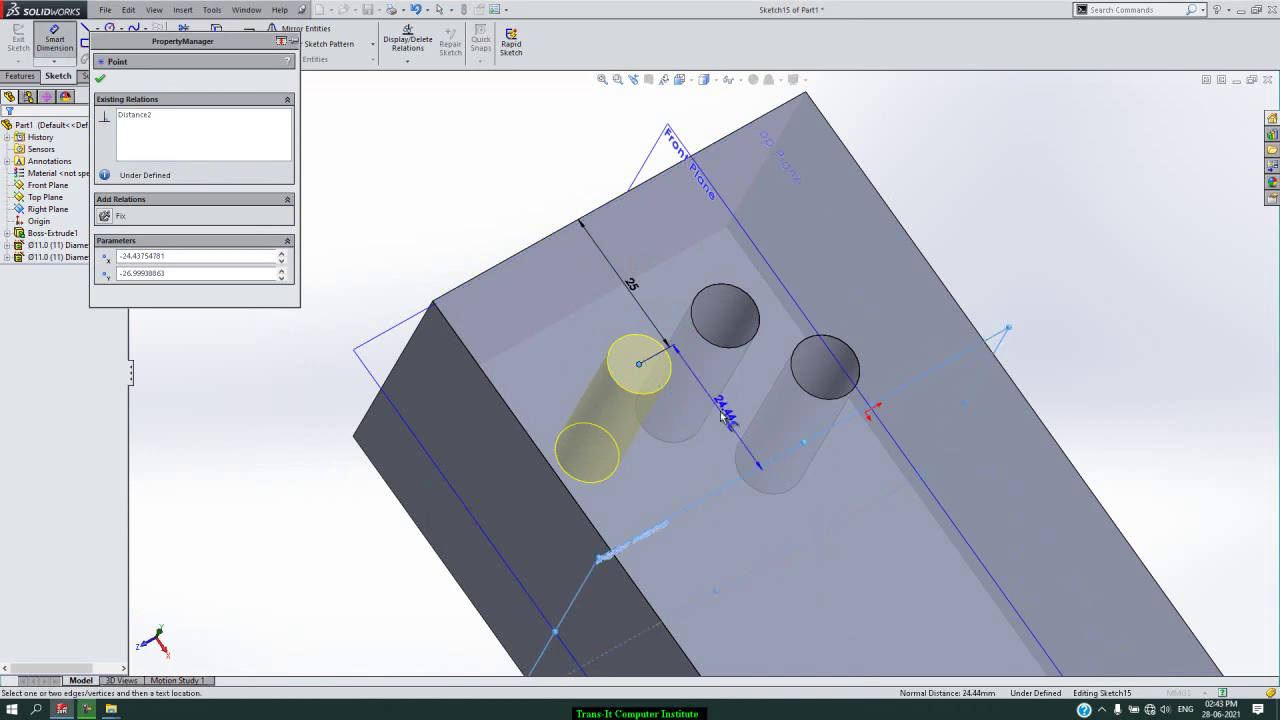
pyautogui.click(723, 415)
pyautogui.click(724, 365)
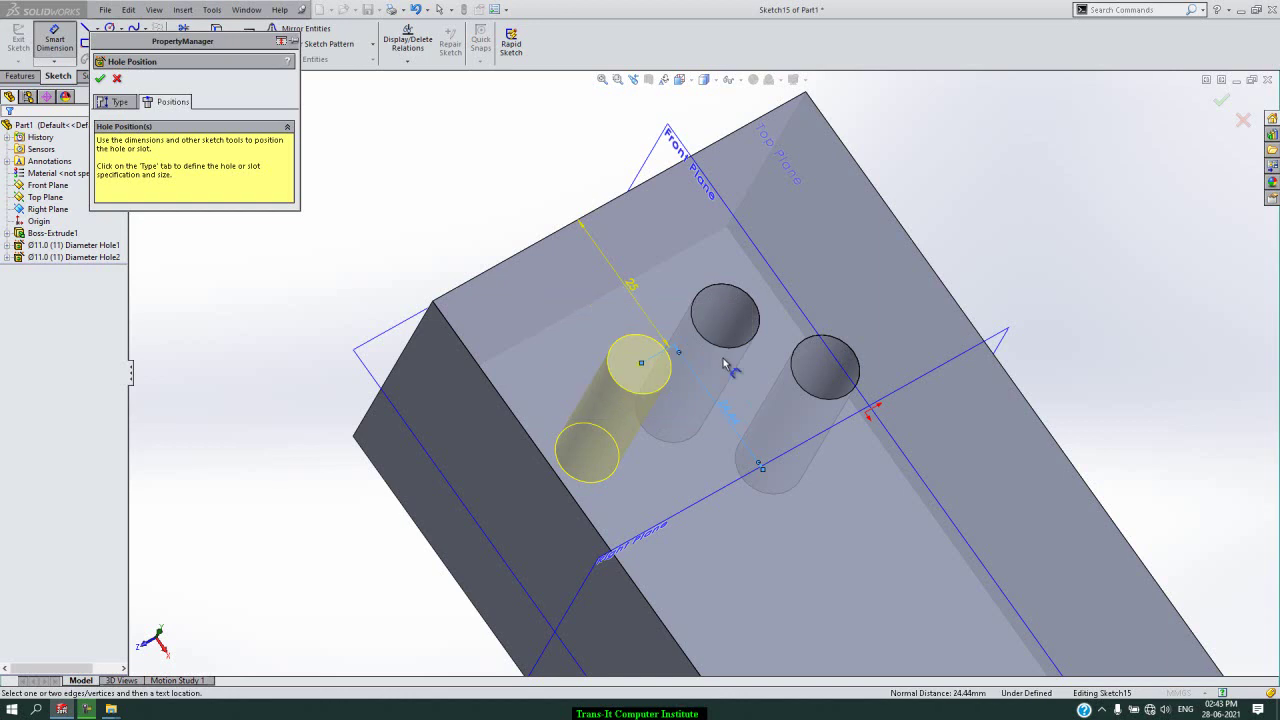
# Step: Dimension the hole centre 22 mm from the Top Plane to fully define it
pyautogui.click(641, 364)
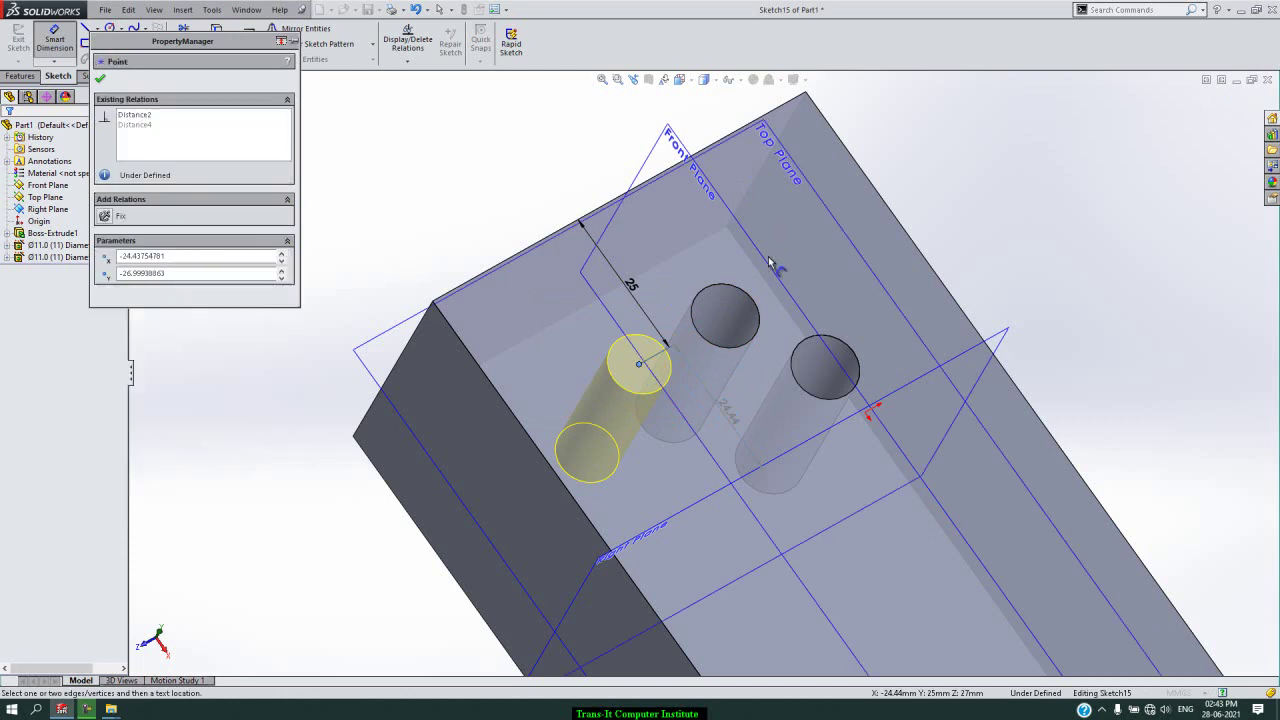
pyautogui.click(766, 264)
pyautogui.click(678, 283)
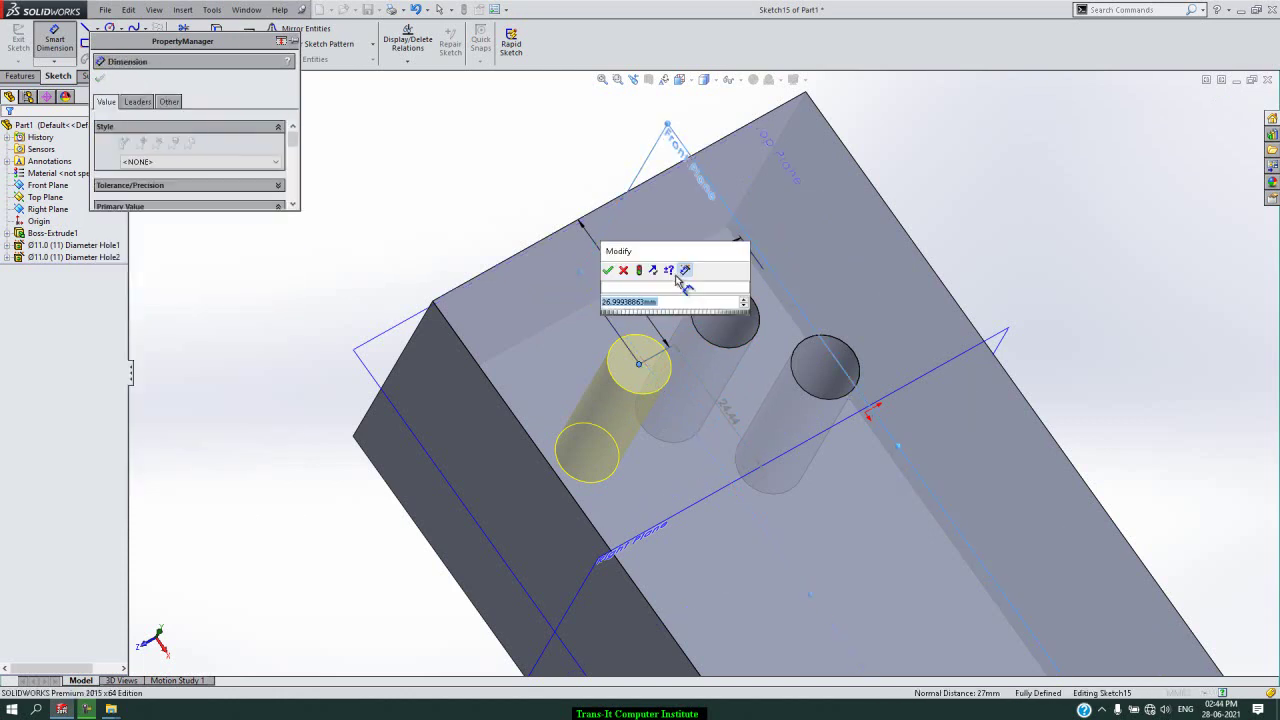
pyautogui.write('25')
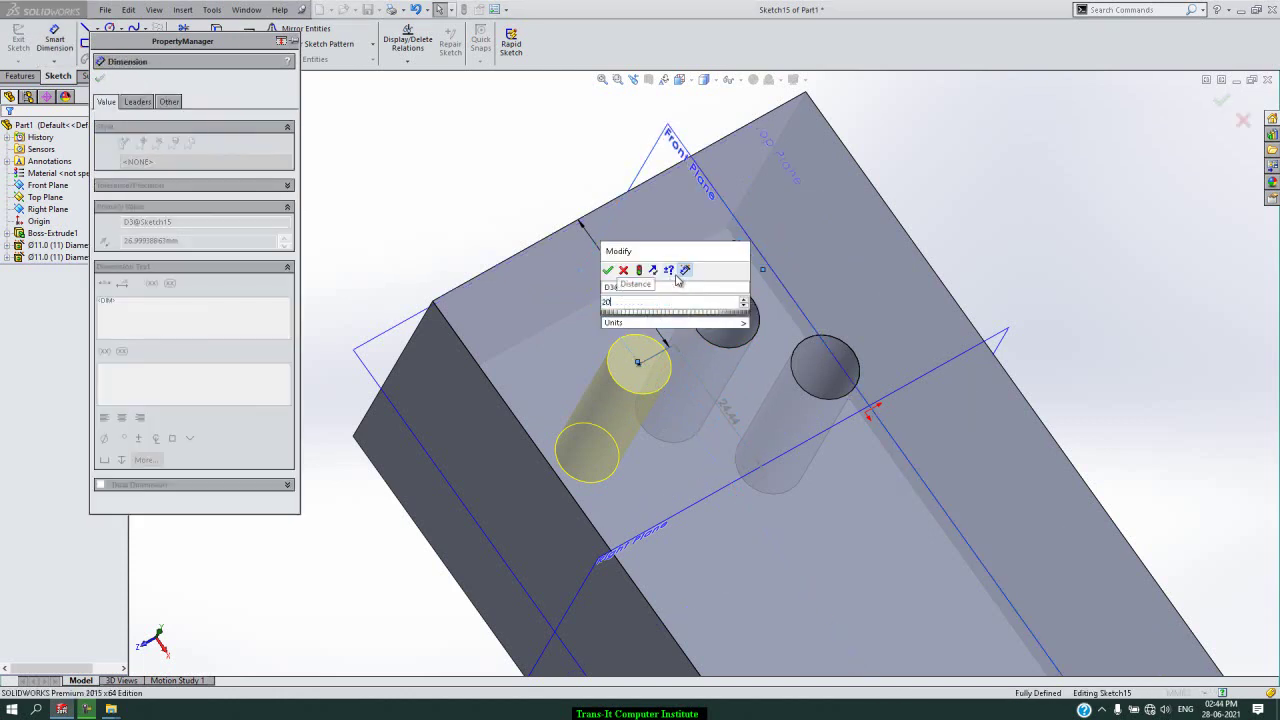
pyautogui.press('Return')
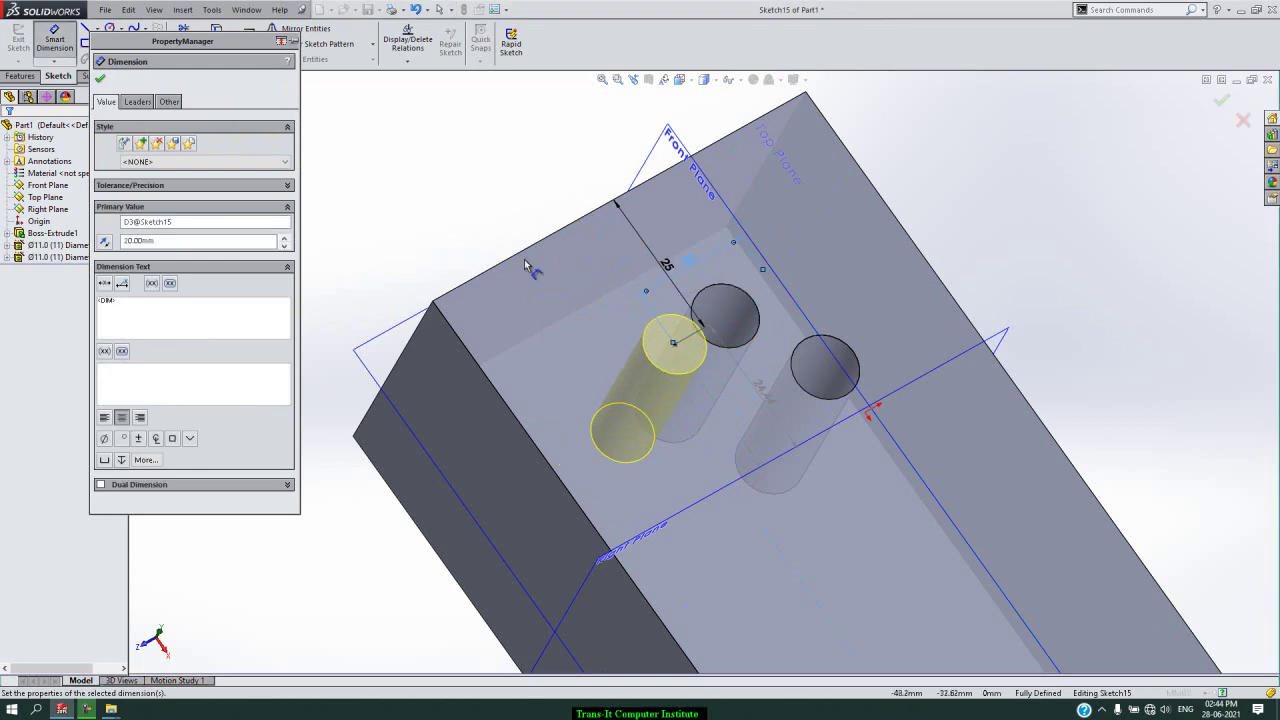
pyautogui.doubleClick(172, 242)
pyautogui.write('22')
pyautogui.press('Return')
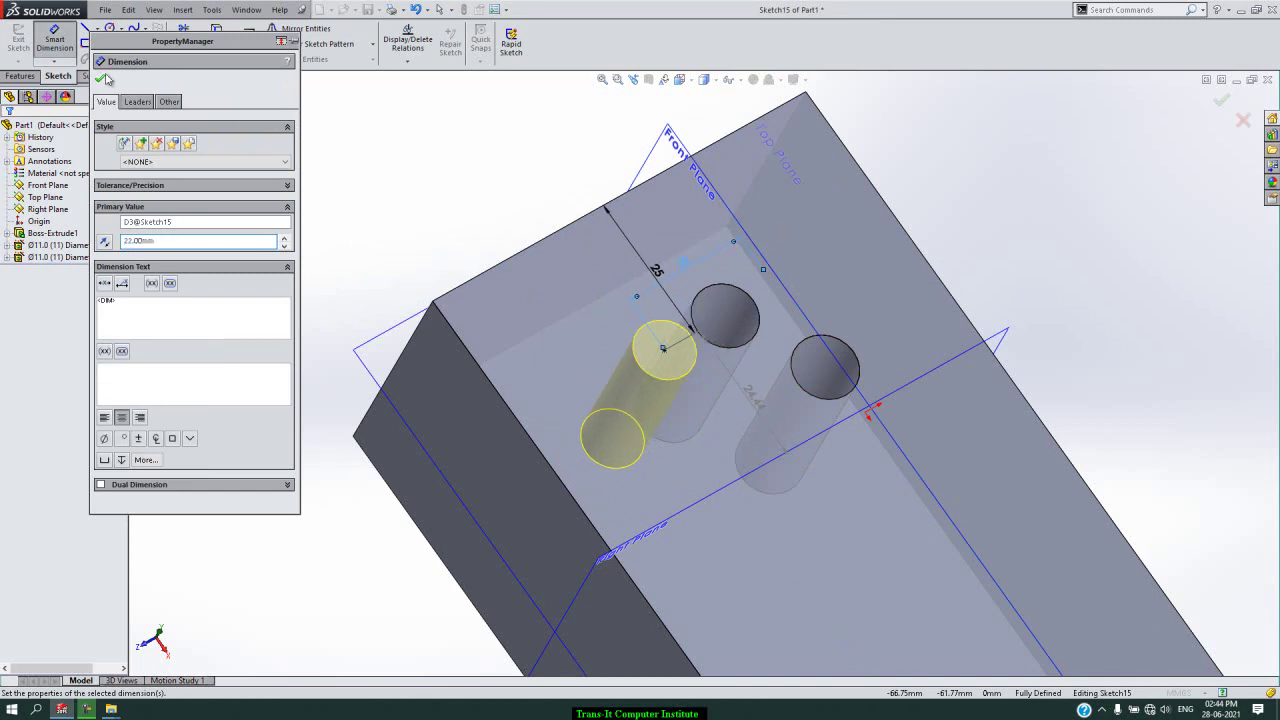
pyautogui.click(103, 79)
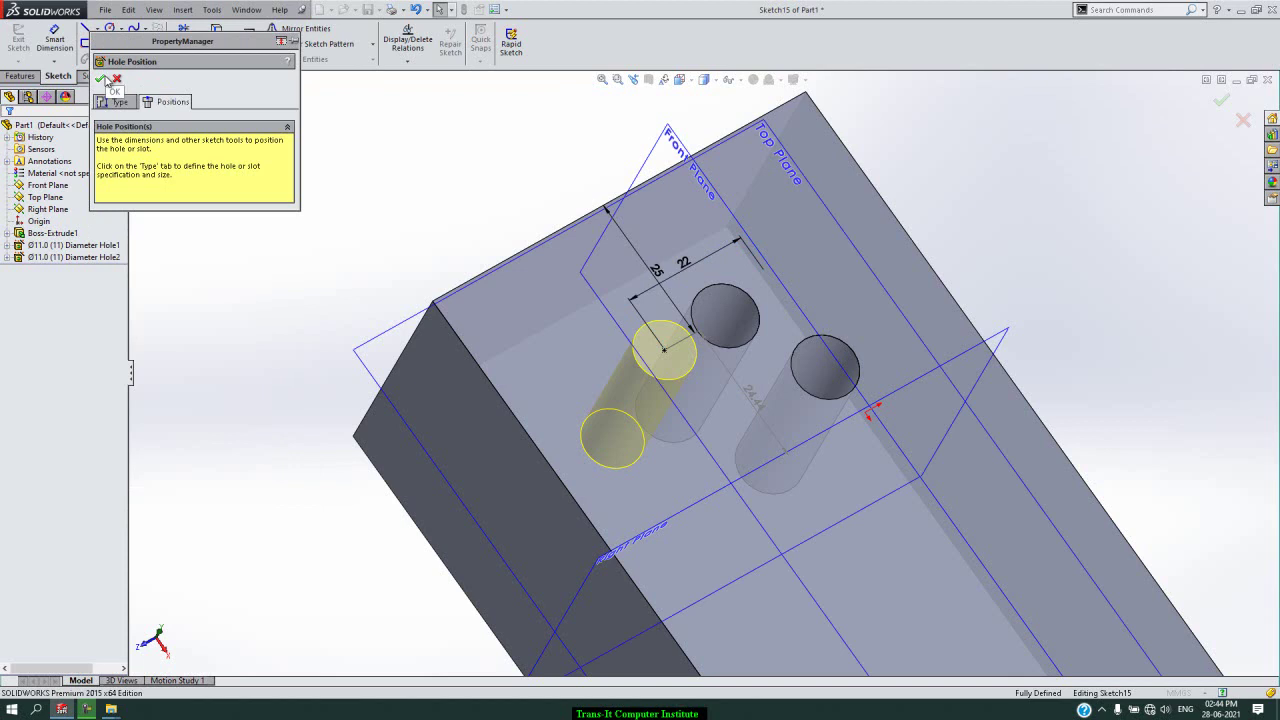
# Step: Create M12 Tapped Hole3, then highlight it in the feature tree and clear the selection
pyautogui.click(104, 77)
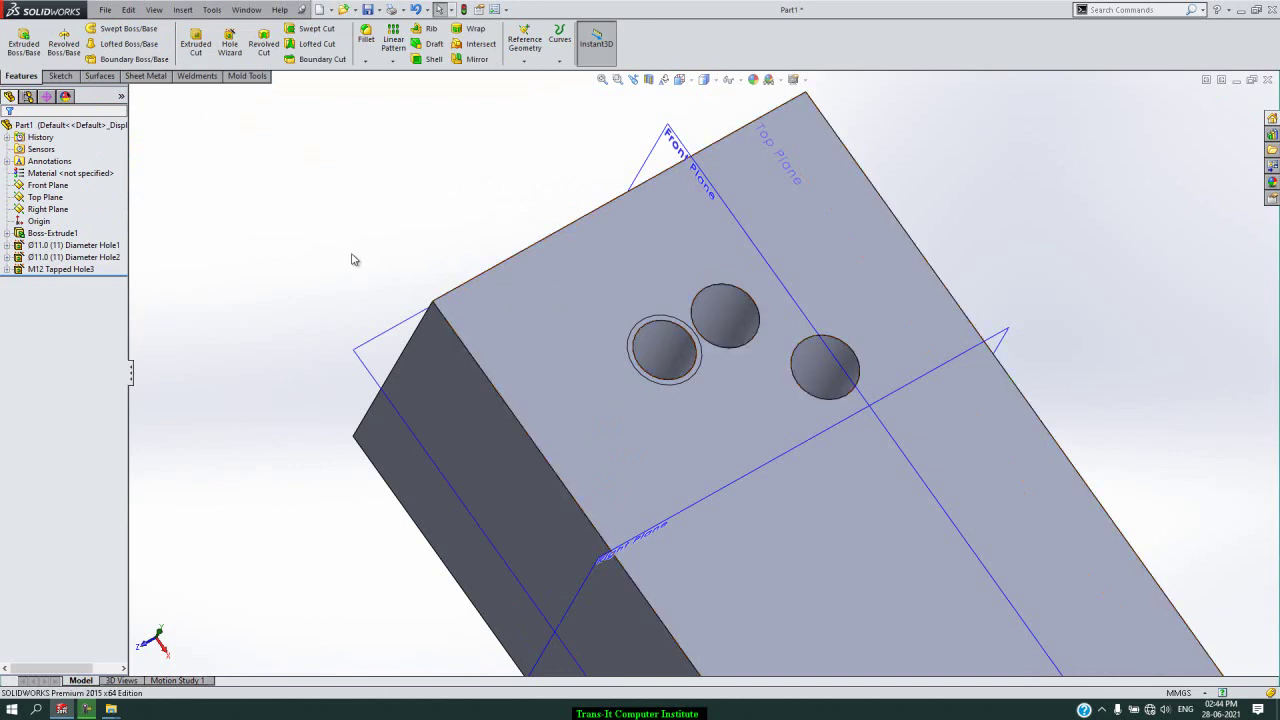
pyautogui.click(69, 269)
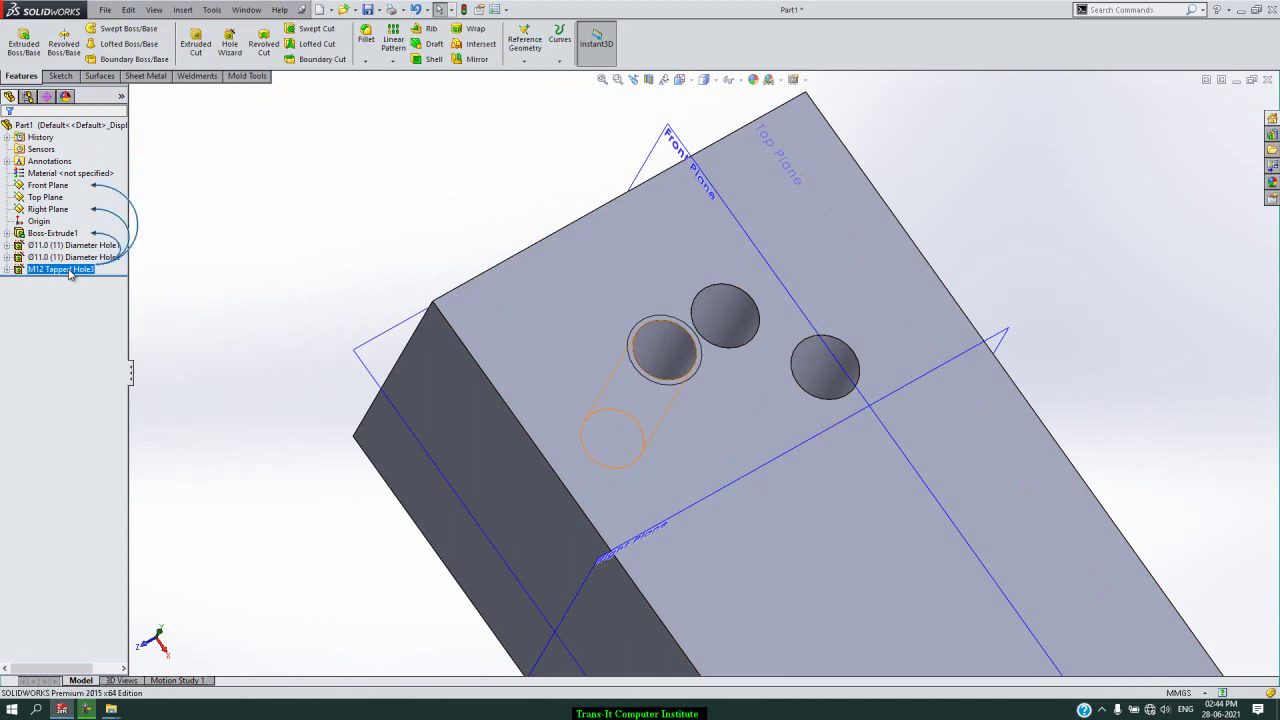
pyautogui.press('Escape')
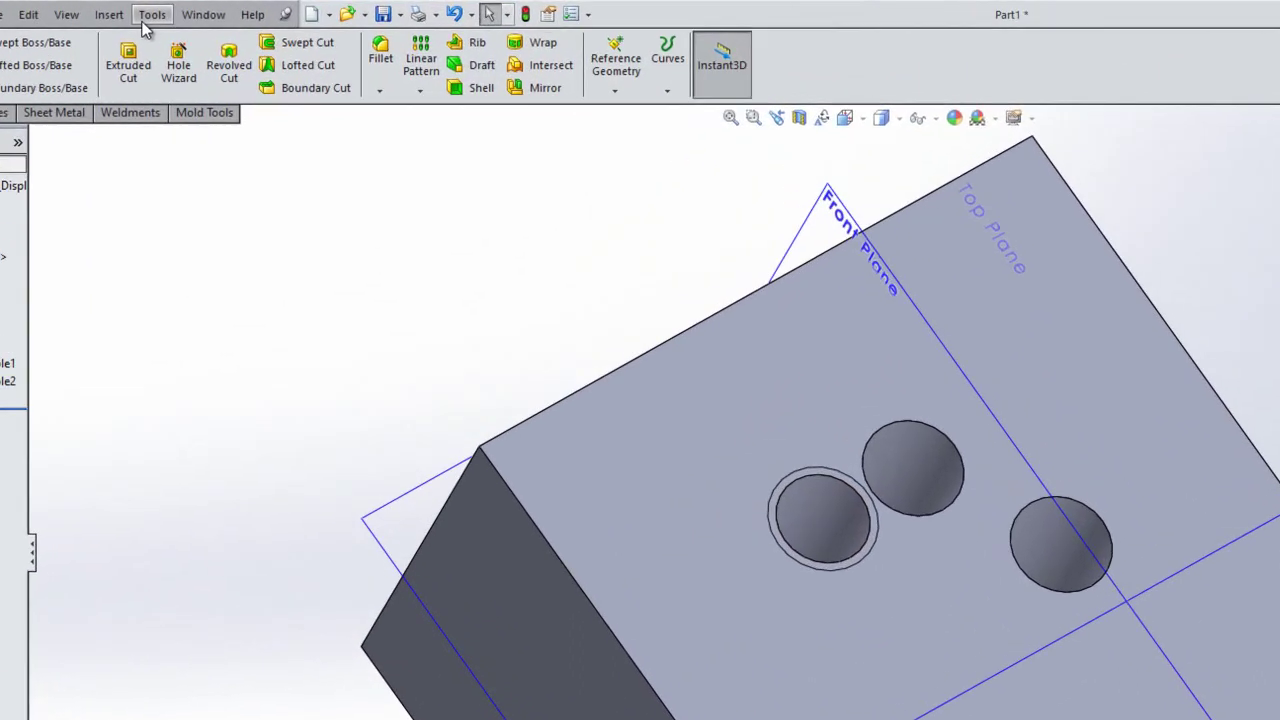
# Step: Enable Shaded cosmetic threads in Document Properties > Detailing
pyautogui.click(192, 11)
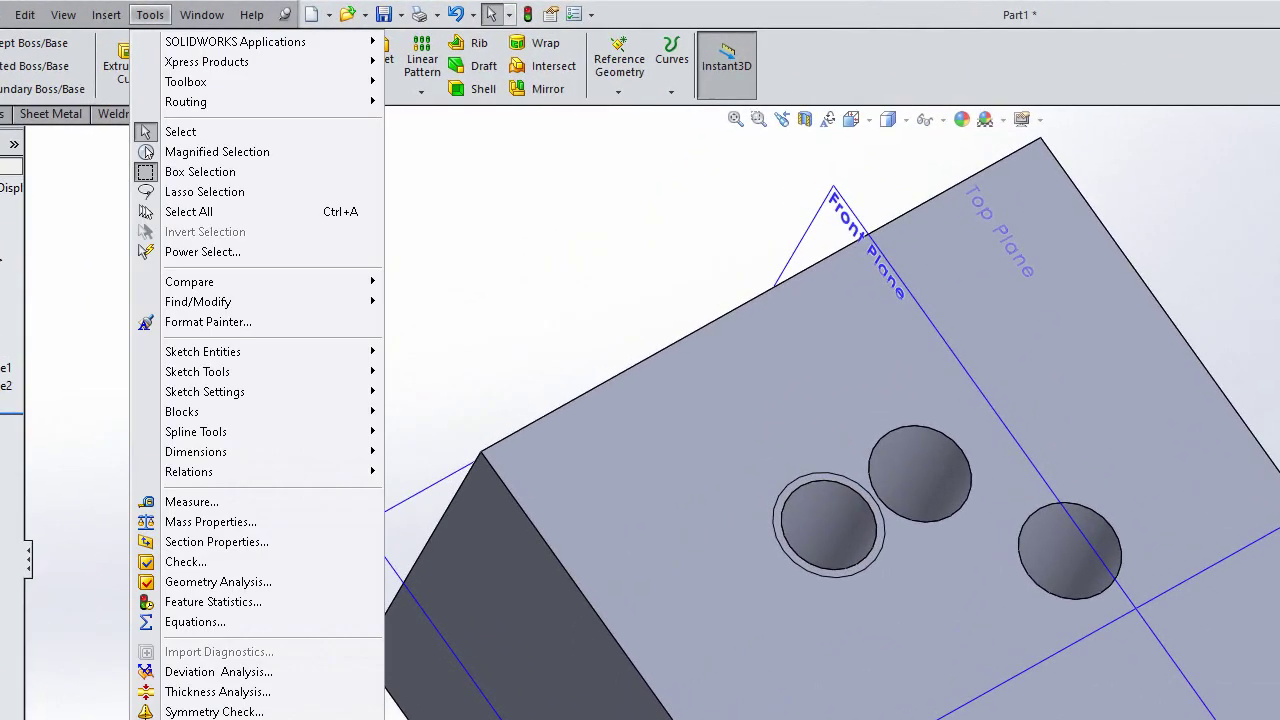
pyautogui.click(210, 716)
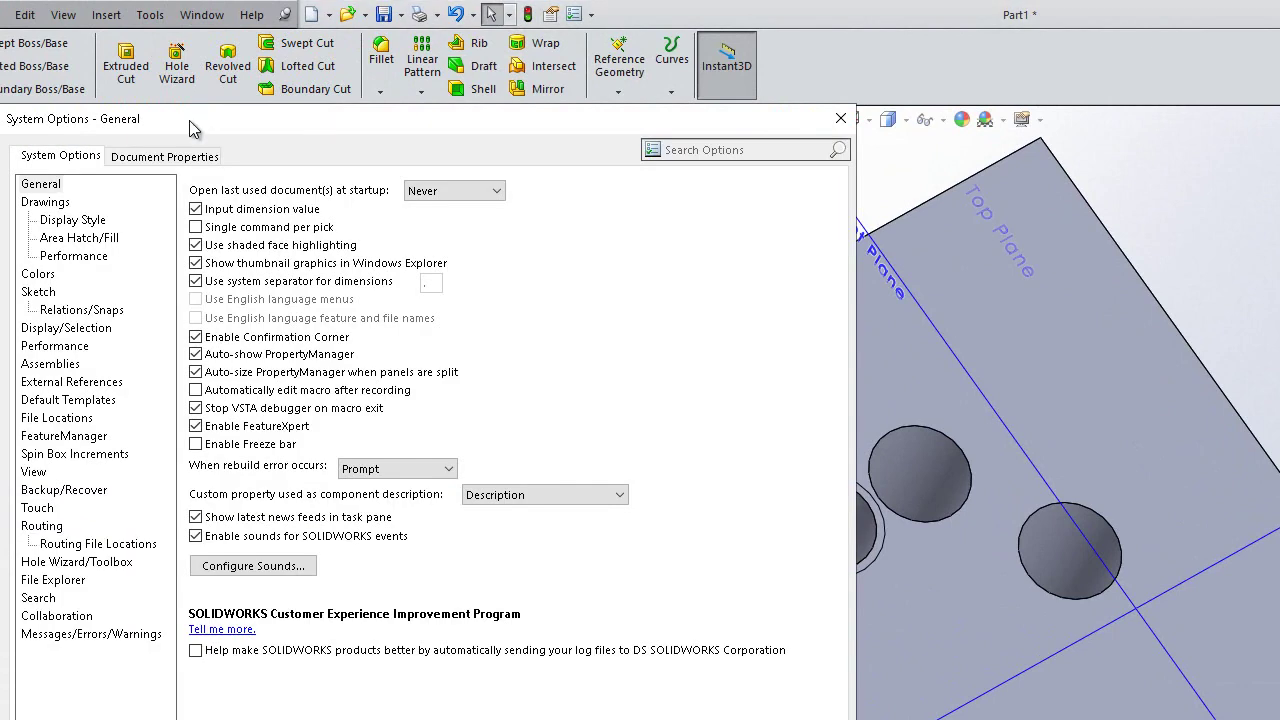
pyautogui.click(180, 162)
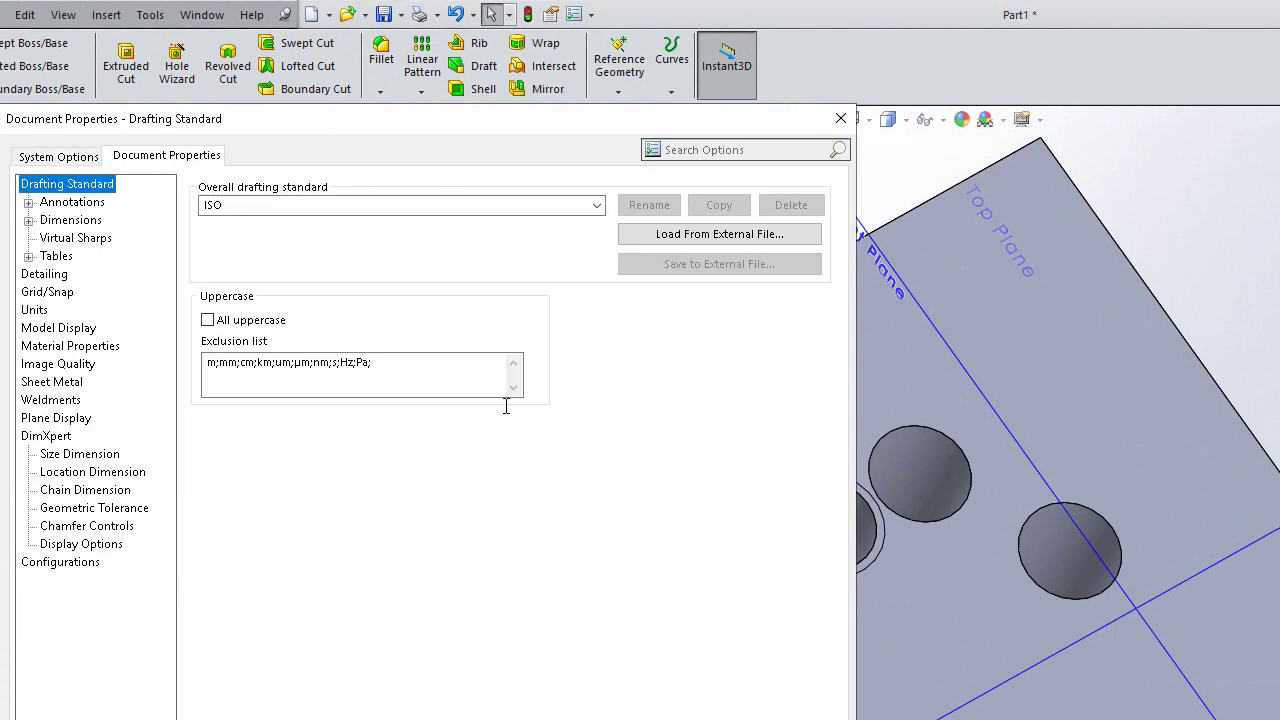
pyautogui.click(50, 276)
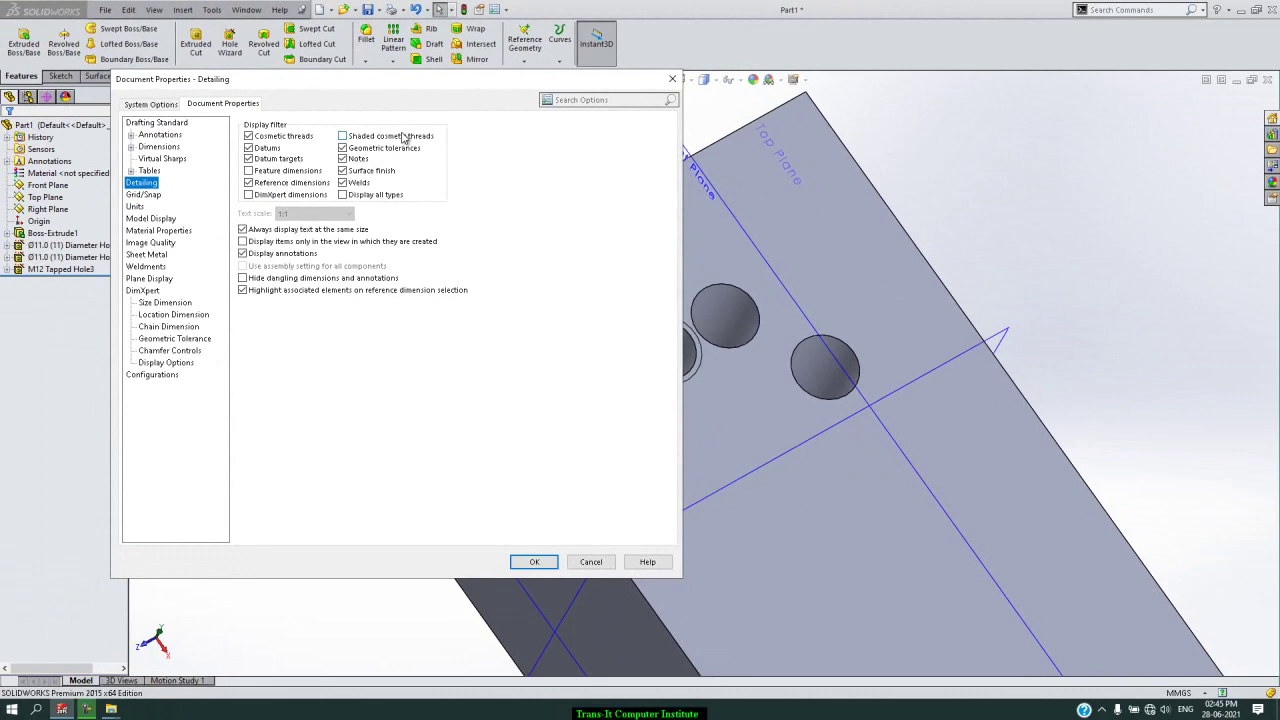
pyautogui.click(405, 137)
pyautogui.click(534, 561)
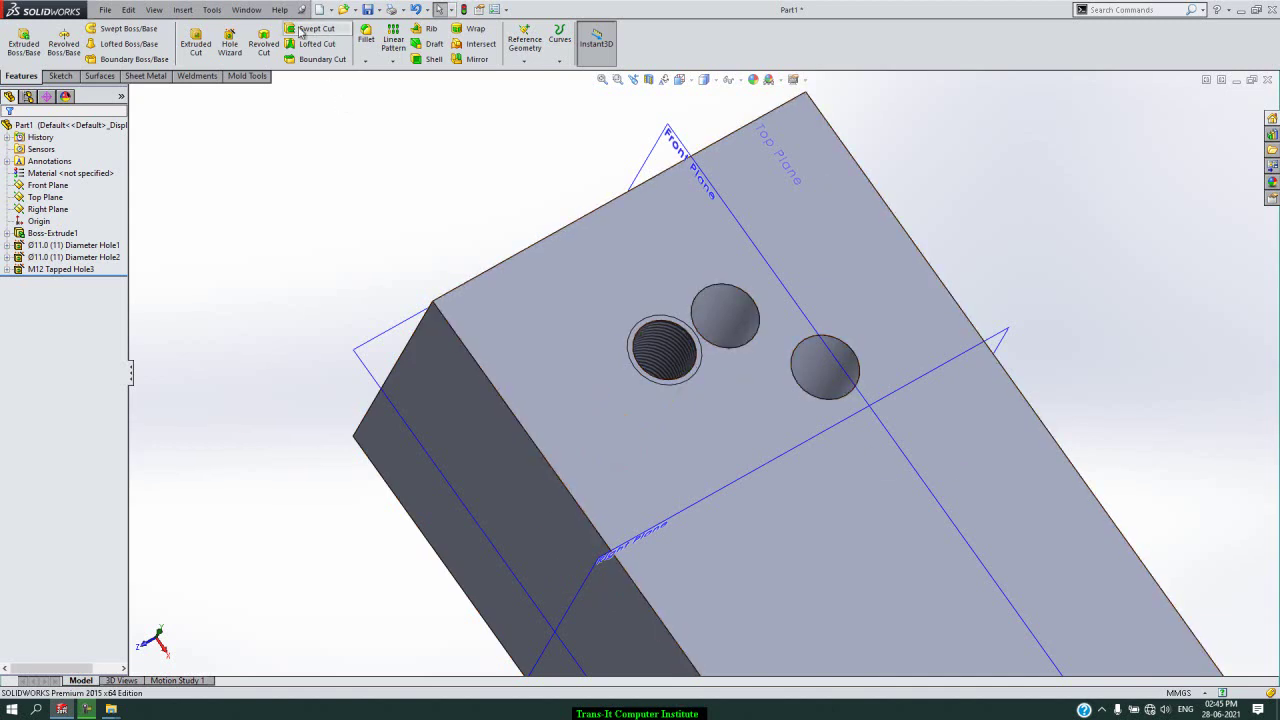
# Step: Specify an ISO M12 Hex Bolt Grade C ISO 4016 counterbore, Normal fit, showing custom sizing
pyautogui.click(218, 62)
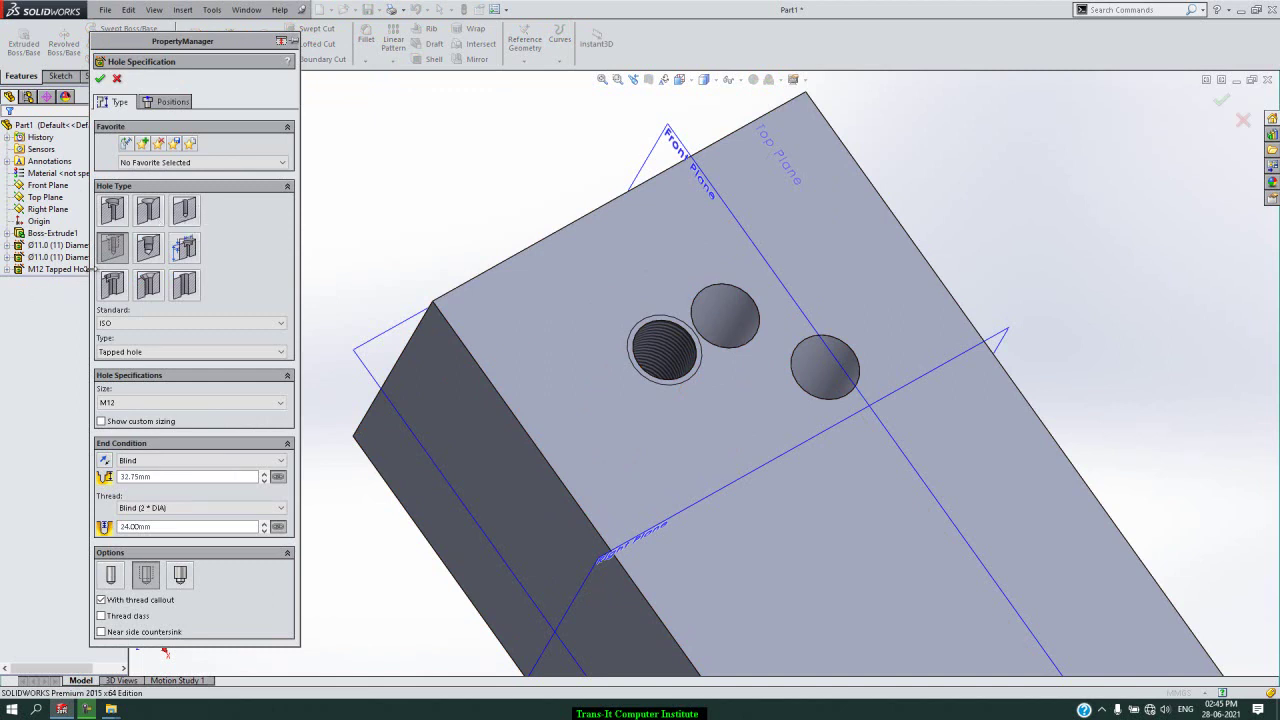
pyautogui.click(120, 211)
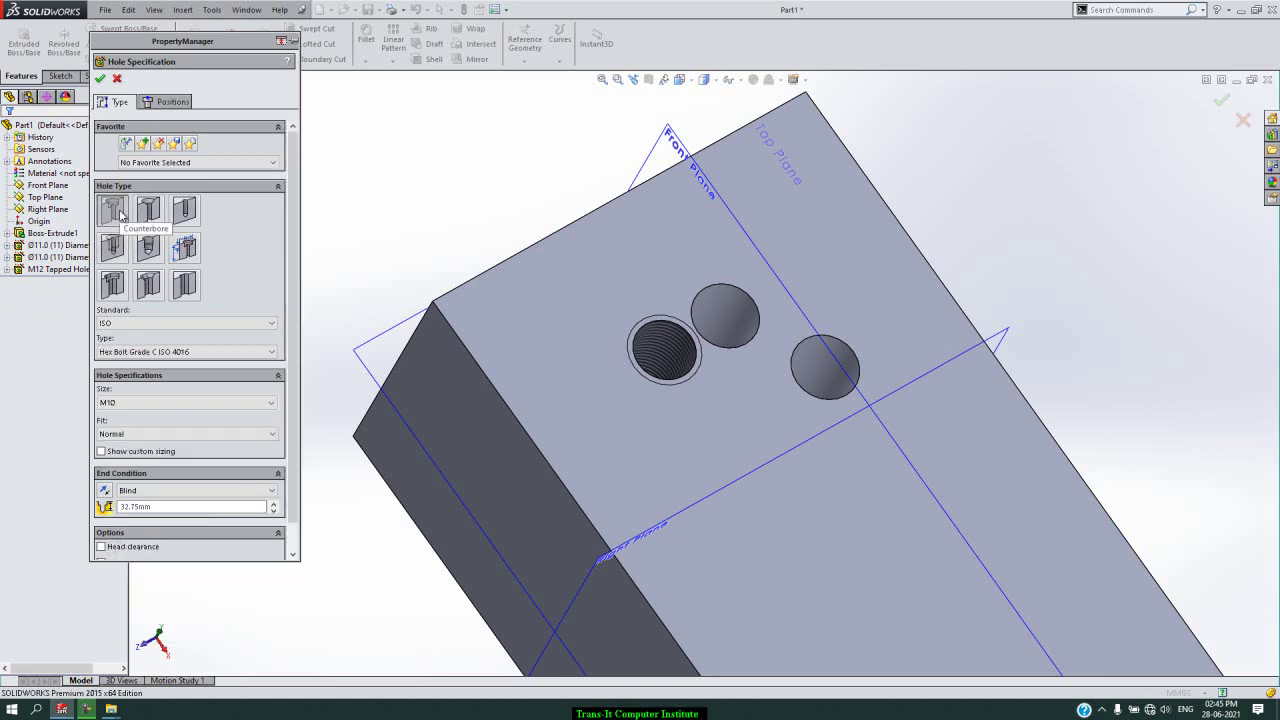
pyautogui.click(253, 325)
pyautogui.click(253, 325)
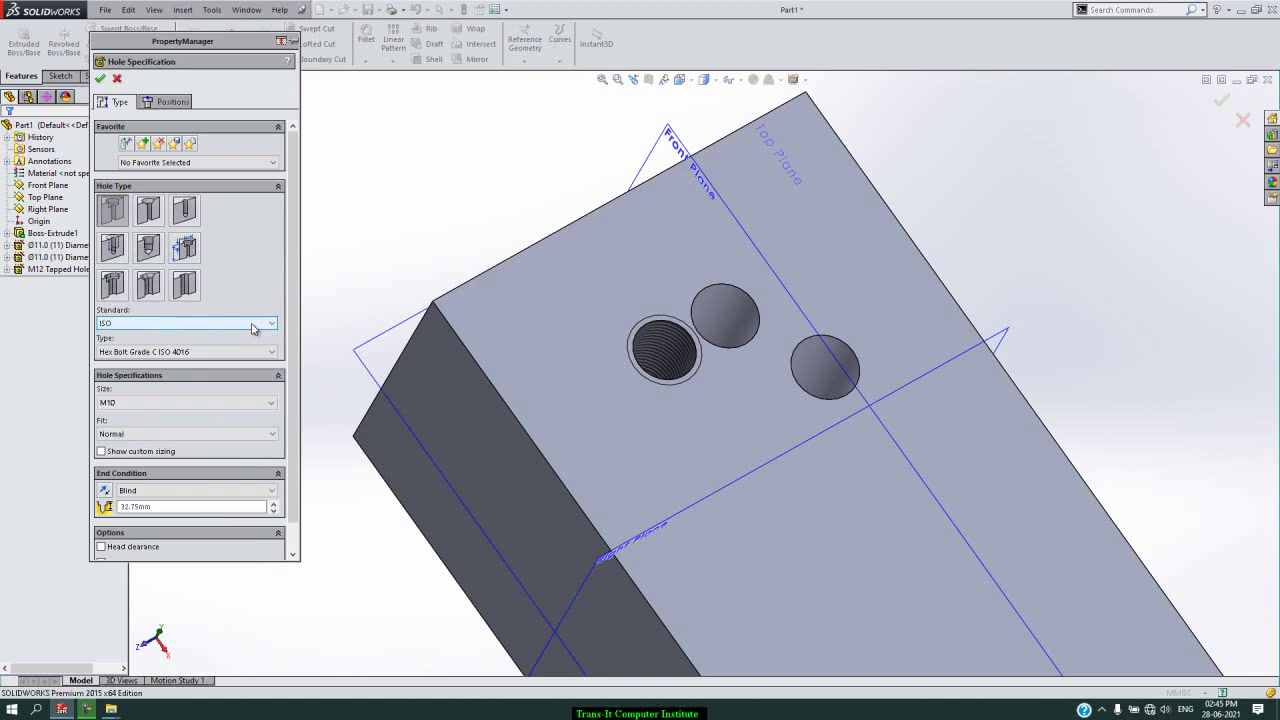
pyautogui.click(222, 354)
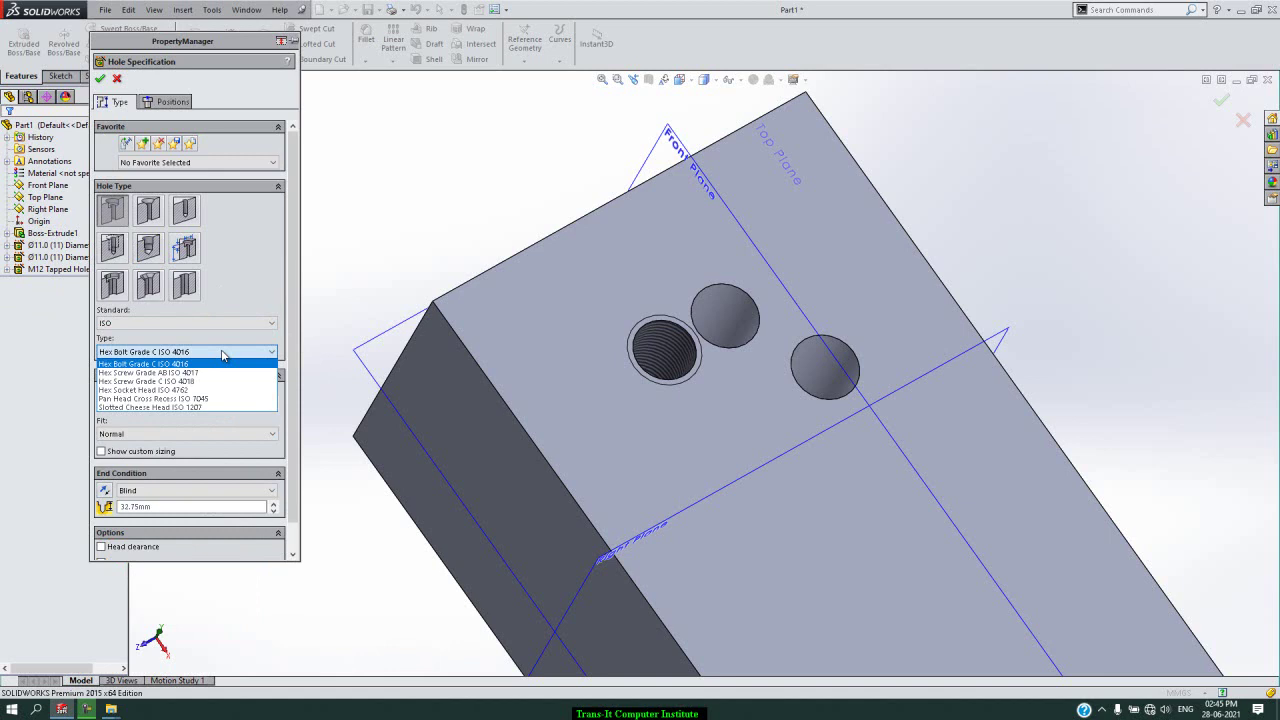
pyautogui.click(222, 355)
pyautogui.click(146, 401)
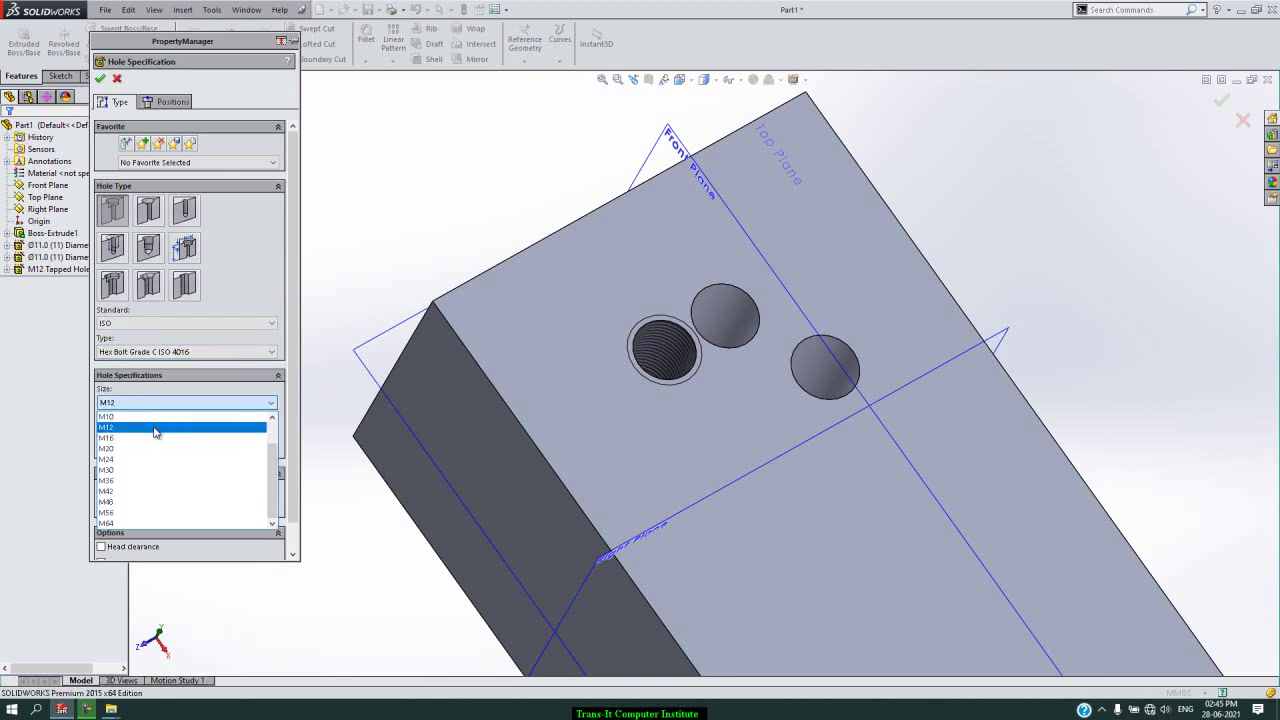
pyautogui.click(155, 428)
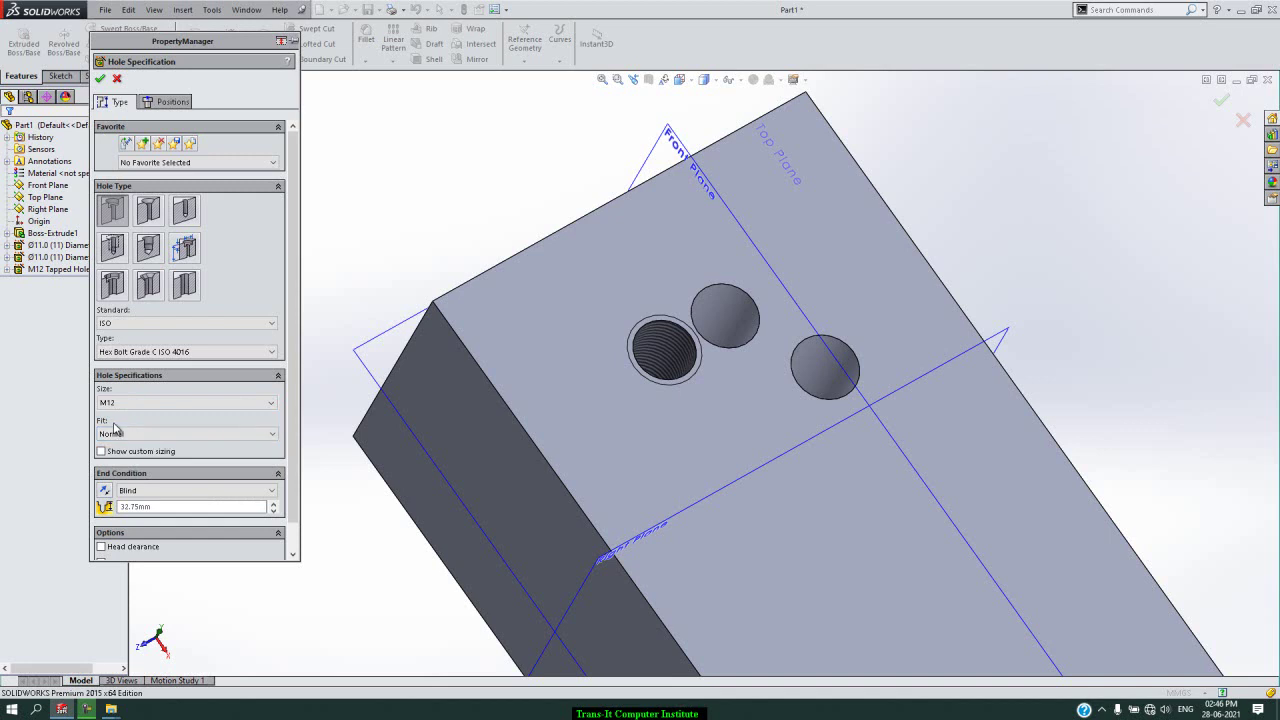
pyautogui.click(150, 437)
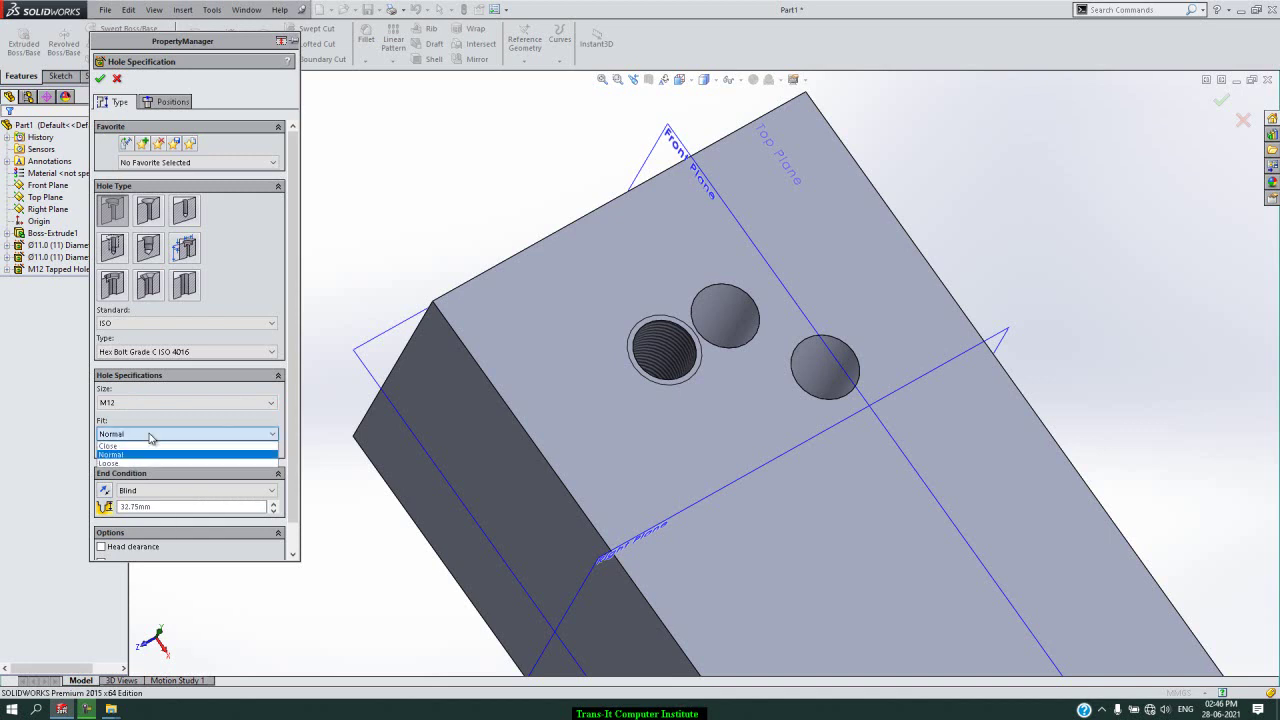
pyautogui.click(150, 437)
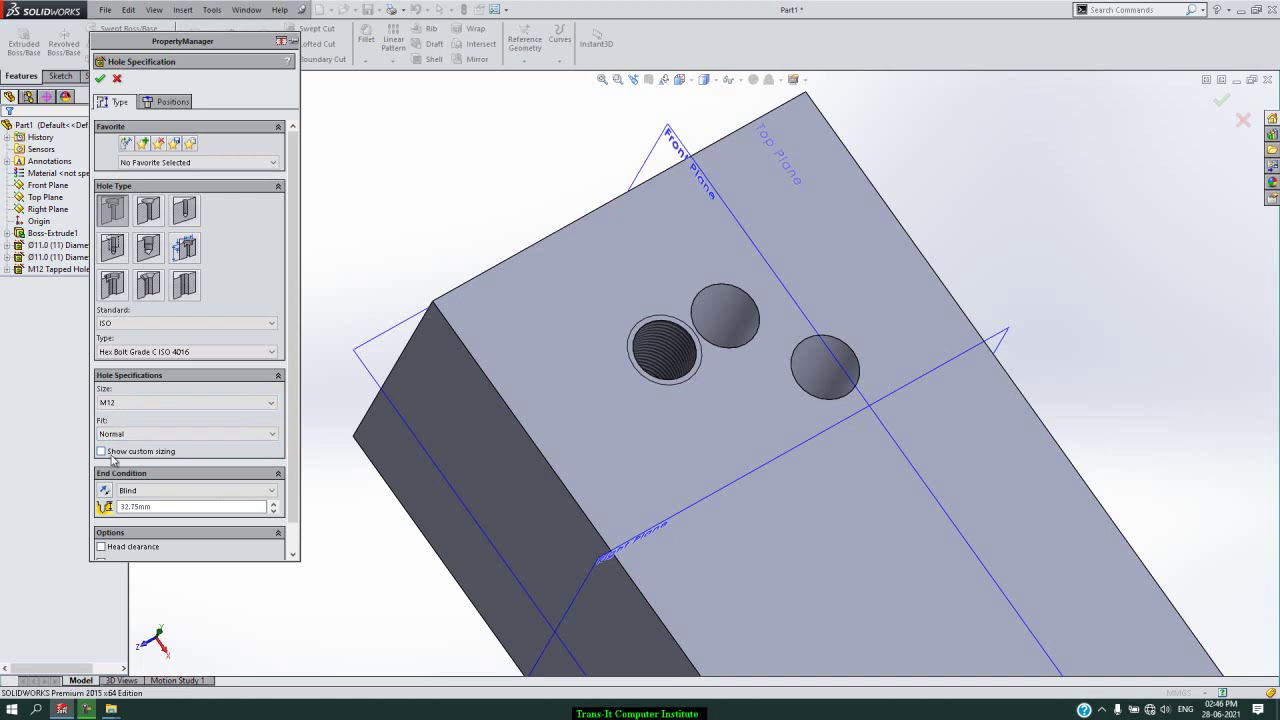
pyautogui.click(110, 453)
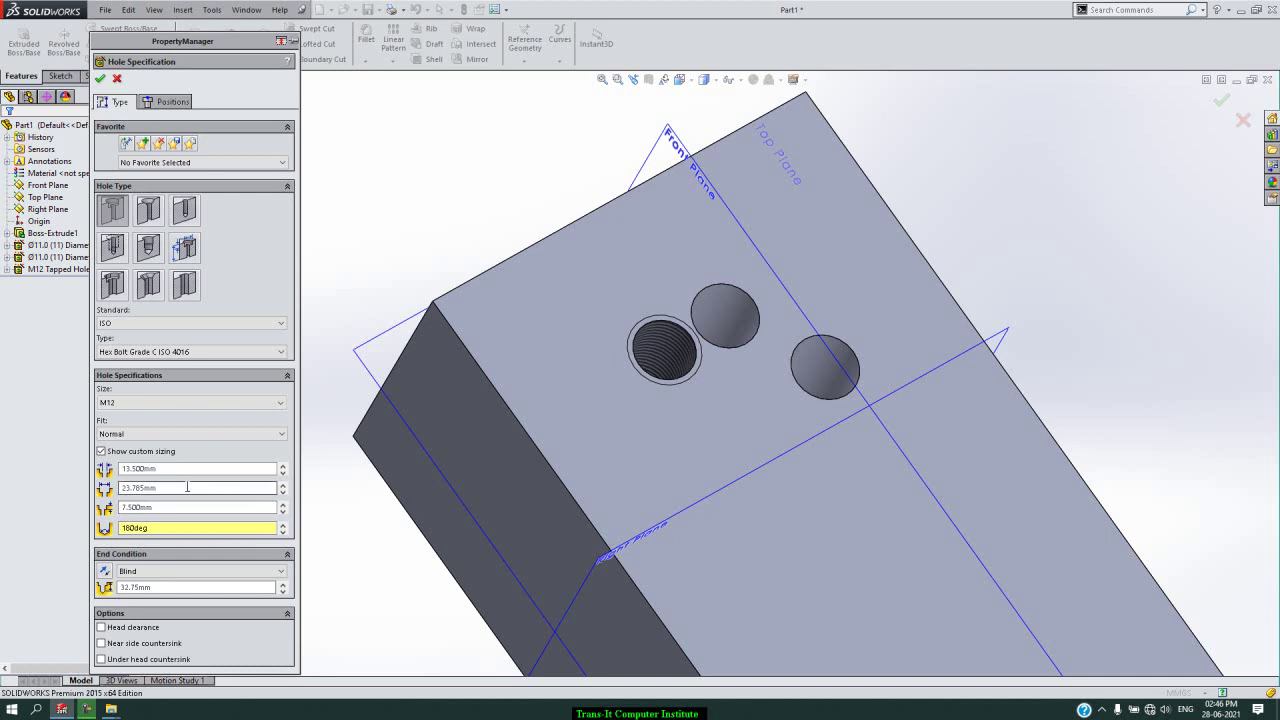
# Step: Place the M12 counterbore on the top face near its upper-left edge and create it
pyautogui.click(178, 103)
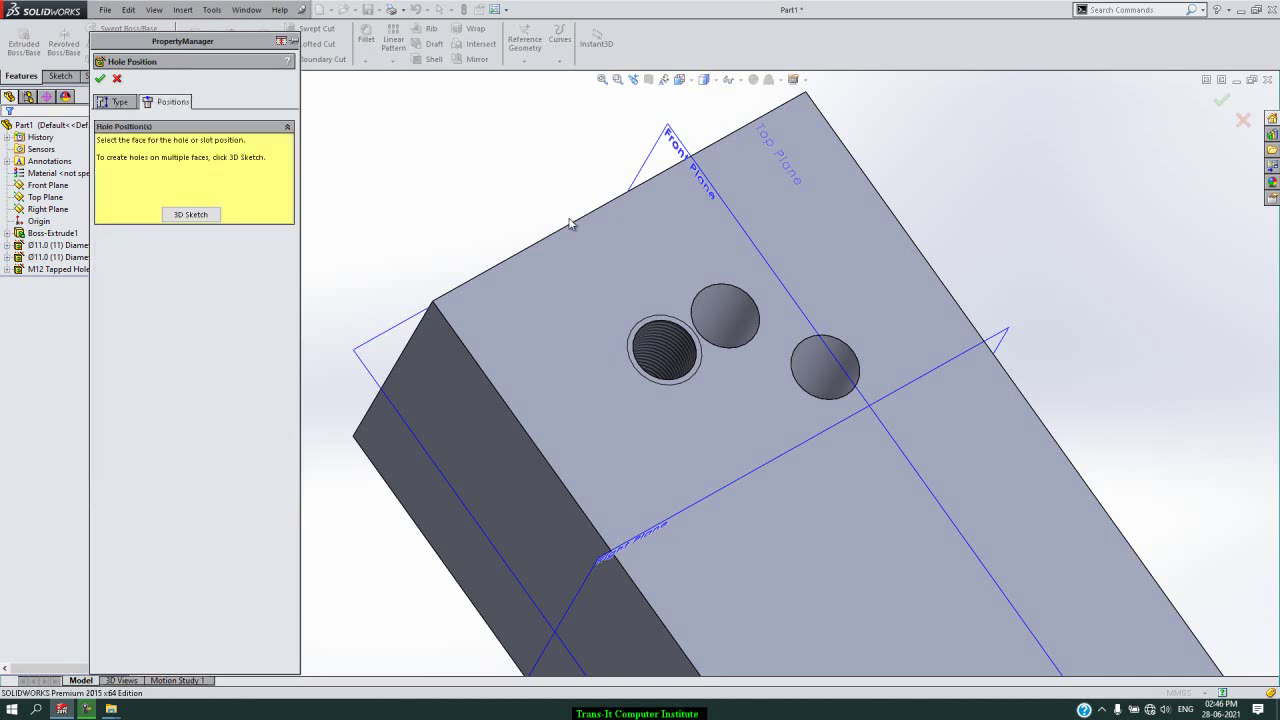
pyautogui.click(575, 294)
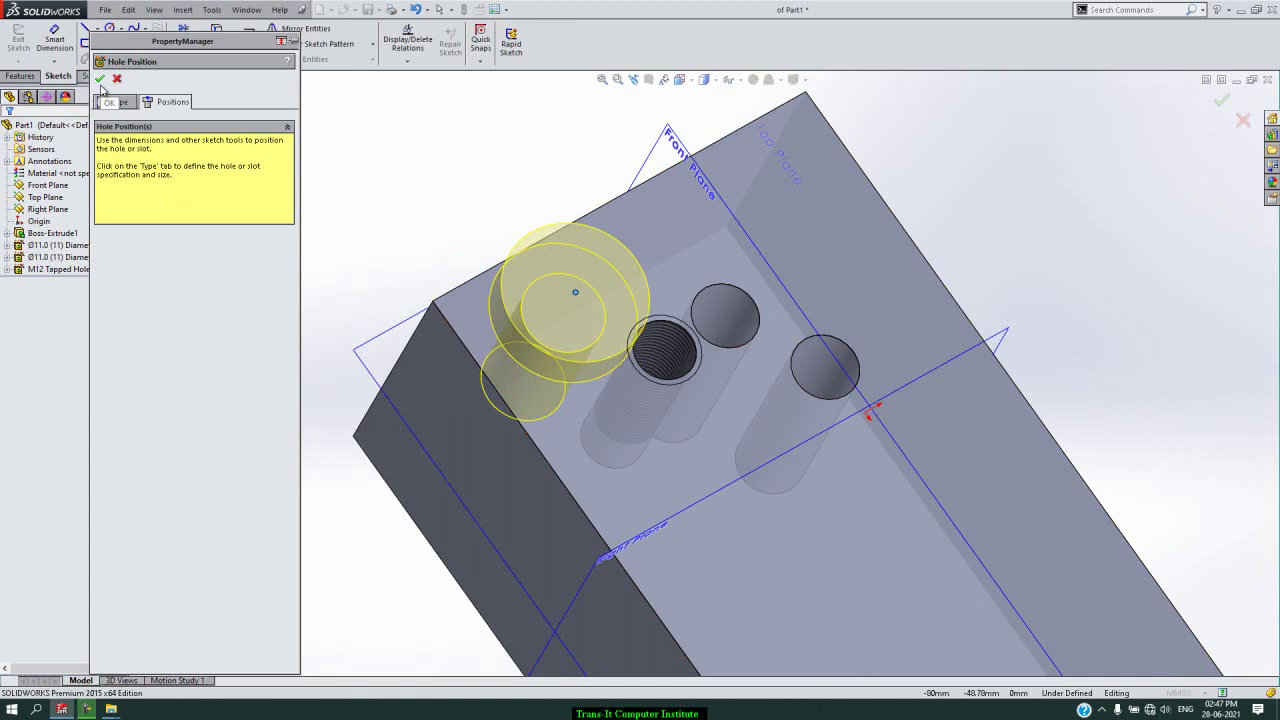
pyautogui.click(100, 80)
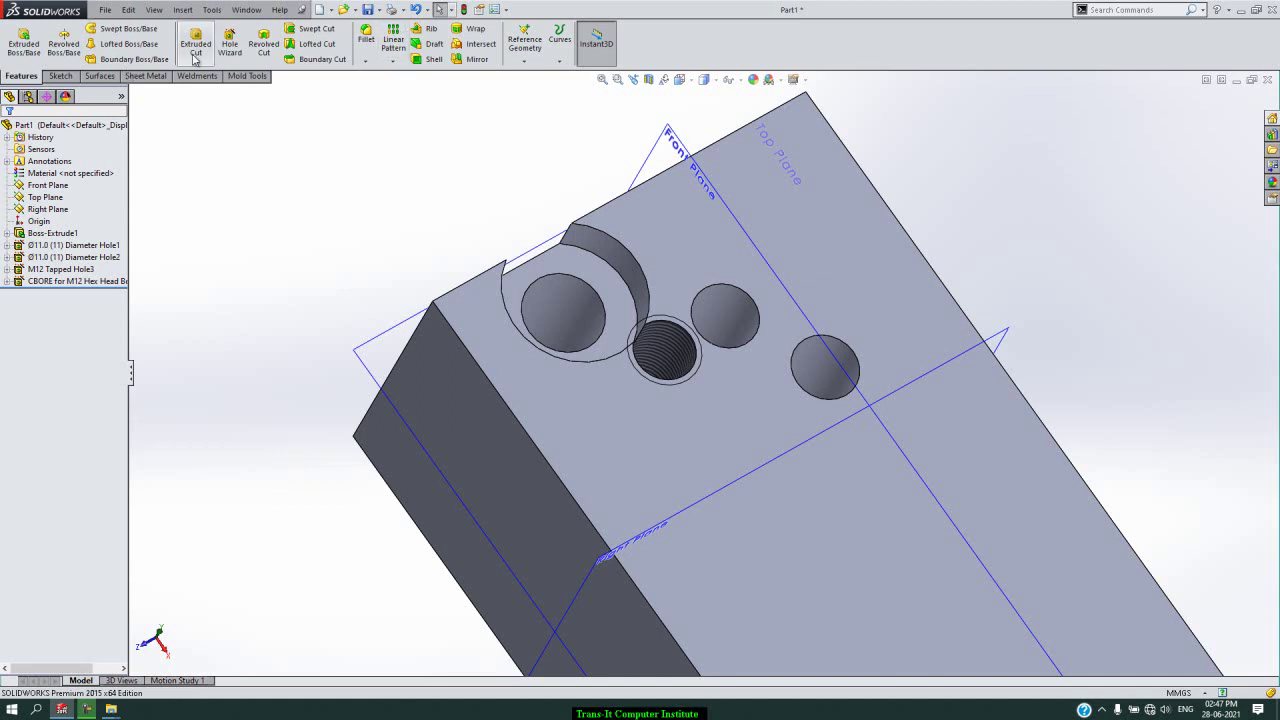
# Step: Specify an ISO M5 CTSK Flat ISO 7046-1 countersink hole with custom sizing shown
pyautogui.click(236, 55)
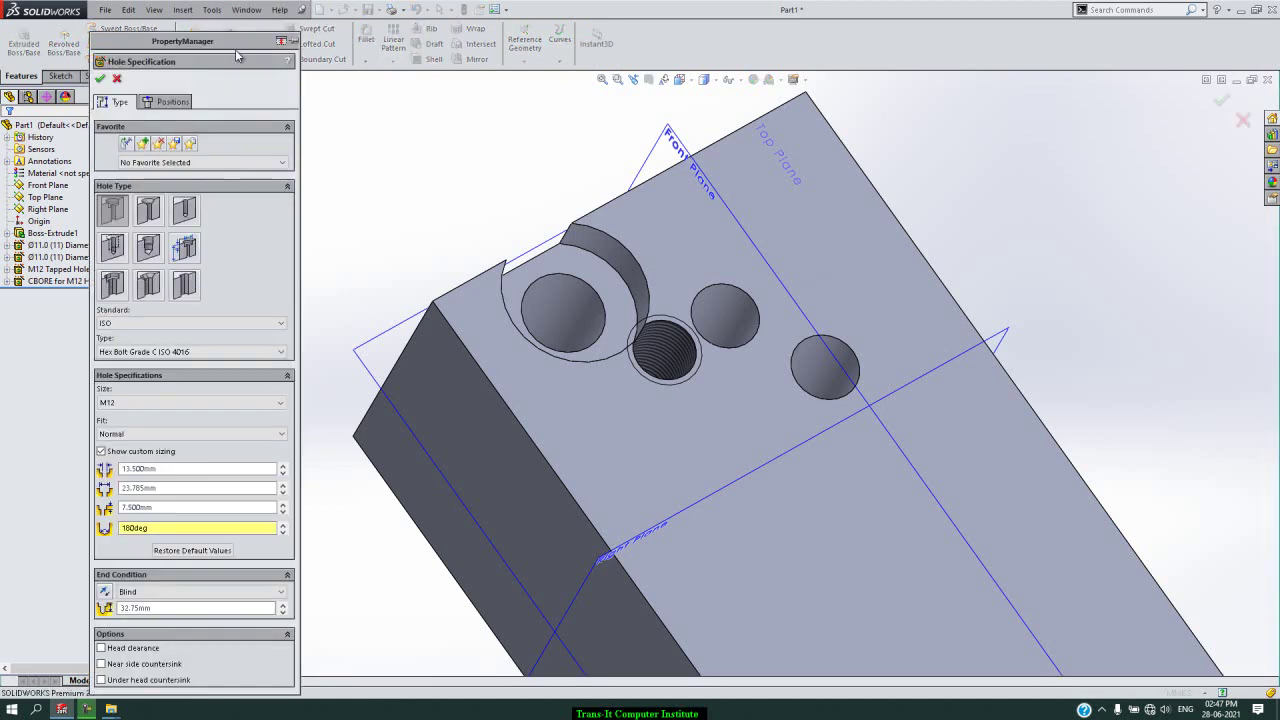
pyautogui.click(149, 210)
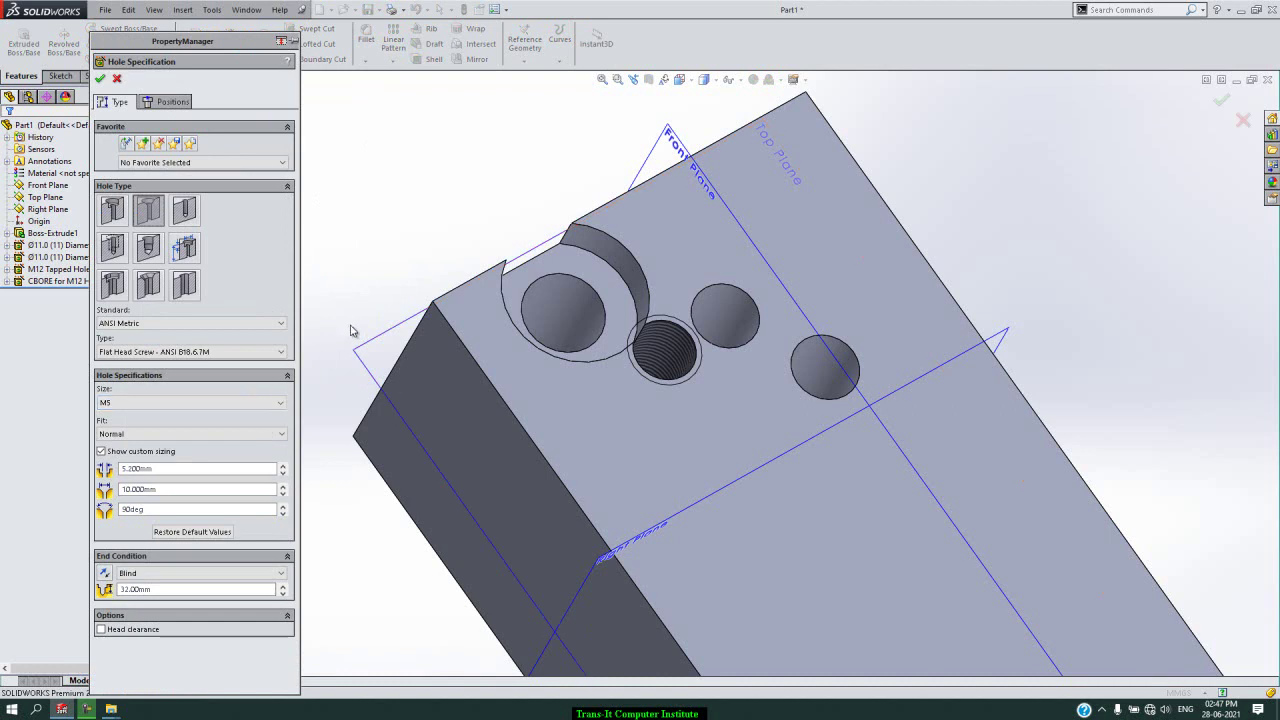
pyautogui.click(257, 325)
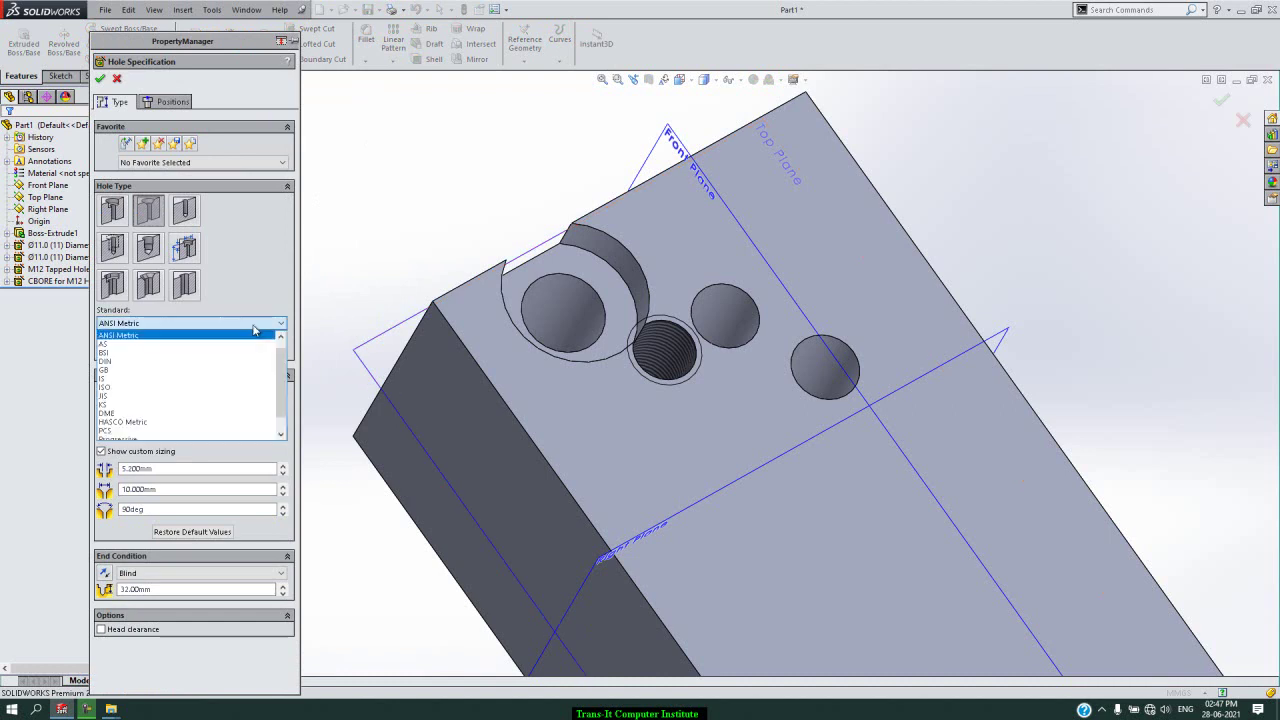
pyautogui.click(224, 394)
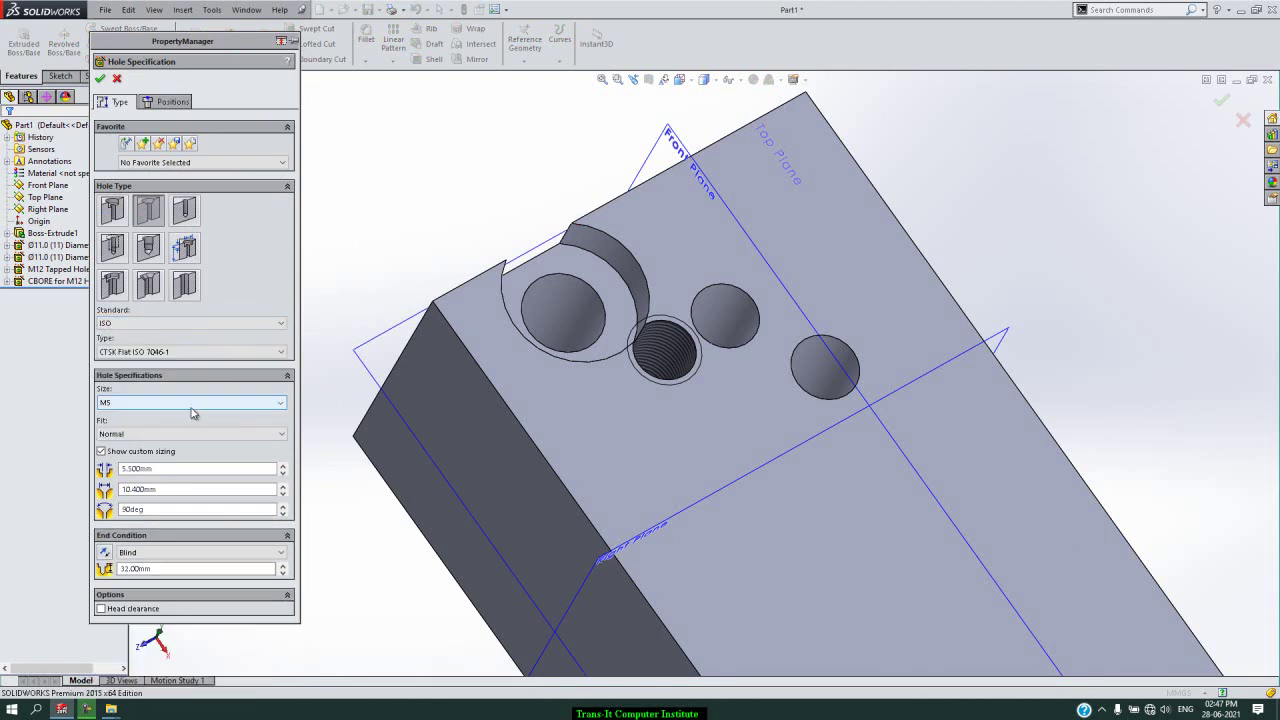
pyautogui.click(193, 408)
pyautogui.click(192, 409)
pyautogui.click(101, 452)
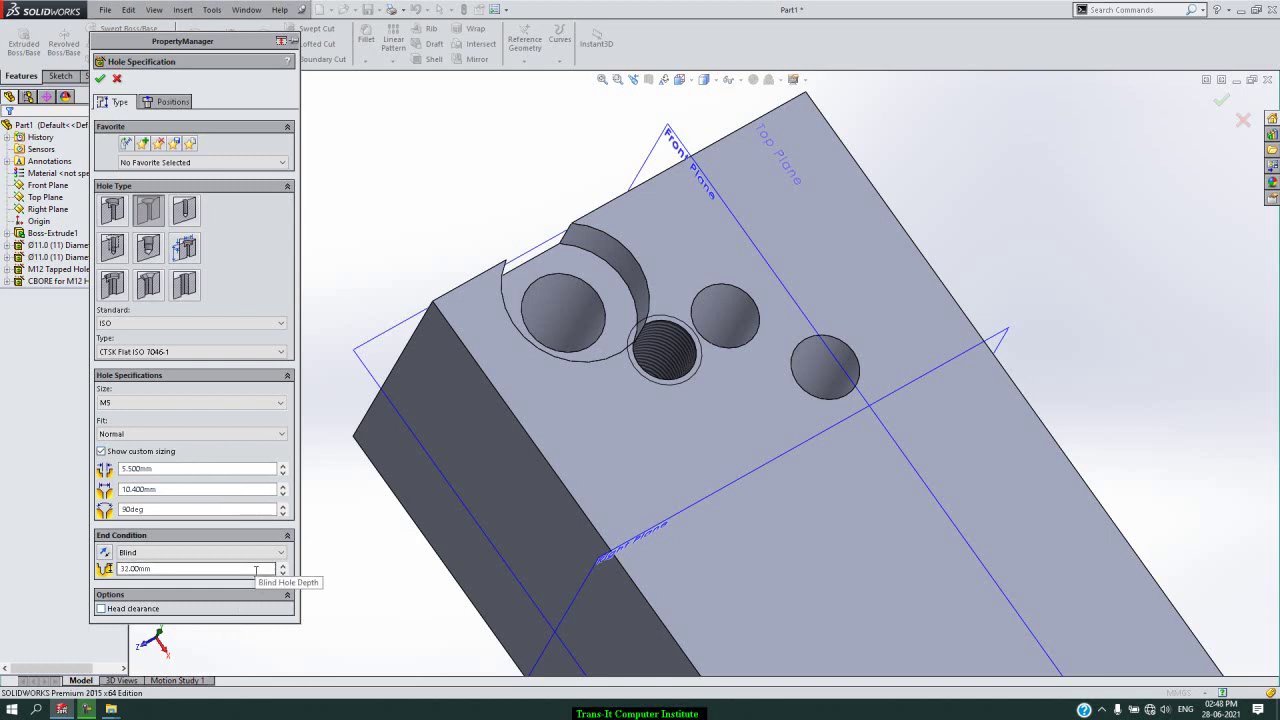
# Step: Place the M5 countersink near the top face's lower edge and finish the hole
pyautogui.click(165, 104)
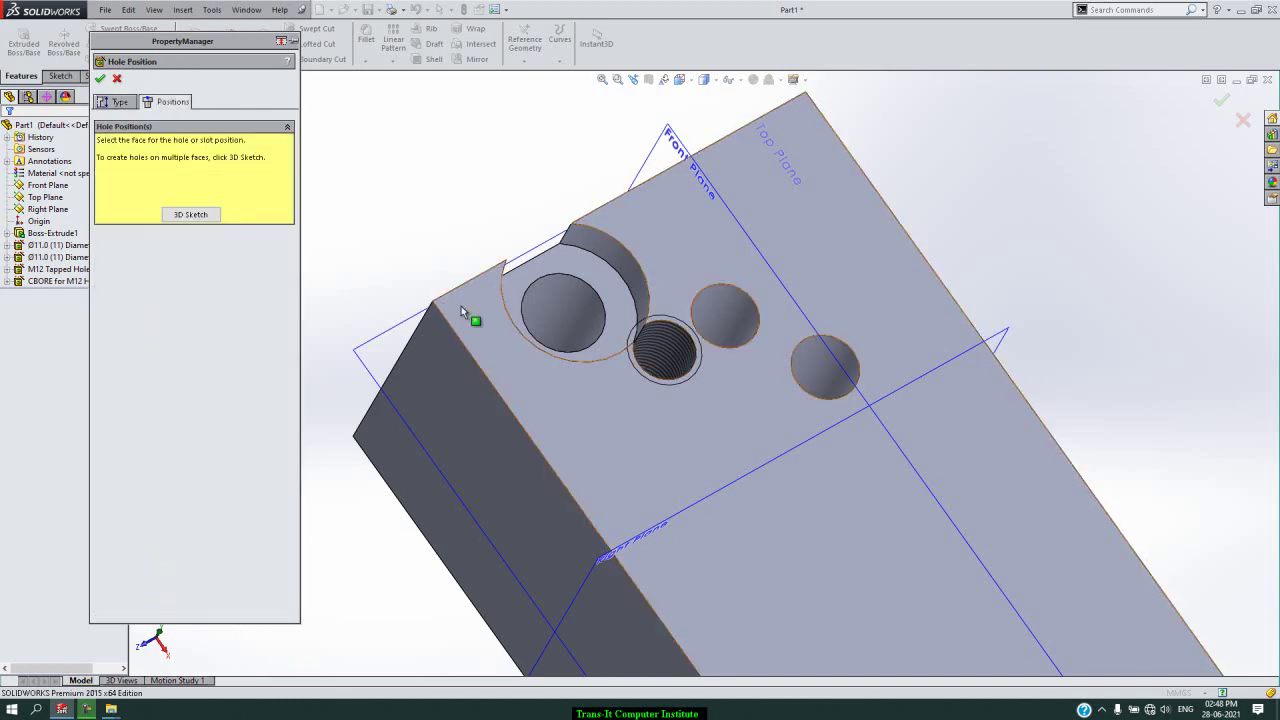
pyautogui.click(872, 588)
pyautogui.click(875, 569)
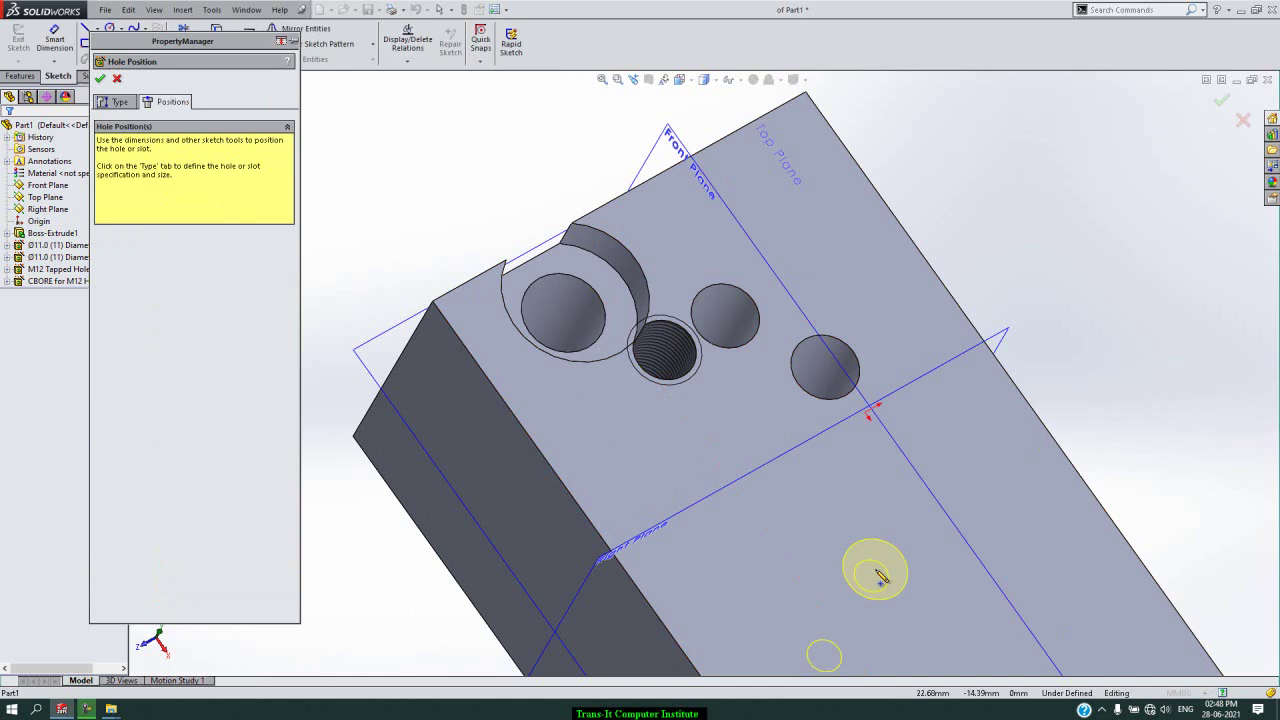
pyautogui.rightClick(1172, 333)
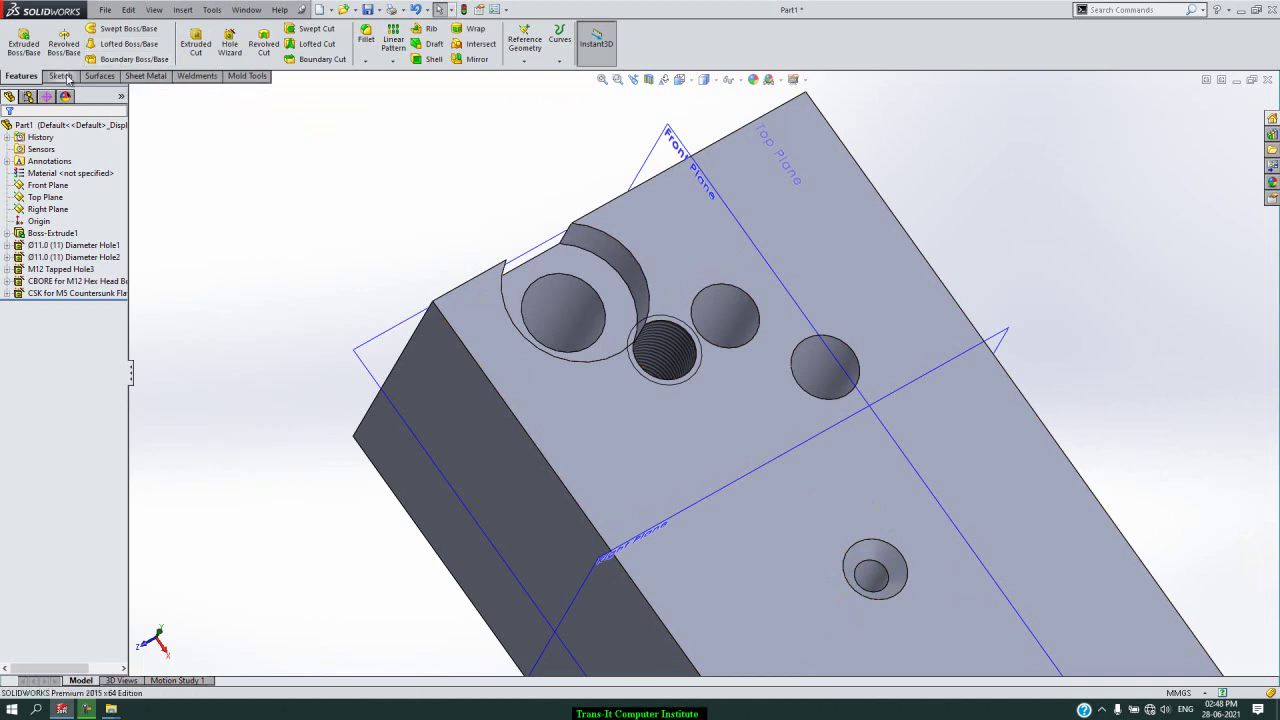
# Step: Look at the sketch Slot options, then dismiss them and return to the Features tools
pyautogui.click(62, 77)
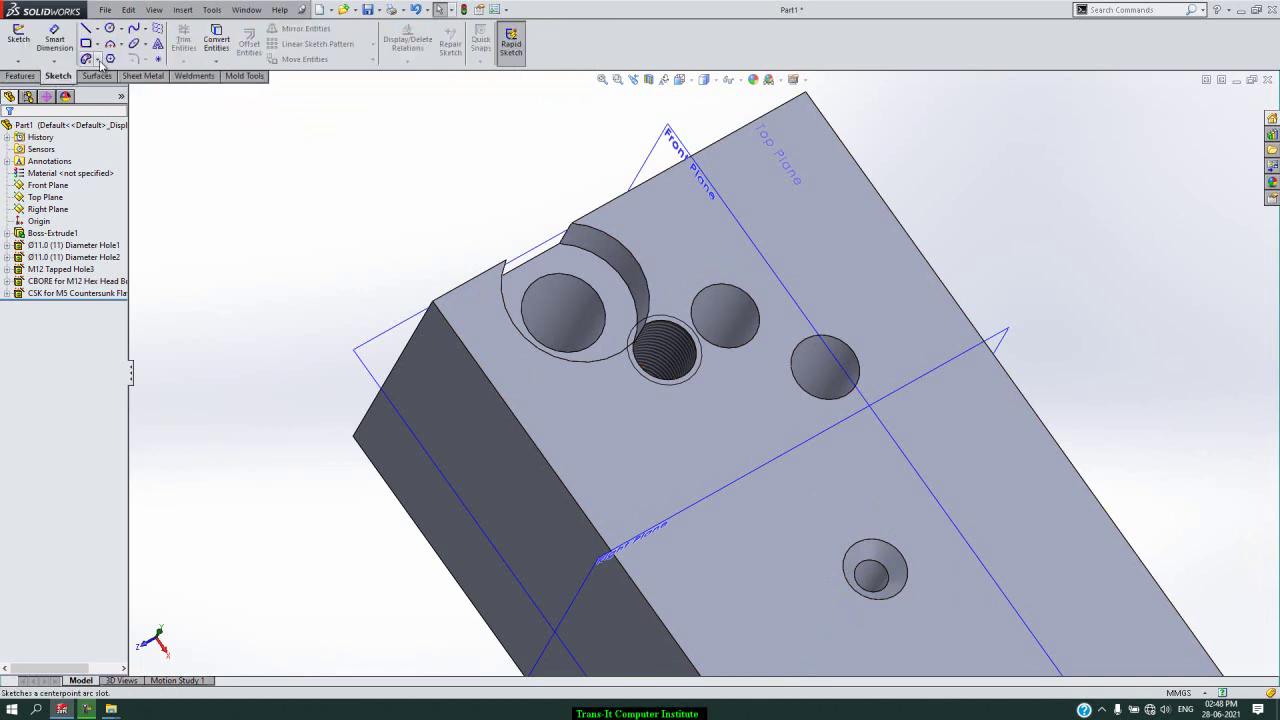
pyautogui.click(98, 60)
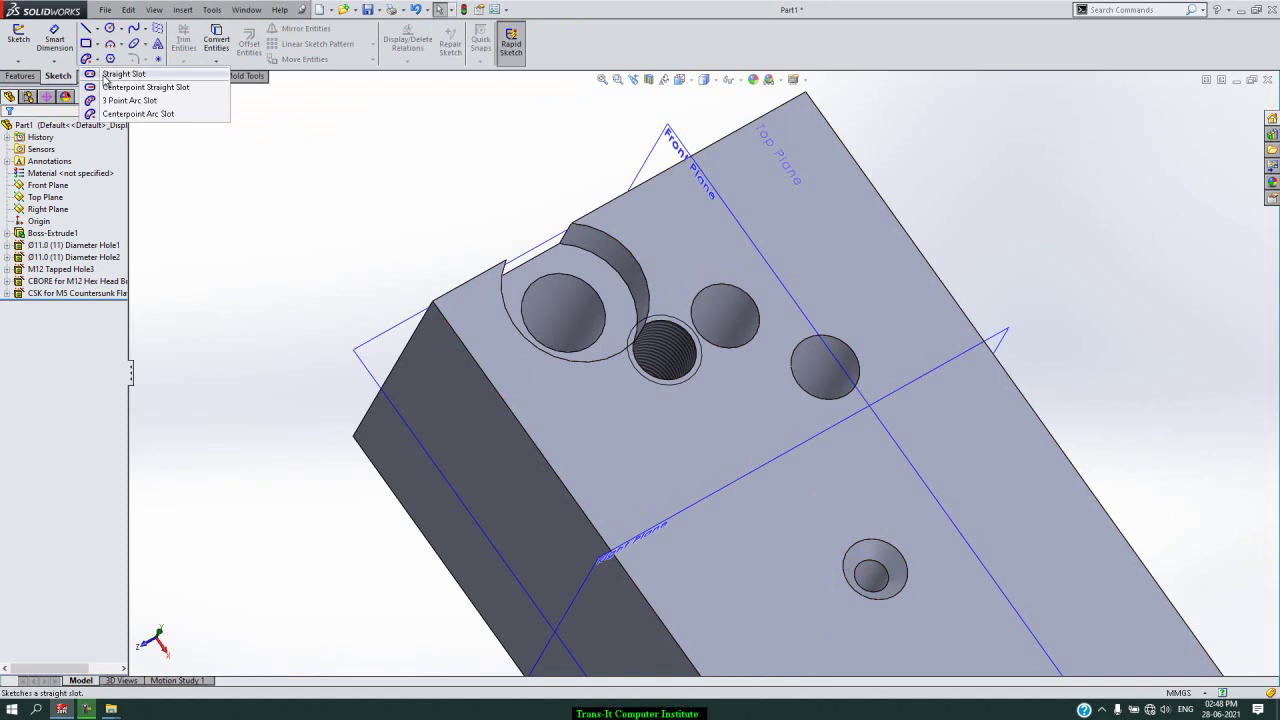
pyautogui.click(545, 212)
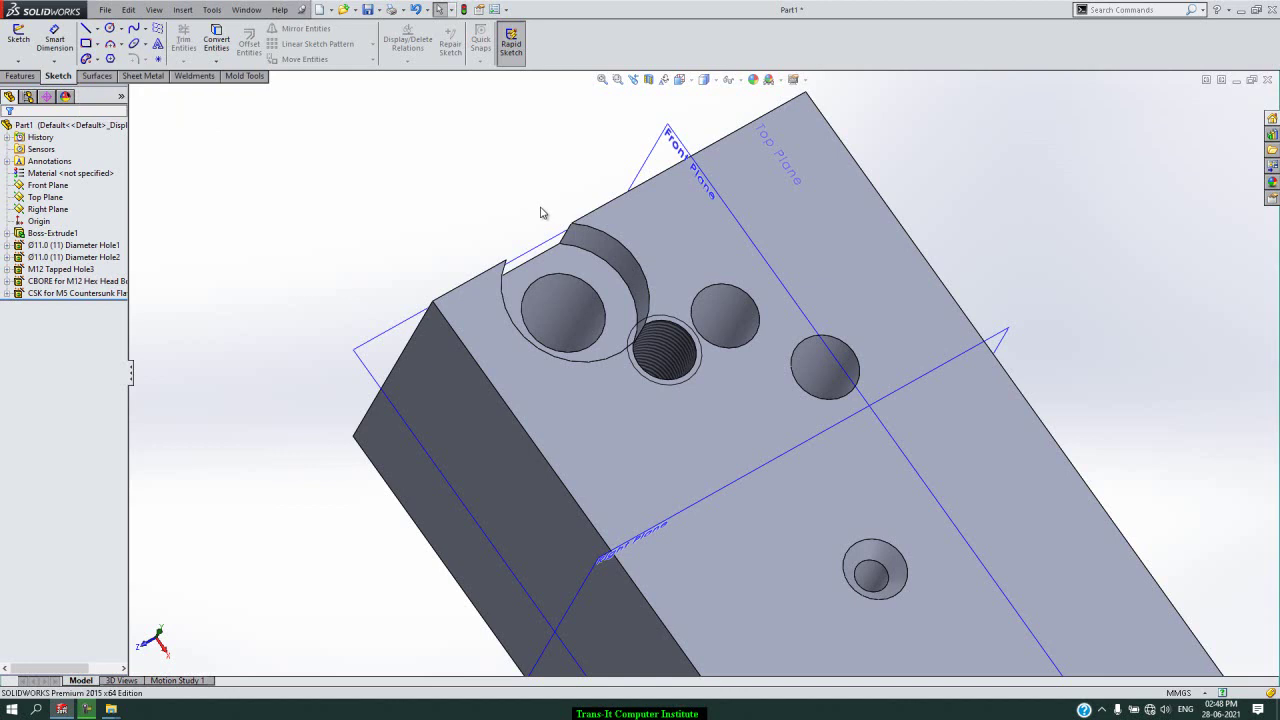
pyautogui.click(21, 76)
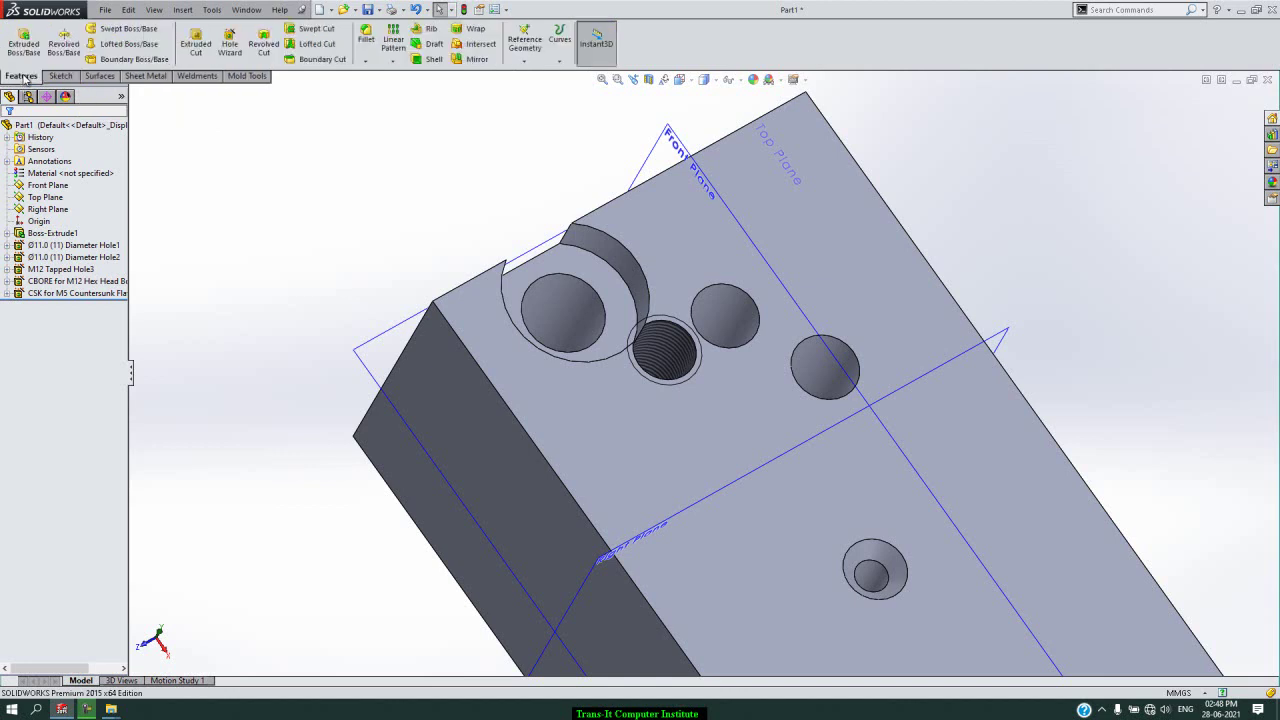
# Step: Define a Hole Wizard slot: ISO Drill sizes, Ø15.0, 60 mm long
pyautogui.click(229, 54)
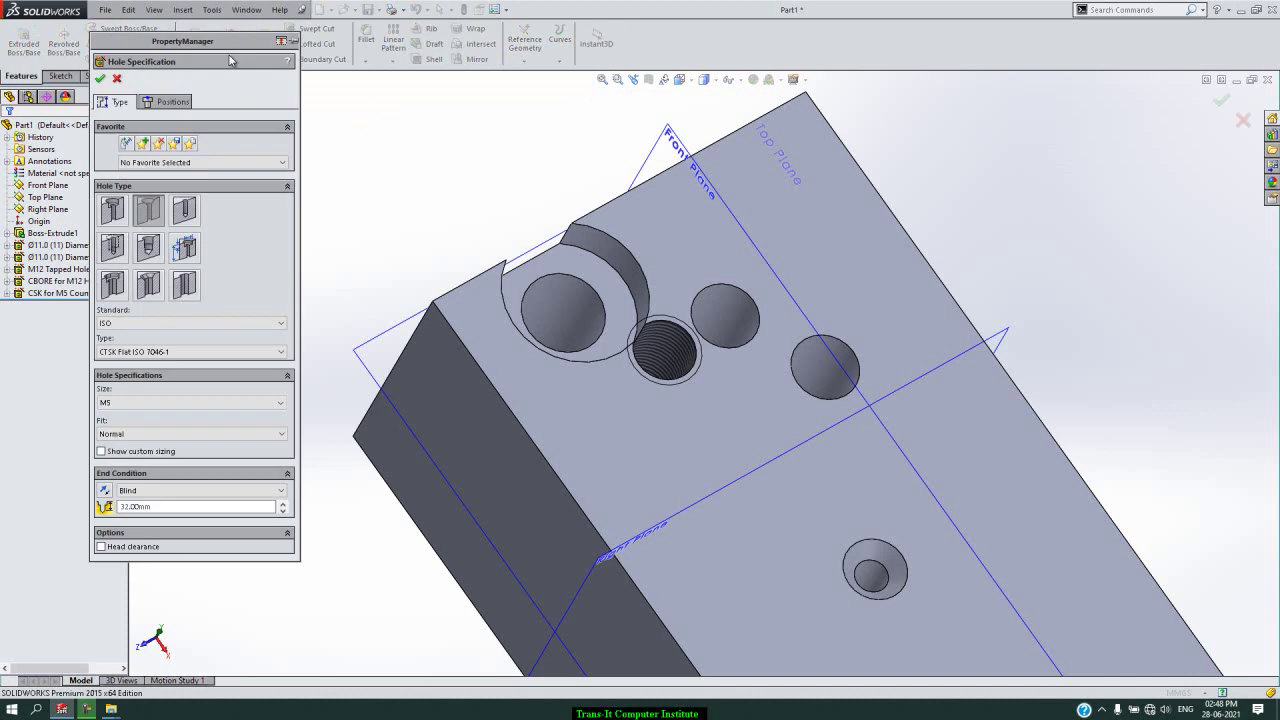
pyautogui.click(187, 286)
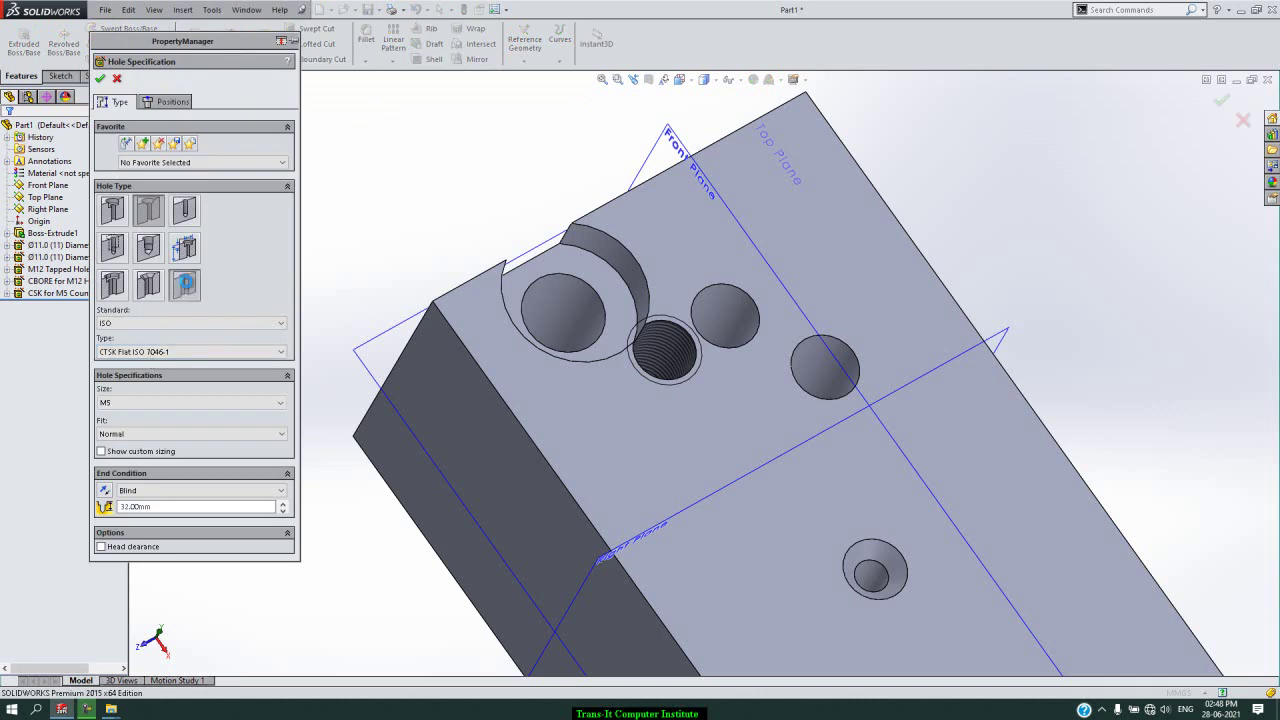
pyautogui.click(259, 352)
pyautogui.click(259, 360)
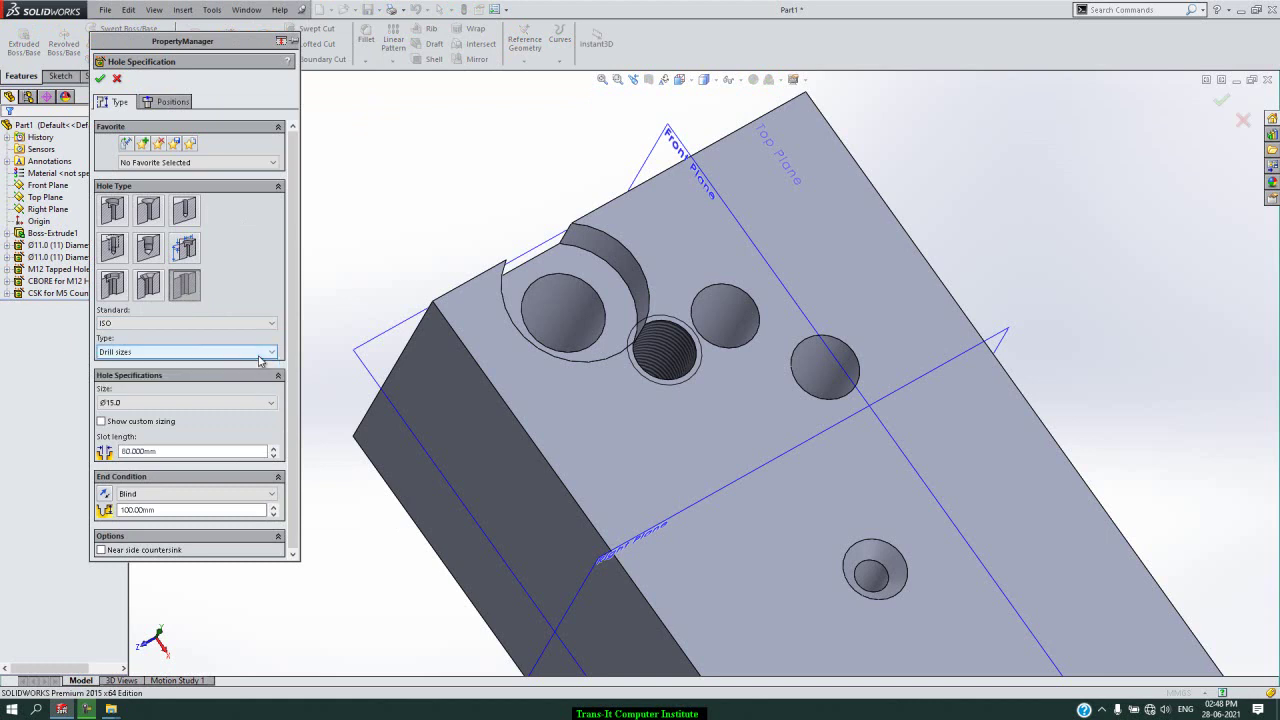
pyautogui.click(212, 403)
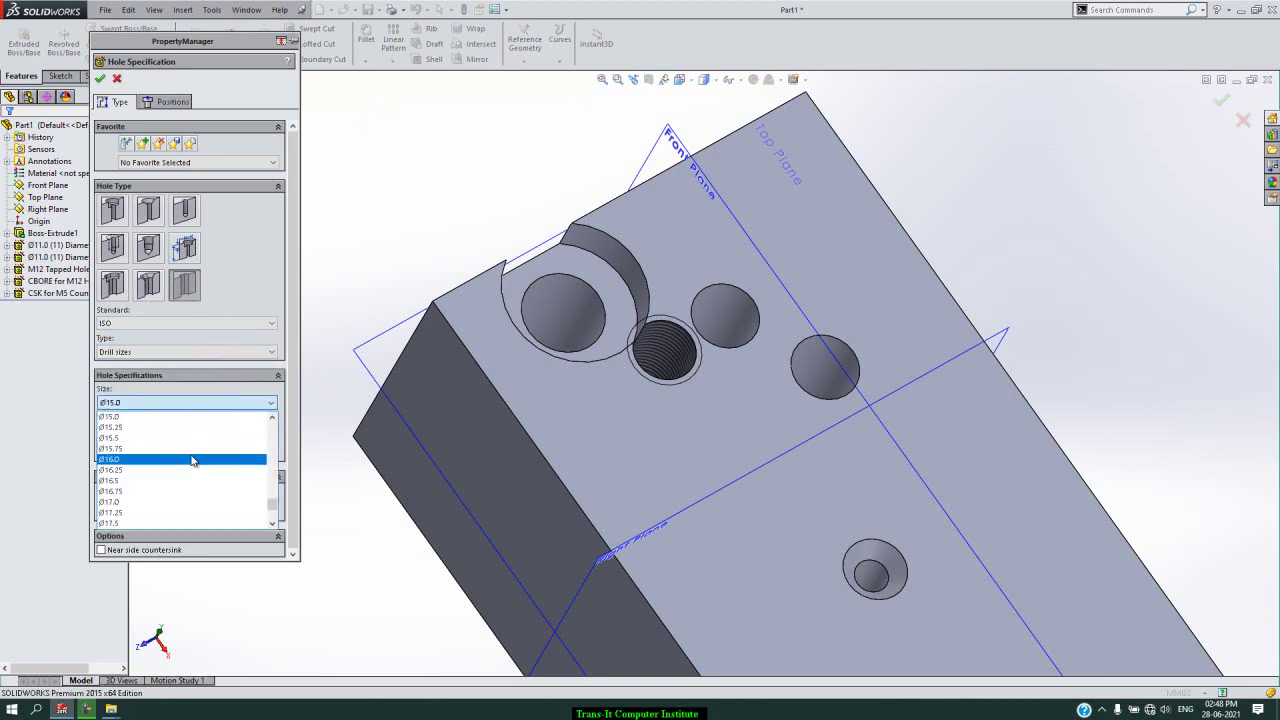
pyautogui.scroll(1, 205, 463)
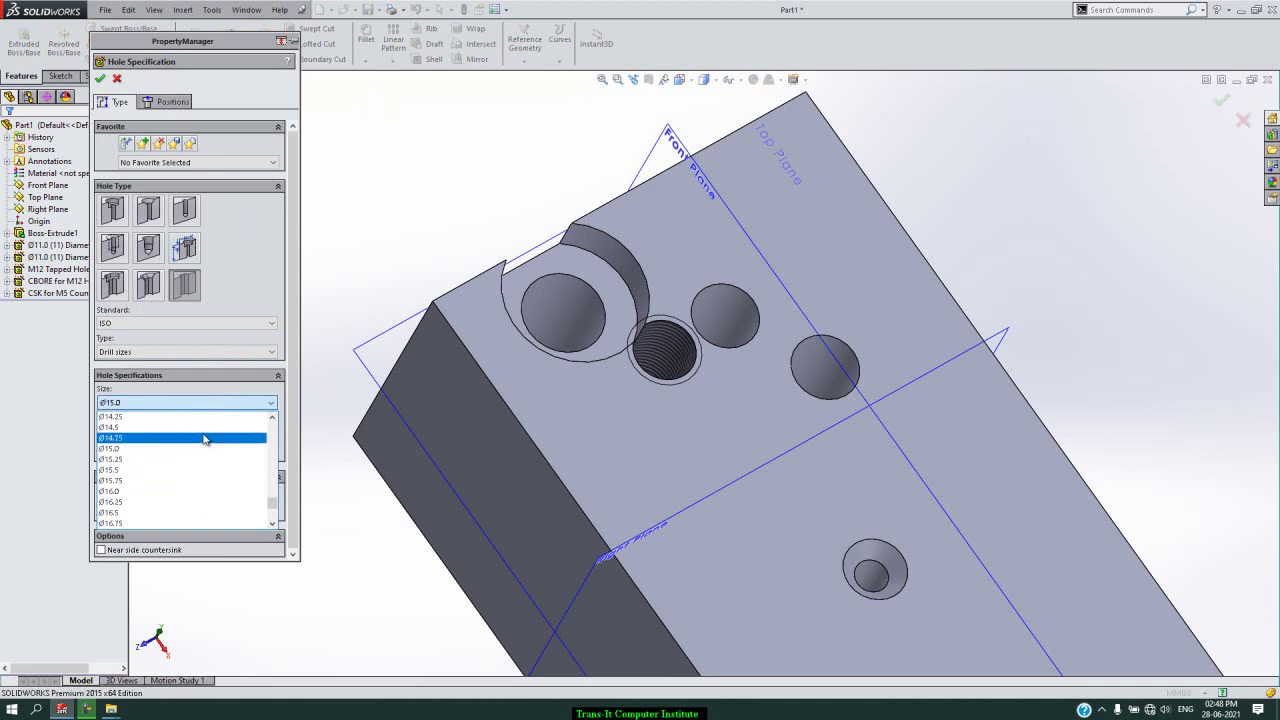
pyautogui.click(204, 449)
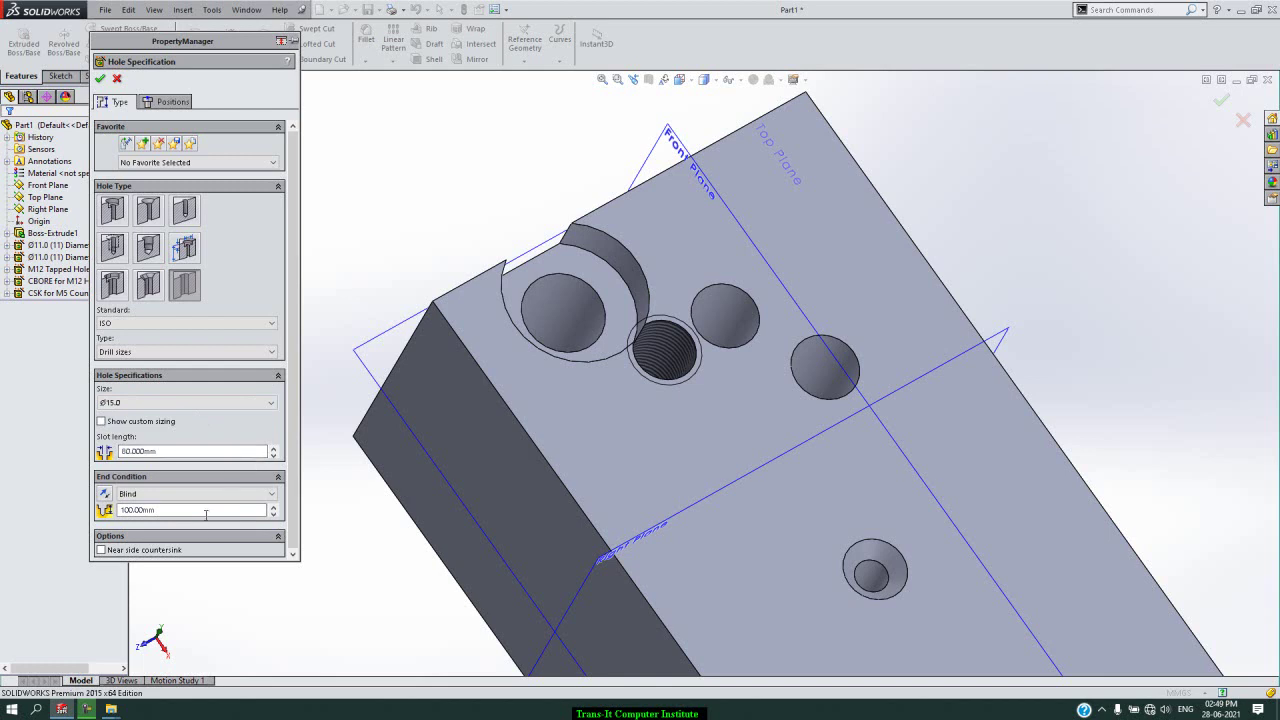
pyautogui.click(224, 453)
pyautogui.doubleClick(224, 453)
pyautogui.write('60')
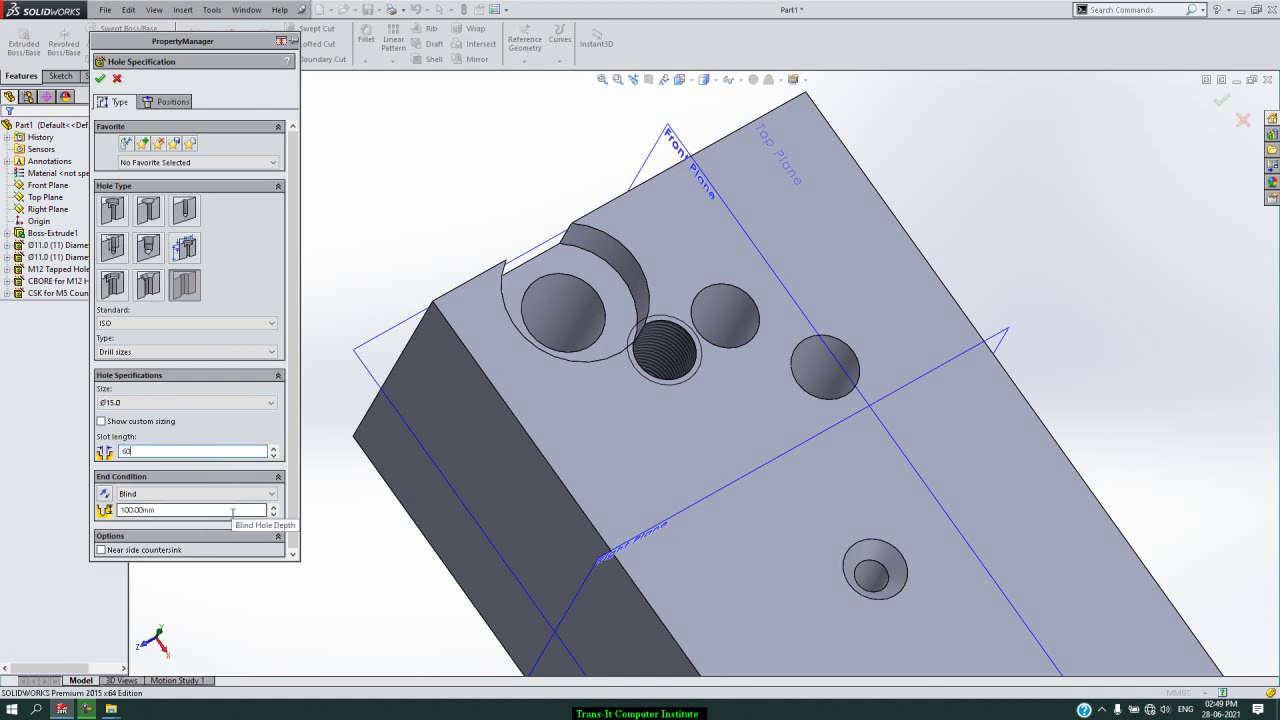
pyautogui.click(170, 102)
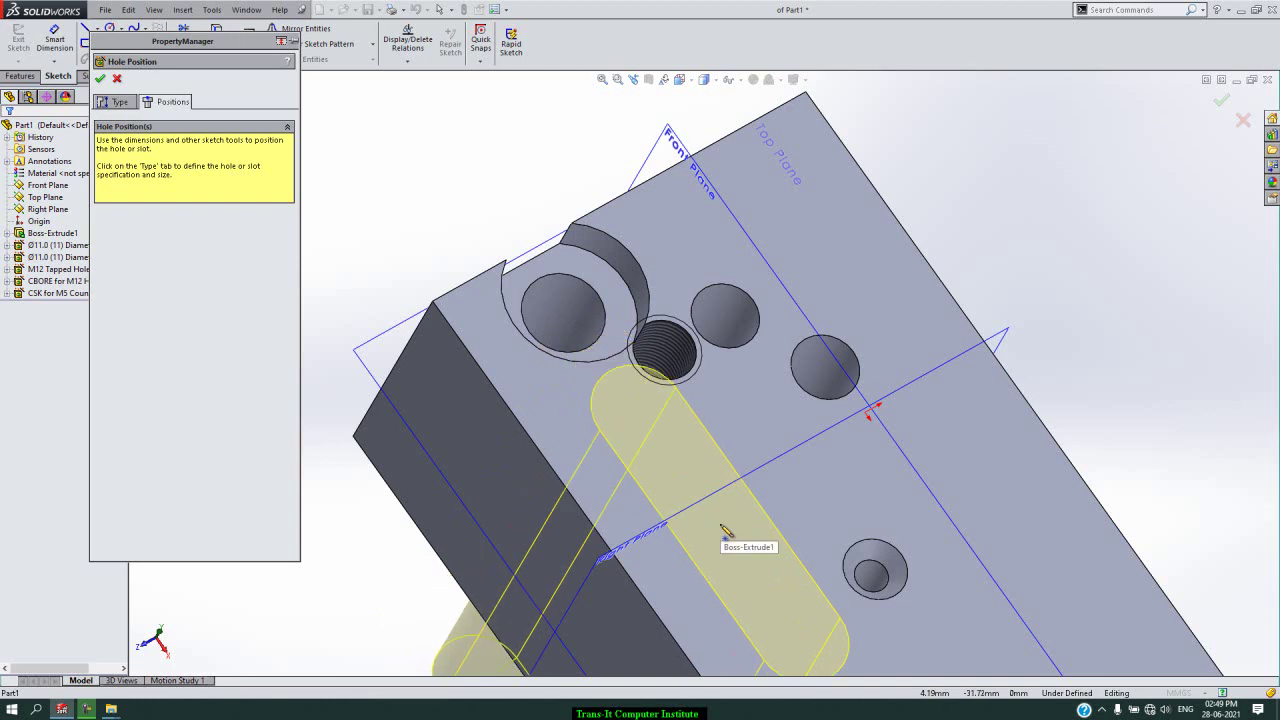
# Step: Place the slot on the top face and dimension its length as 60 mm
pyautogui.click(778, 590)
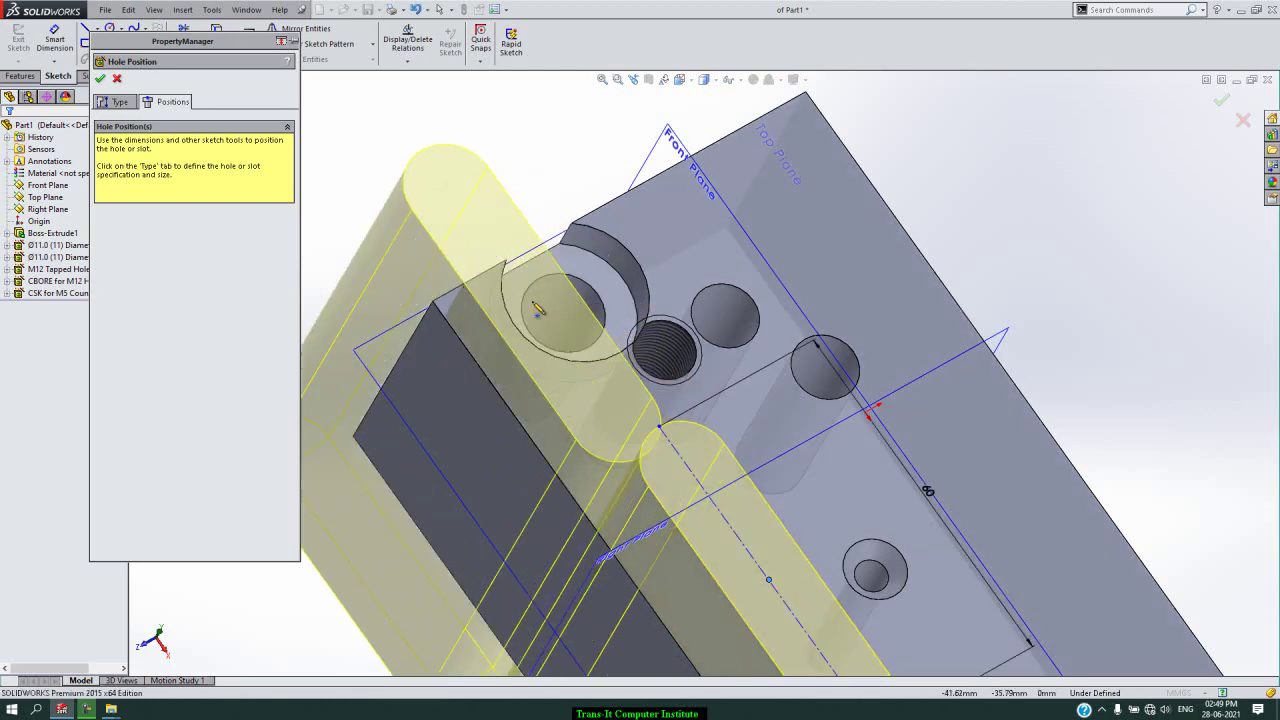
pyautogui.click(55, 40)
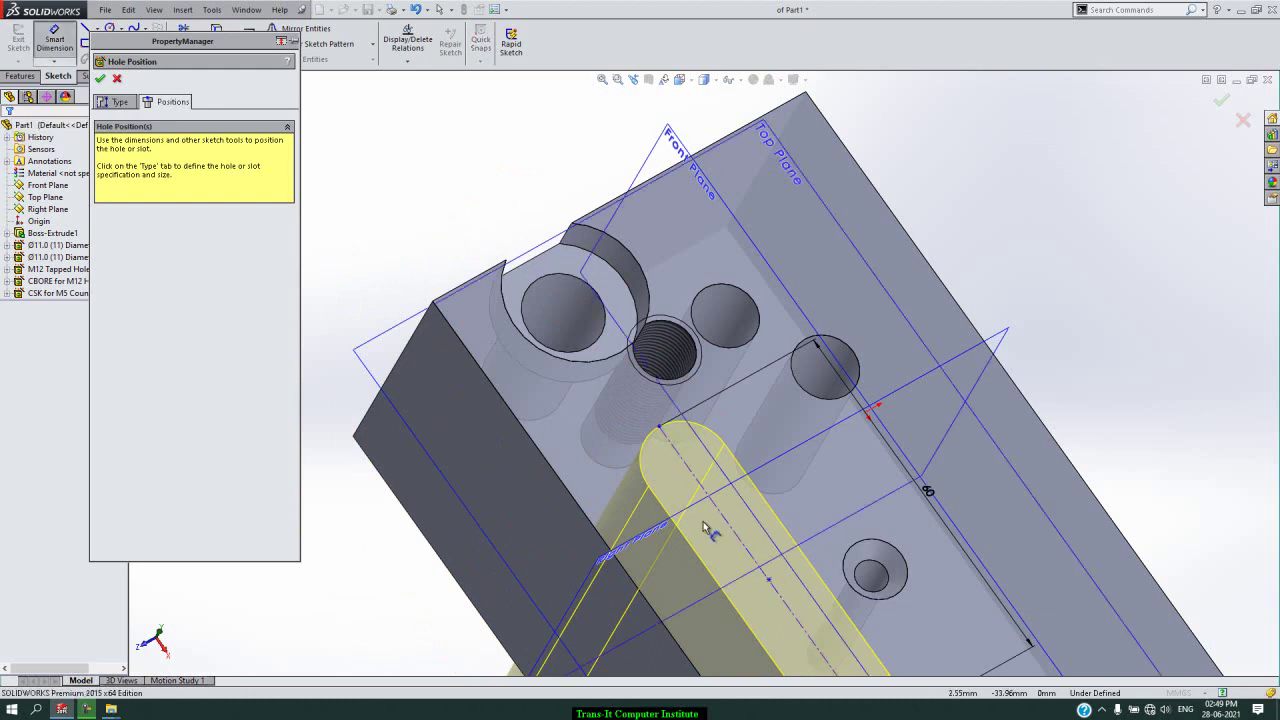
pyautogui.scroll(3, 730, 465)
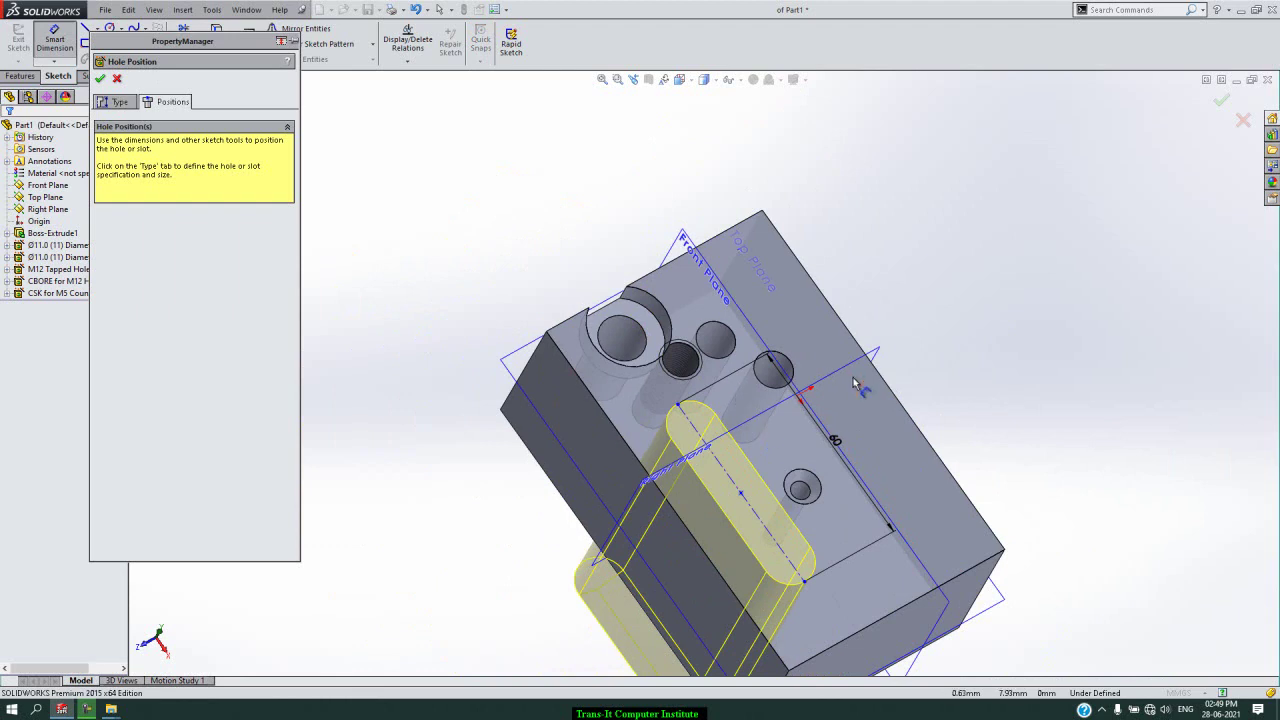
pyautogui.click(822, 447)
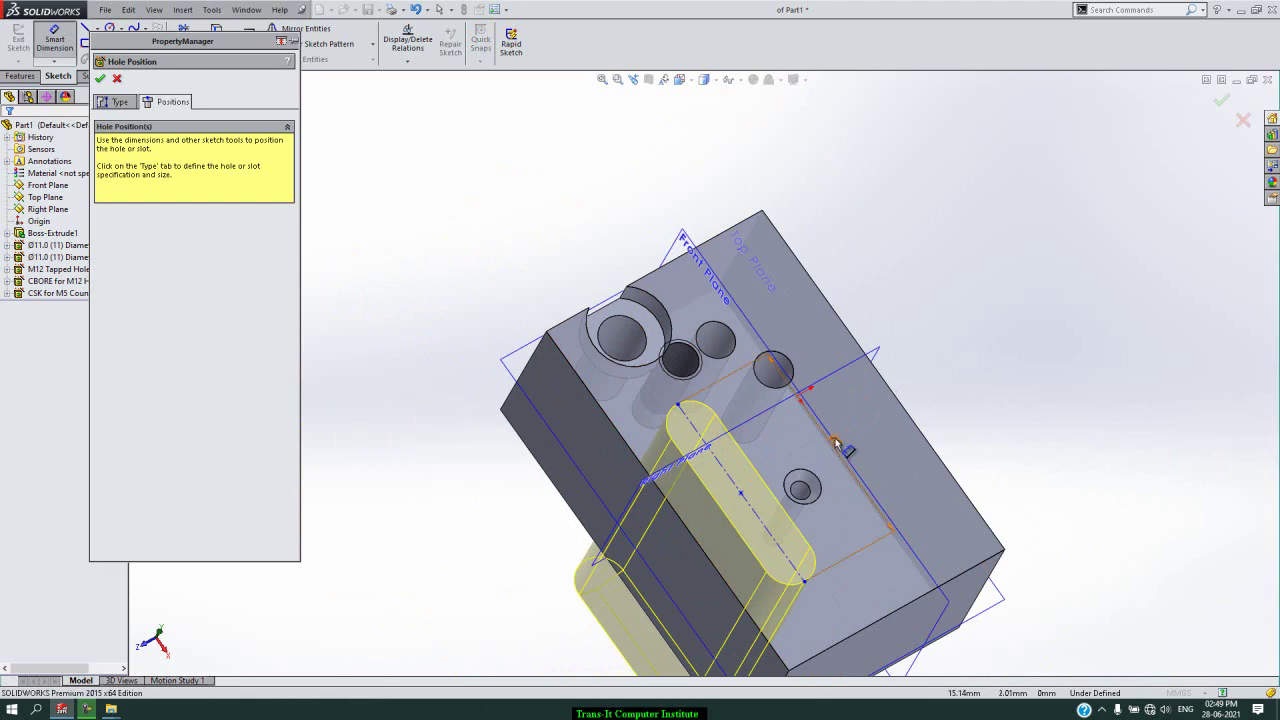
pyautogui.press('Return')
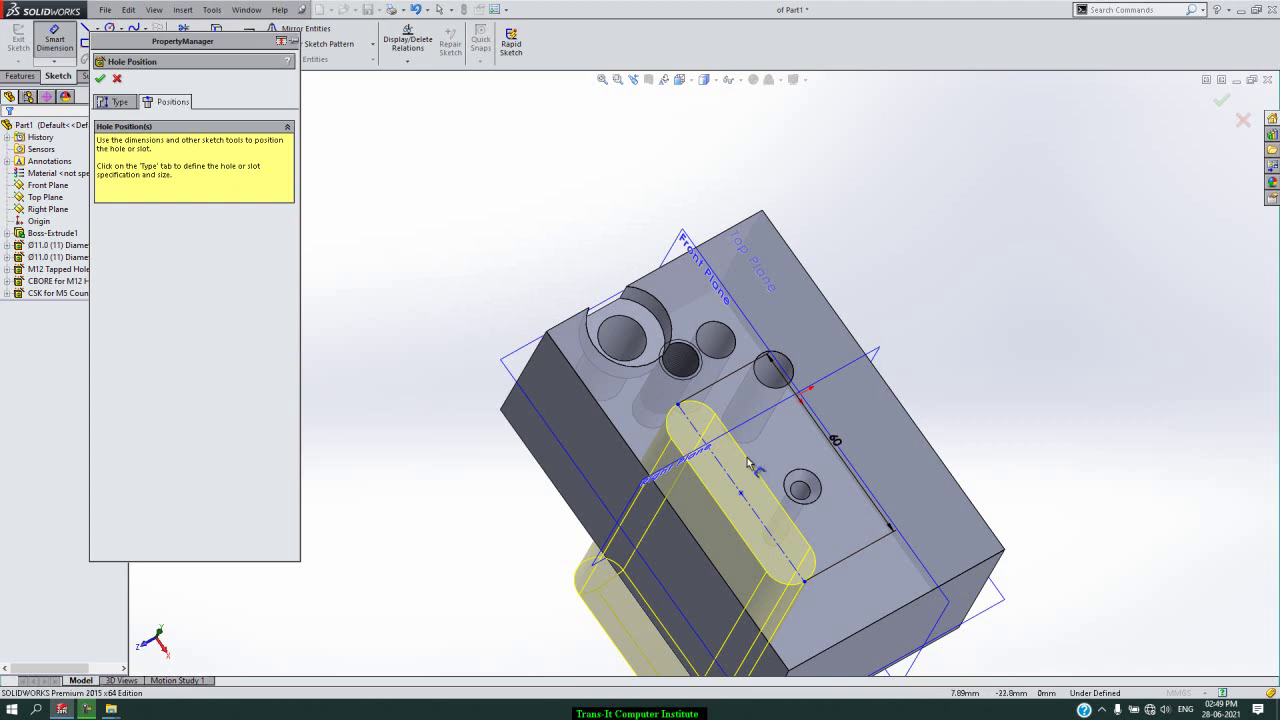
# Step: Locate the slot centre 25 mm and 40 mm from the block edges and create the slot
pyautogui.click(741, 497)
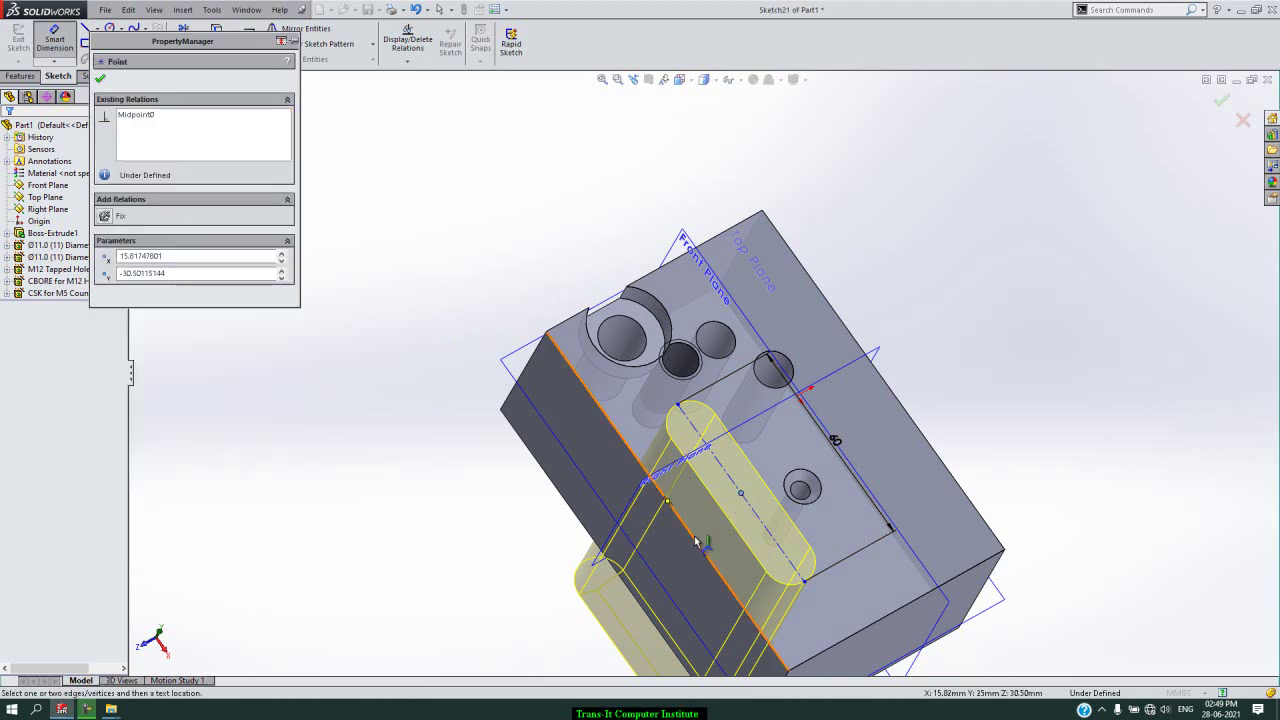
pyautogui.click(697, 538)
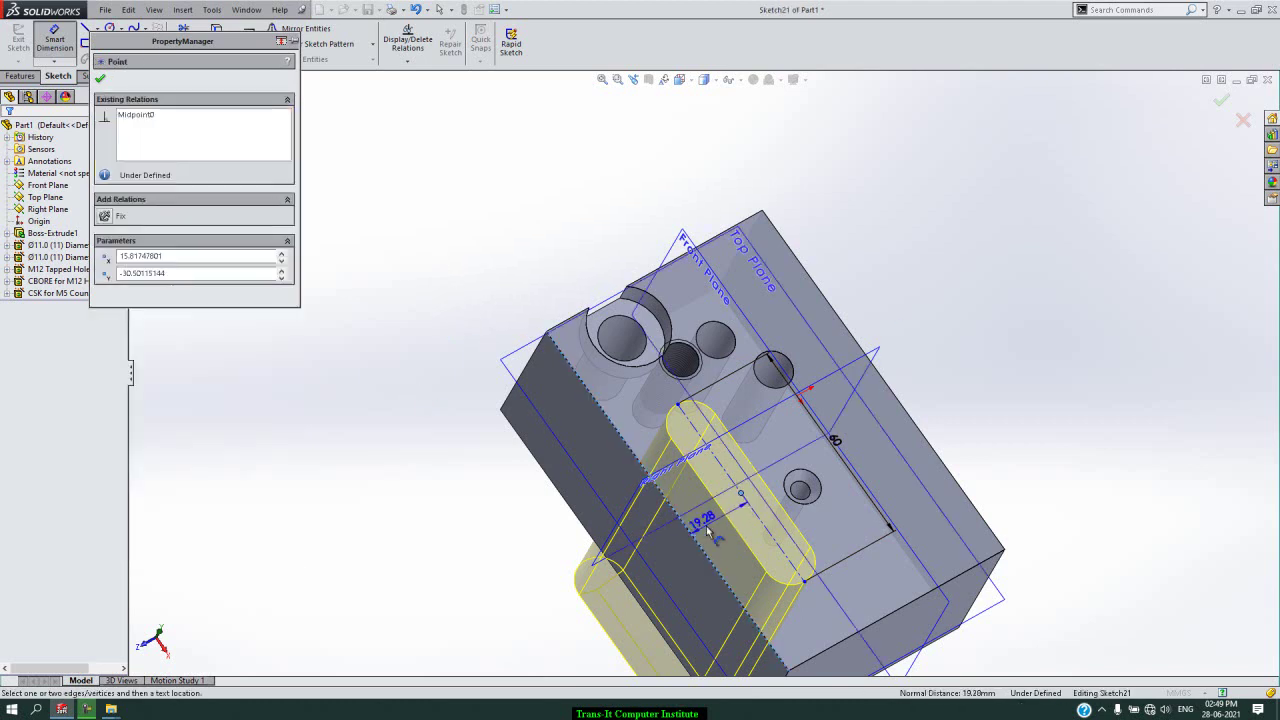
pyautogui.click(712, 532)
pyautogui.write('25')
pyautogui.press('Return')
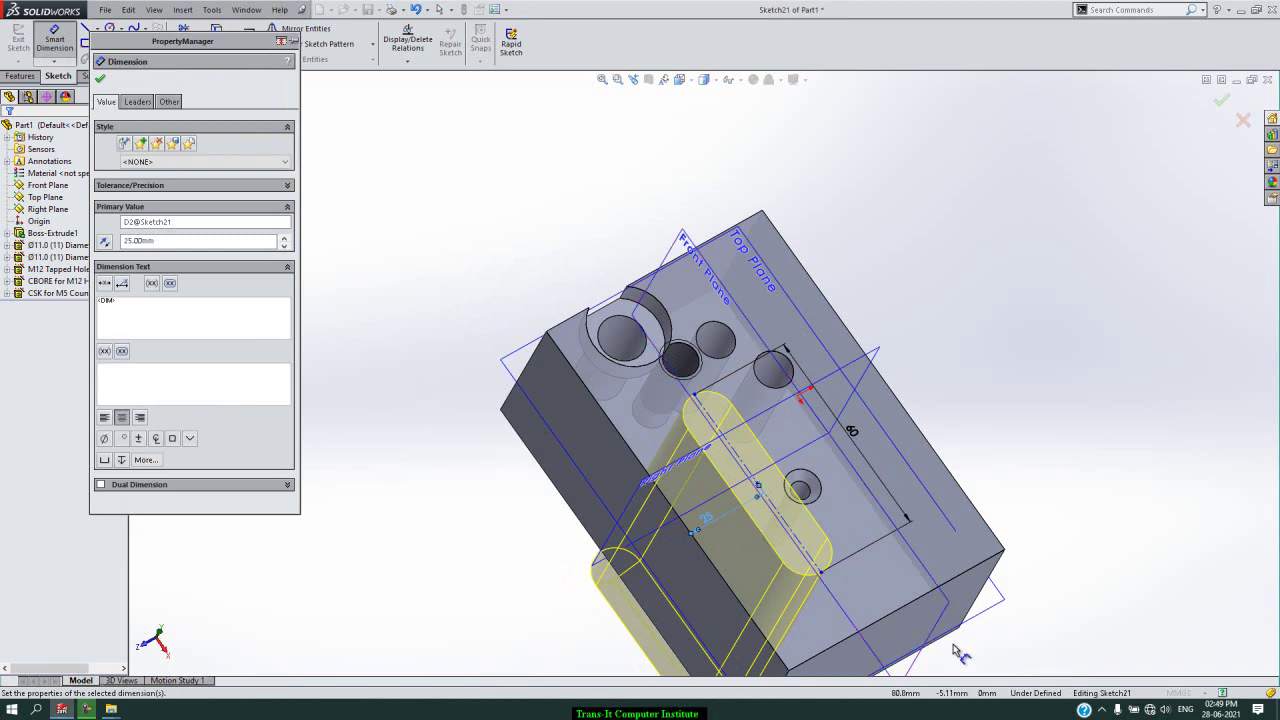
pyautogui.click(946, 589)
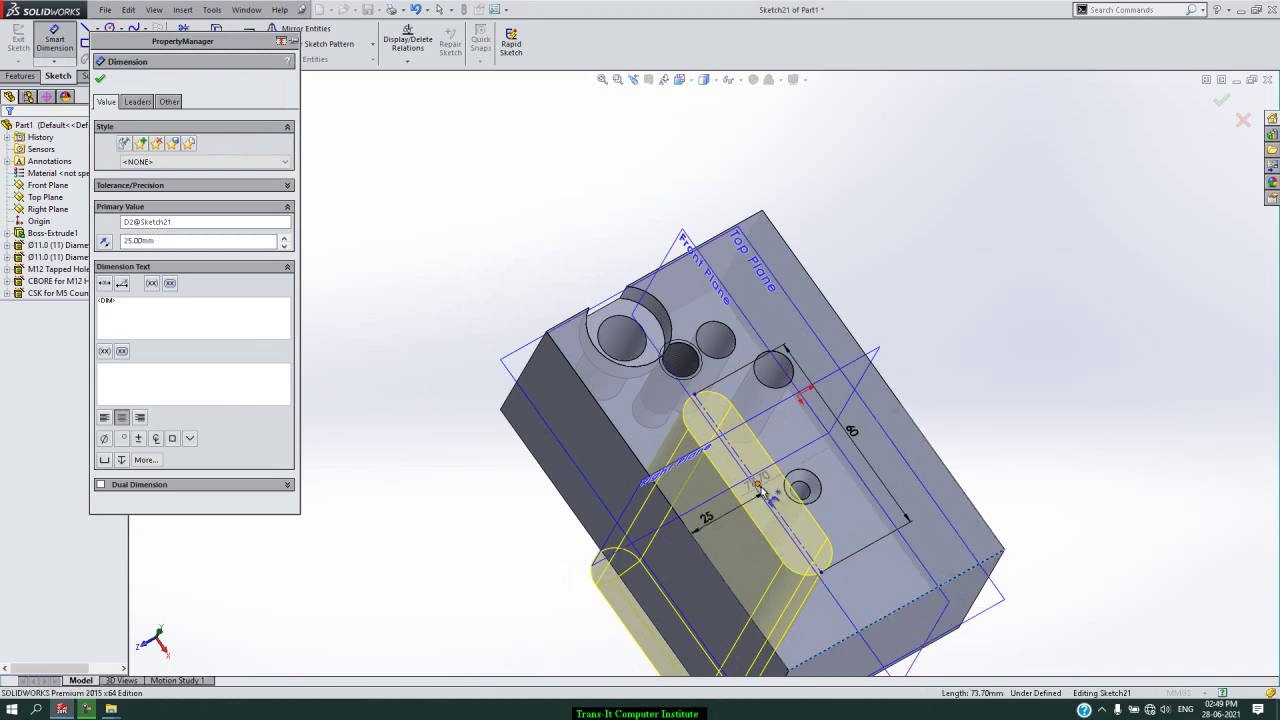
pyautogui.click(758, 487)
pyautogui.click(1019, 461)
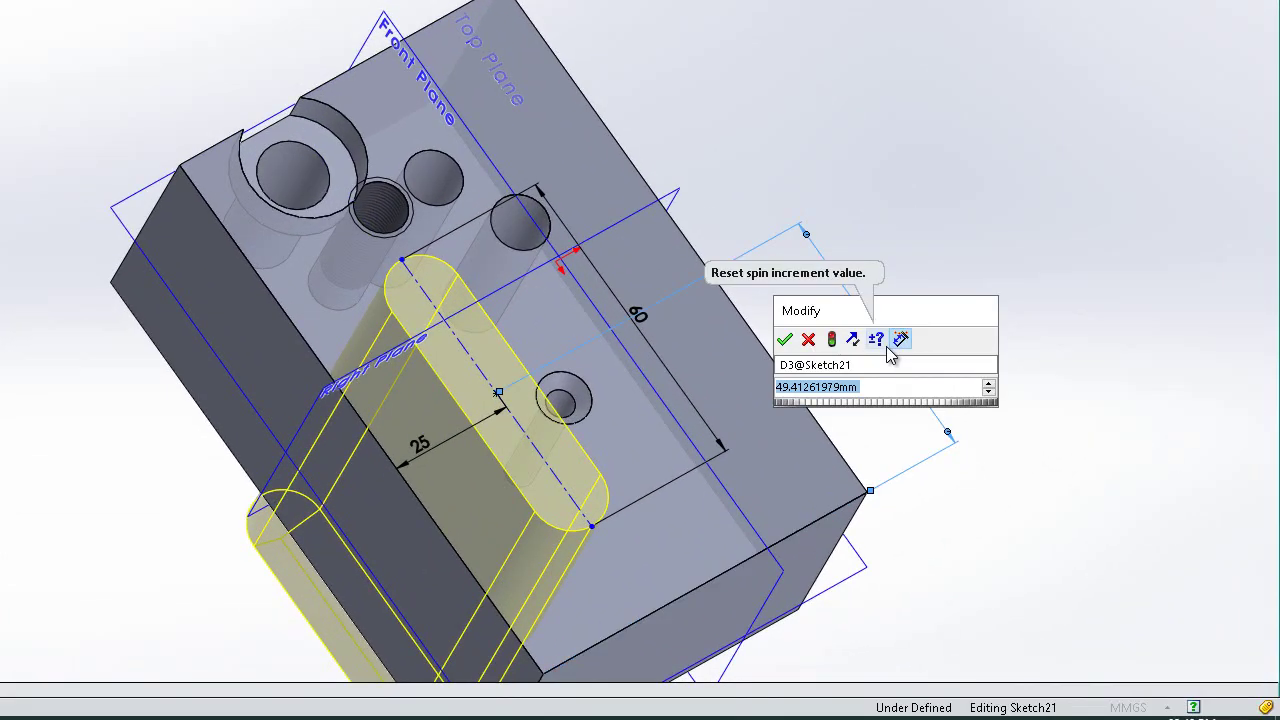
pyautogui.write('40')
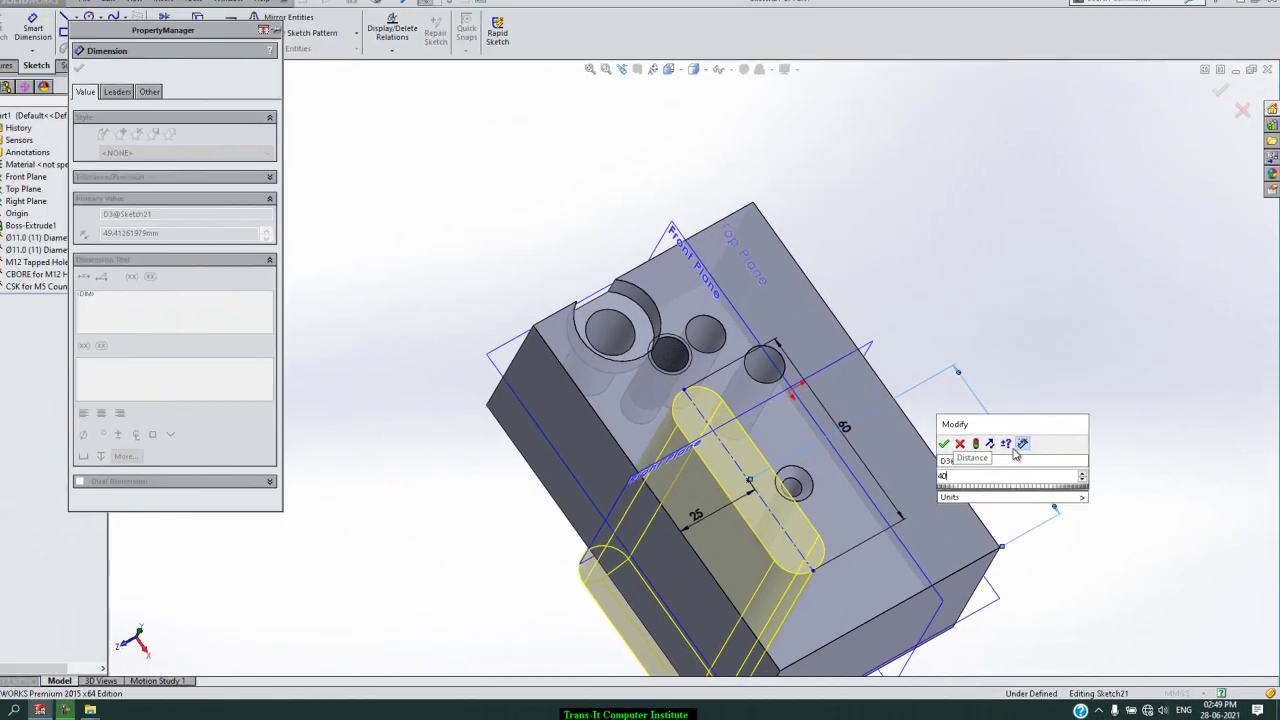
pyautogui.press('Return')
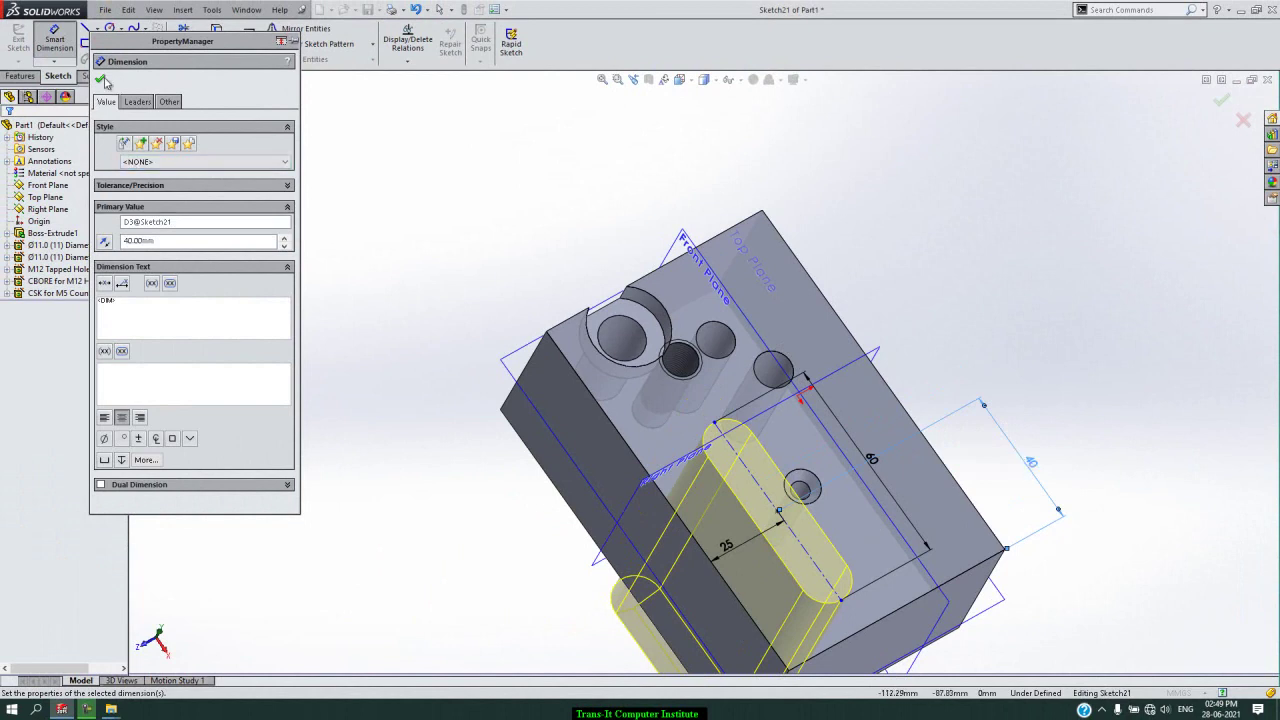
pyautogui.click(101, 80)
pyautogui.click(101, 80)
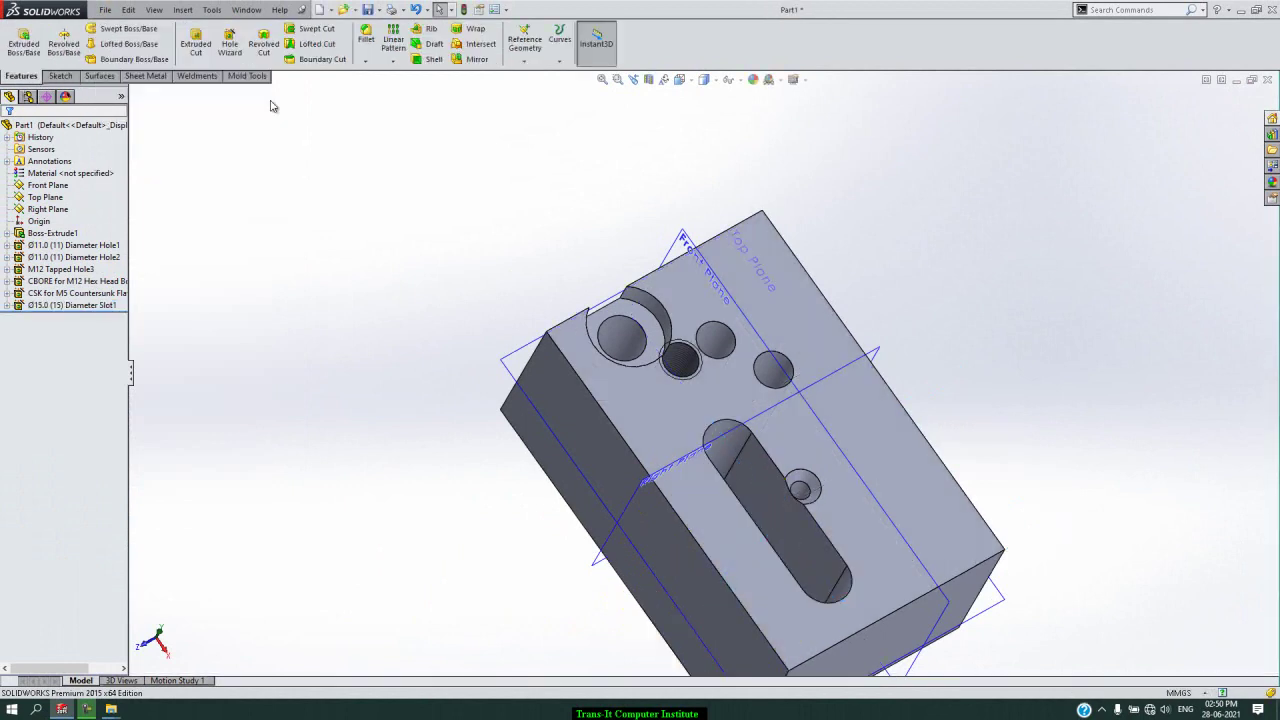
# Step: Cut a simple legacy Hole1, Ø15 mm and 100 mm deep, into the opposite side face
pyautogui.press('Left')
pyautogui.press('Left')
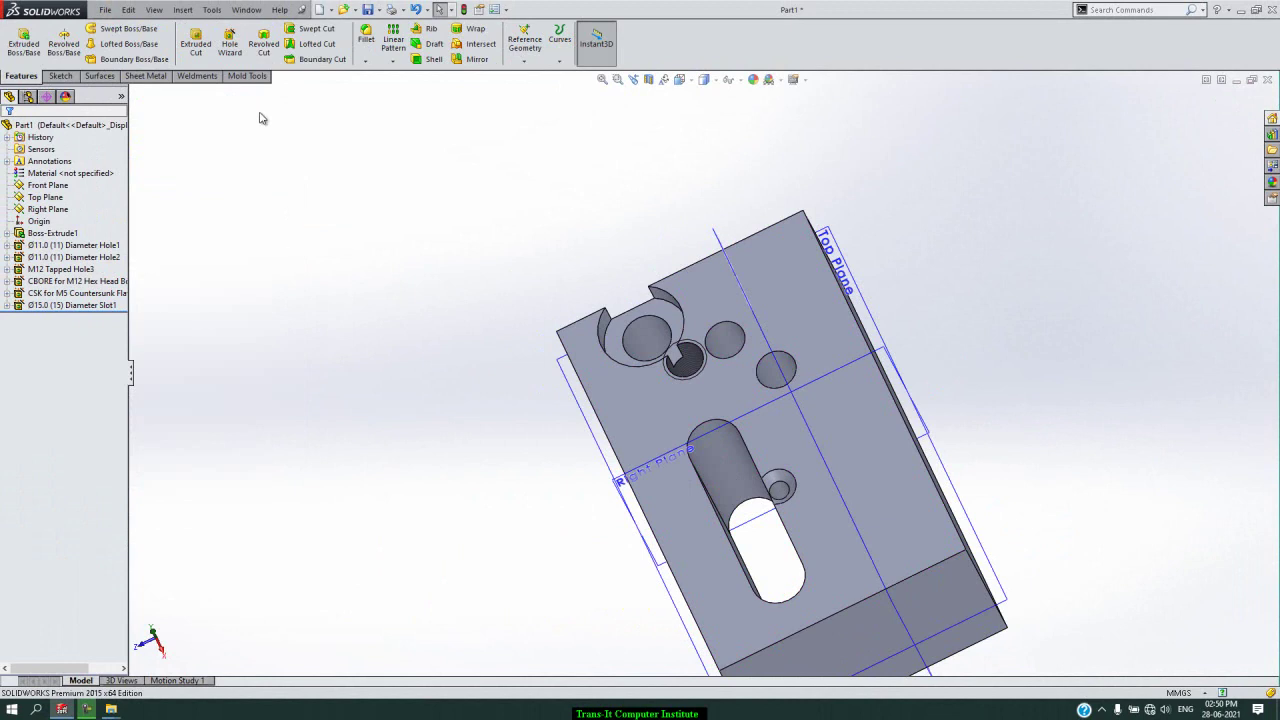
pyautogui.click(232, 45)
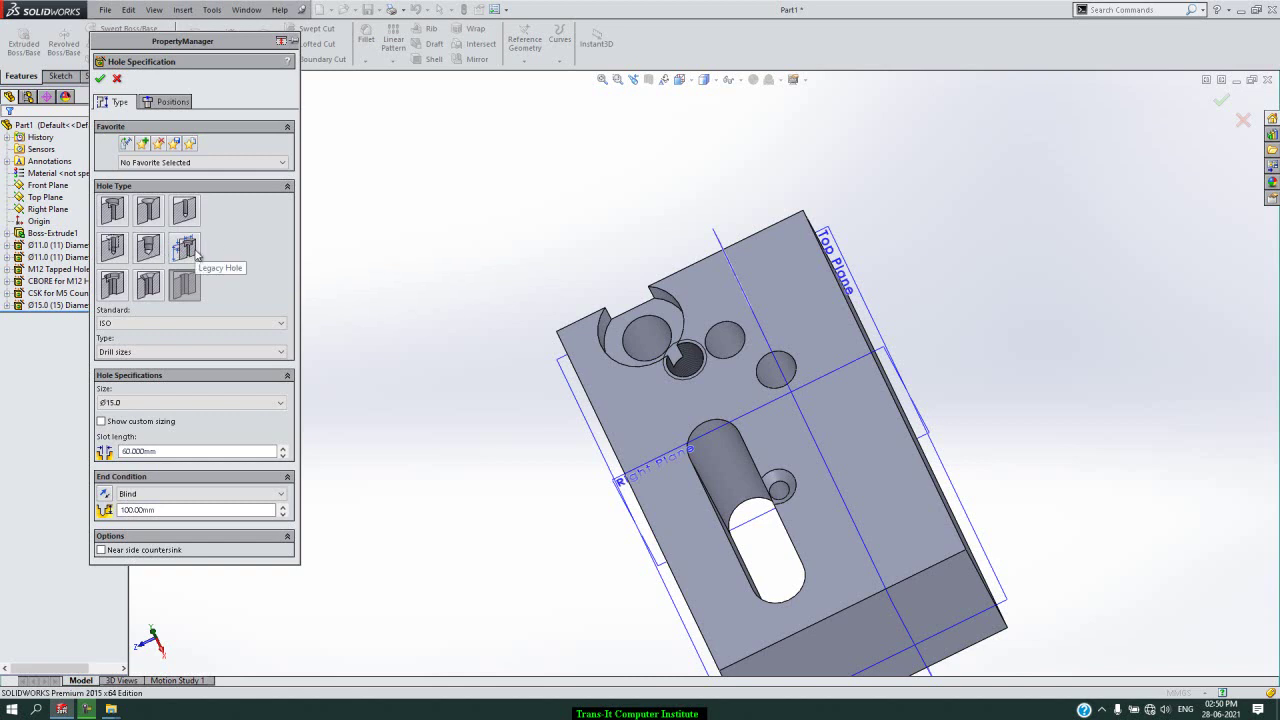
pyautogui.click(193, 251)
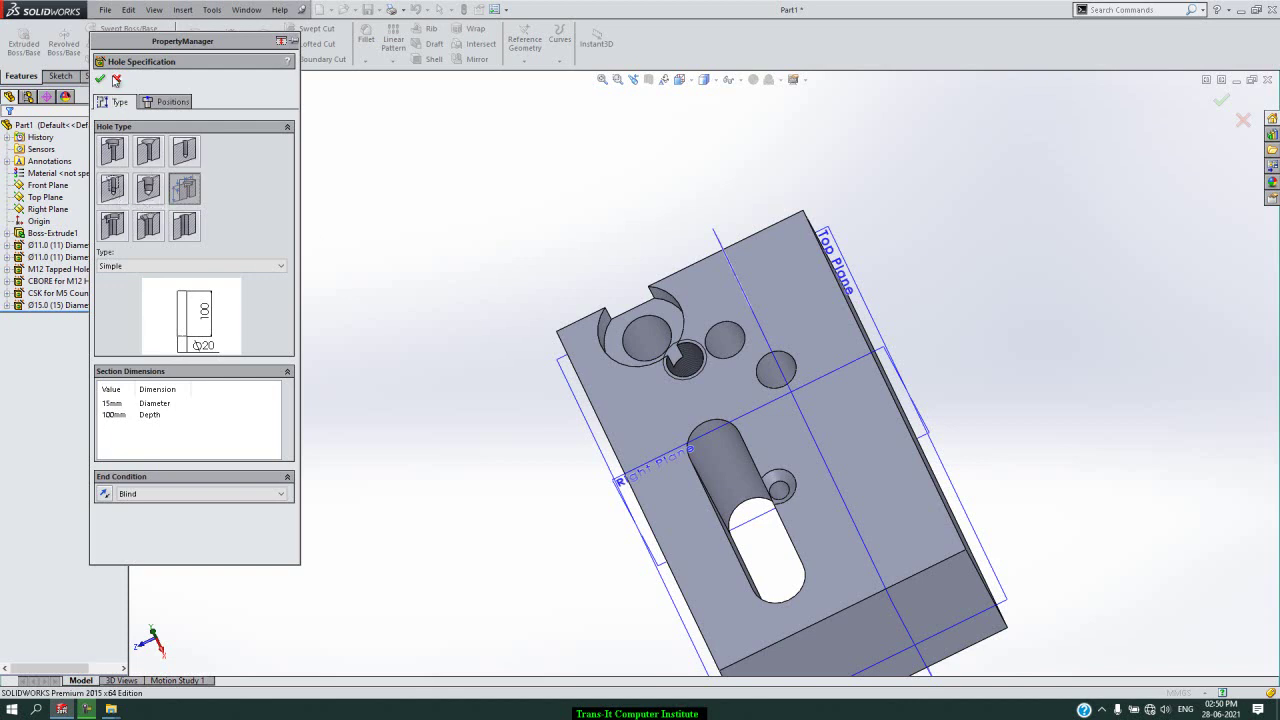
pyautogui.click(98, 84)
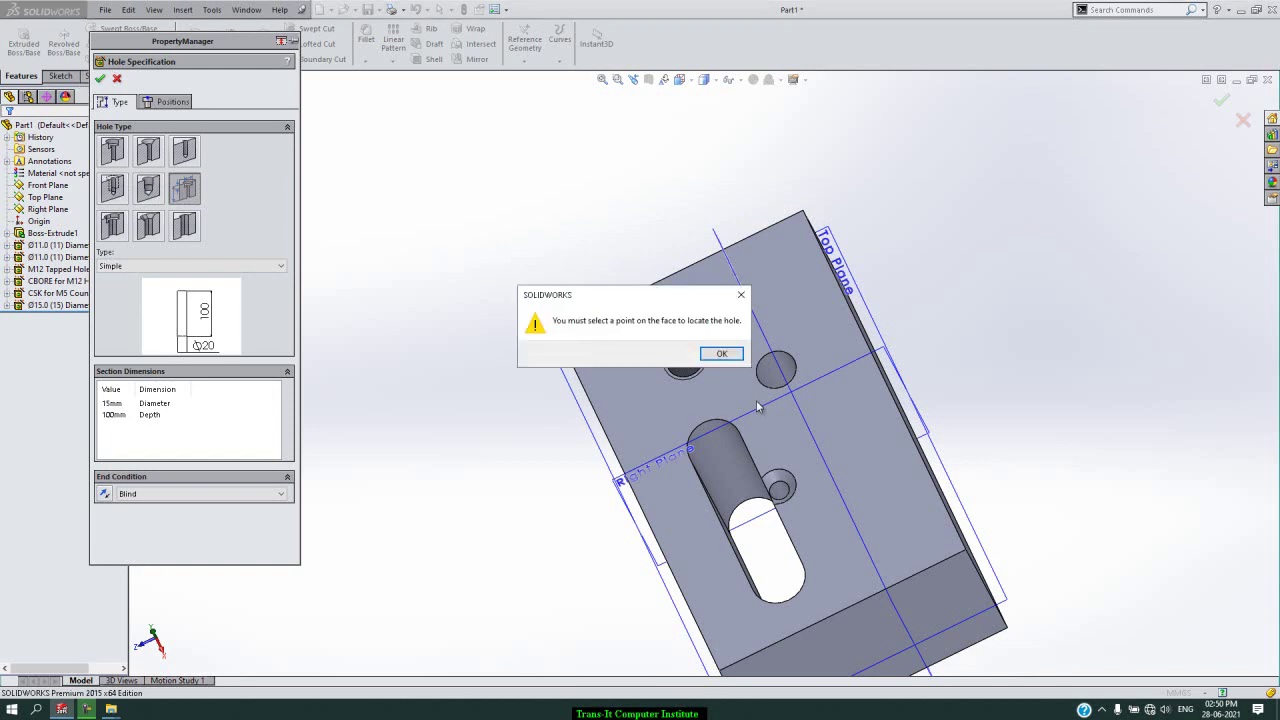
pyautogui.click(721, 355)
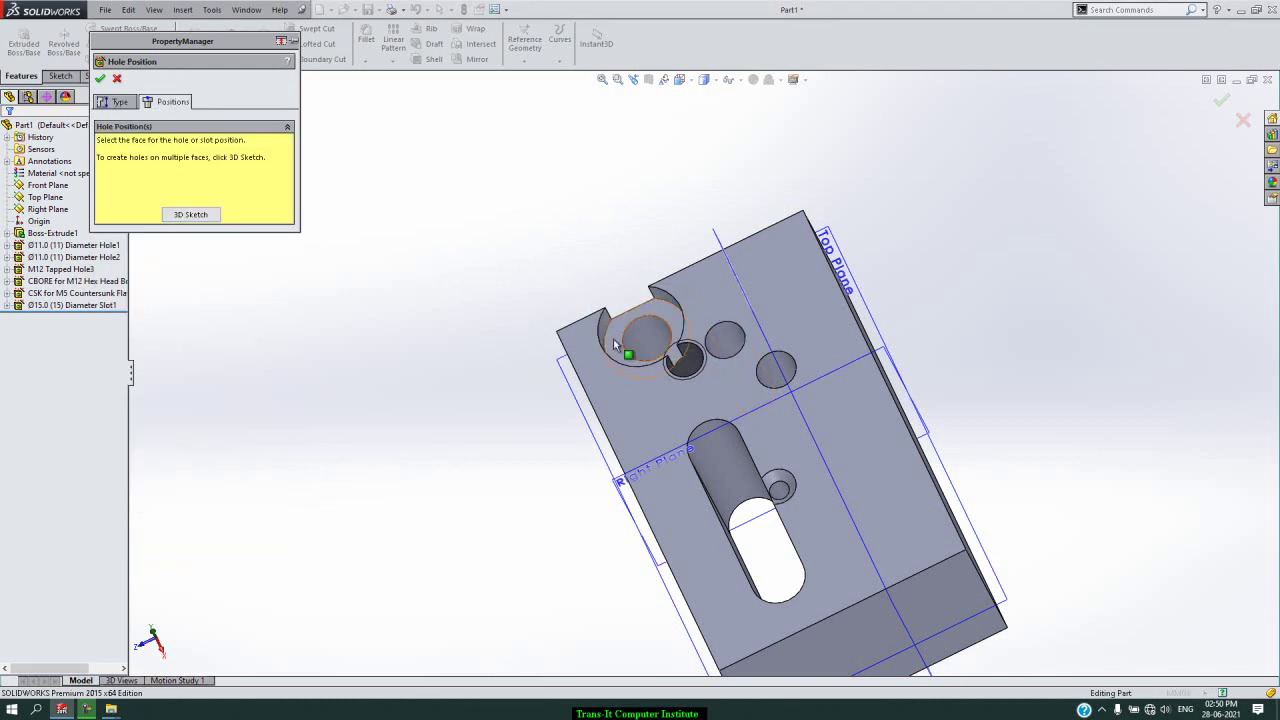
pyautogui.click(843, 438)
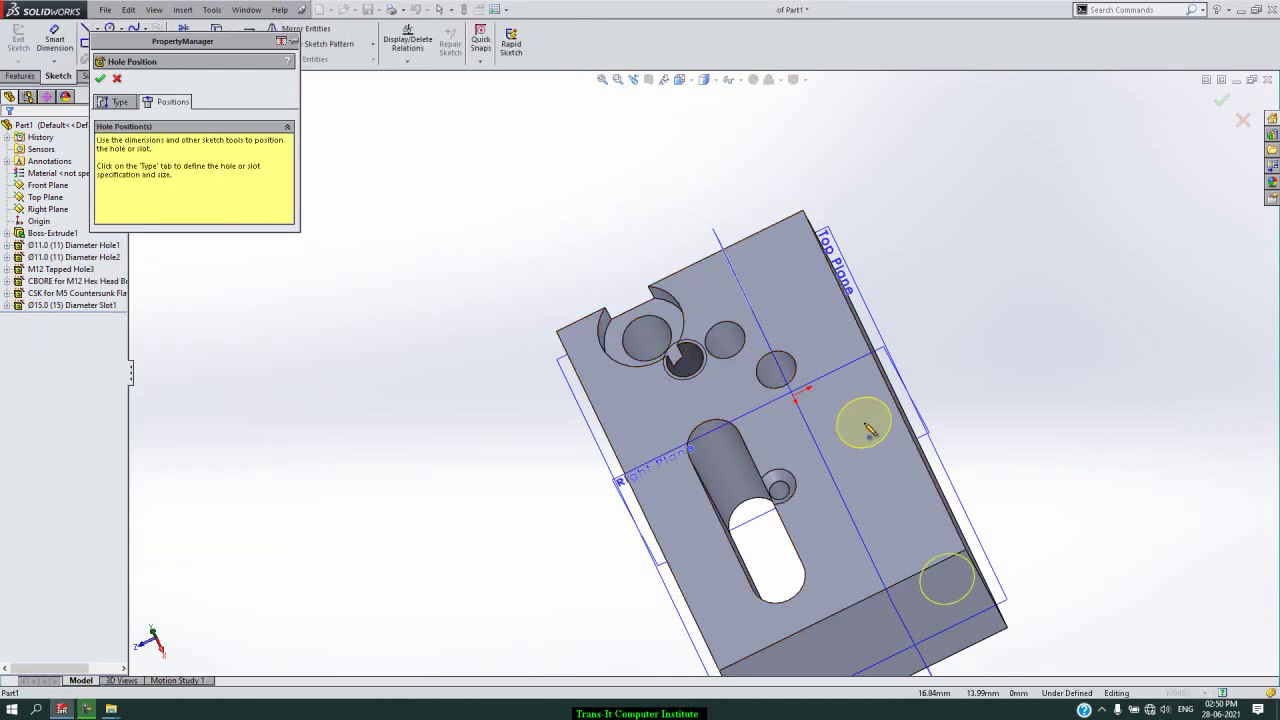
pyautogui.click(866, 427)
pyautogui.press('Return')
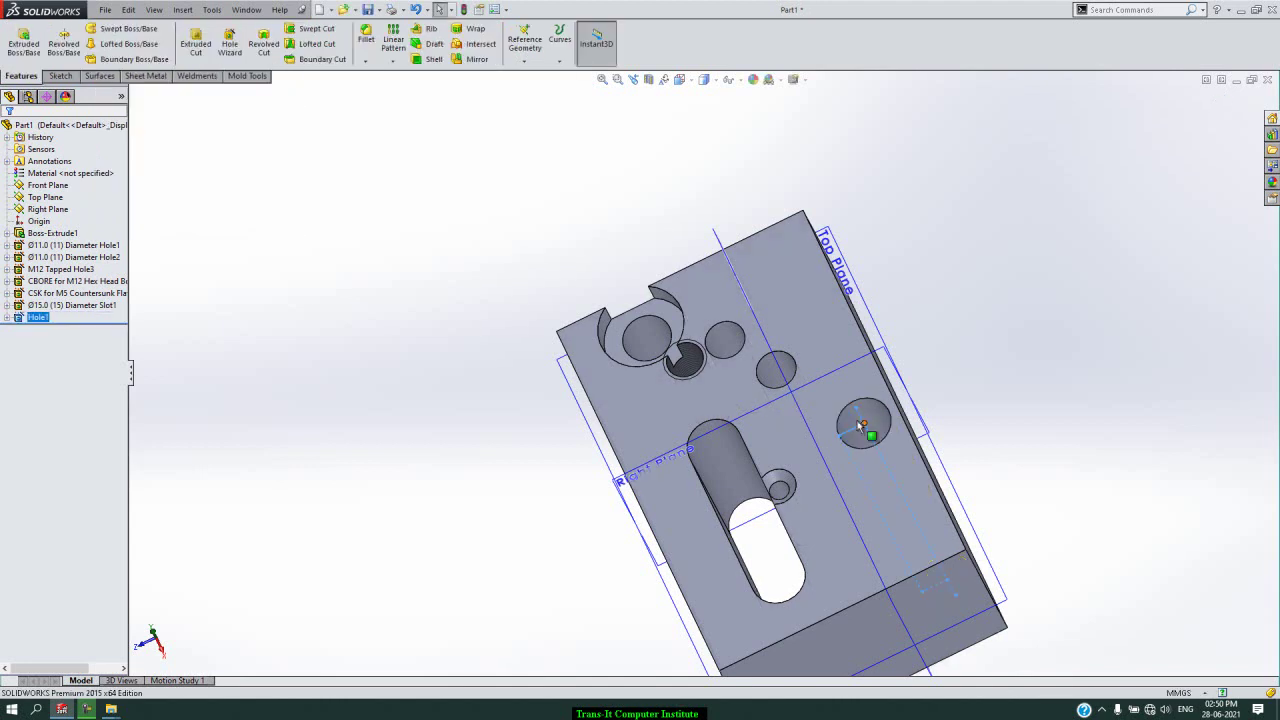
pyautogui.click(540, 166)
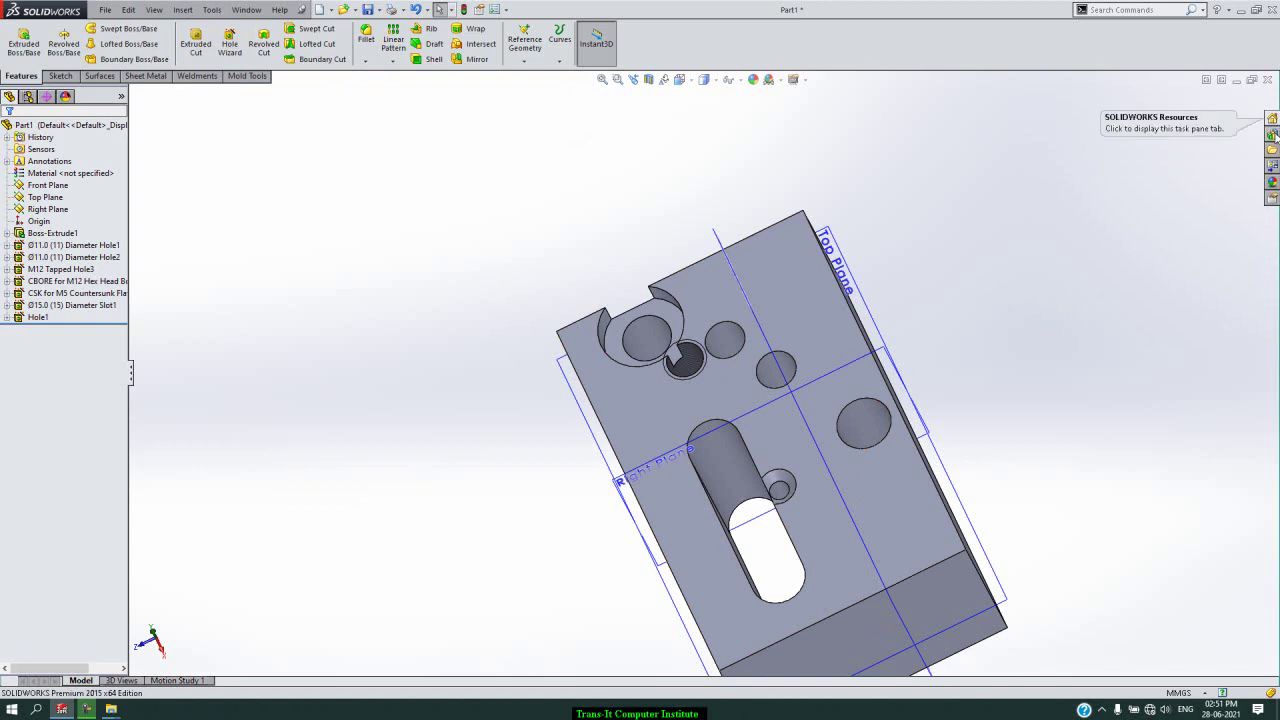
# Step: Browse Toolbox to ISO > Bolts and Screws > Hex Bolts - Structural and bring up ISO 7411 bolt options
pyautogui.click(1273, 134)
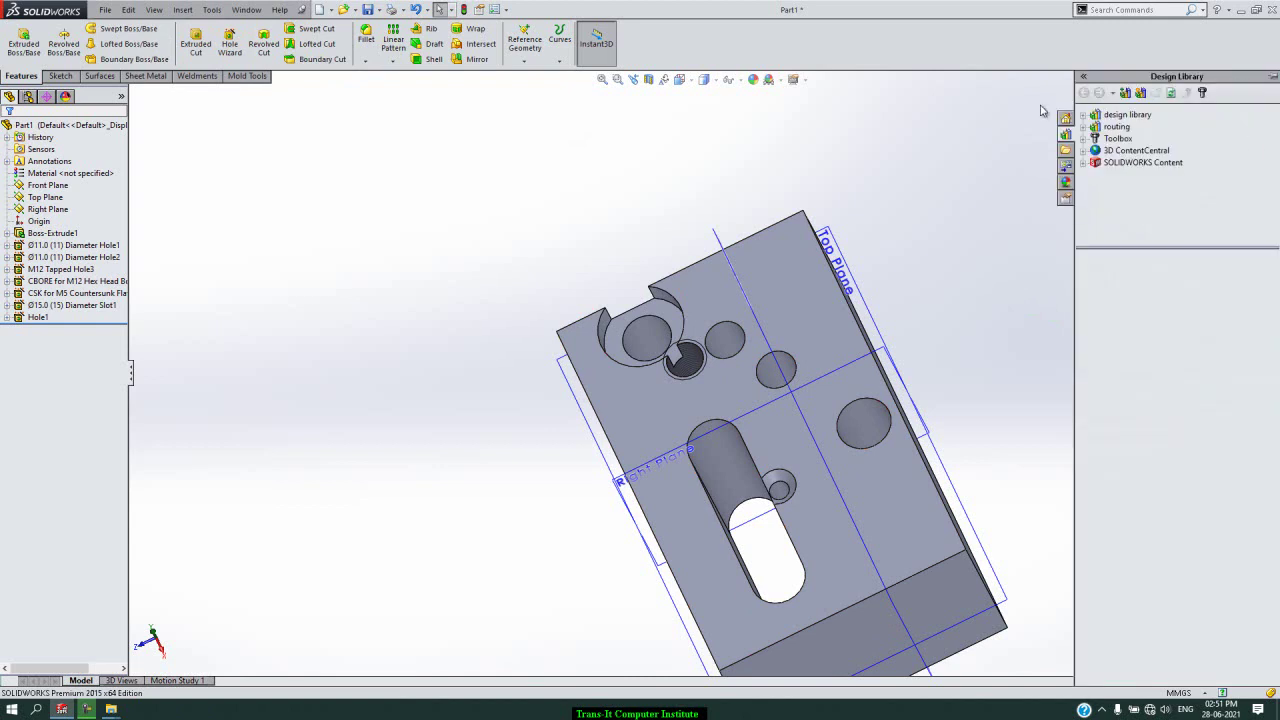
pyautogui.click(1120, 139)
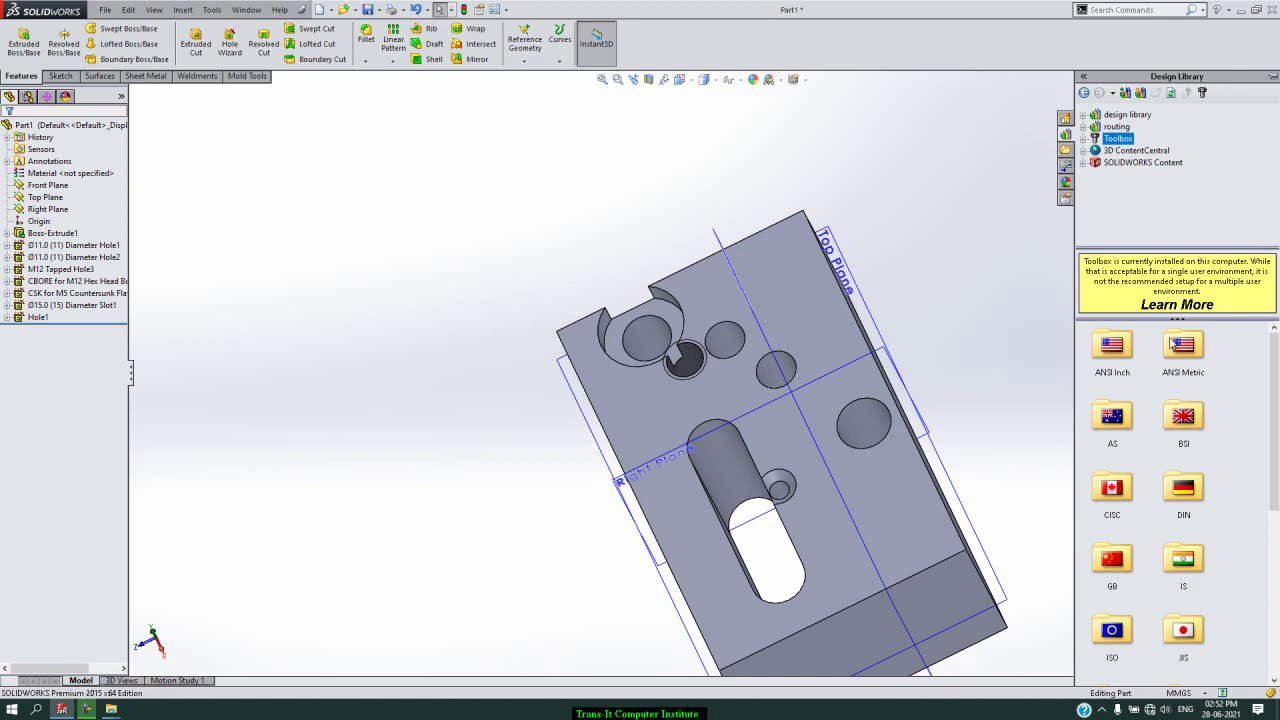
pyautogui.scroll(-3, 1178, 355)
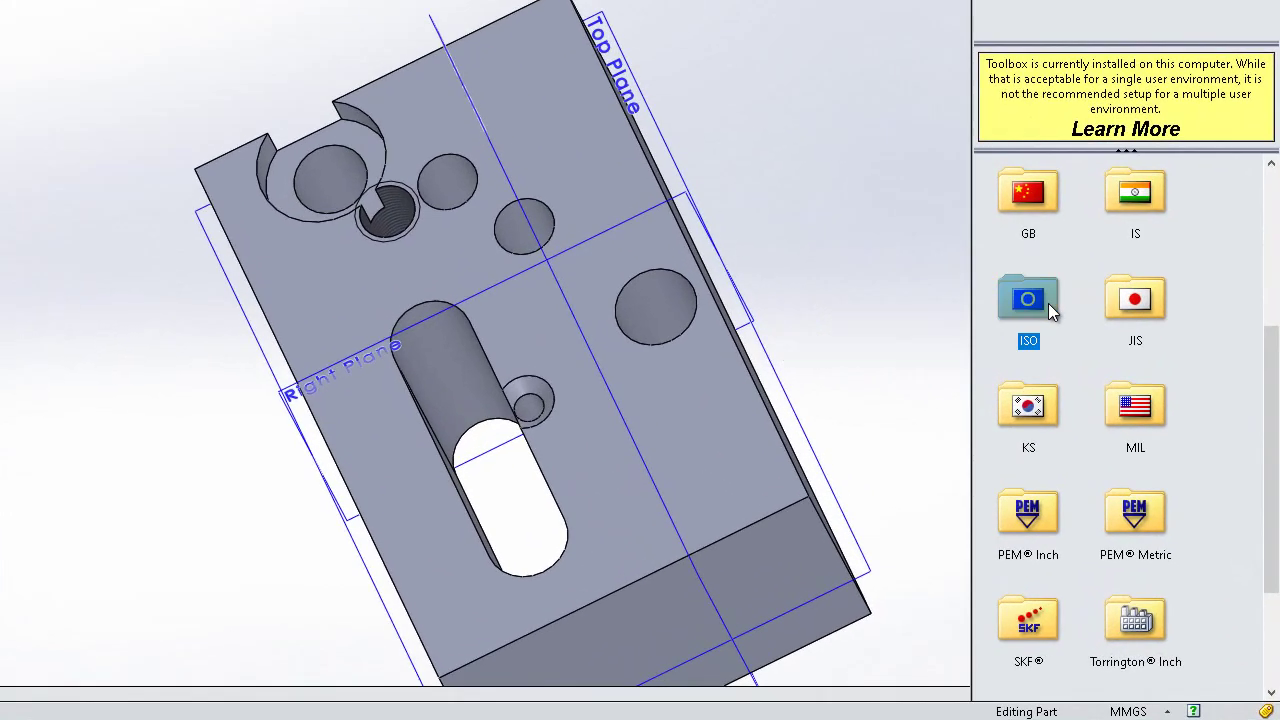
pyautogui.doubleClick(1127, 424)
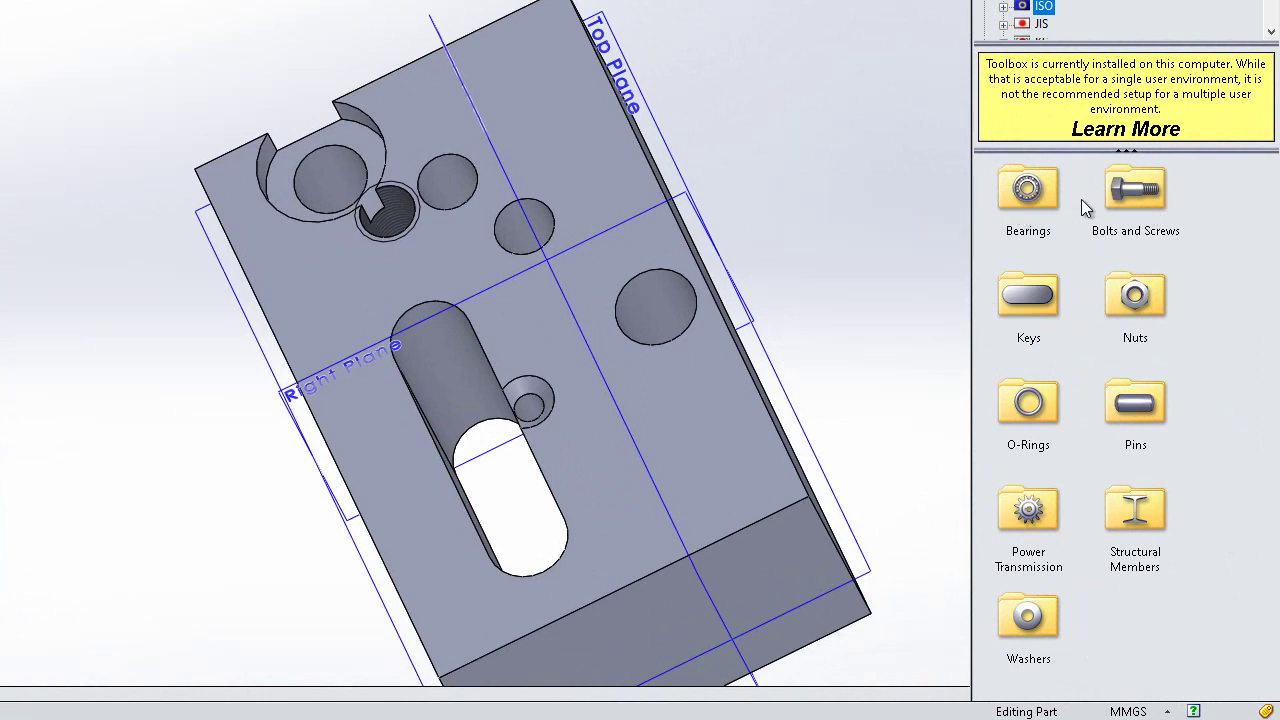
pyautogui.click(1175, 180)
pyautogui.doubleClick(1174, 178)
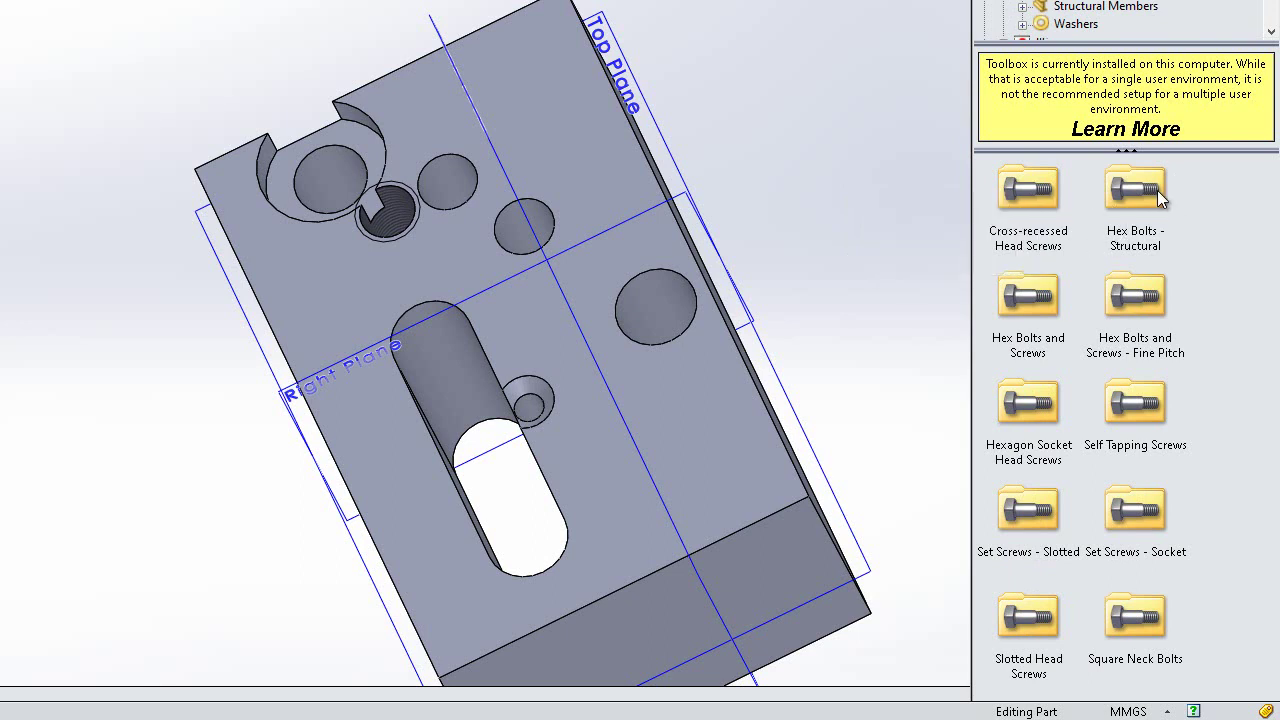
pyautogui.doubleClick(1157, 190)
pyautogui.moveTo(1135, 190)
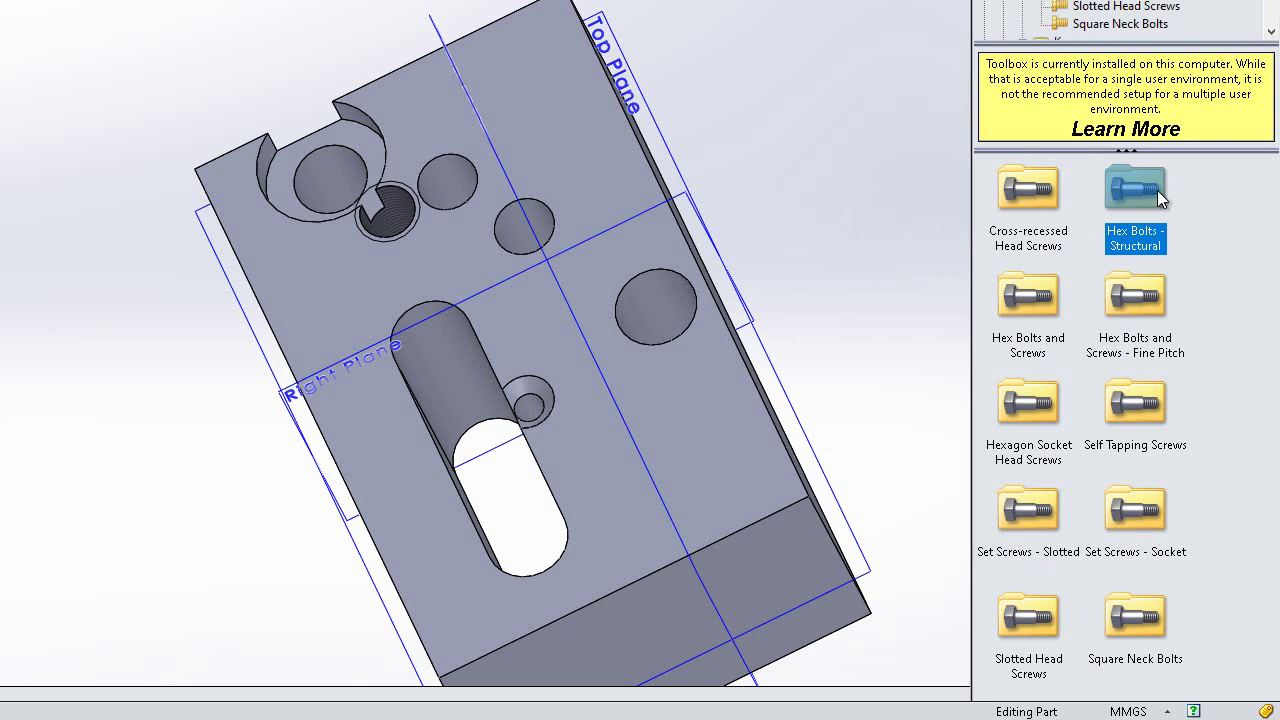
pyautogui.click(1130, 222)
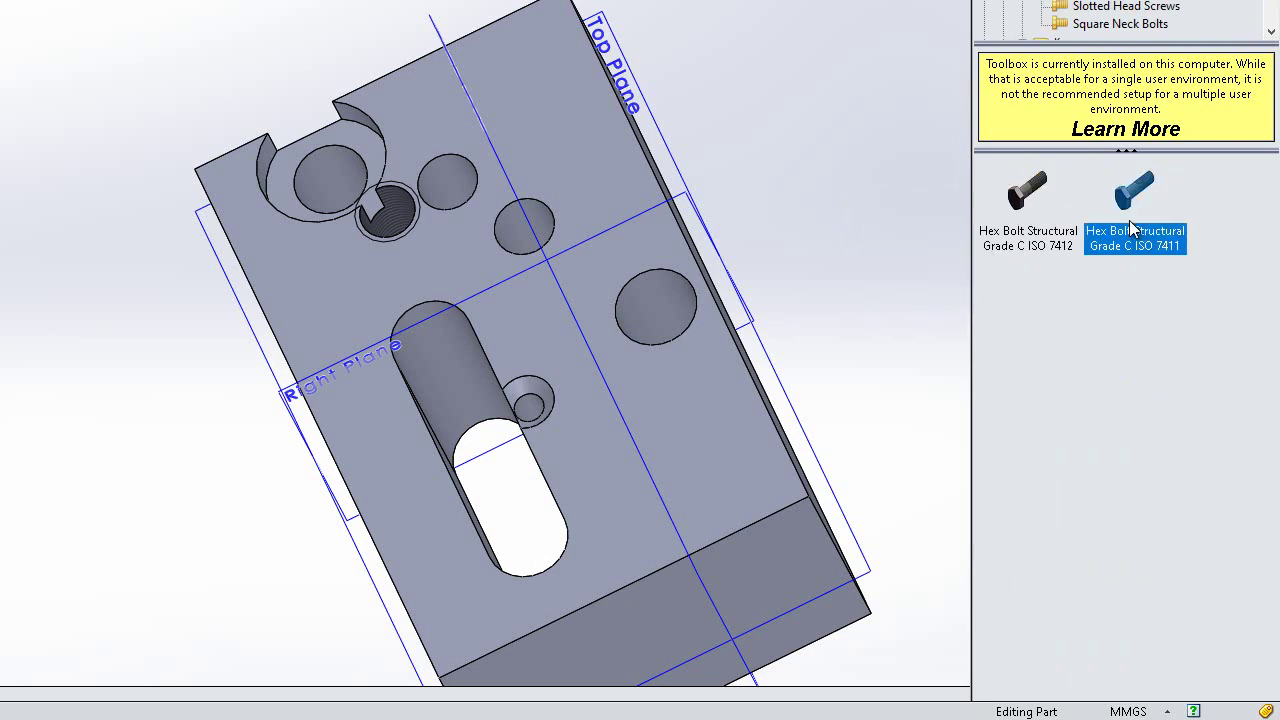
pyautogui.rightClick(1130, 222)
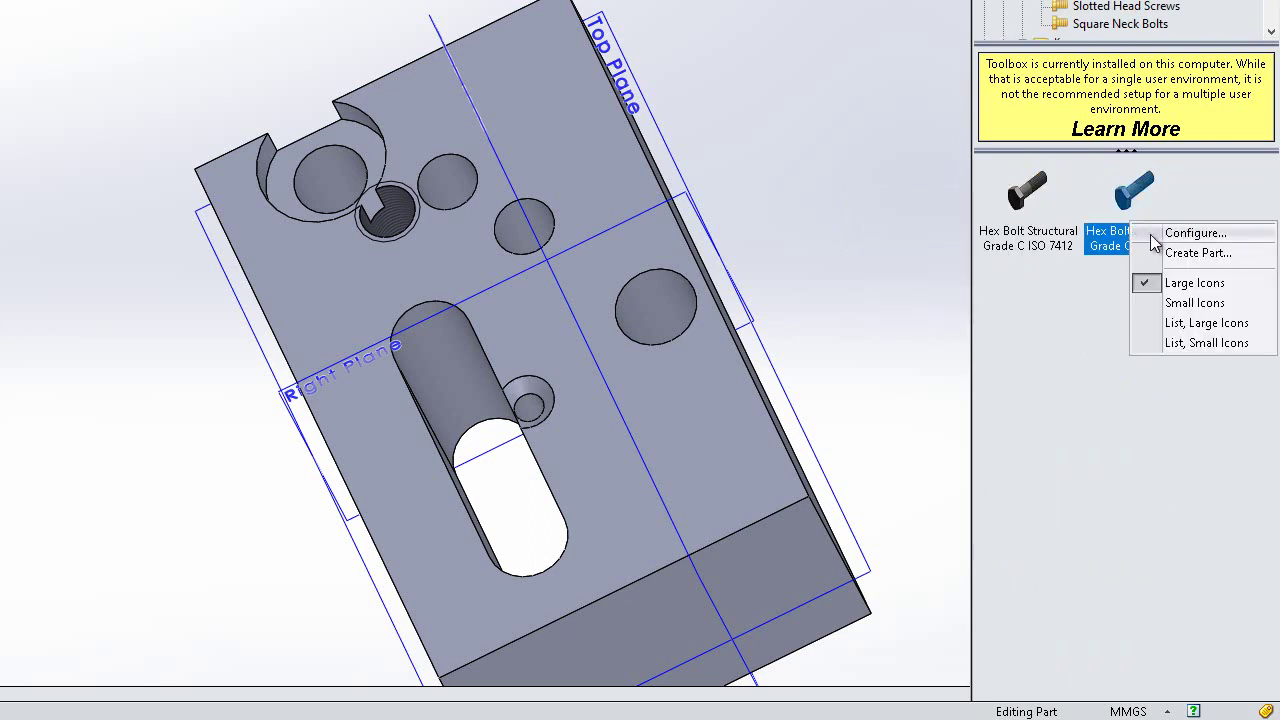
# Step: Create an ISO 7411 bolt part sized M20 with Chamfer finish and 75 length
pyautogui.click(1198, 253)
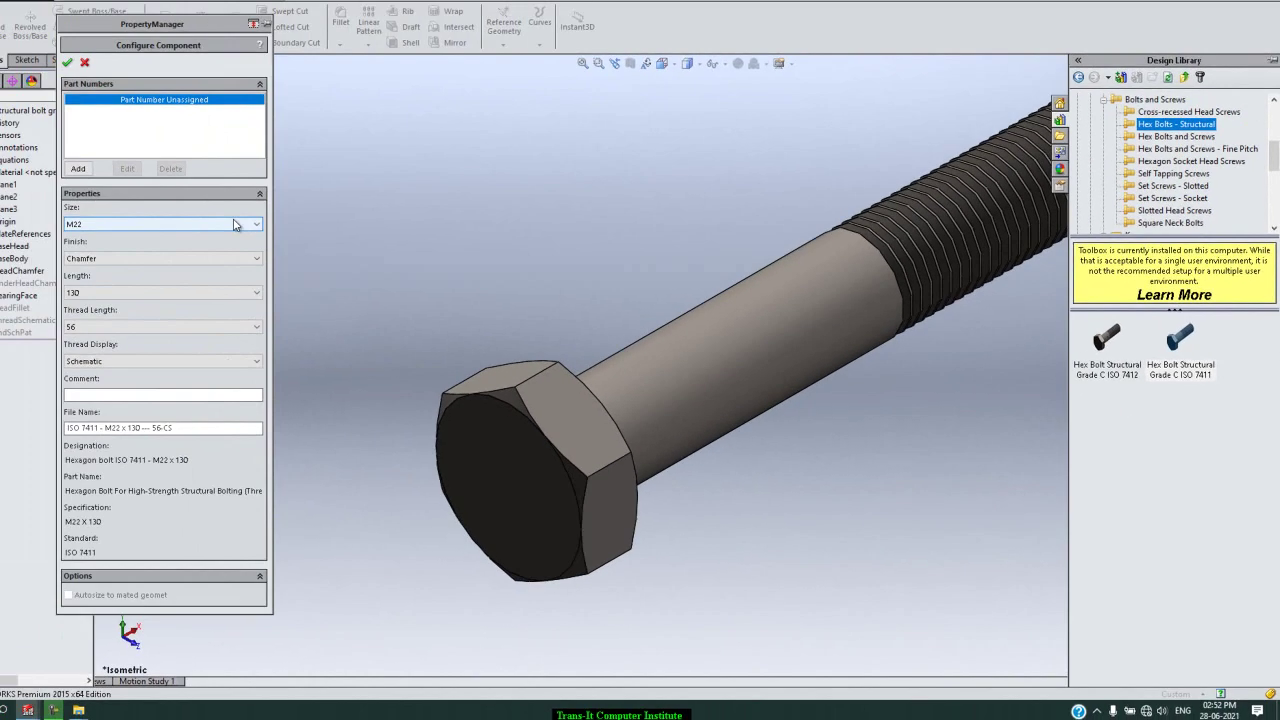
pyautogui.click(208, 236)
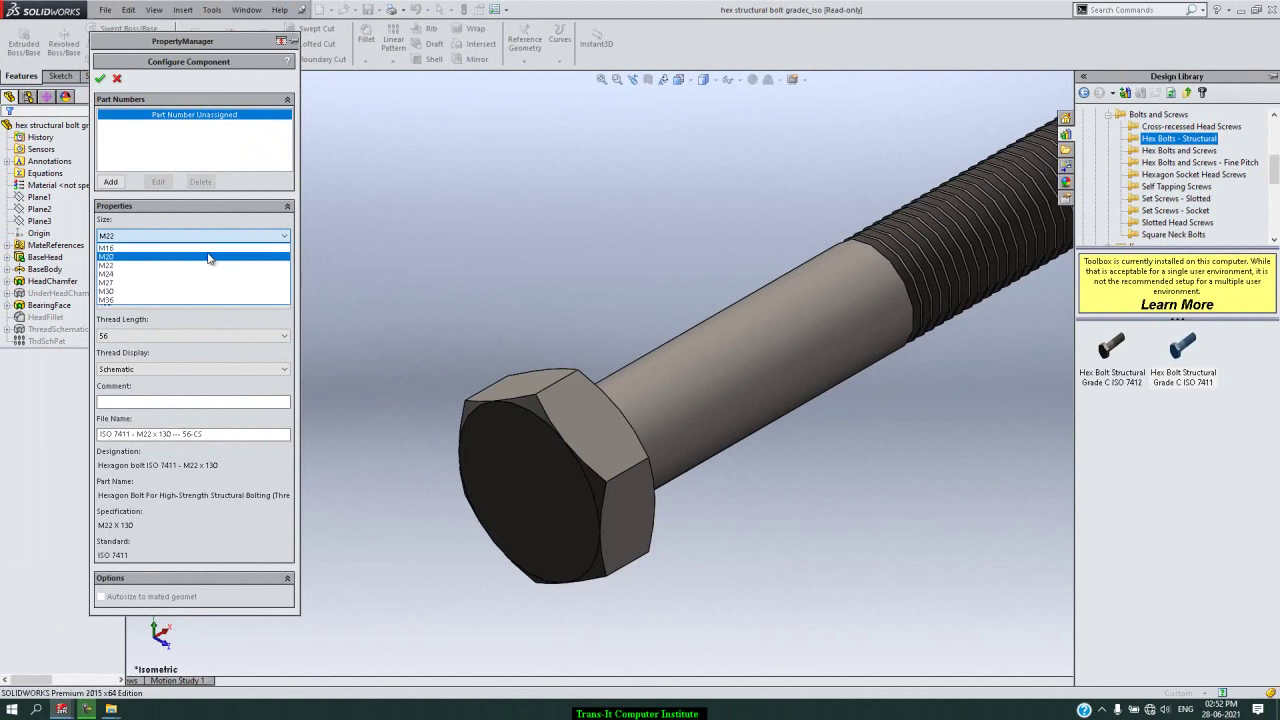
pyautogui.click(200, 257)
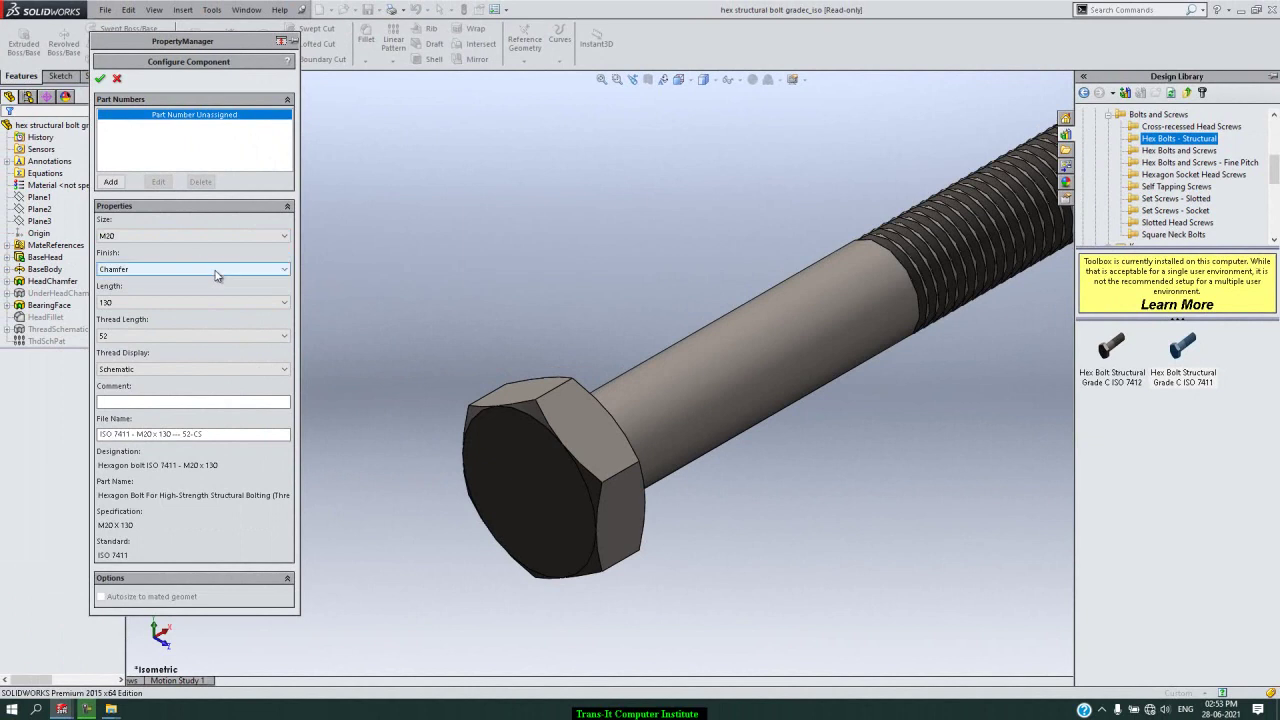
pyautogui.click(215, 272)
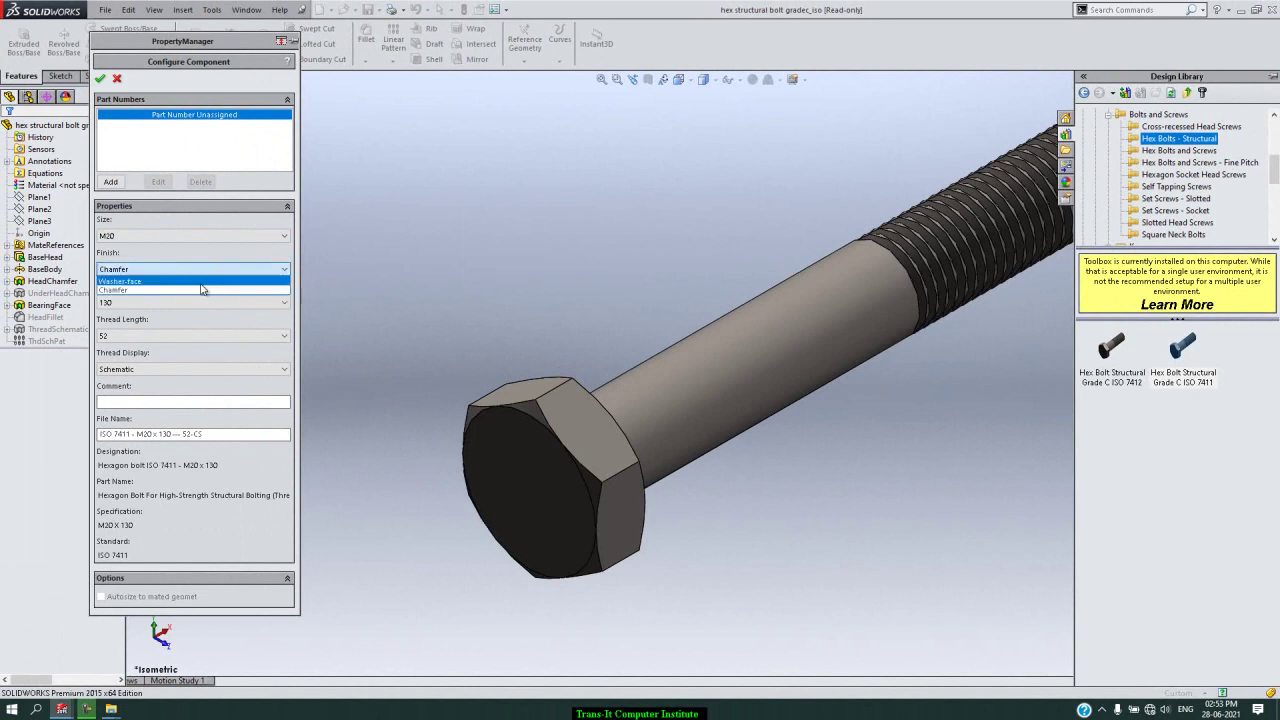
pyautogui.click(155, 281)
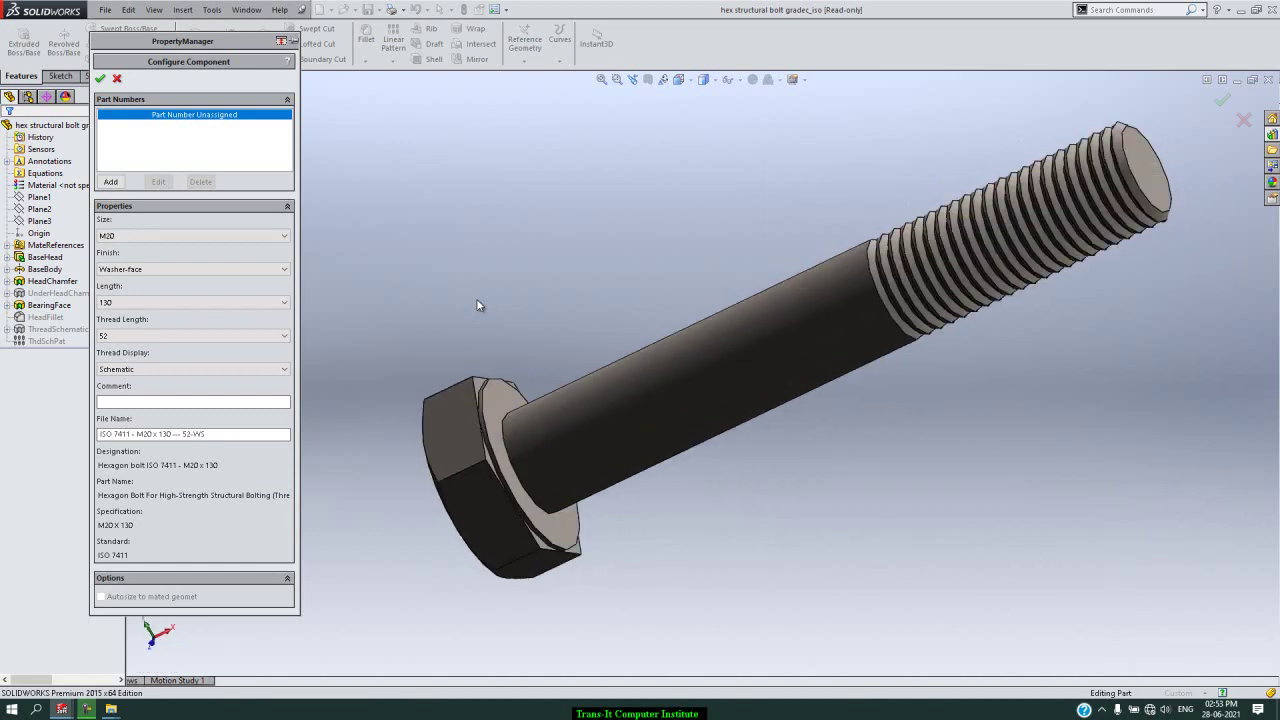
pyautogui.click(231, 269)
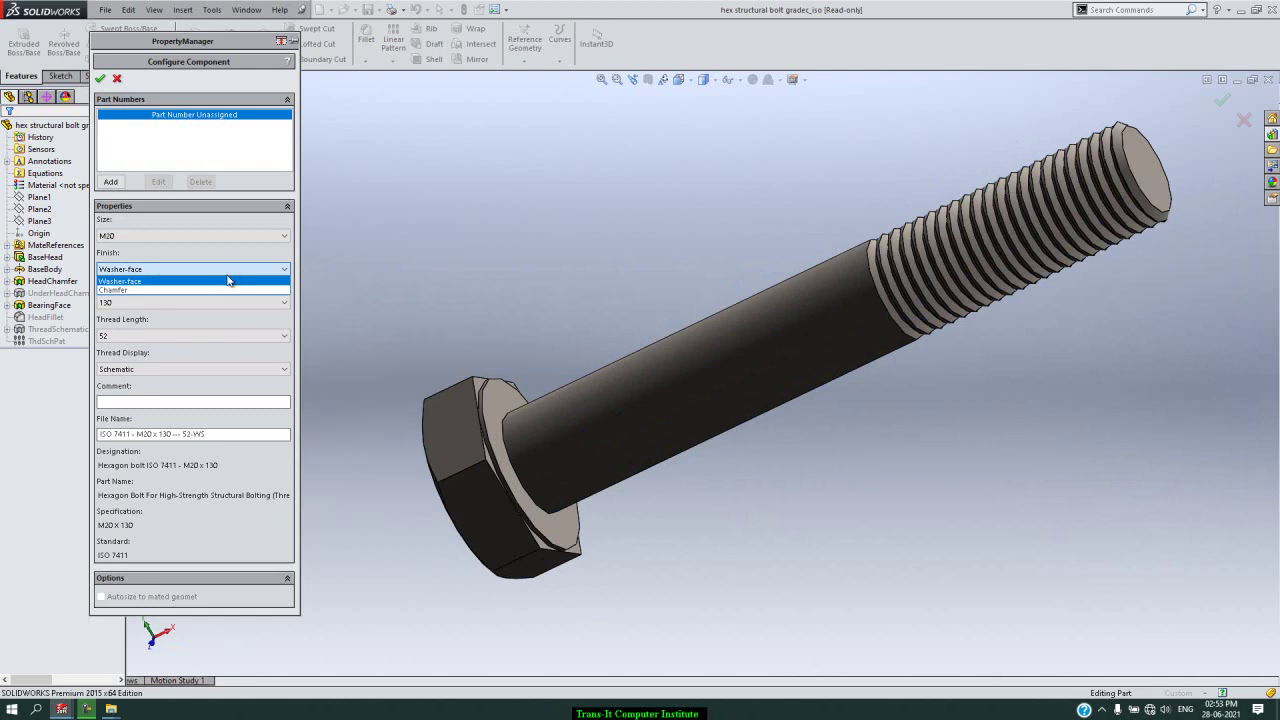
pyautogui.click(130, 290)
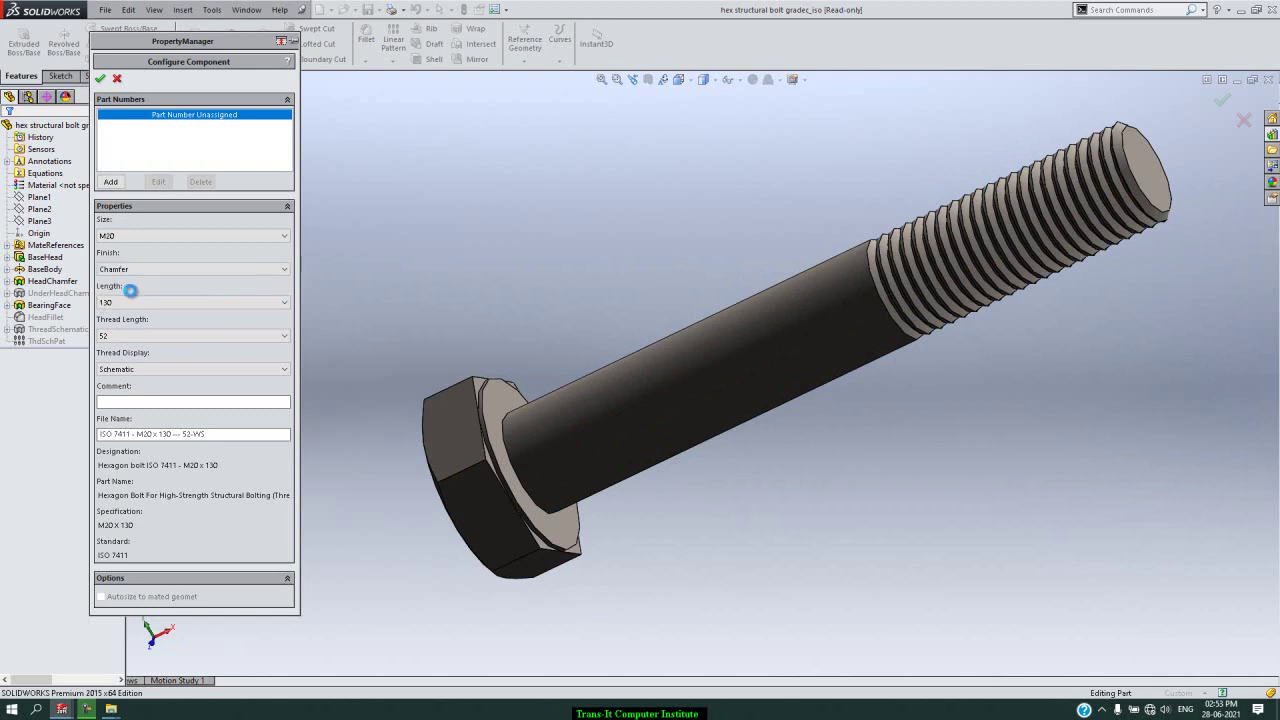
pyautogui.click(209, 306)
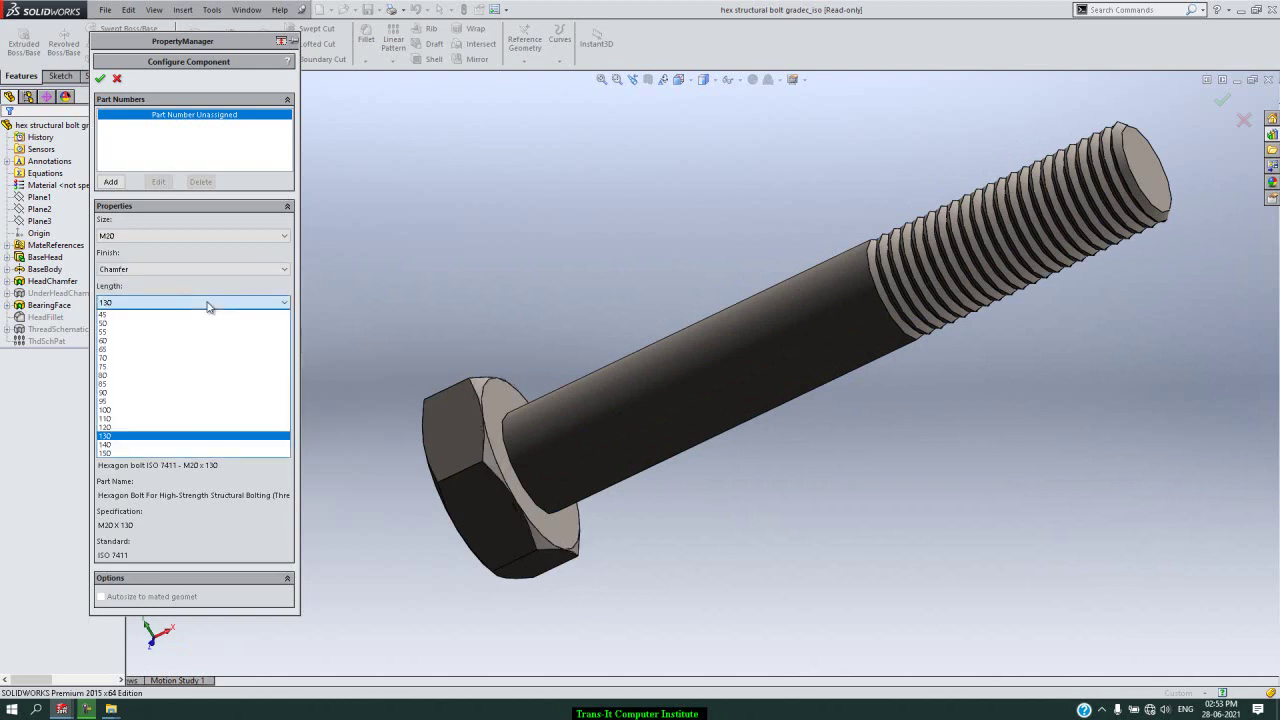
pyautogui.click(165, 368)
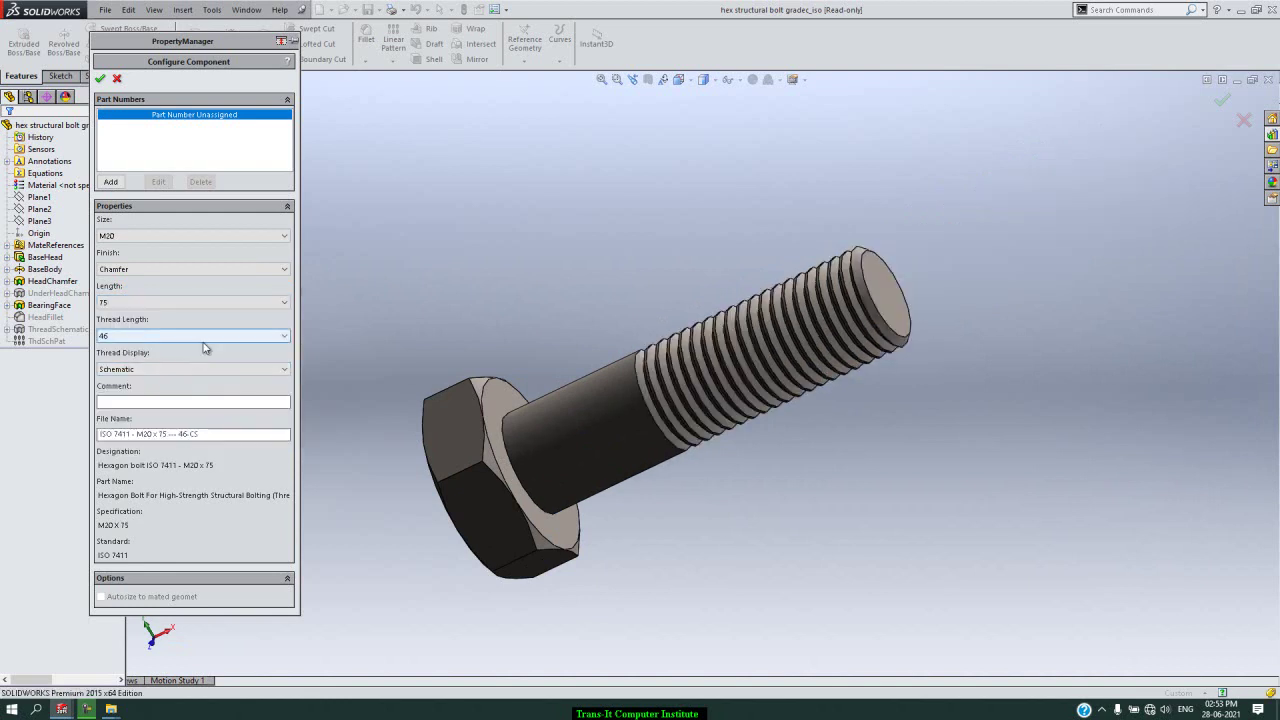
# Step: Set the bolt's thread length to 46 while keeping the 75 length
pyautogui.click(205, 340)
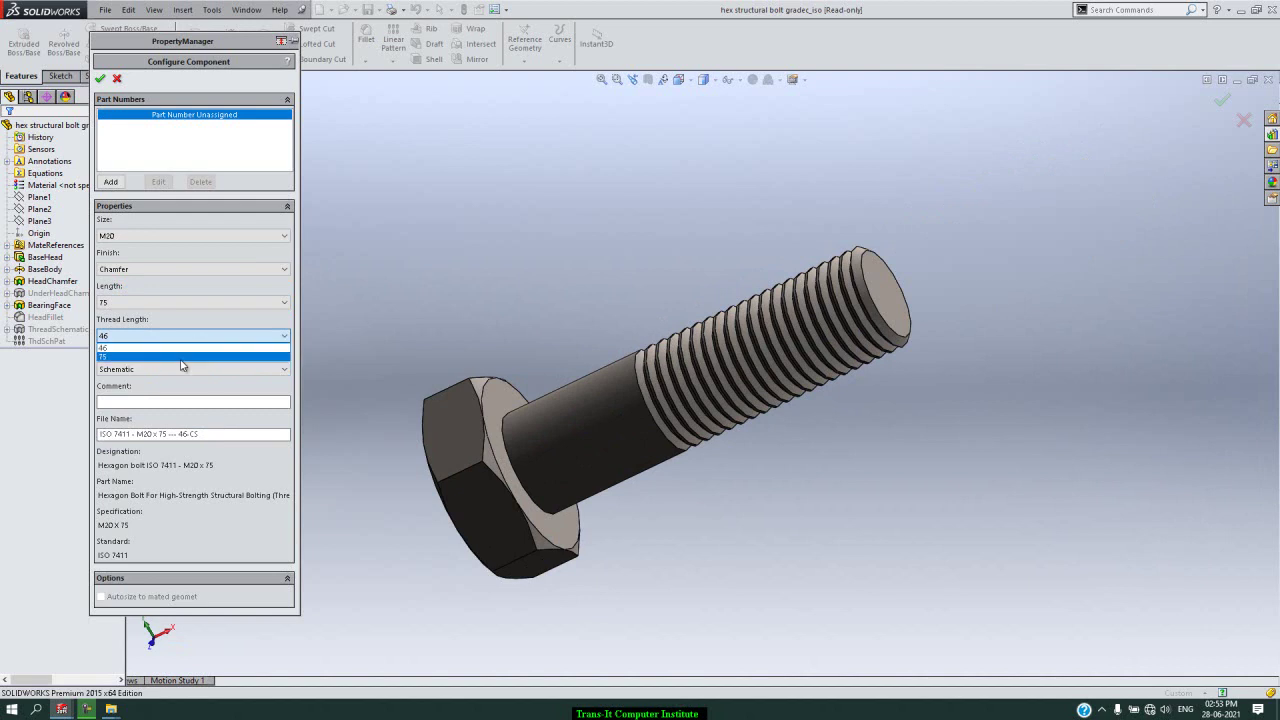
pyautogui.click(182, 357)
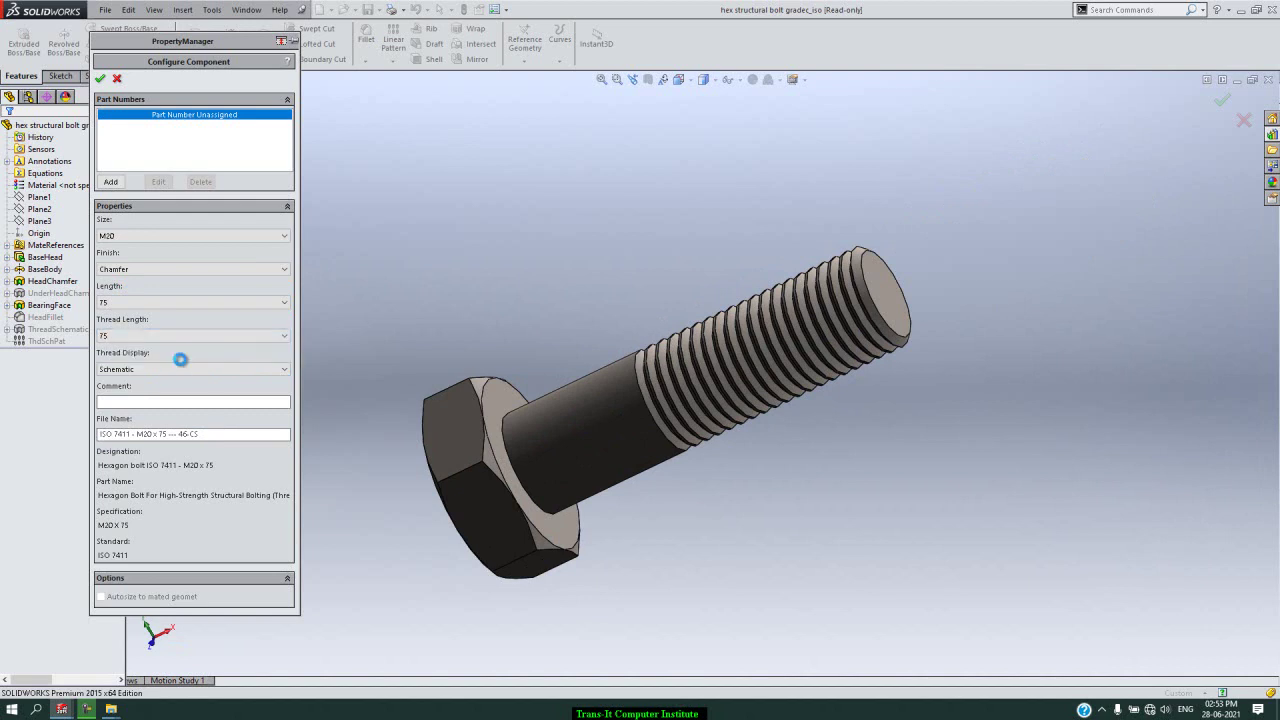
pyautogui.click(205, 304)
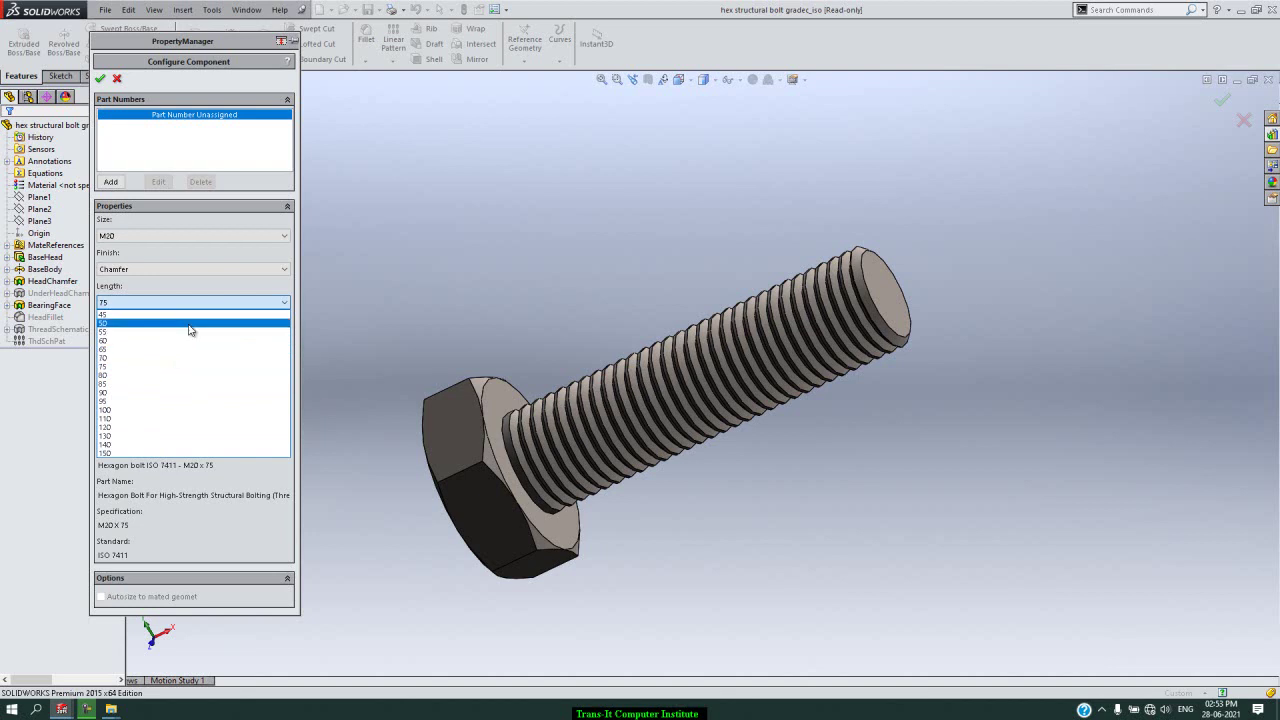
pyautogui.click(366, 343)
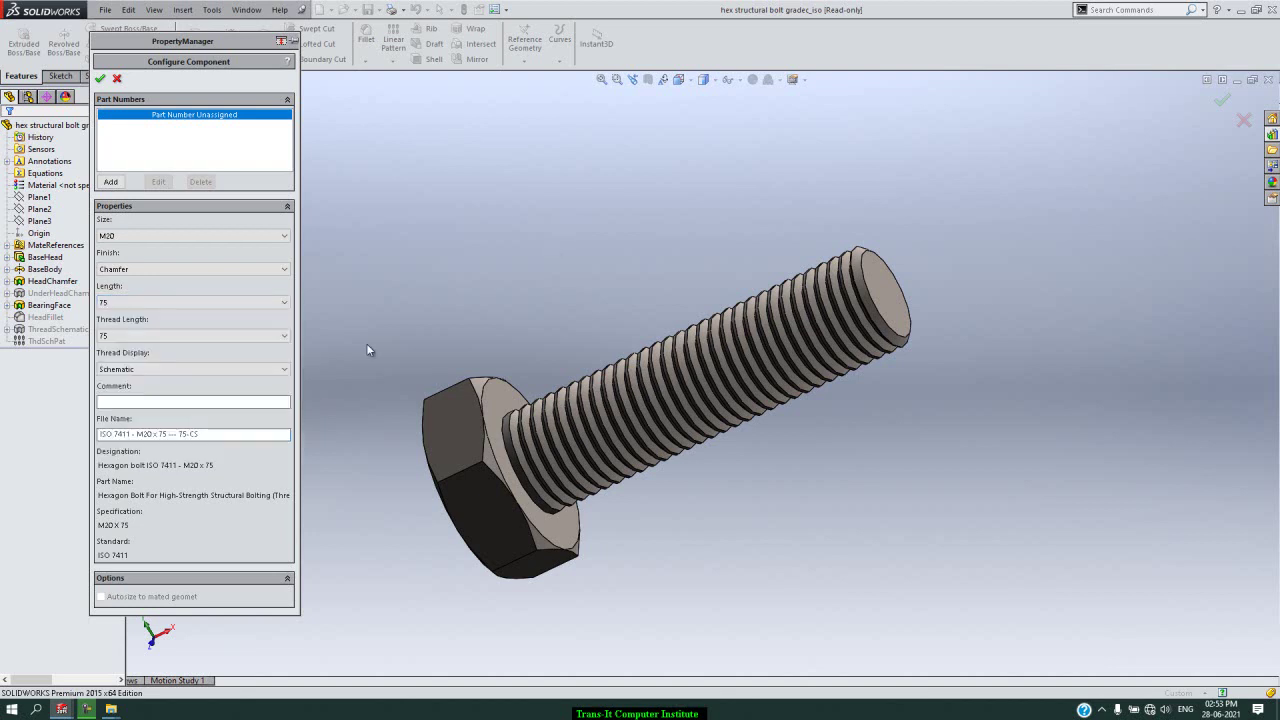
pyautogui.click(287, 336)
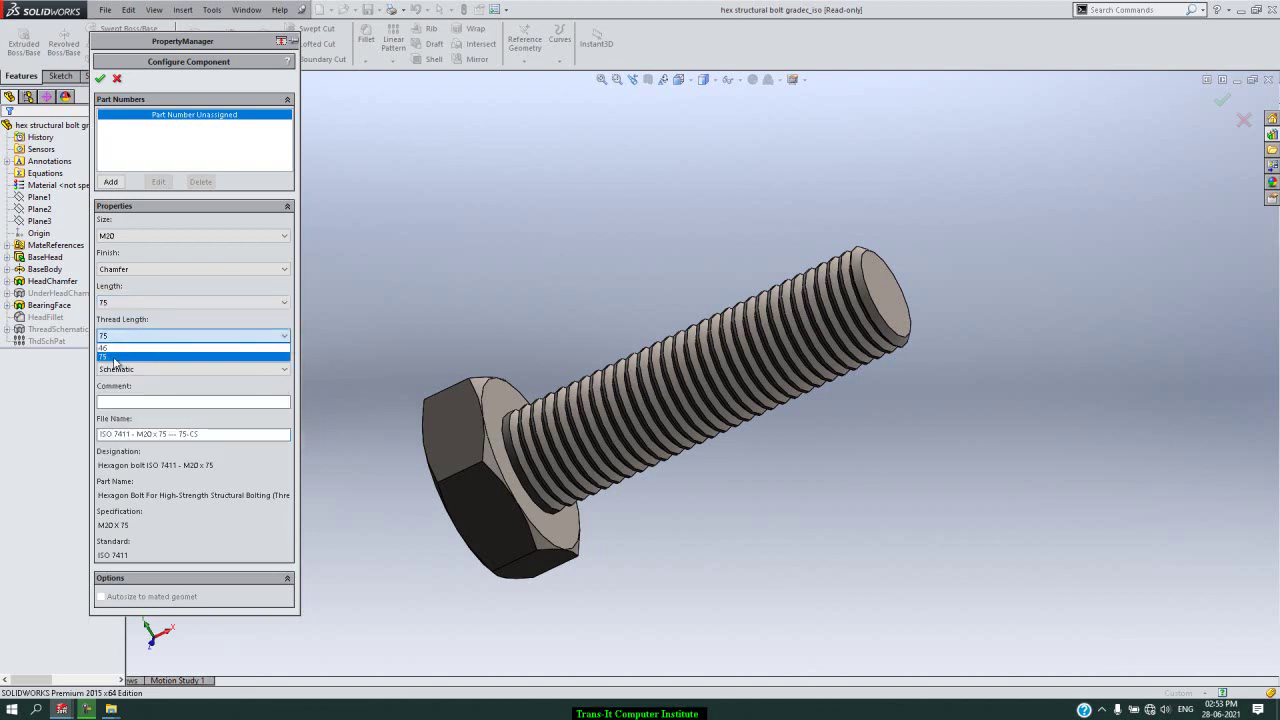
pyautogui.click(120, 349)
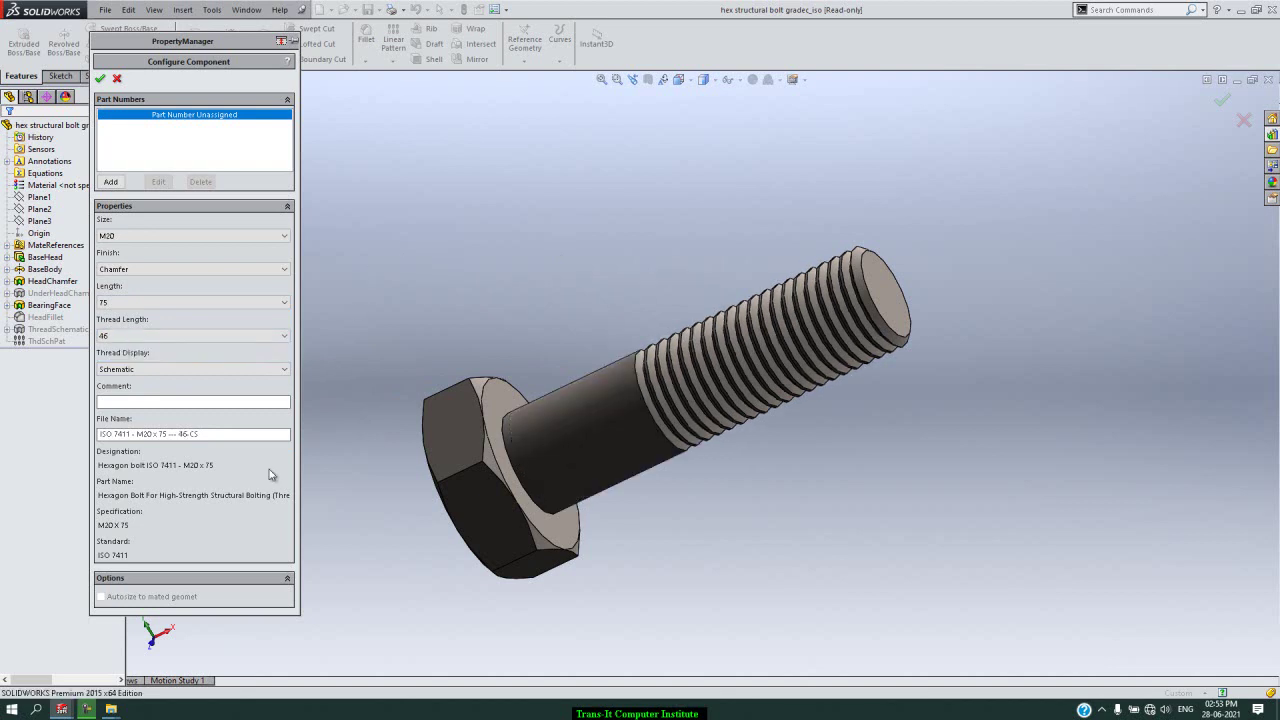
# Step: Choose Schematic thread display and generate the M20 x 75 bolt part
pyautogui.click(270, 370)
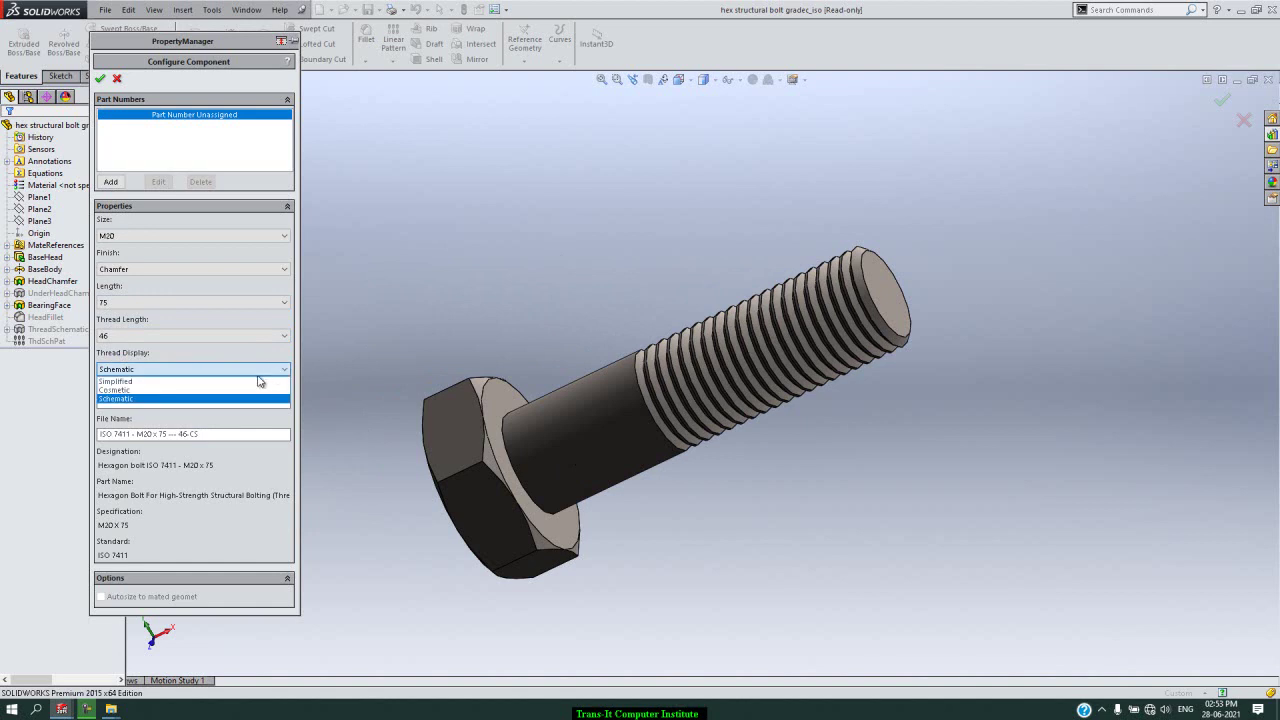
pyautogui.click(265, 381)
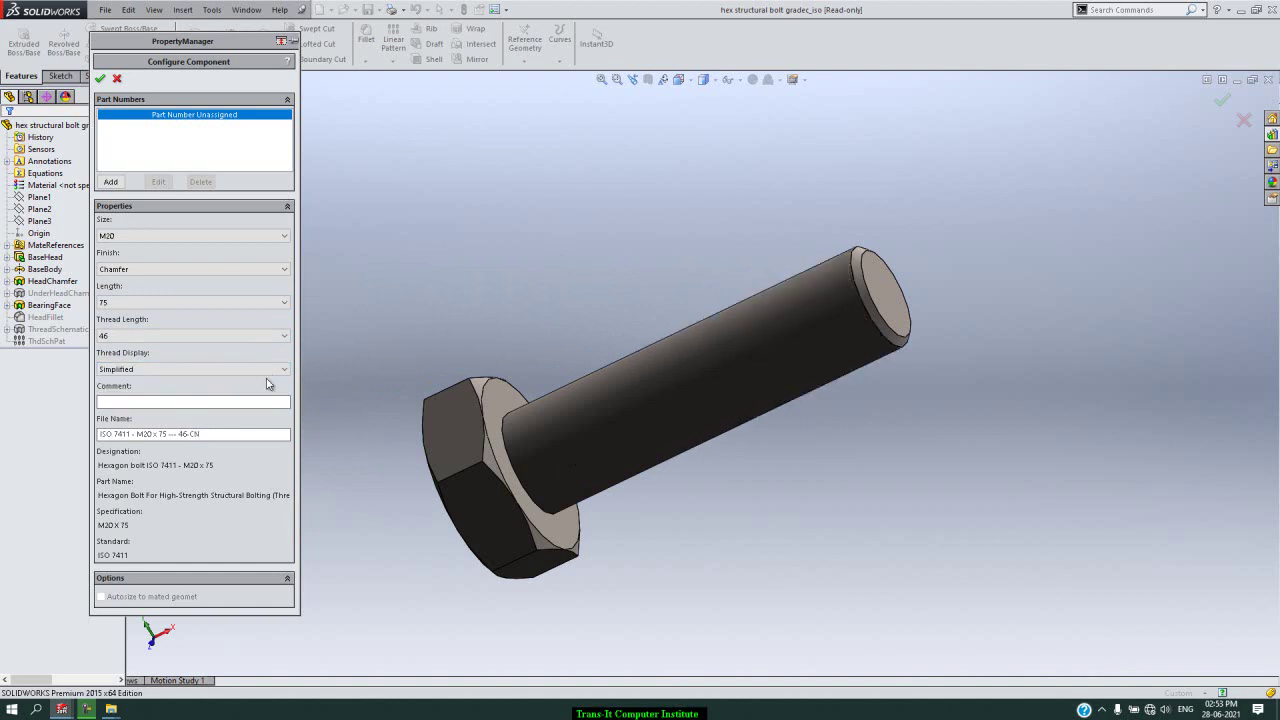
pyautogui.click(274, 372)
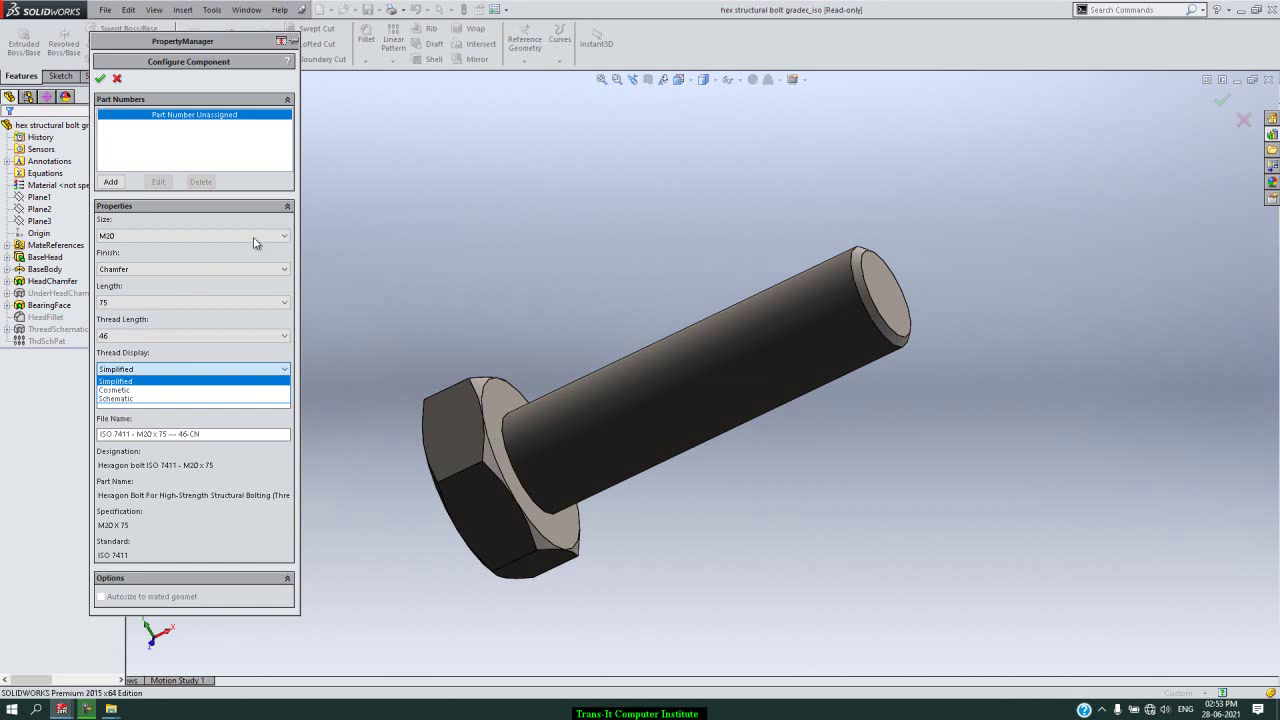
pyautogui.click(127, 392)
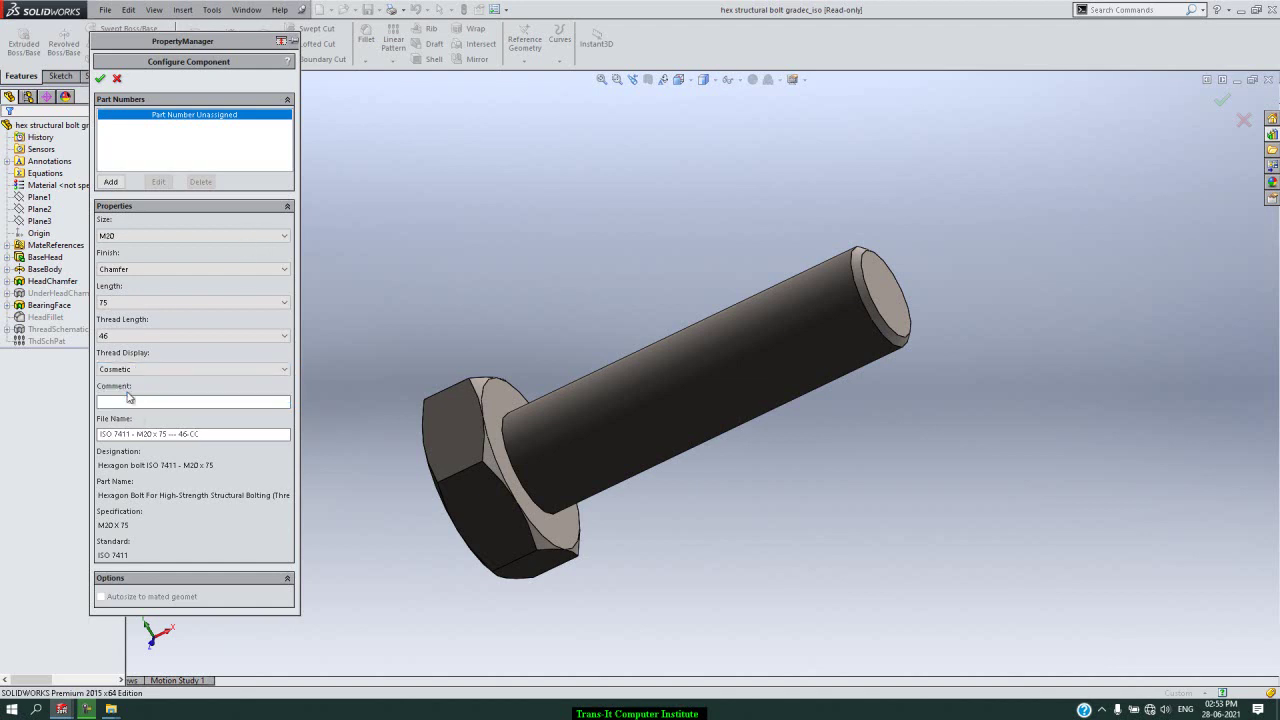
pyautogui.click(155, 370)
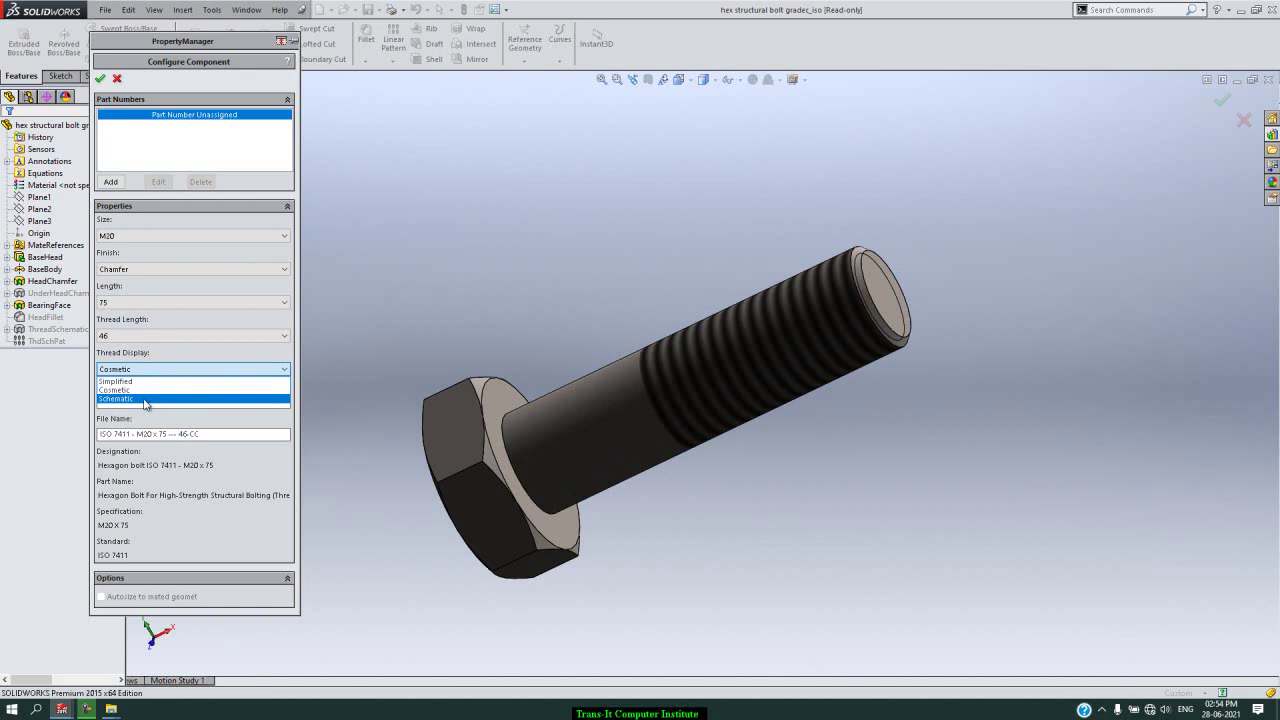
pyautogui.click(145, 400)
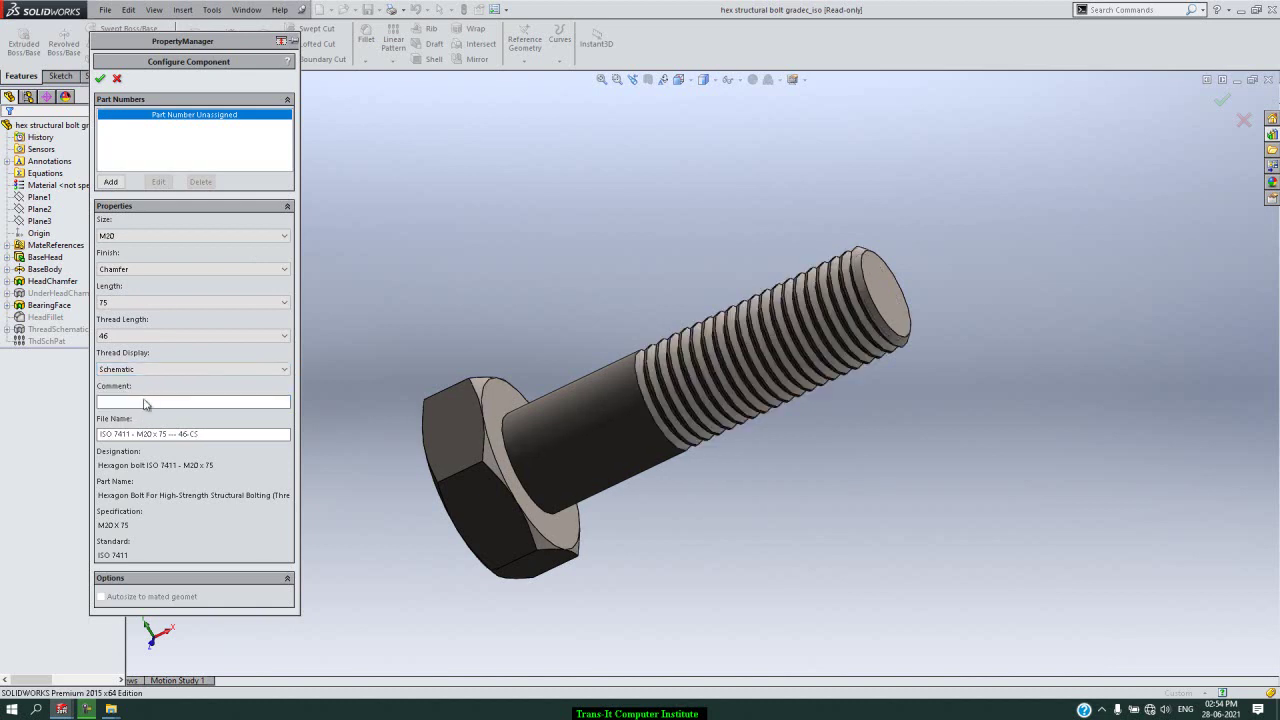
pyautogui.click(102, 80)
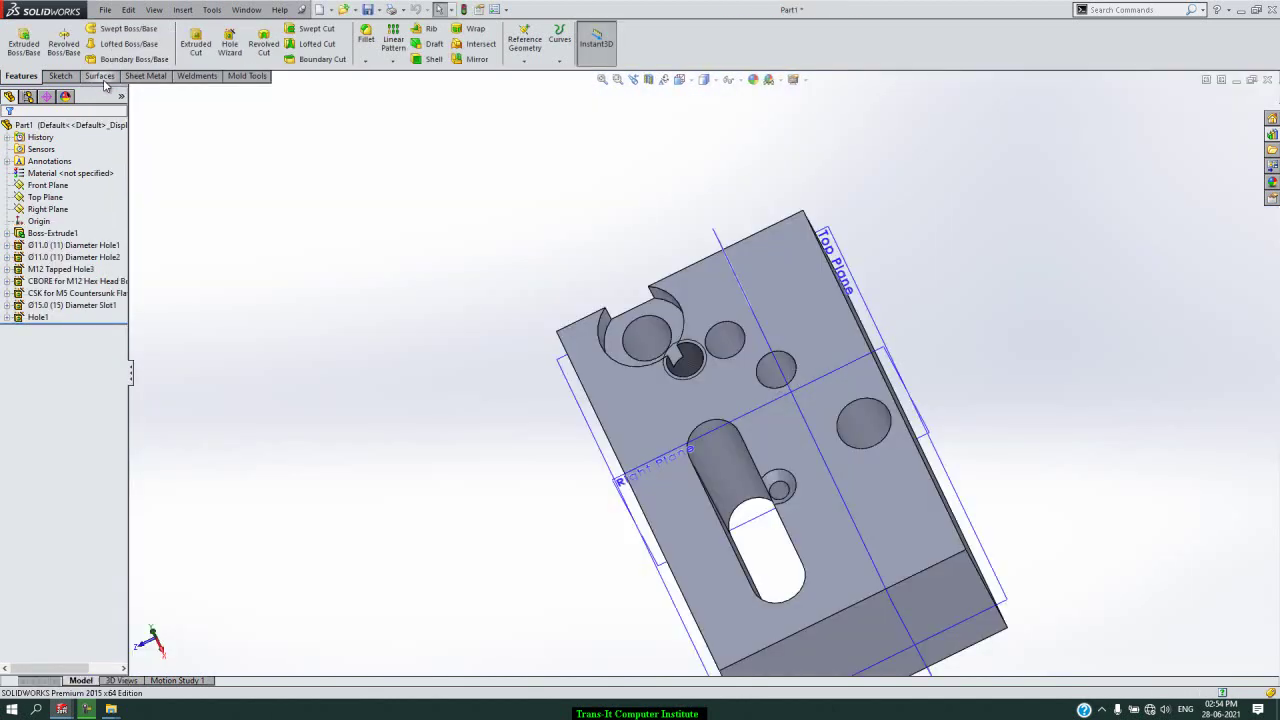
# Step: Switch to the ISO 7411 M20 x 75 bolt document and reopen the Design Library
pyautogui.click(247, 10)
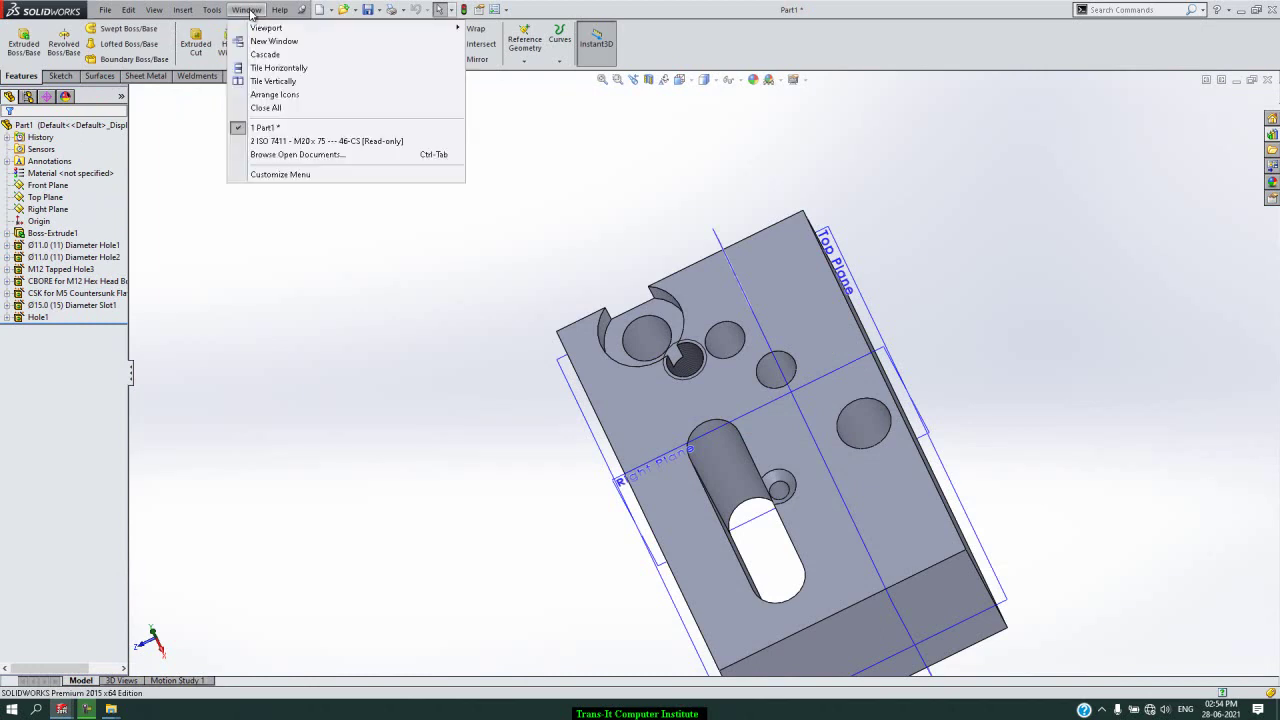
pyautogui.click(316, 141)
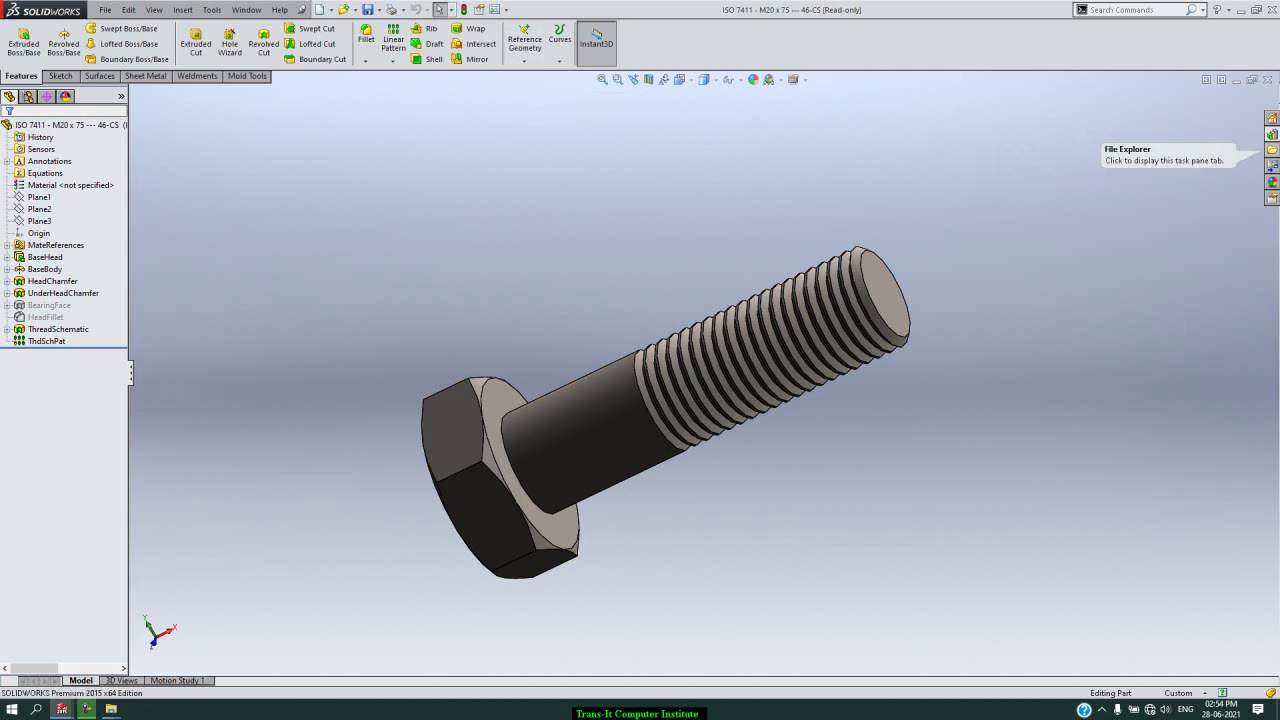
pyautogui.click(1272, 134)
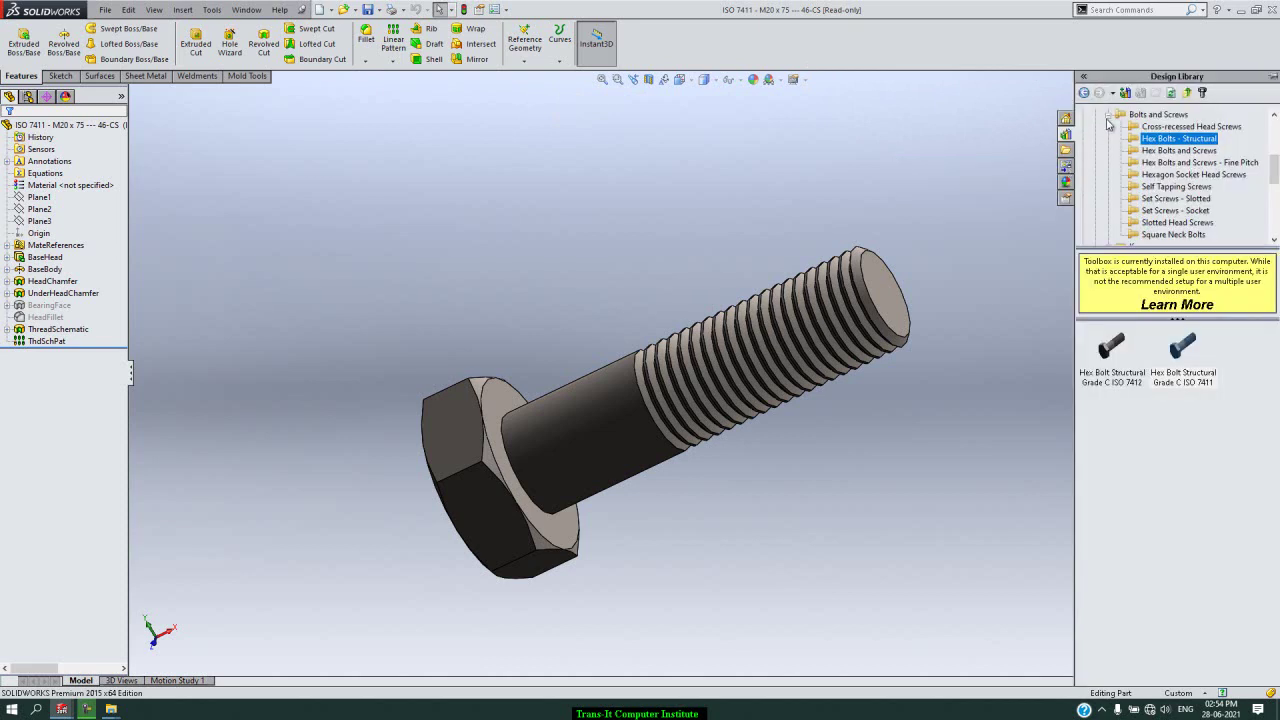
pyautogui.click(1108, 116)
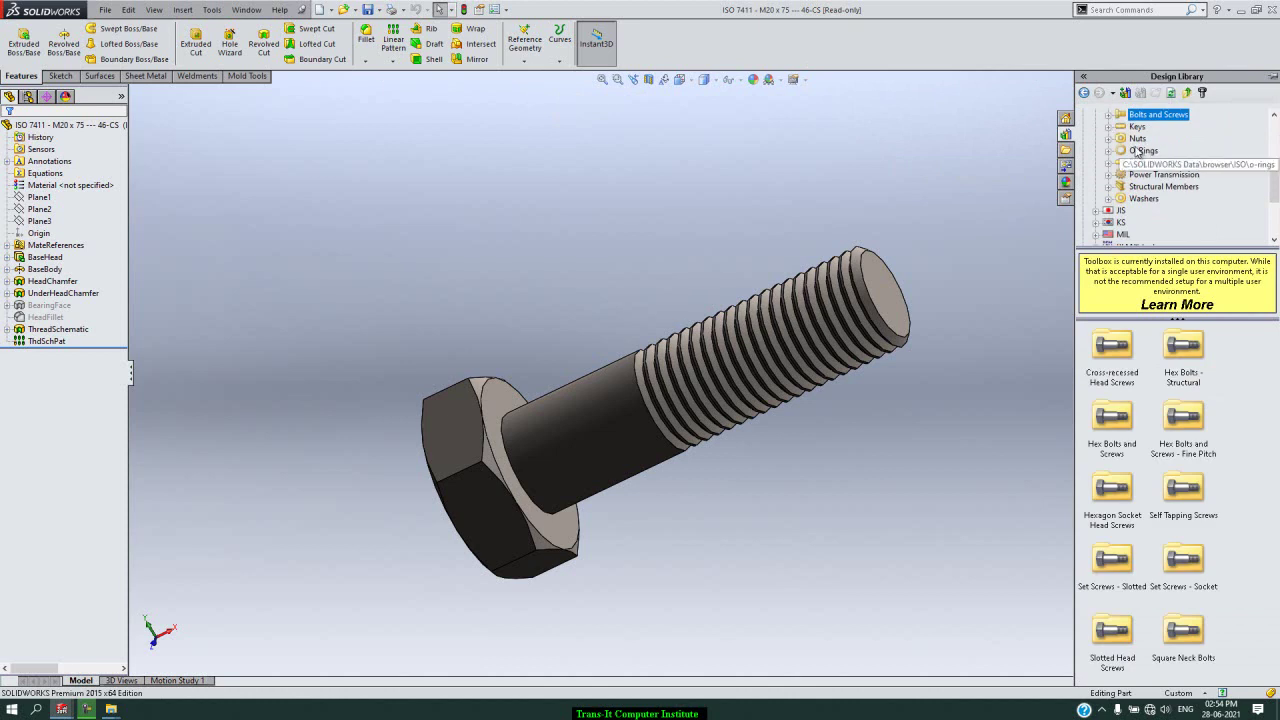
# Step: Browse Nuts > Hex Nuts - Fine Pitch and bring up Hex Nut Style 1 Fine ISO 8674 options
pyautogui.click(1138, 139)
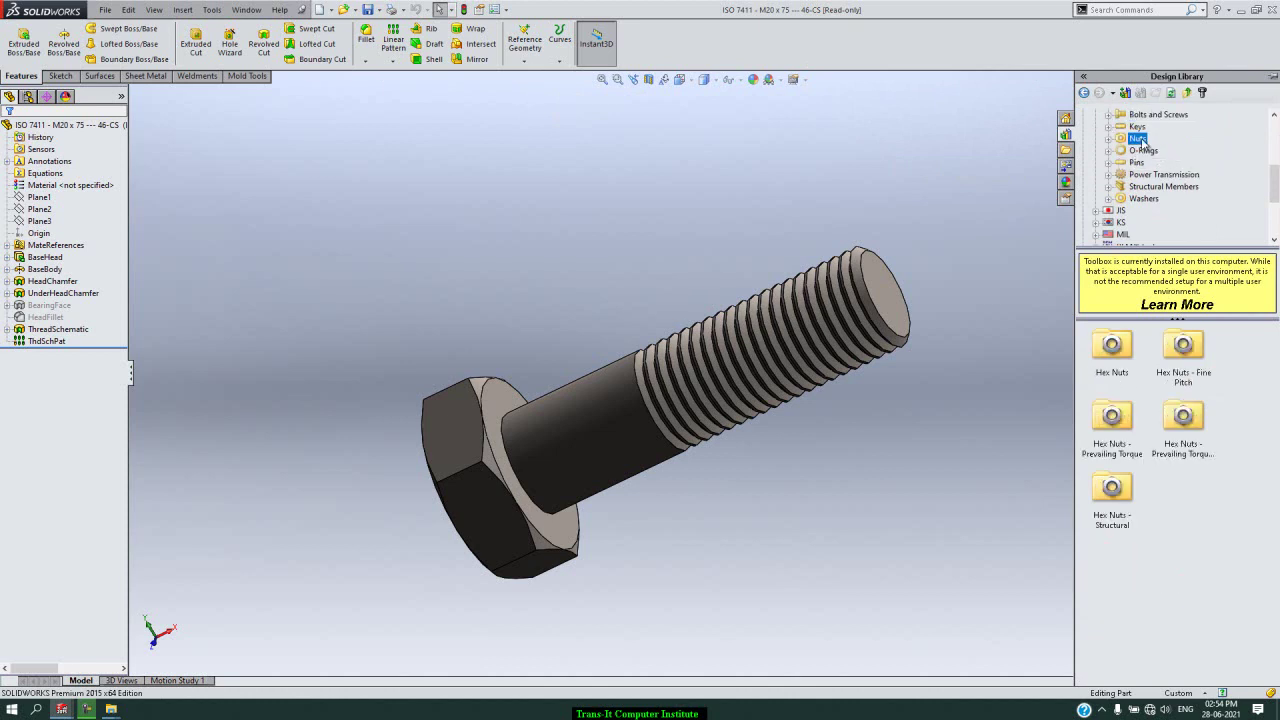
pyautogui.click(1184, 347)
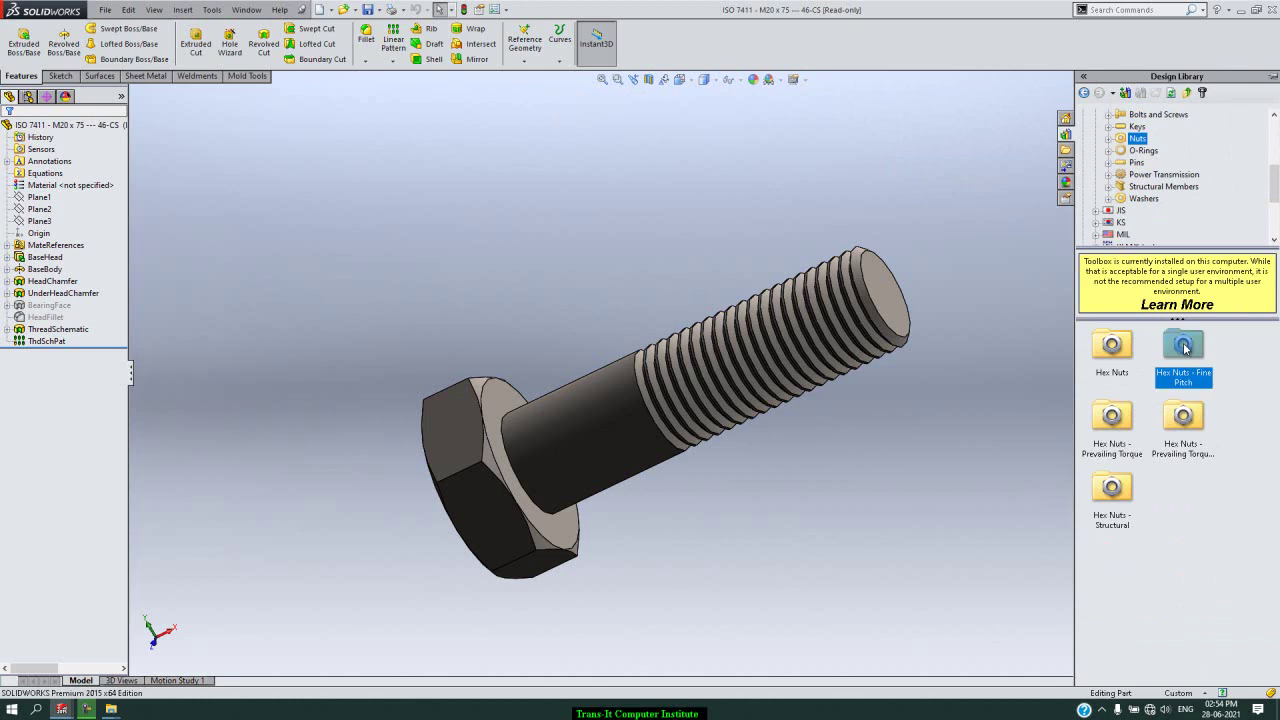
pyautogui.doubleClick(1184, 347)
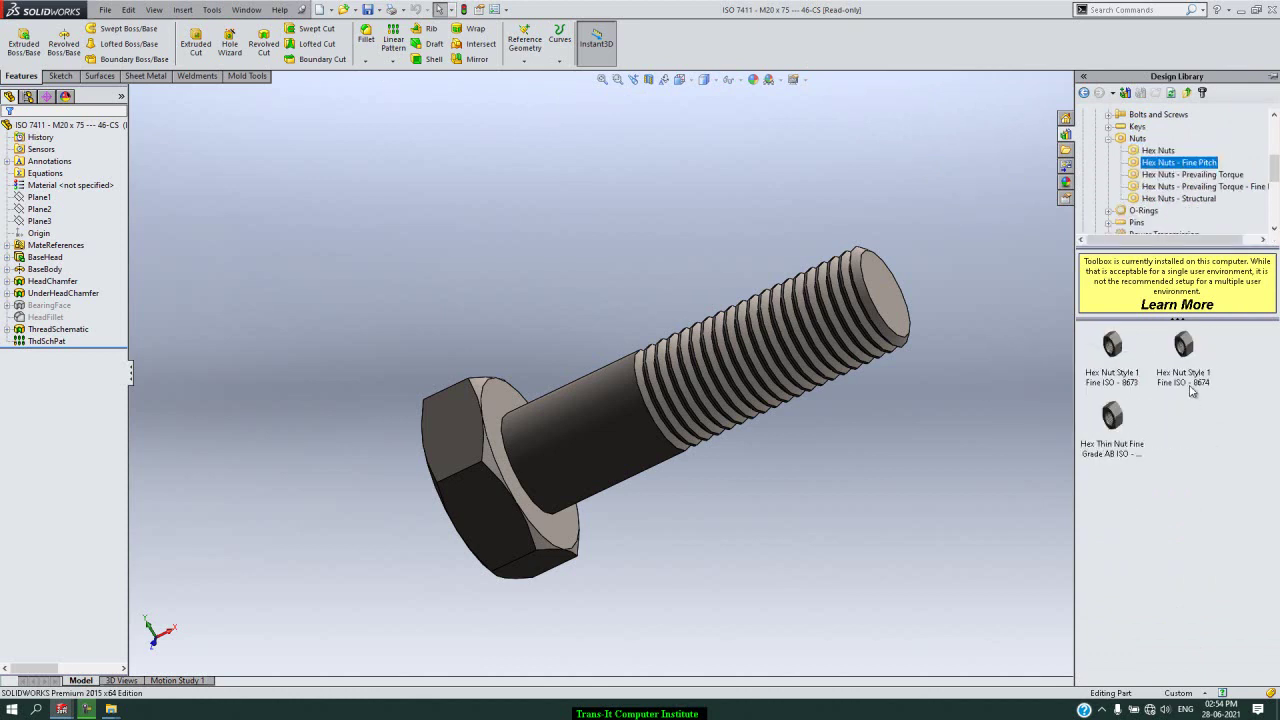
pyautogui.click(1192, 377)
pyautogui.rightClick(1192, 376)
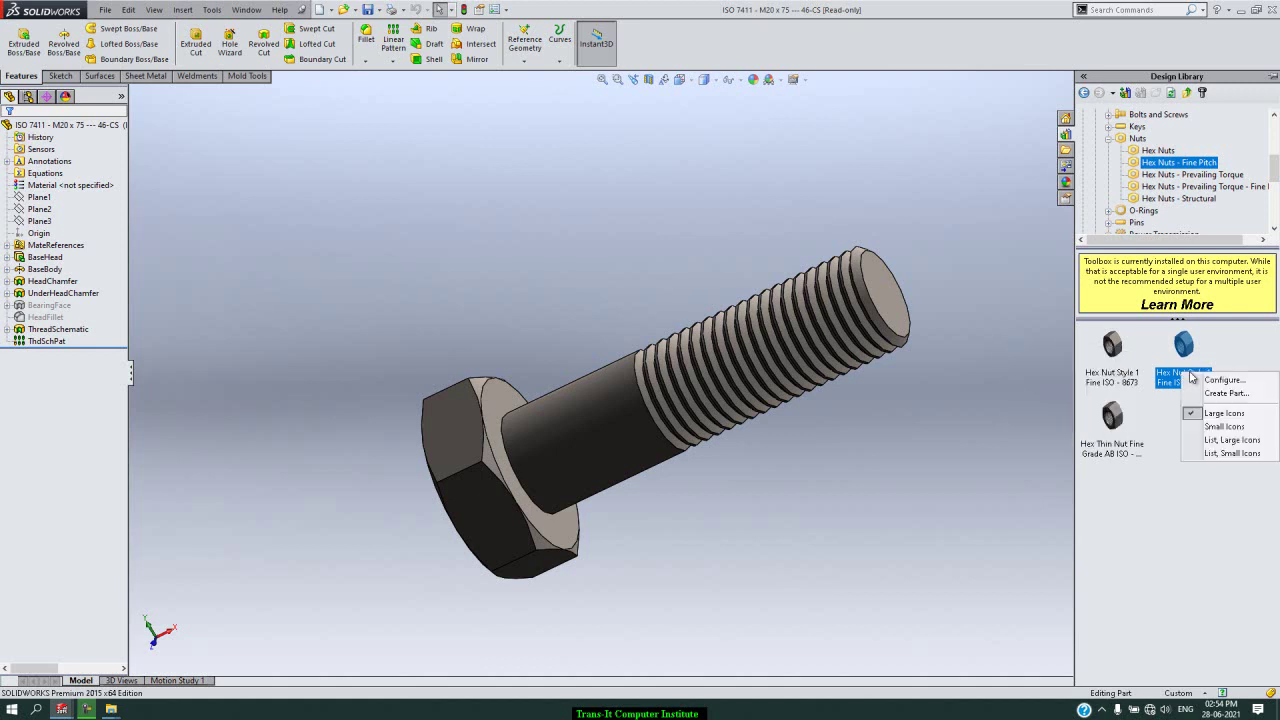
# Step: Create an ISO 8674 nut part sized M20 x 1.5 with Double Chamfer finish
pyautogui.click(1232, 396)
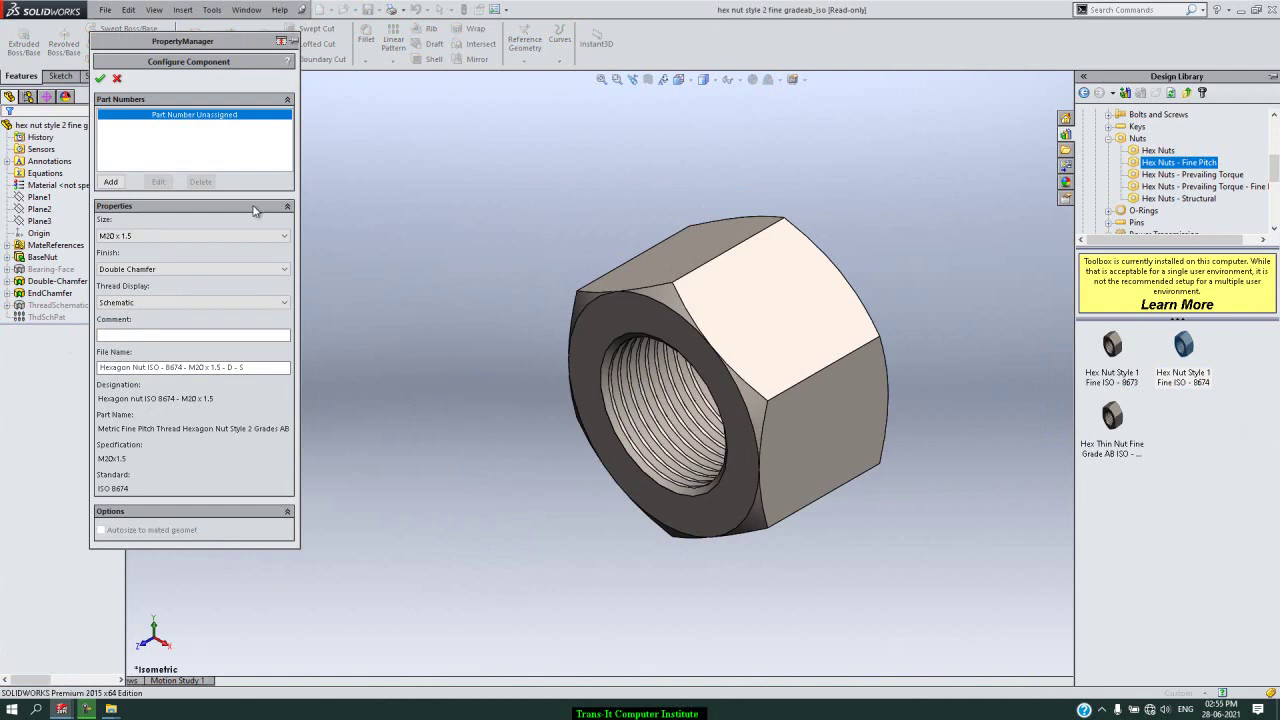
pyautogui.click(189, 237)
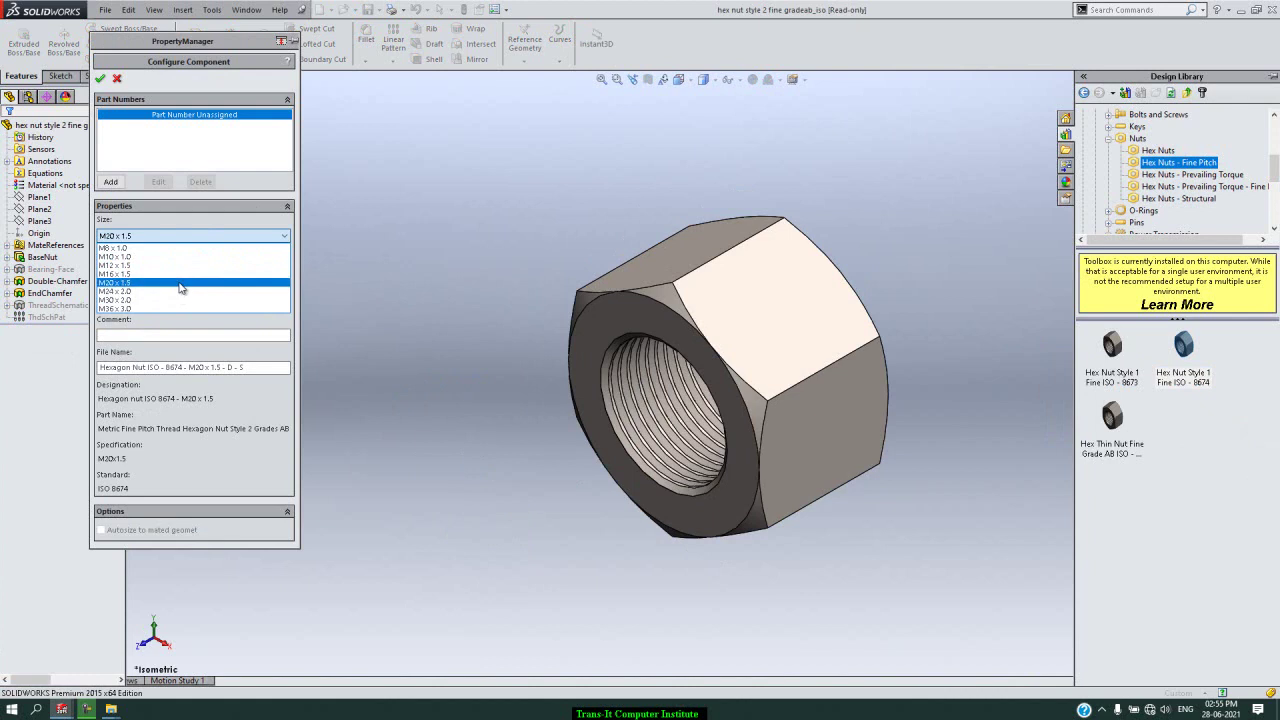
pyautogui.click(180, 285)
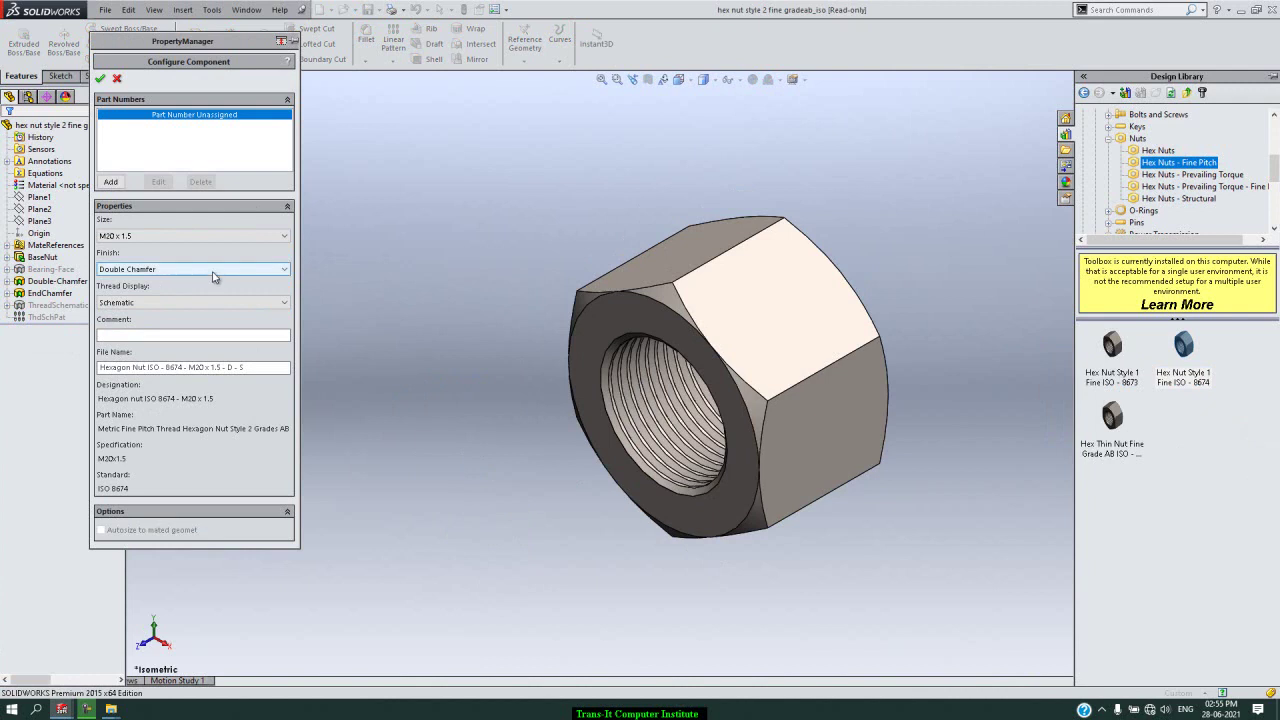
pyautogui.click(213, 270)
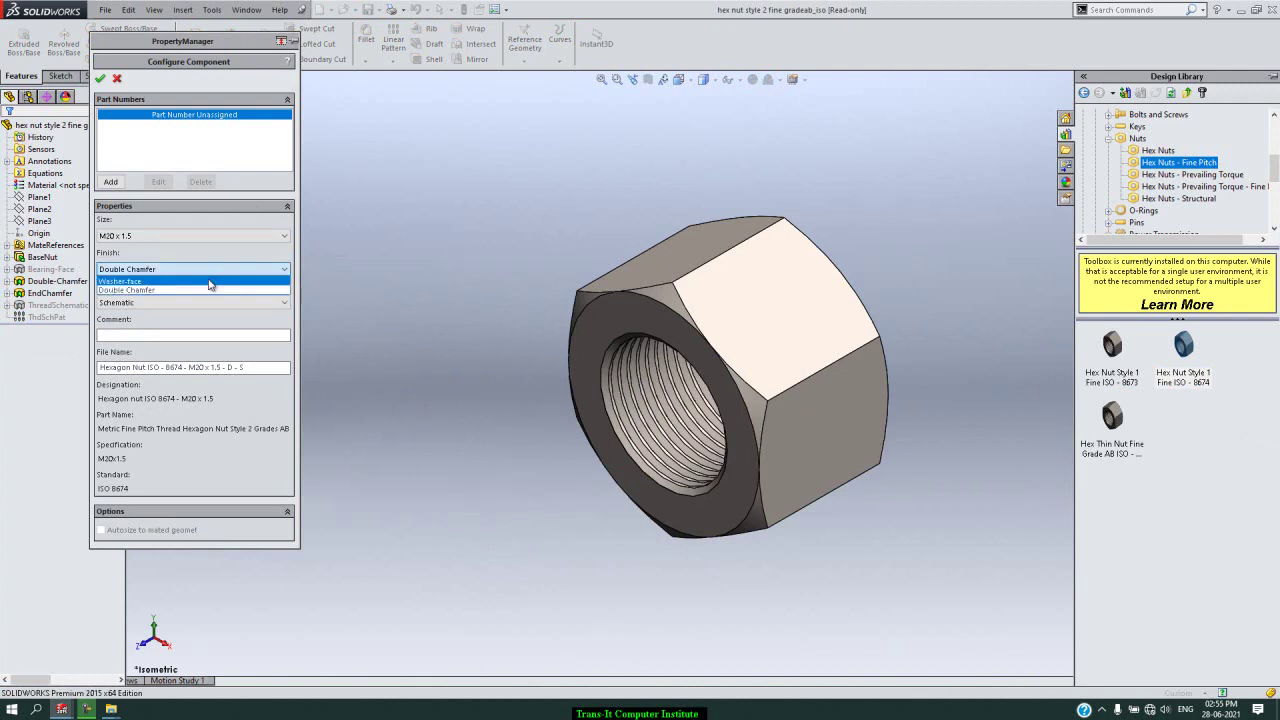
pyautogui.click(206, 283)
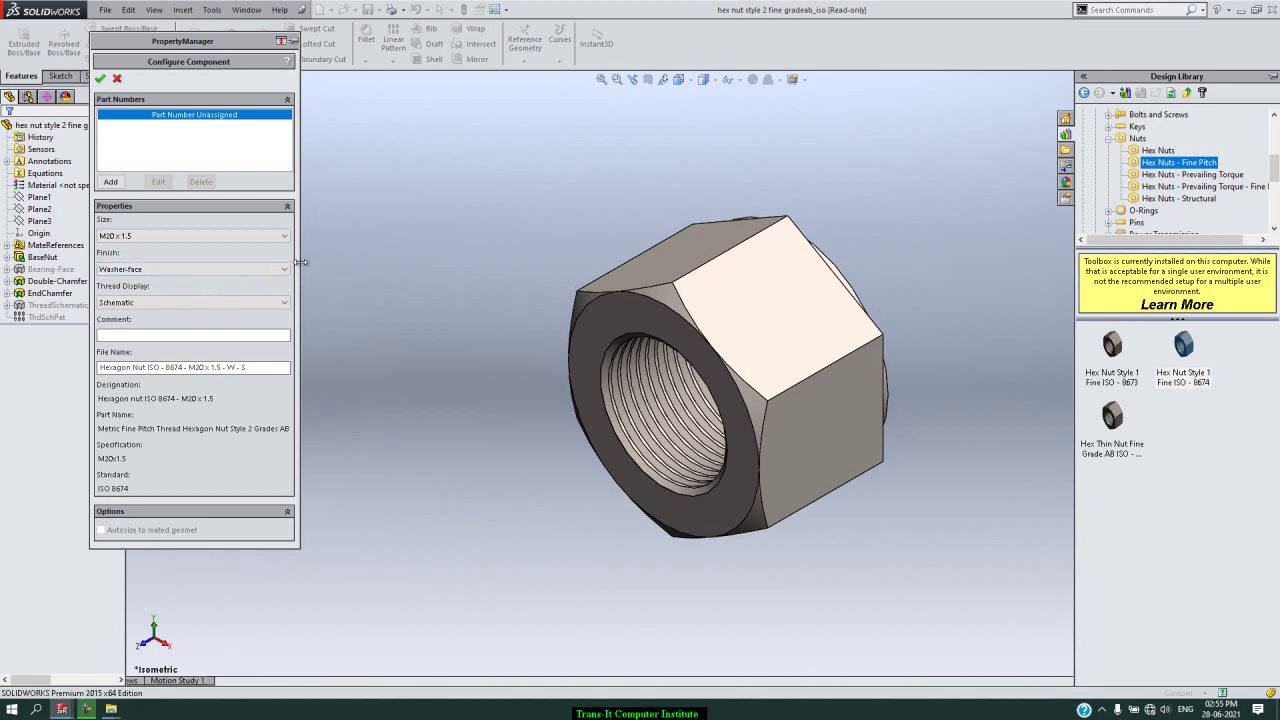
pyautogui.click(223, 271)
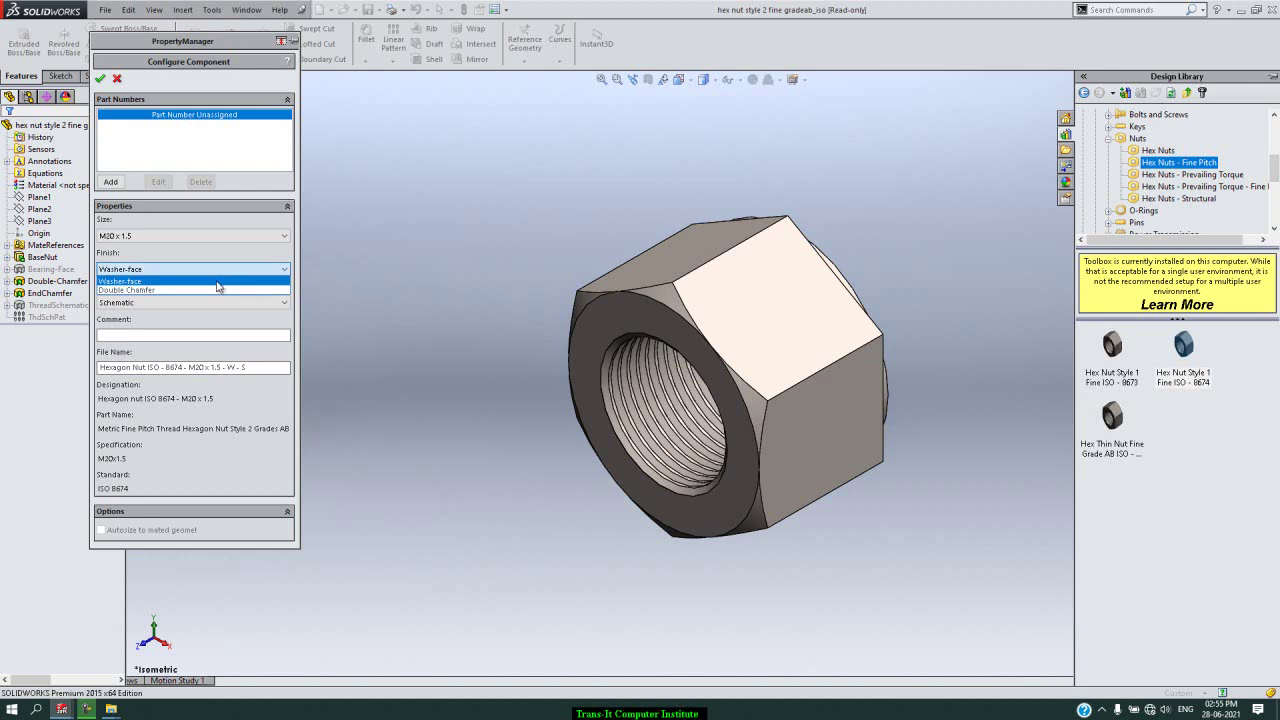
pyautogui.click(160, 290)
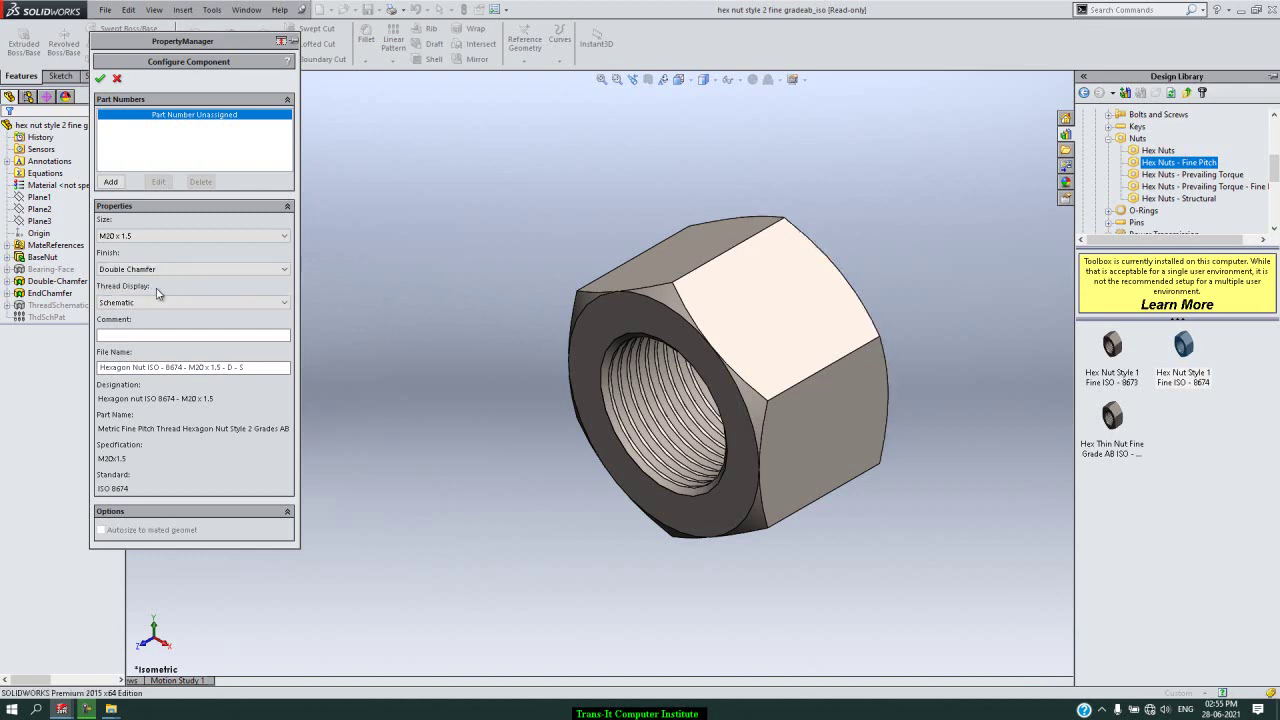
pyautogui.click(232, 302)
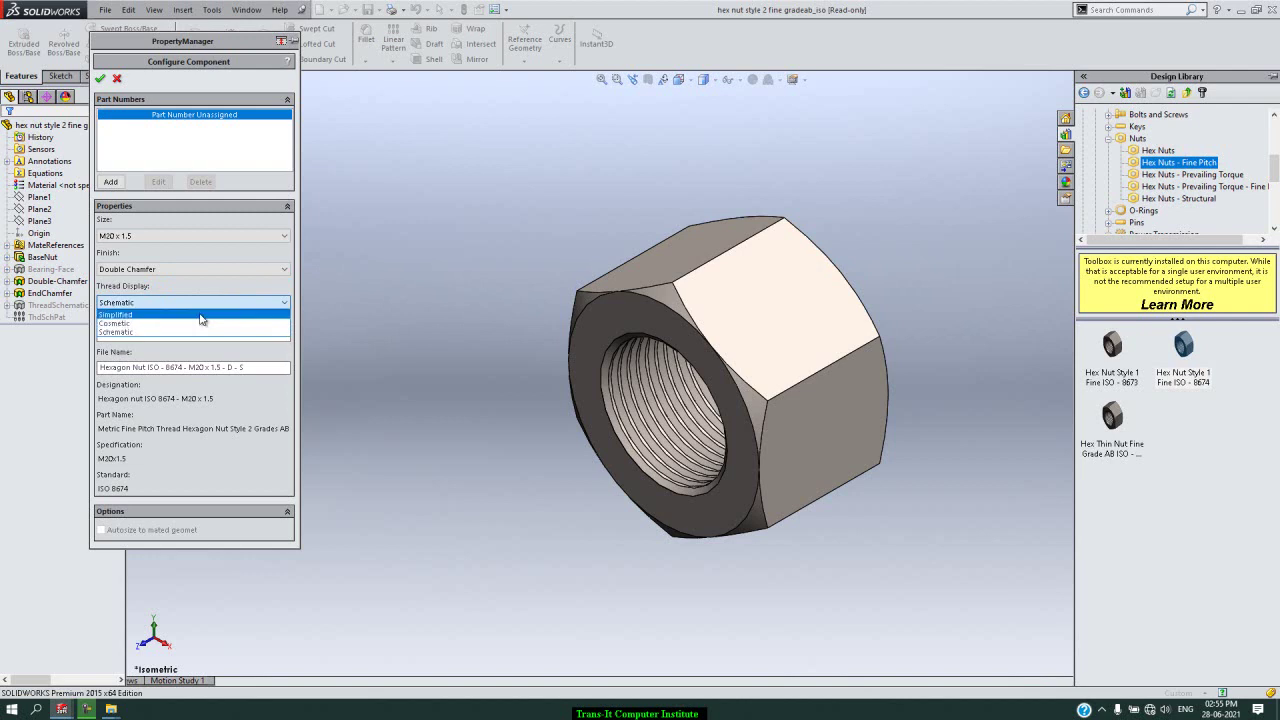
# Step: Choose Schematic thread display and generate the M20 x 1.5 hex nut part
pyautogui.click(201, 315)
pyautogui.click(218, 302)
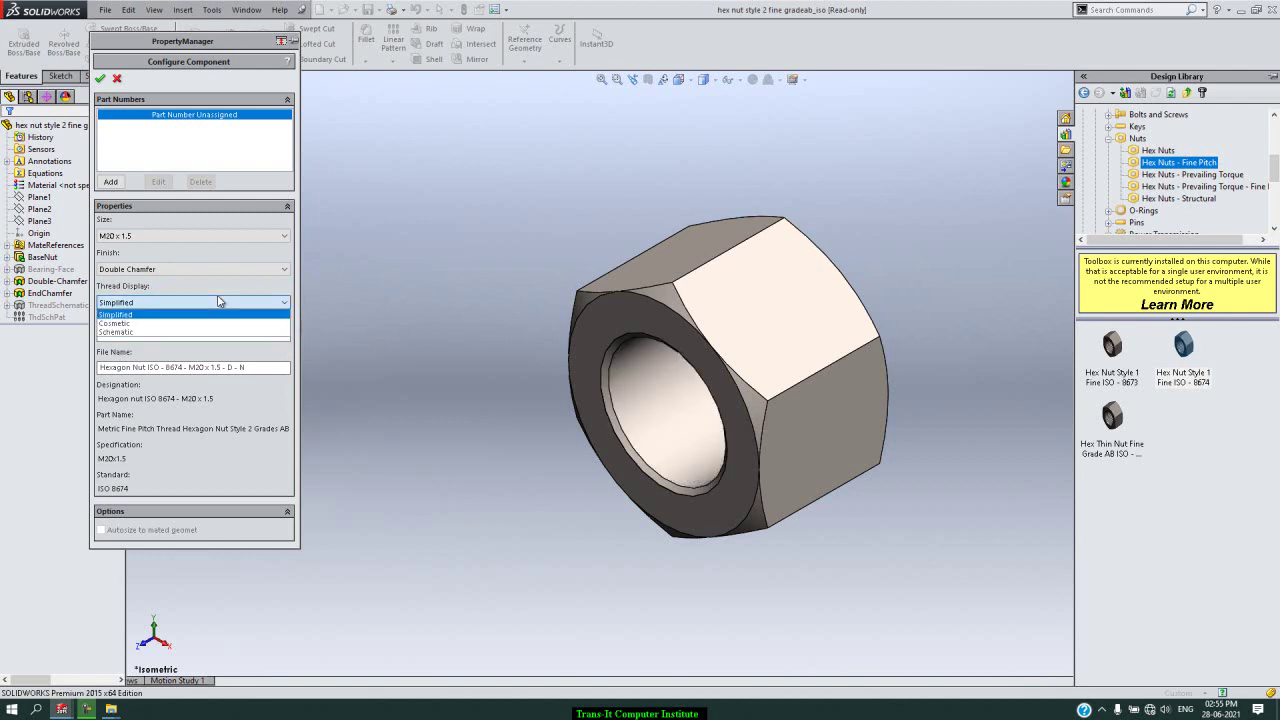
pyautogui.click(201, 324)
pyautogui.click(222, 302)
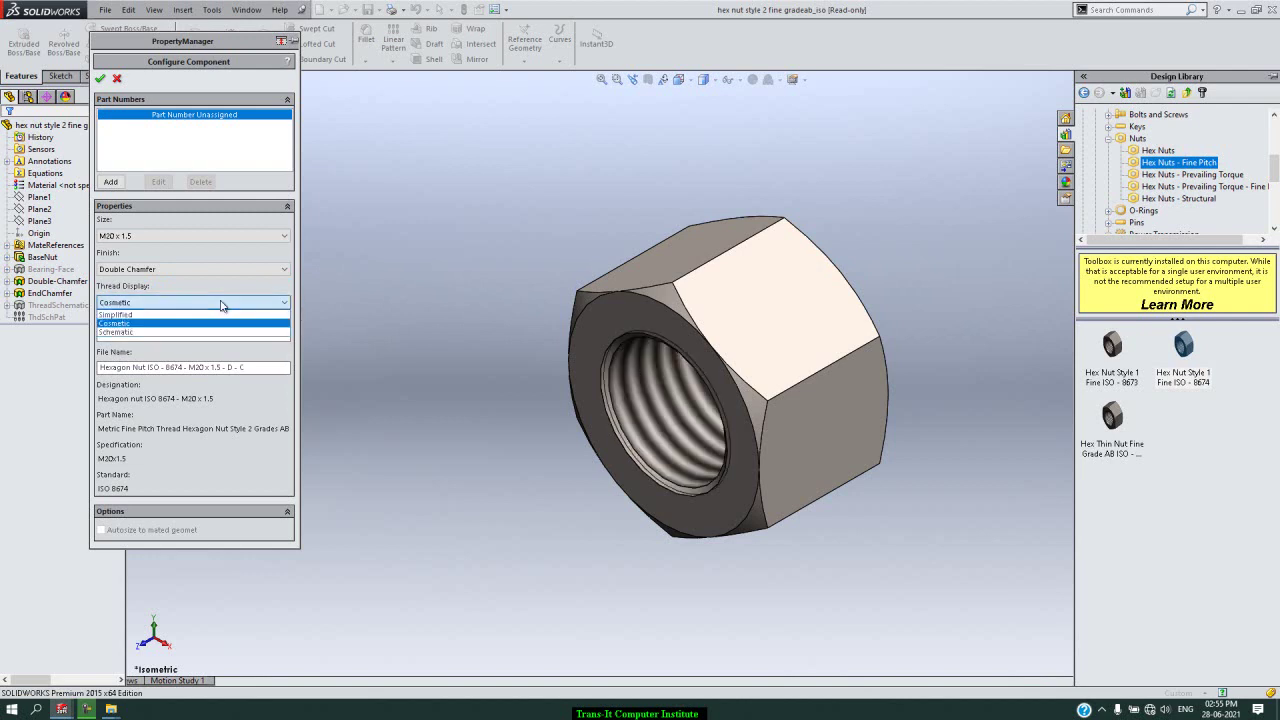
pyautogui.click(186, 339)
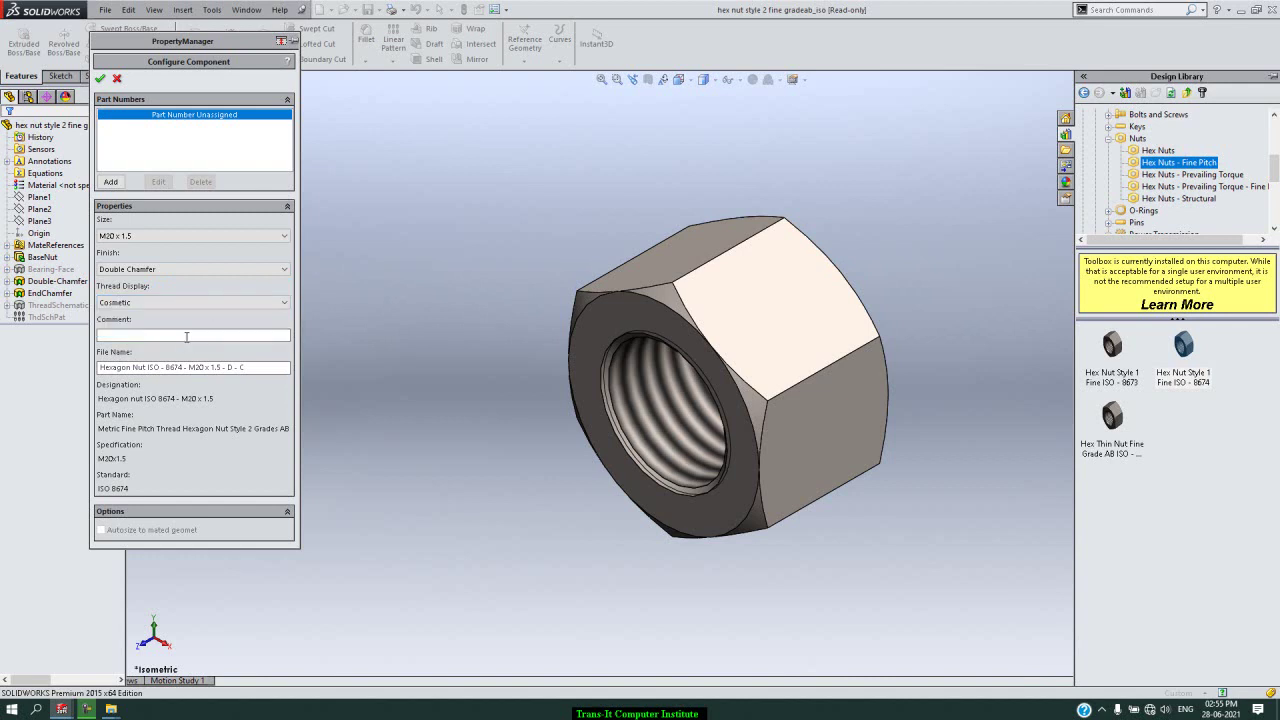
pyautogui.click(214, 303)
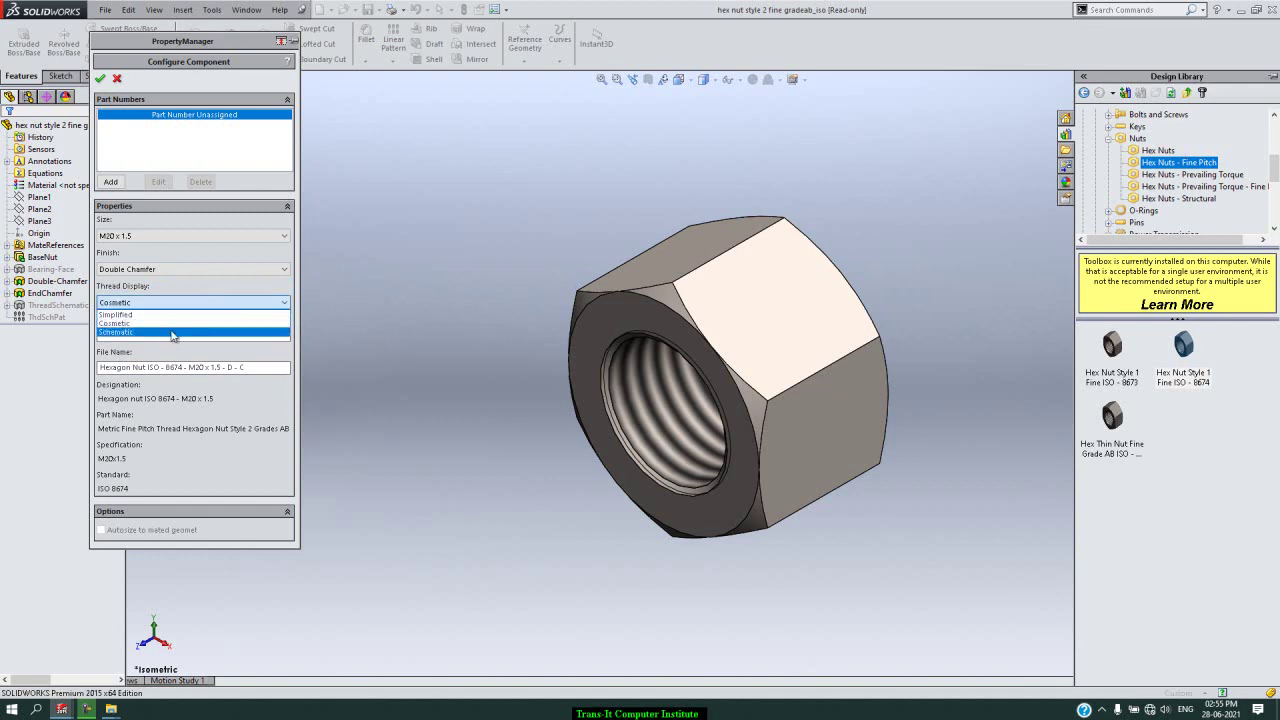
pyautogui.click(172, 334)
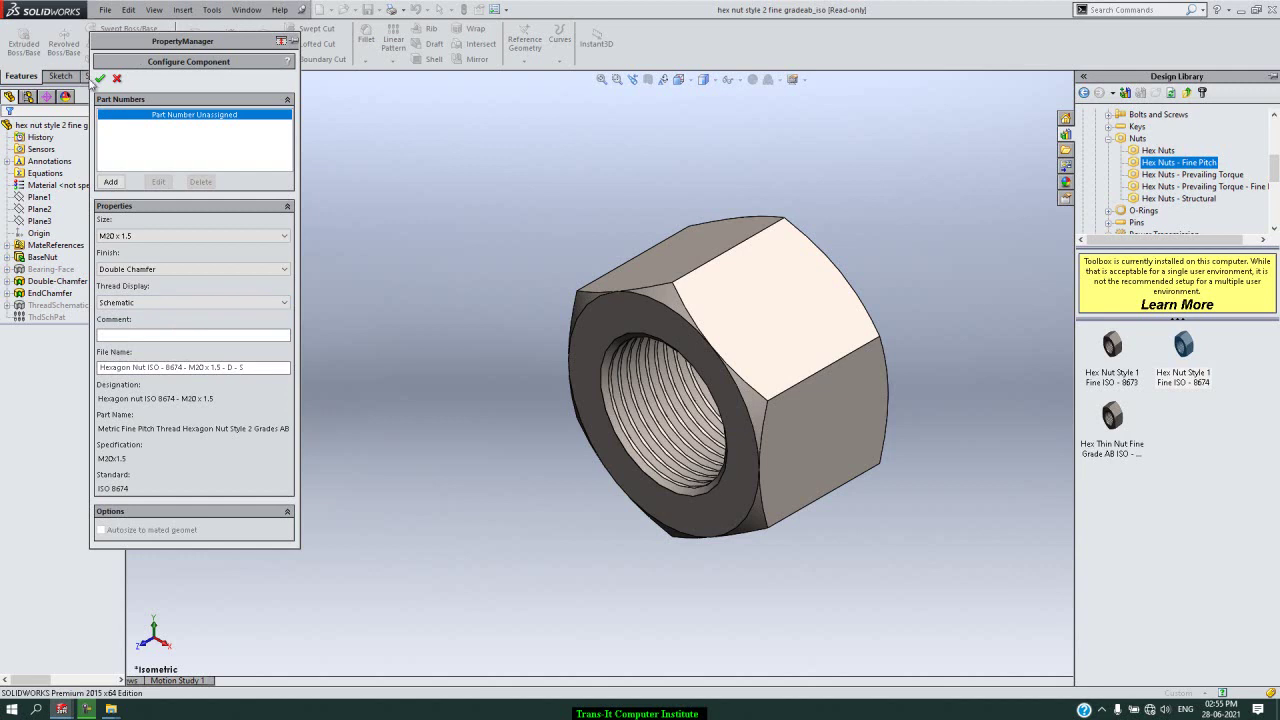
pyautogui.click(100, 78)
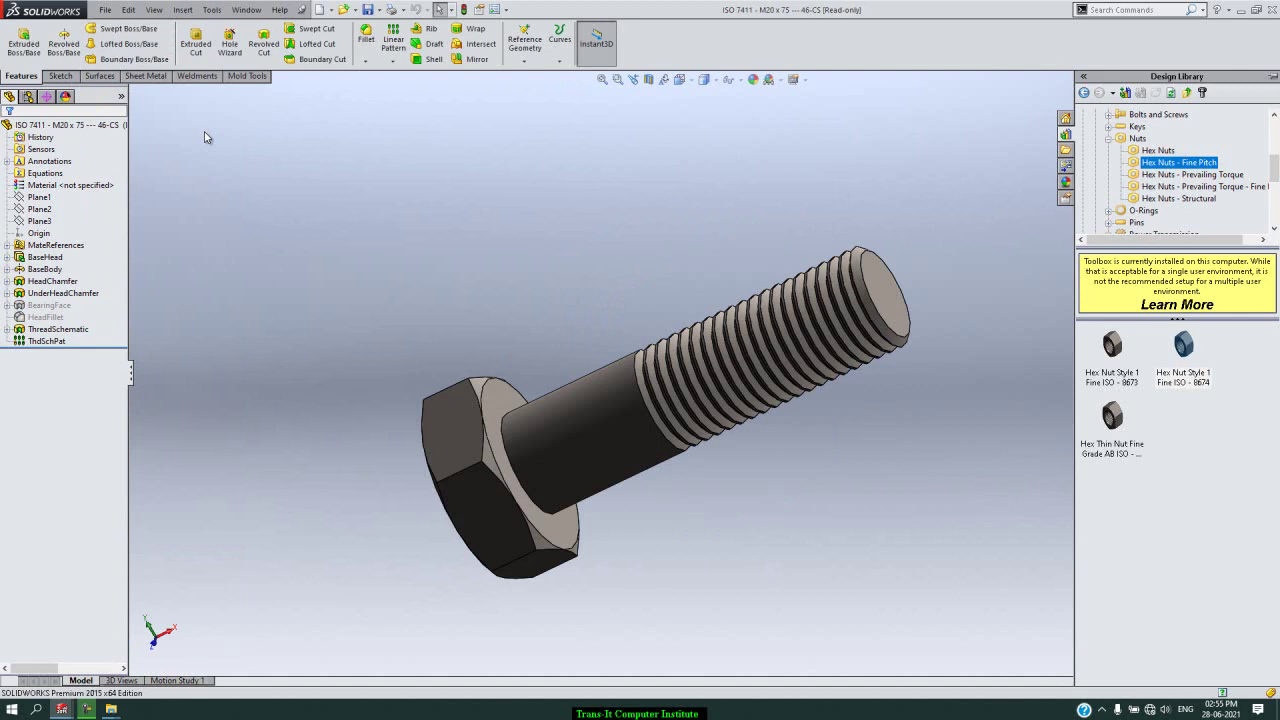
# Step: Switch to the Hexagon Nut ISO 8674 M20 x 1.5 document and open the Design Library
pyautogui.click(247, 9)
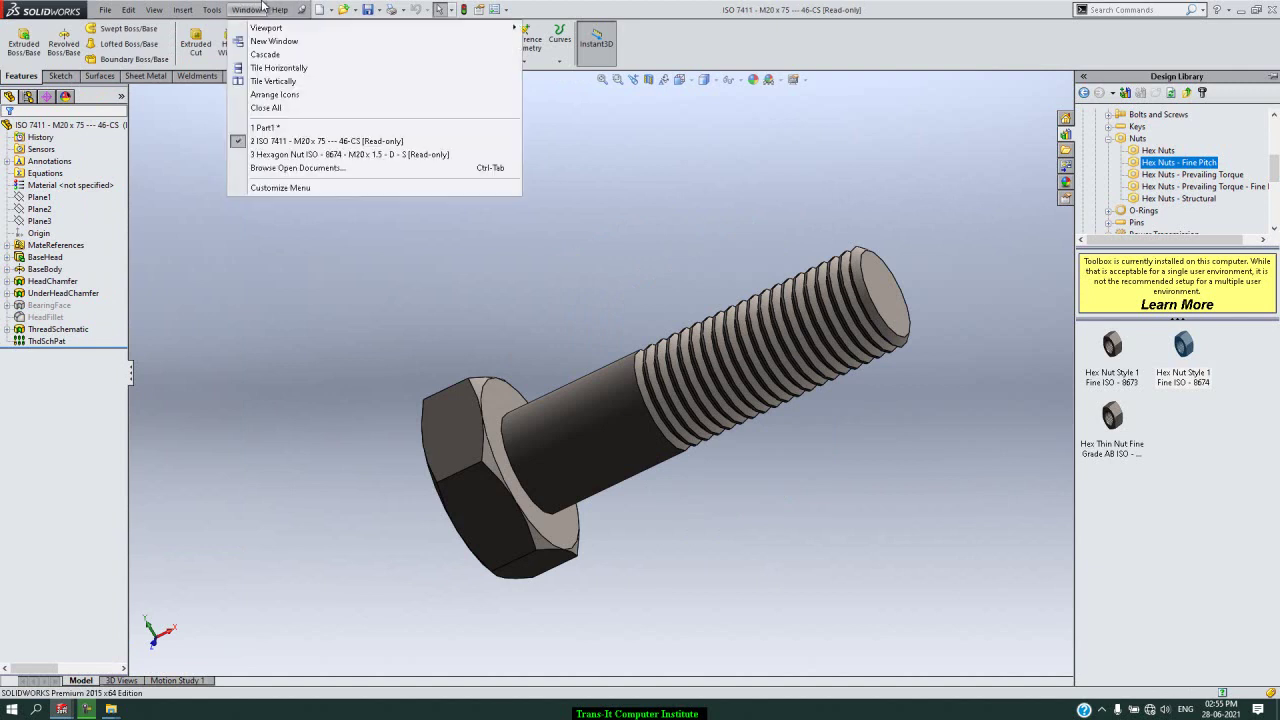
pyautogui.click(348, 155)
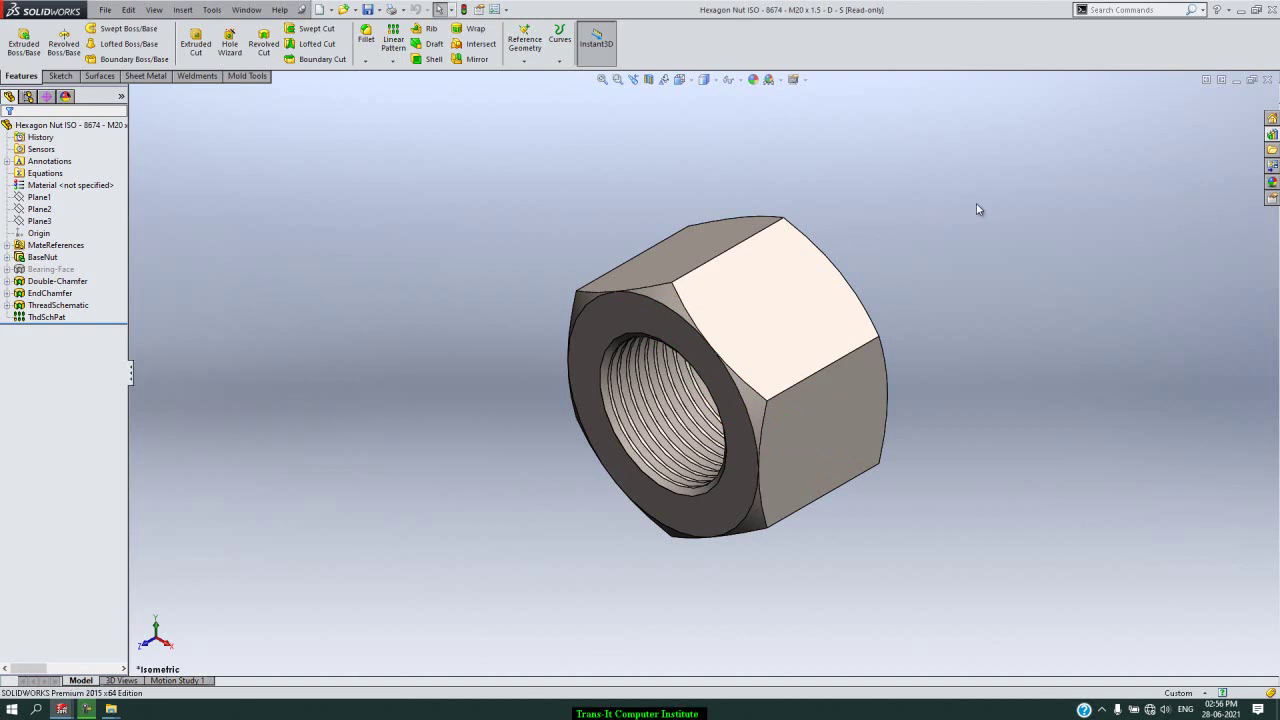
pyautogui.click(1272, 133)
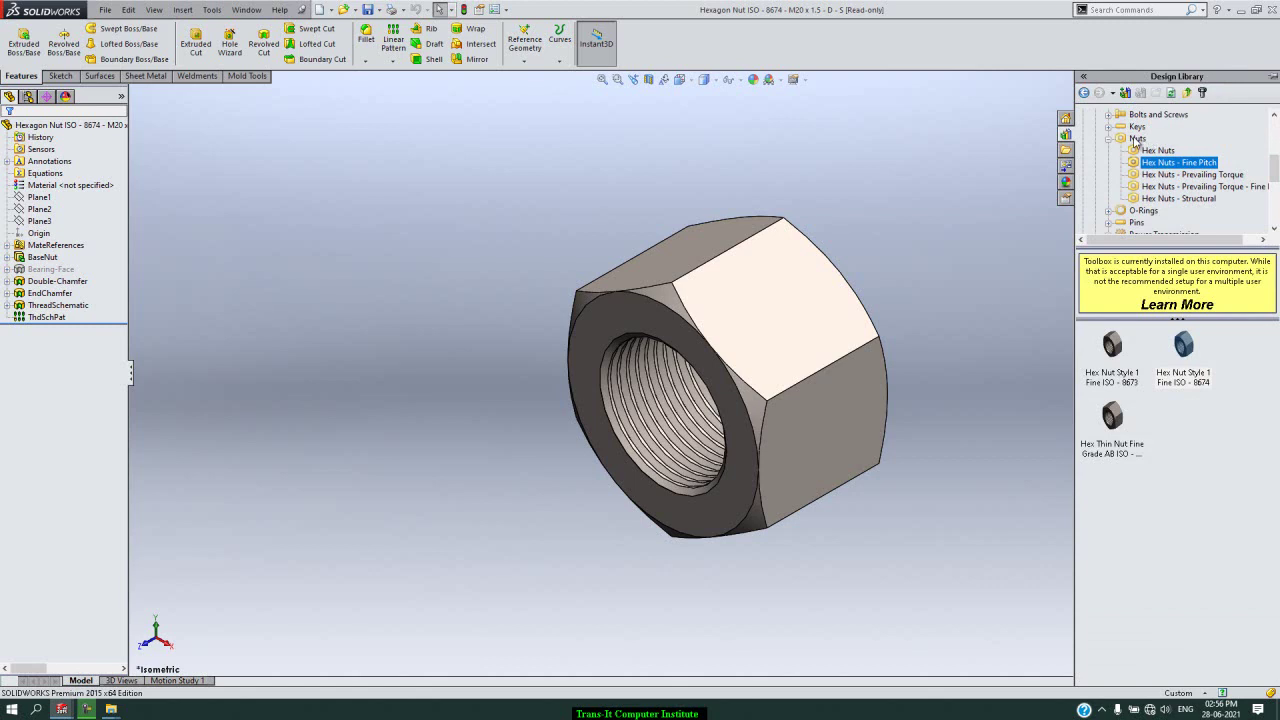
# Step: Collapse Nuts, expand Power Transmission > Gears, and bring up Spur Gear options
pyautogui.doubleClick(1137, 139)
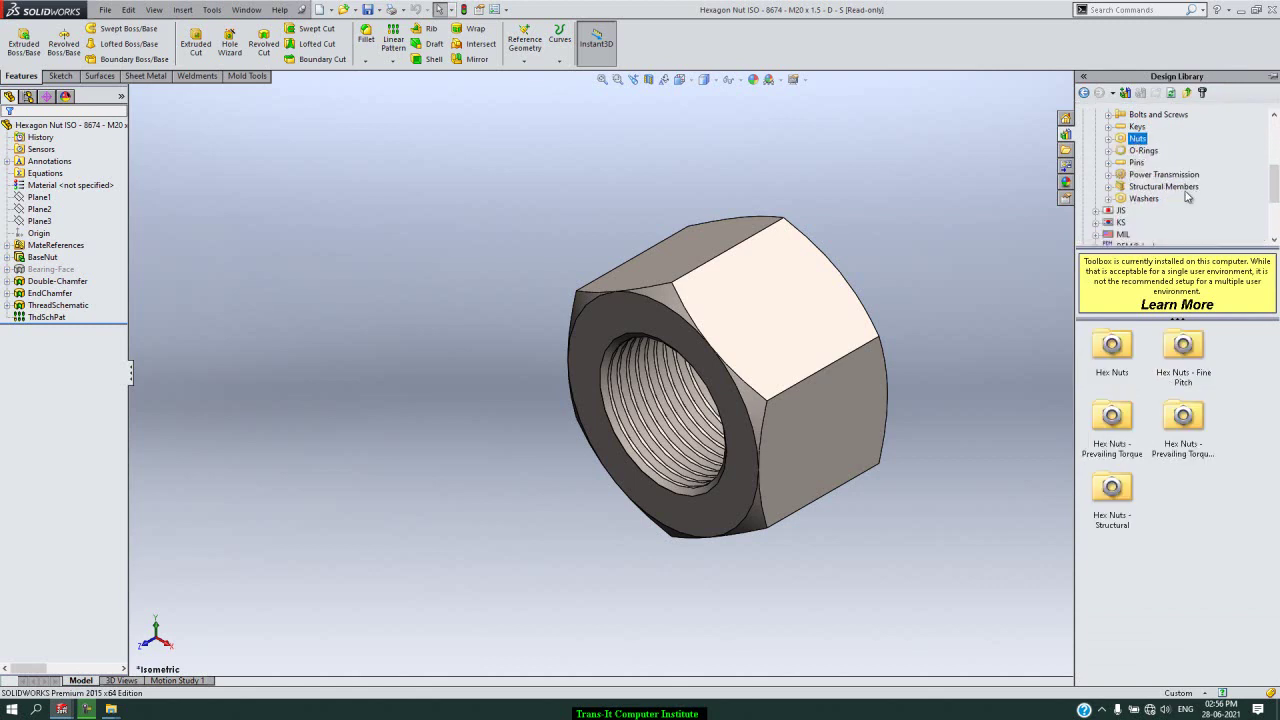
pyautogui.click(1166, 175)
pyautogui.doubleClick(1166, 175)
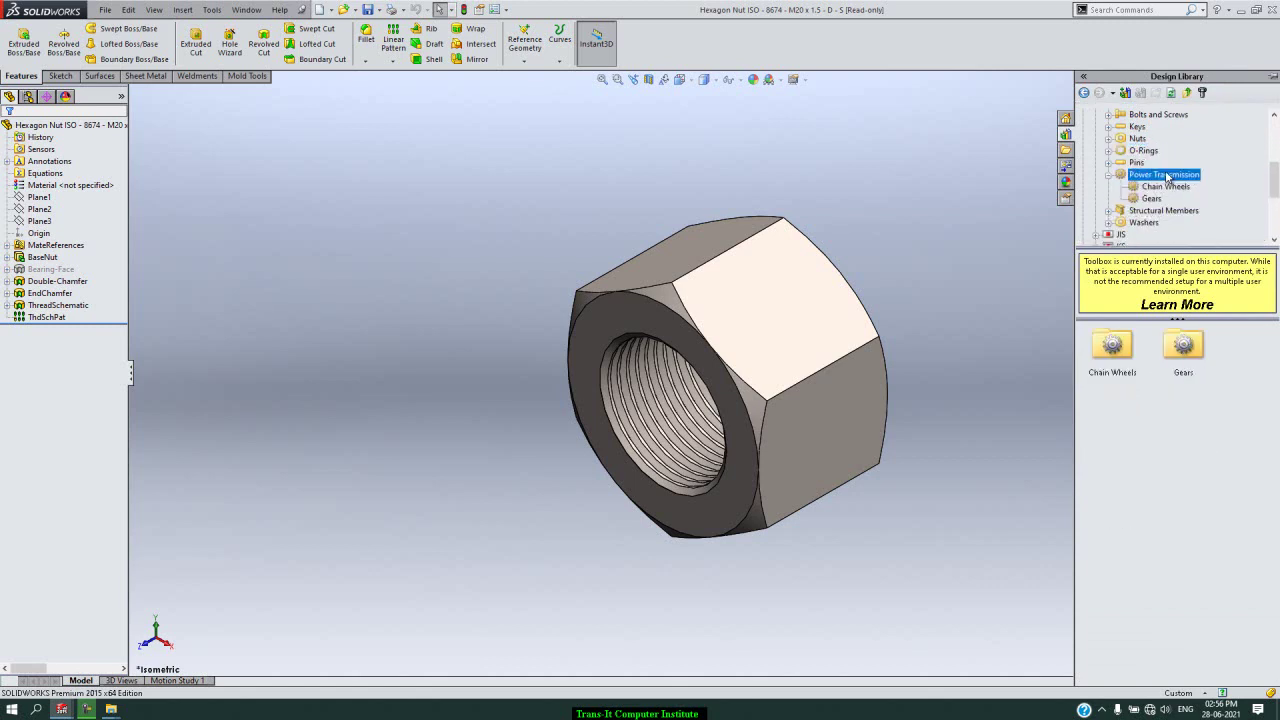
pyautogui.click(1151, 199)
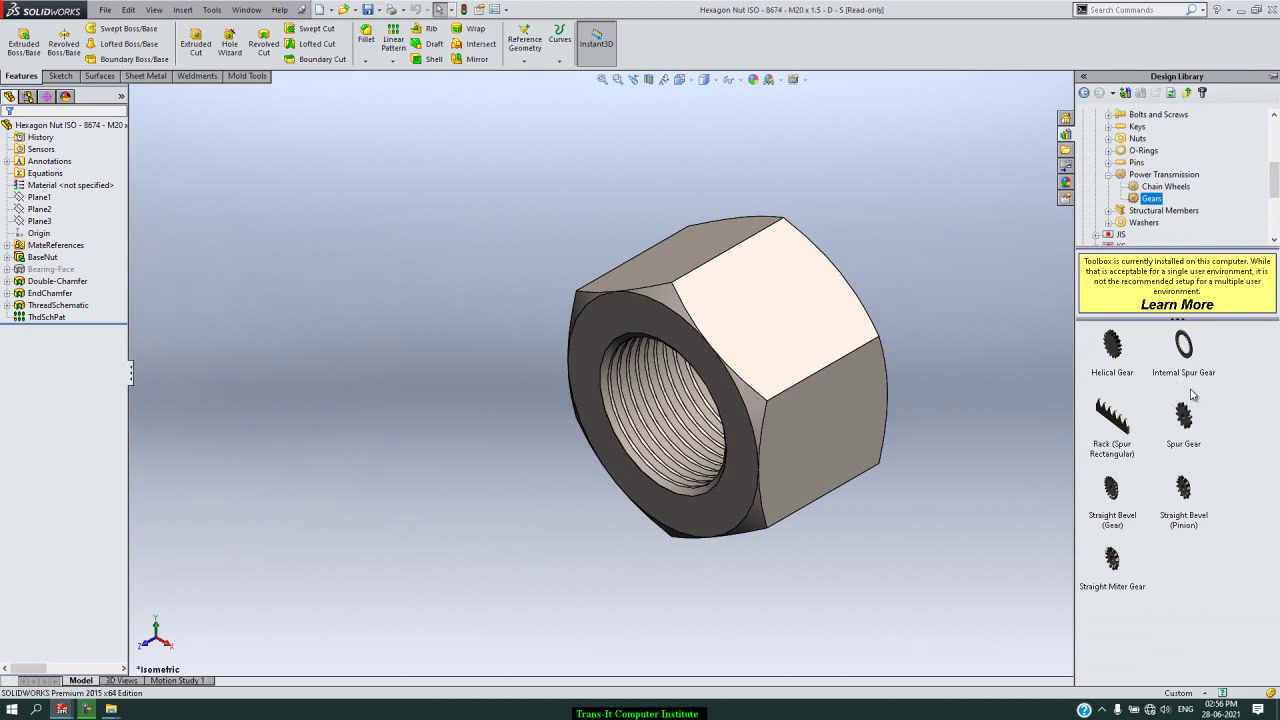
pyautogui.click(1167, 437)
pyautogui.rightClick(1167, 437)
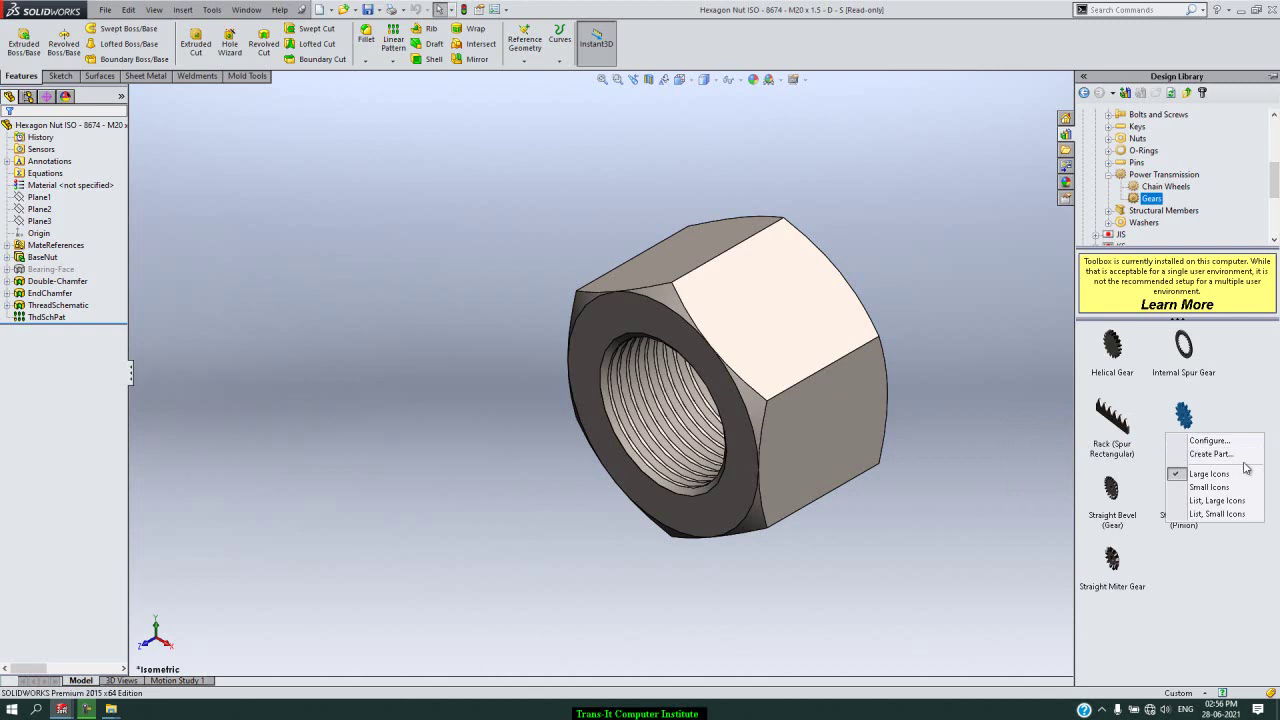
# Step: Start a Spur Gear part, choosing module 2.5 and 10 teeth
pyautogui.click(1208, 454)
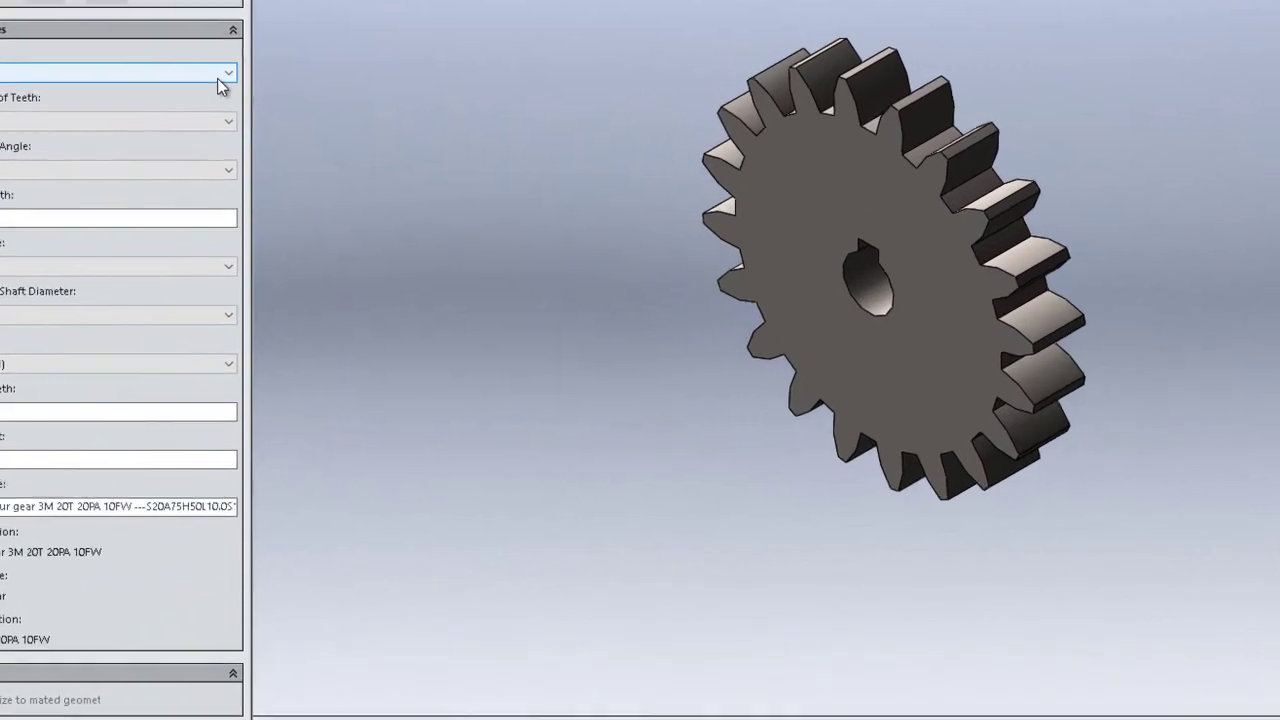
pyautogui.click(281, 237)
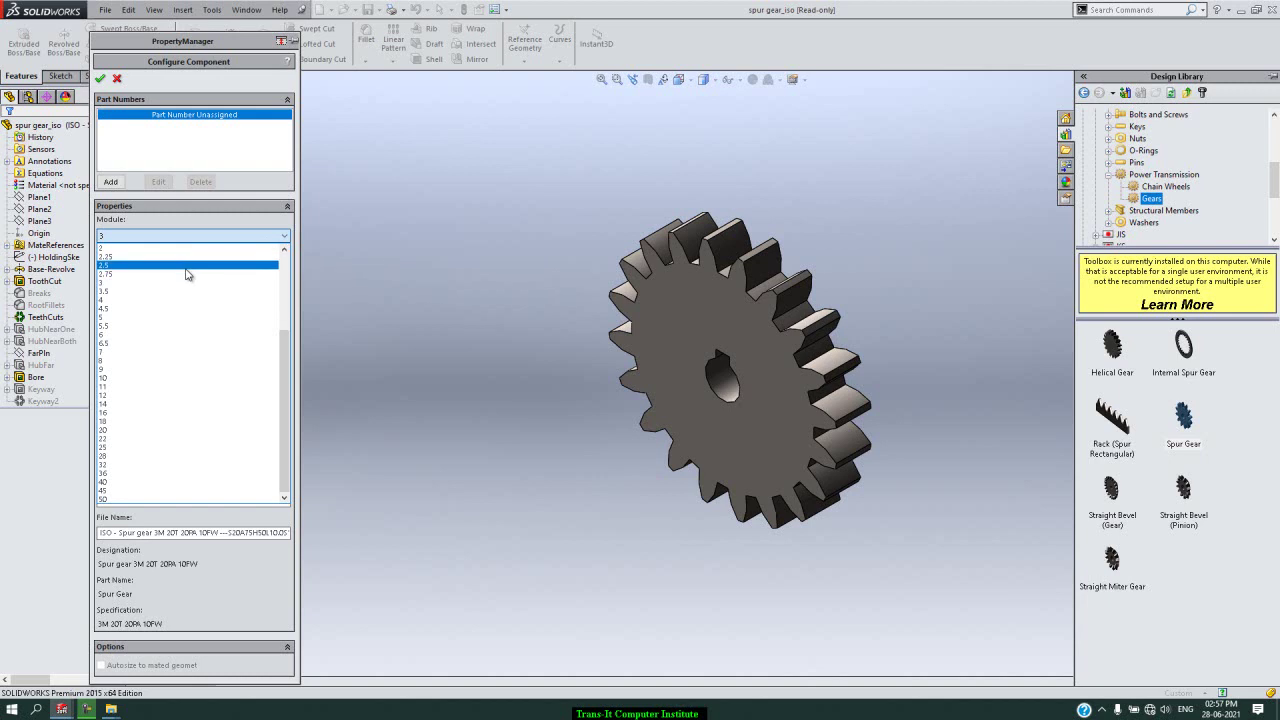
pyautogui.click(186, 266)
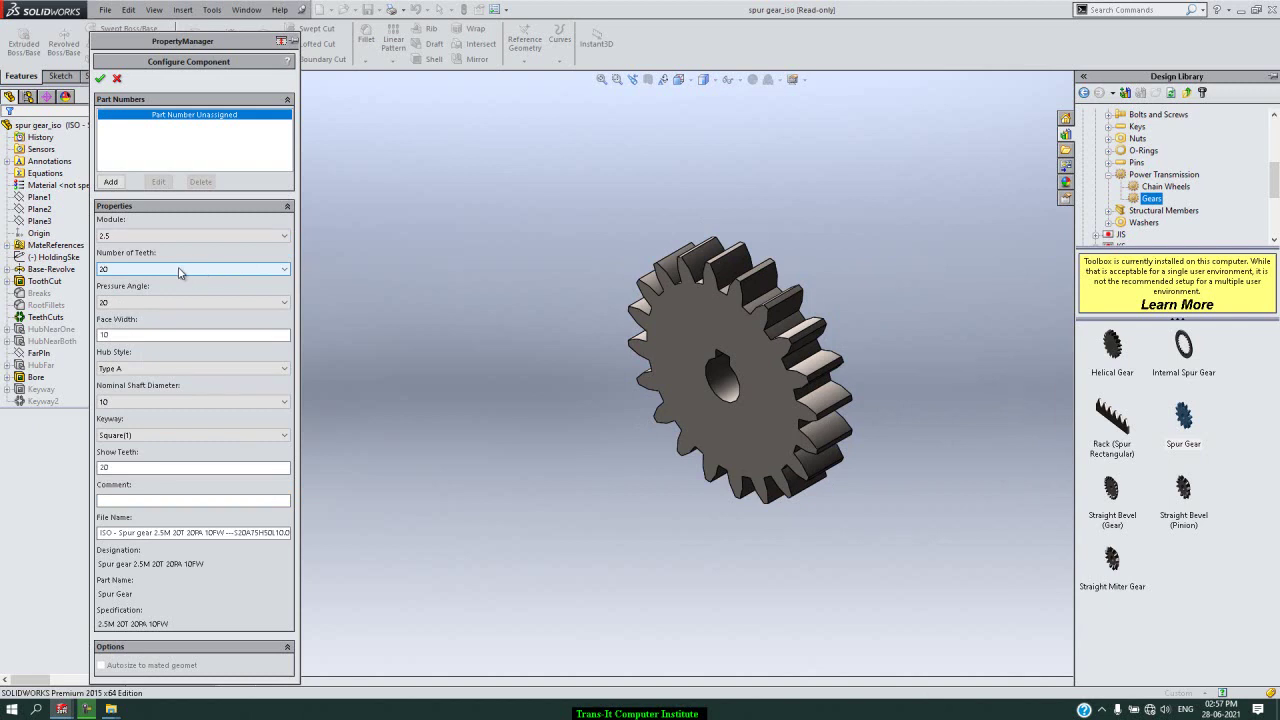
pyautogui.click(180, 272)
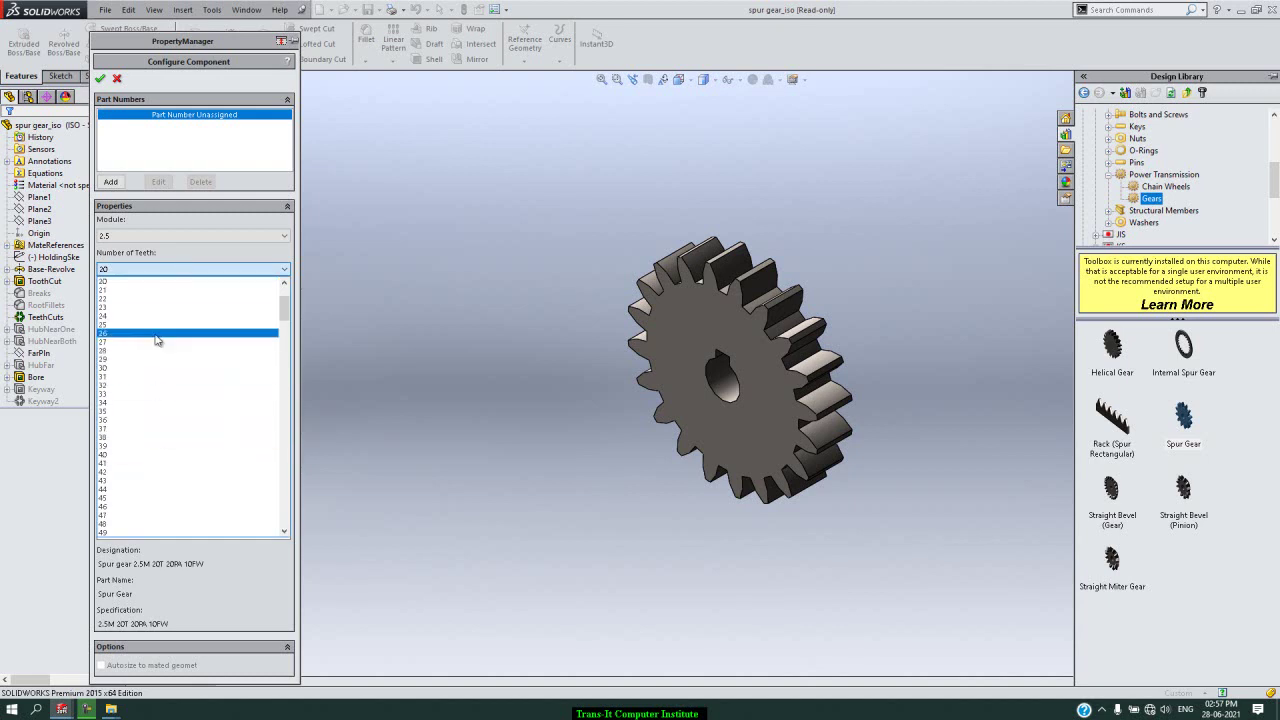
pyautogui.scroll(3, 157, 303)
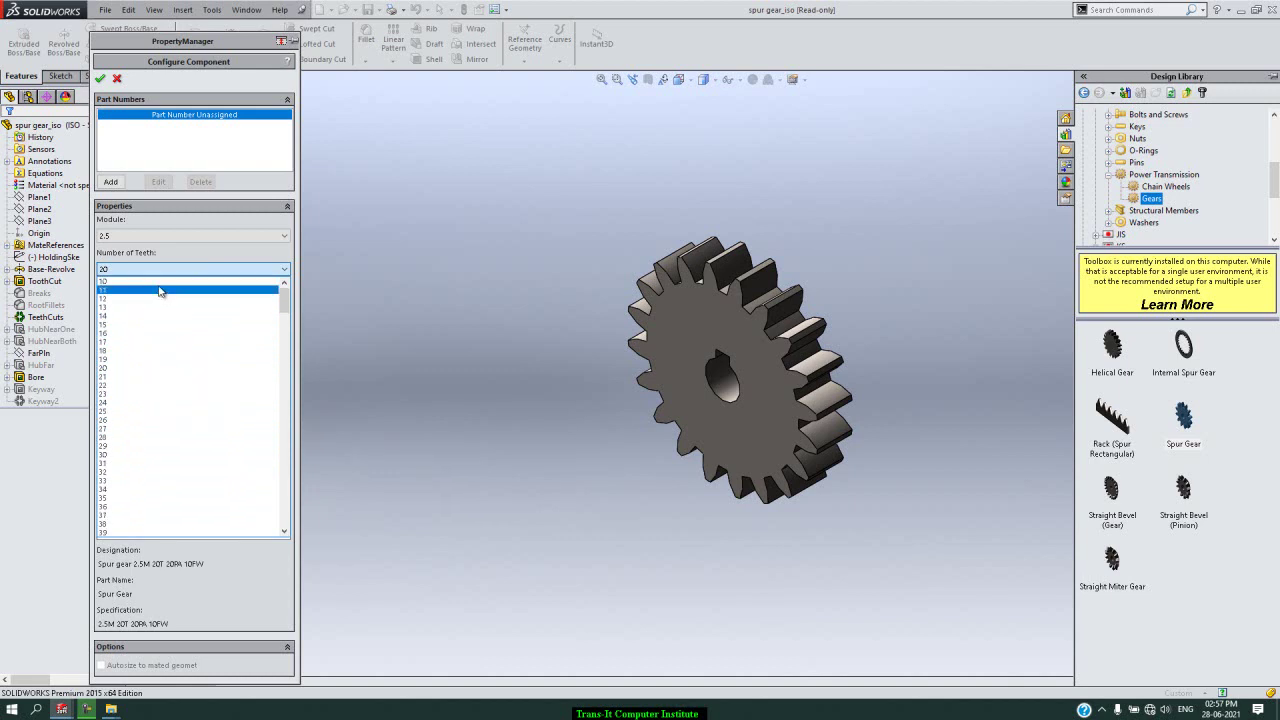
pyautogui.click(162, 282)
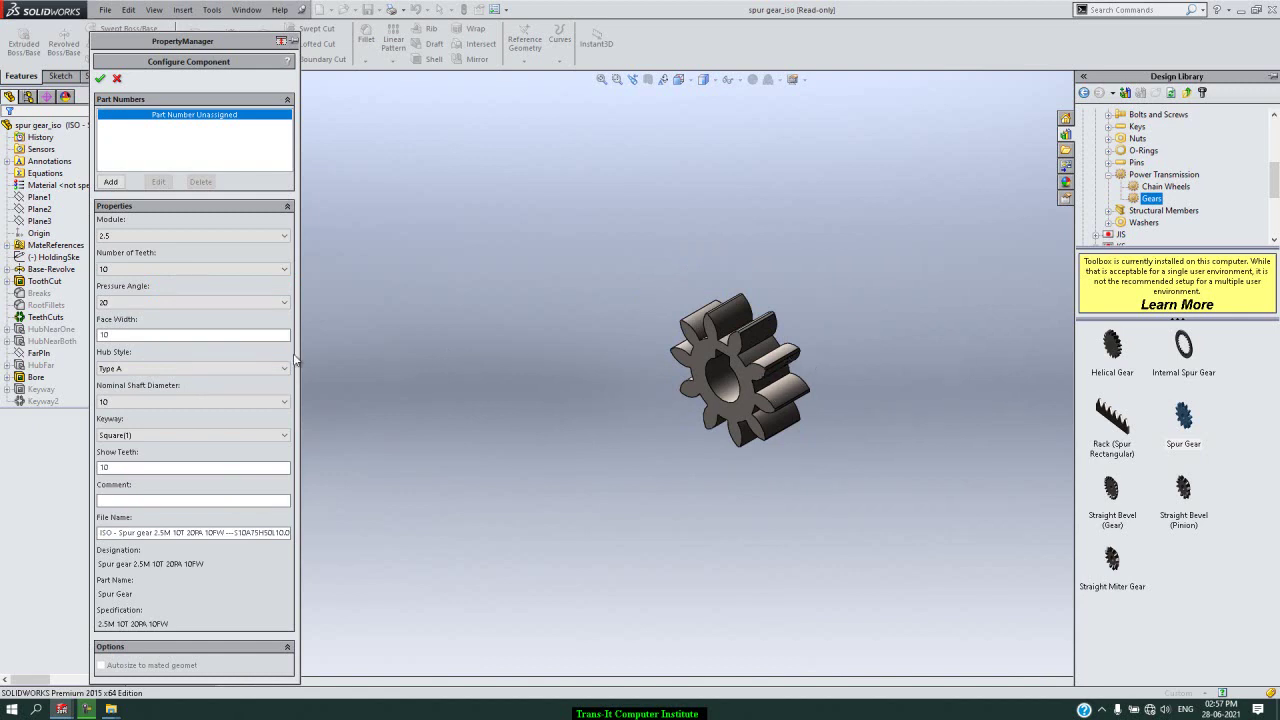
# Step: Give the spur gear a Type A hub with no keyway and generate it
pyautogui.click(208, 370)
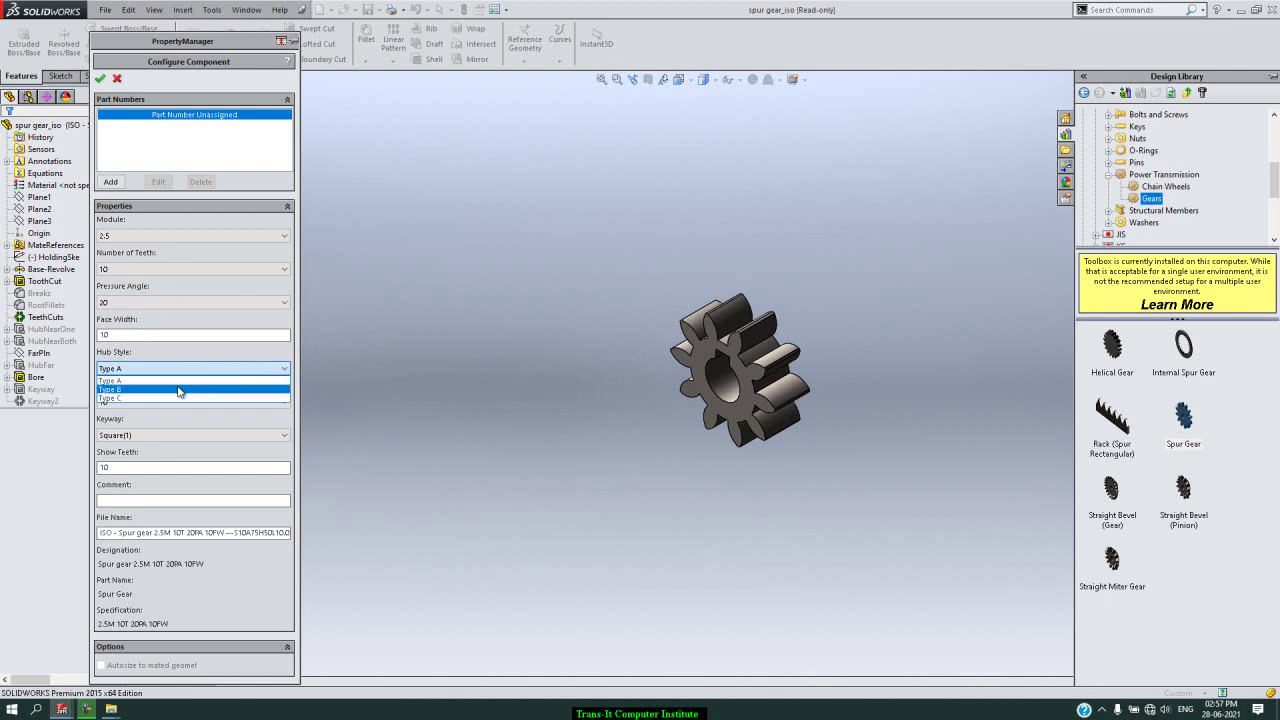
pyautogui.click(179, 389)
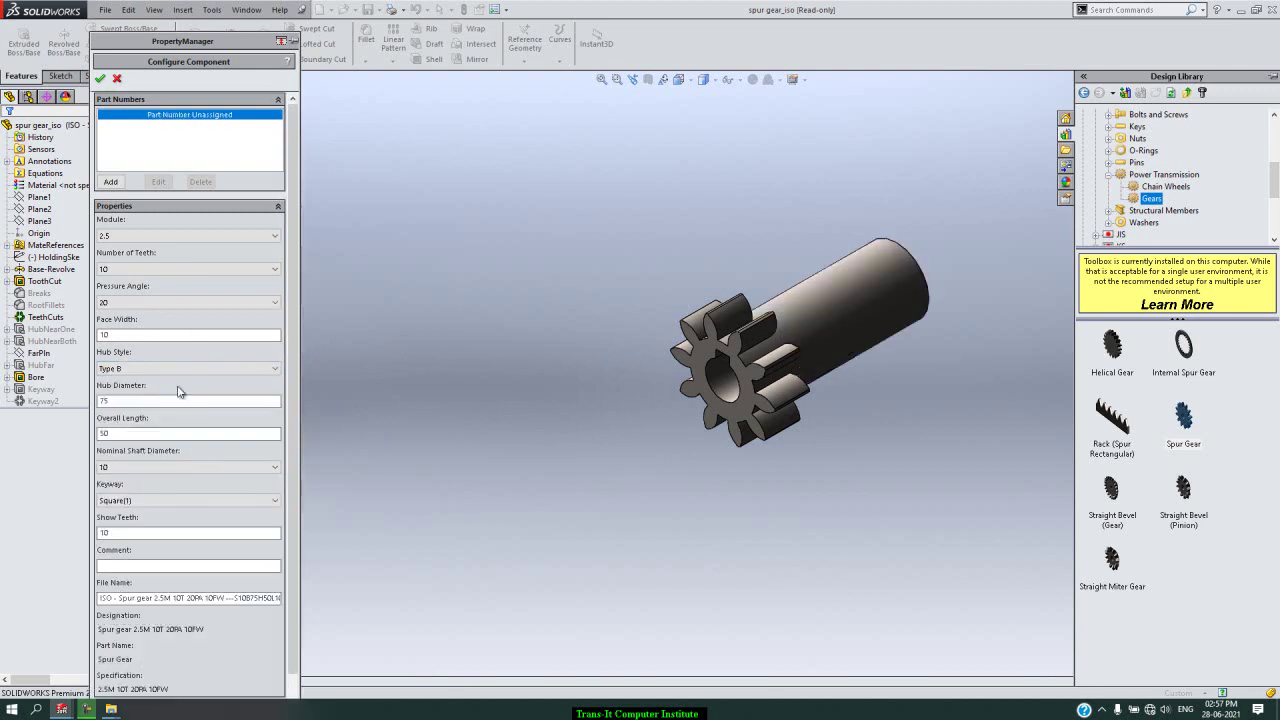
pyautogui.click(218, 372)
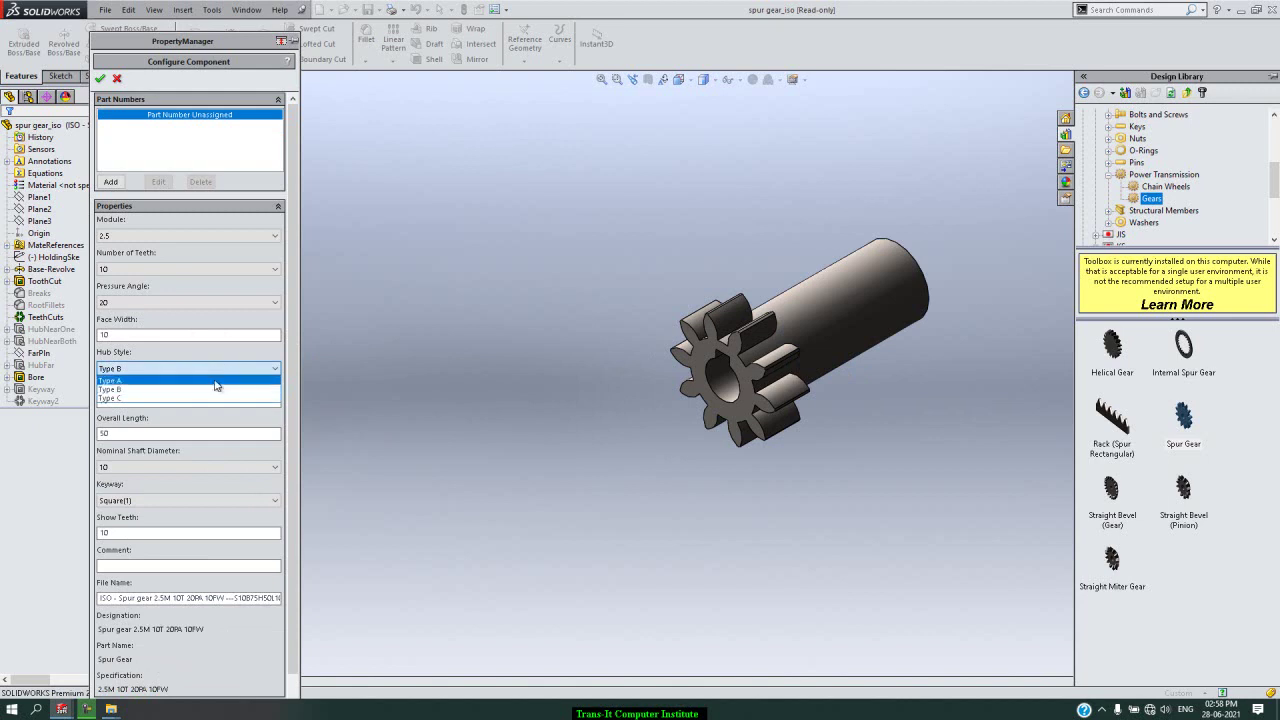
pyautogui.click(208, 397)
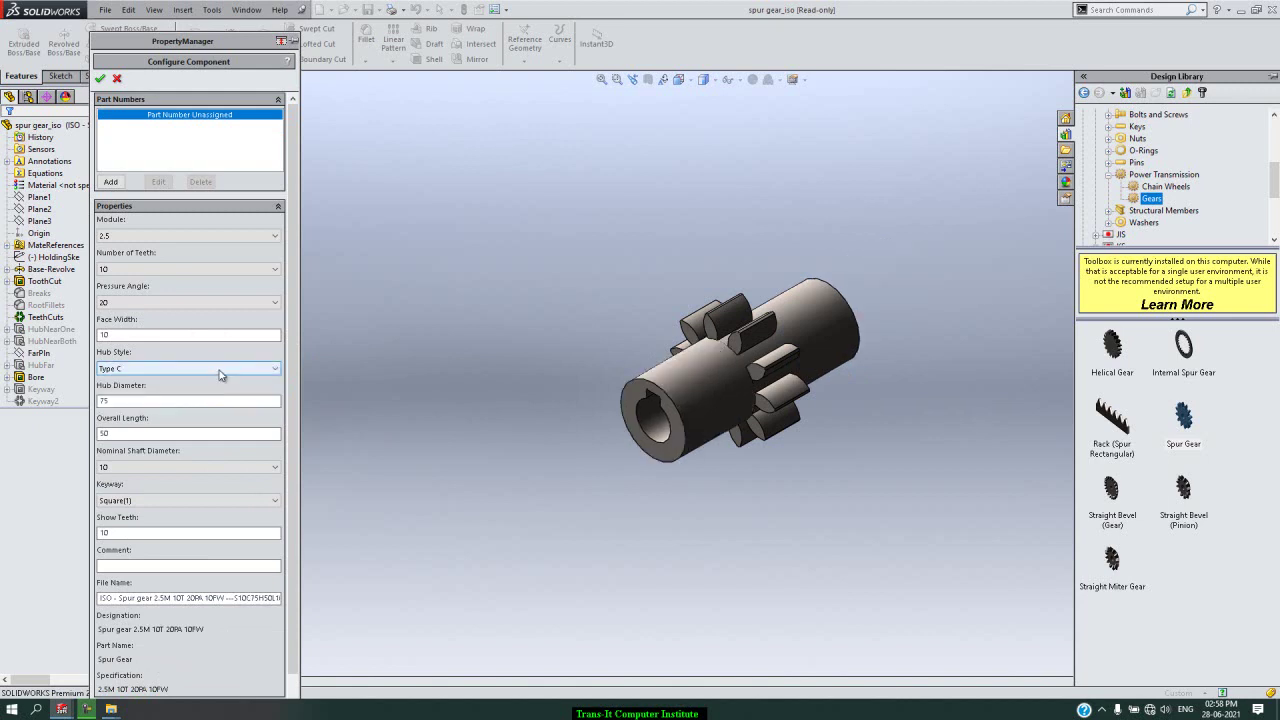
pyautogui.click(226, 372)
pyautogui.click(183, 381)
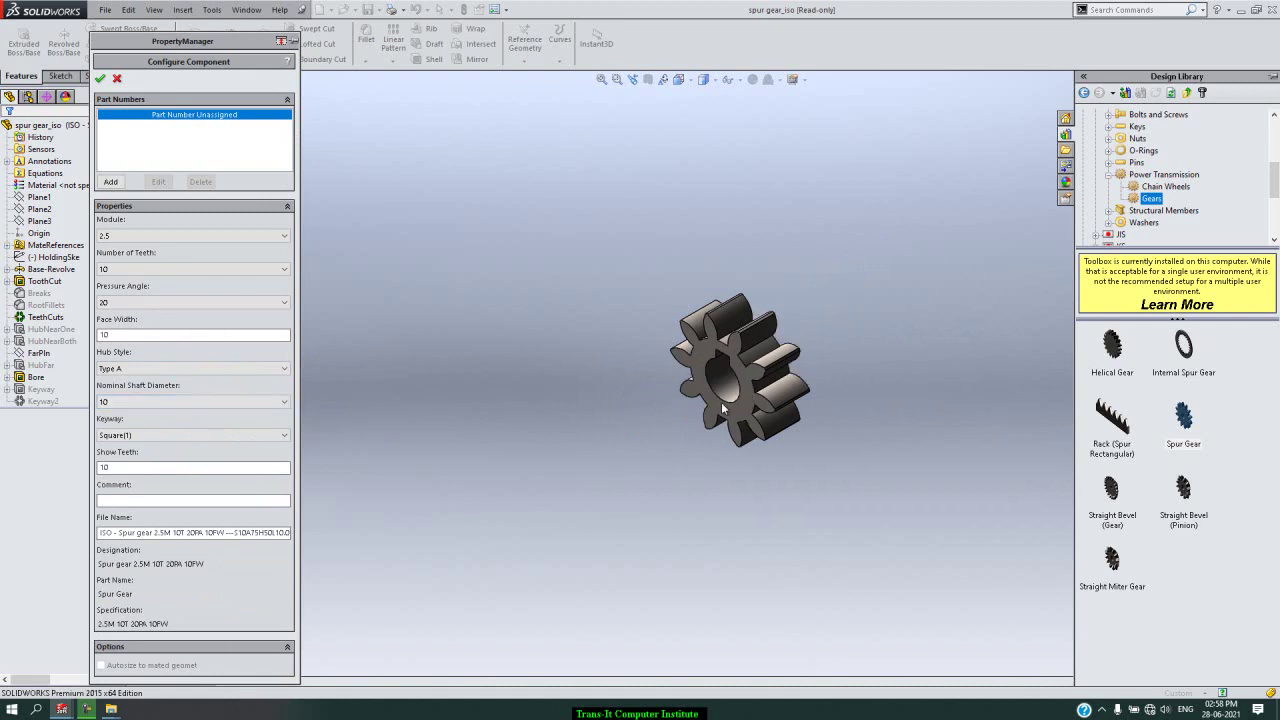
pyautogui.click(186, 437)
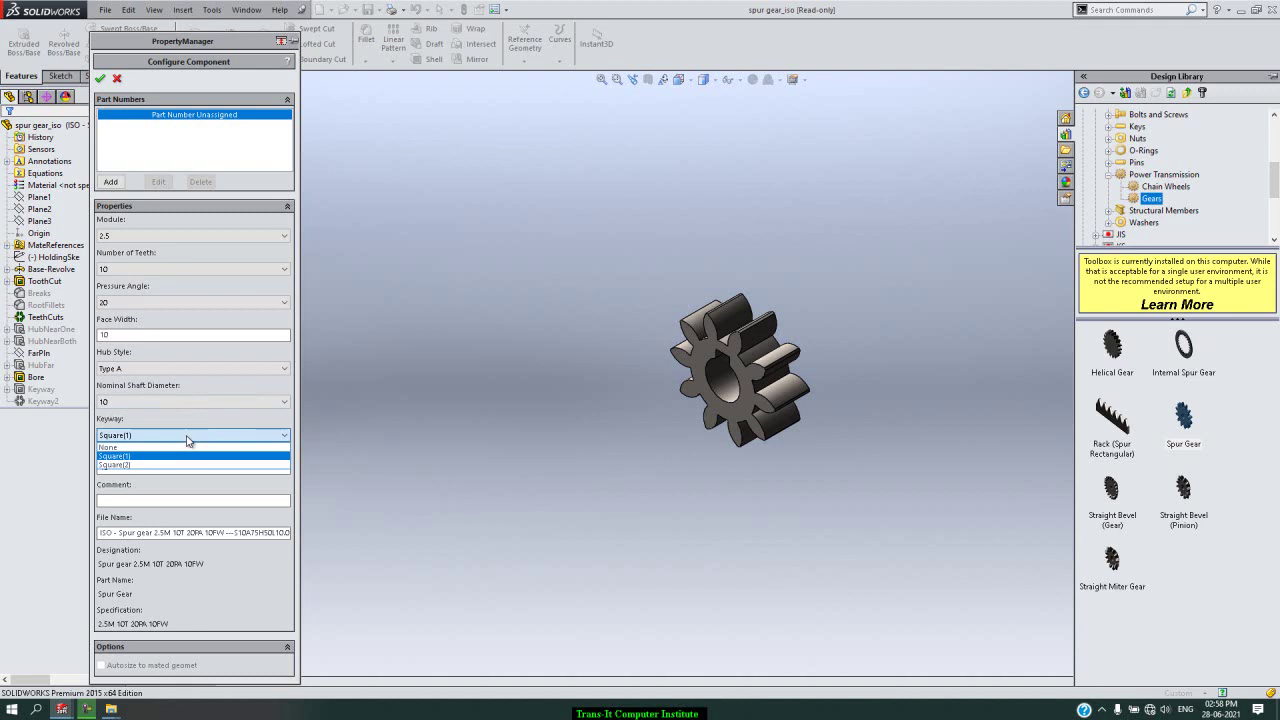
pyautogui.click(182, 447)
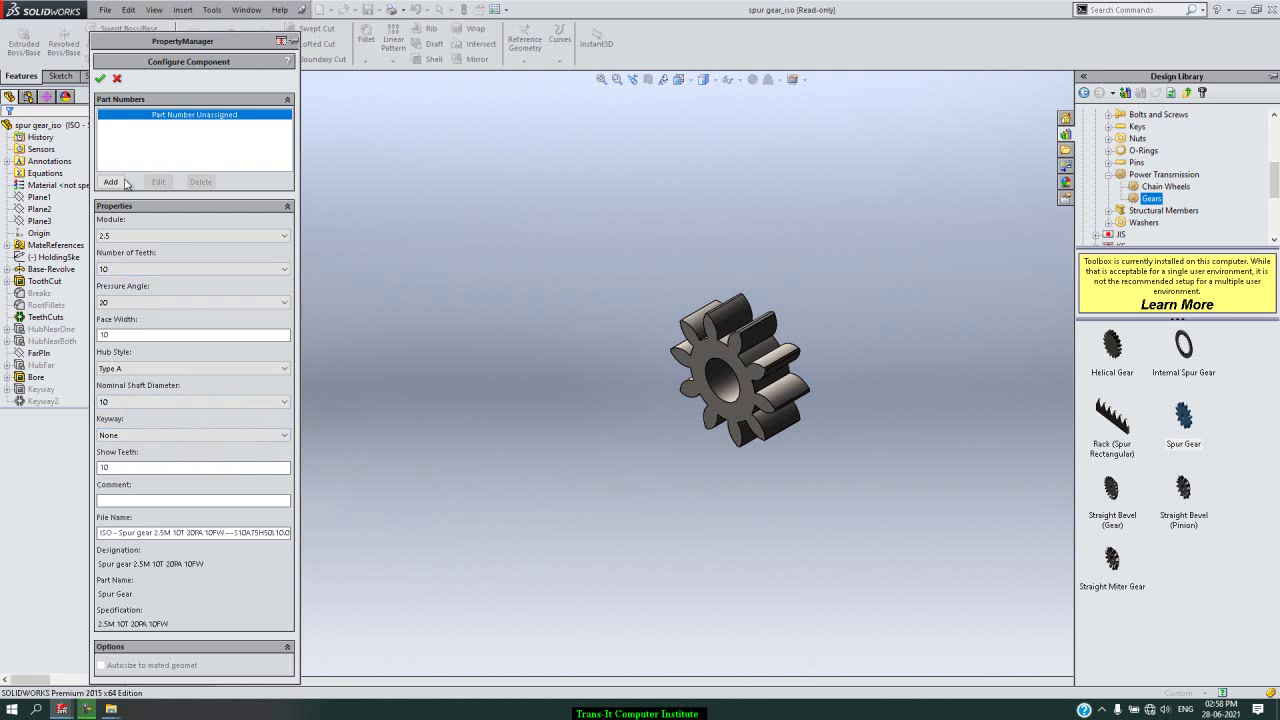
pyautogui.click(100, 78)
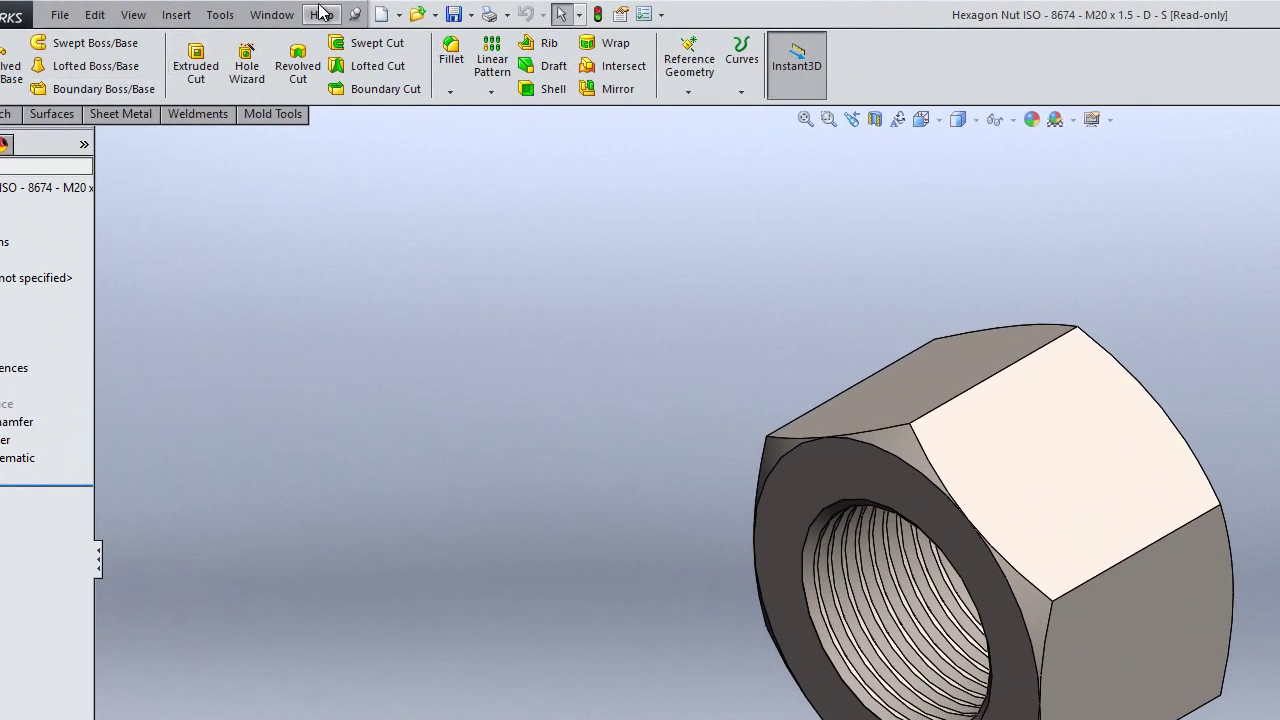
# Step: Switch to the ISO - Spur gear 2.5M 10T 20PA 10FW document, briefly opening the File menu
pyautogui.click(290, 14)
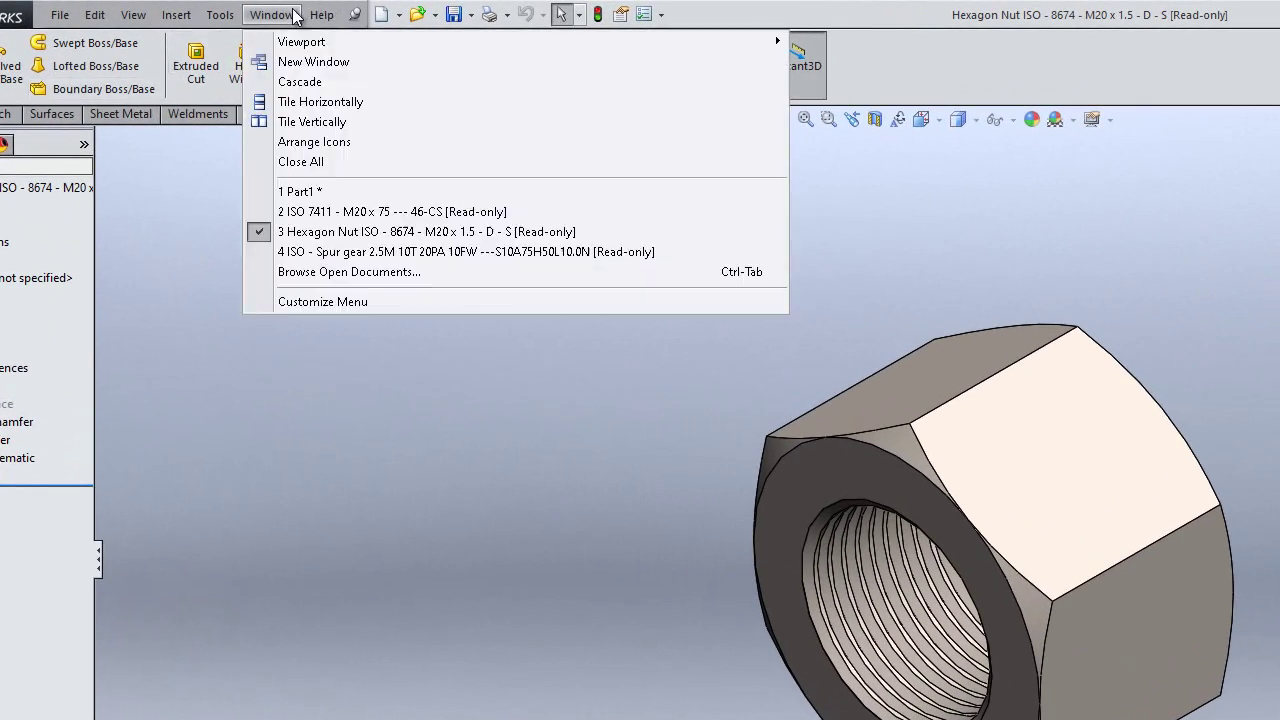
pyautogui.click(311, 251)
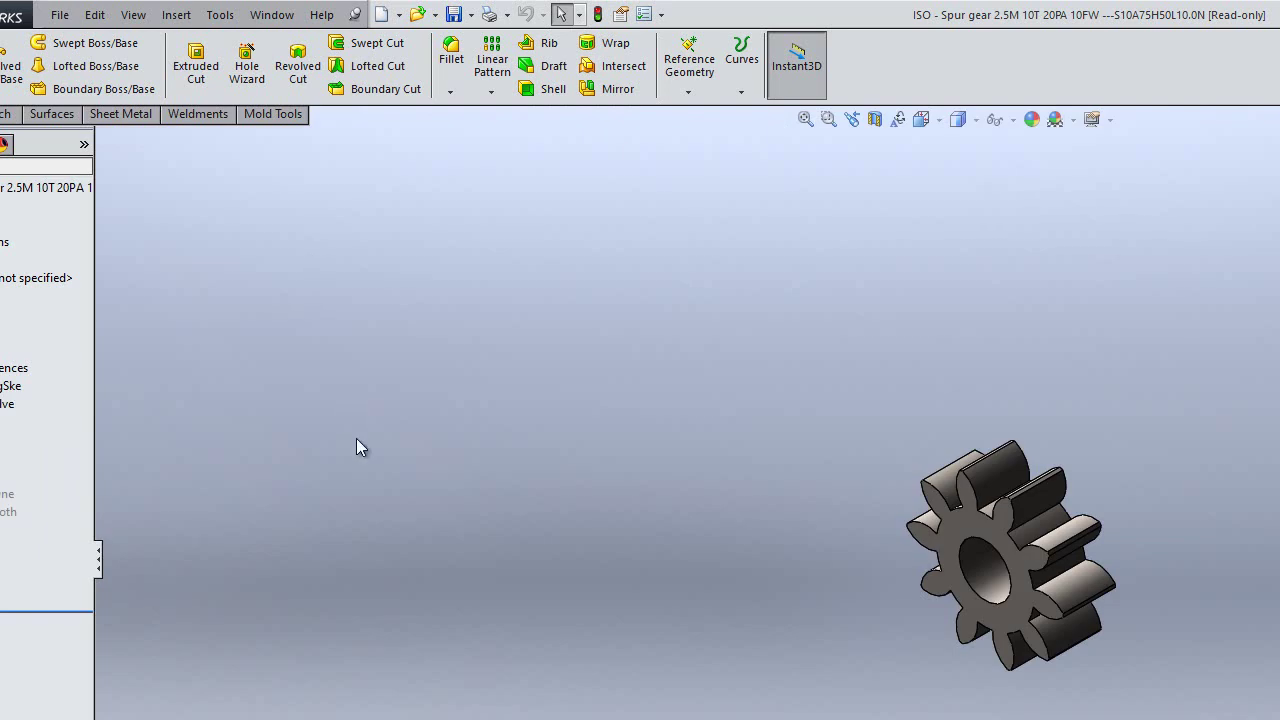
pyautogui.click(60, 14)
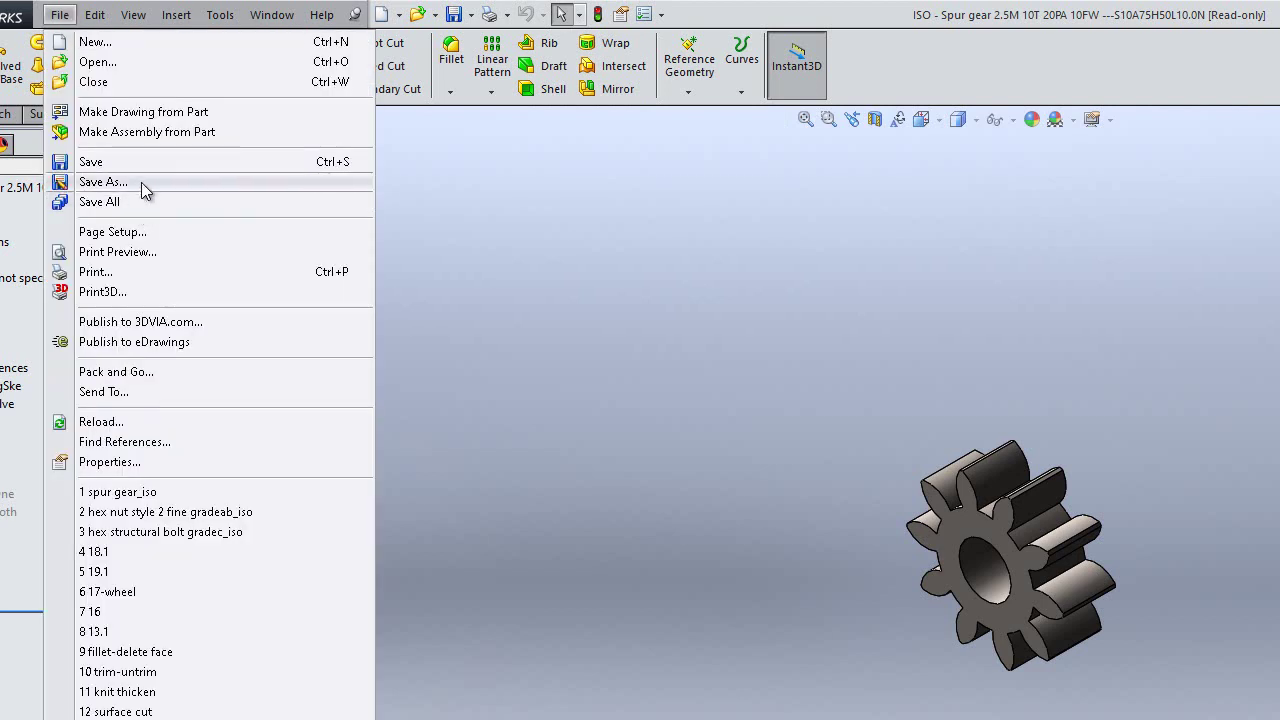
pyautogui.click(466, 251)
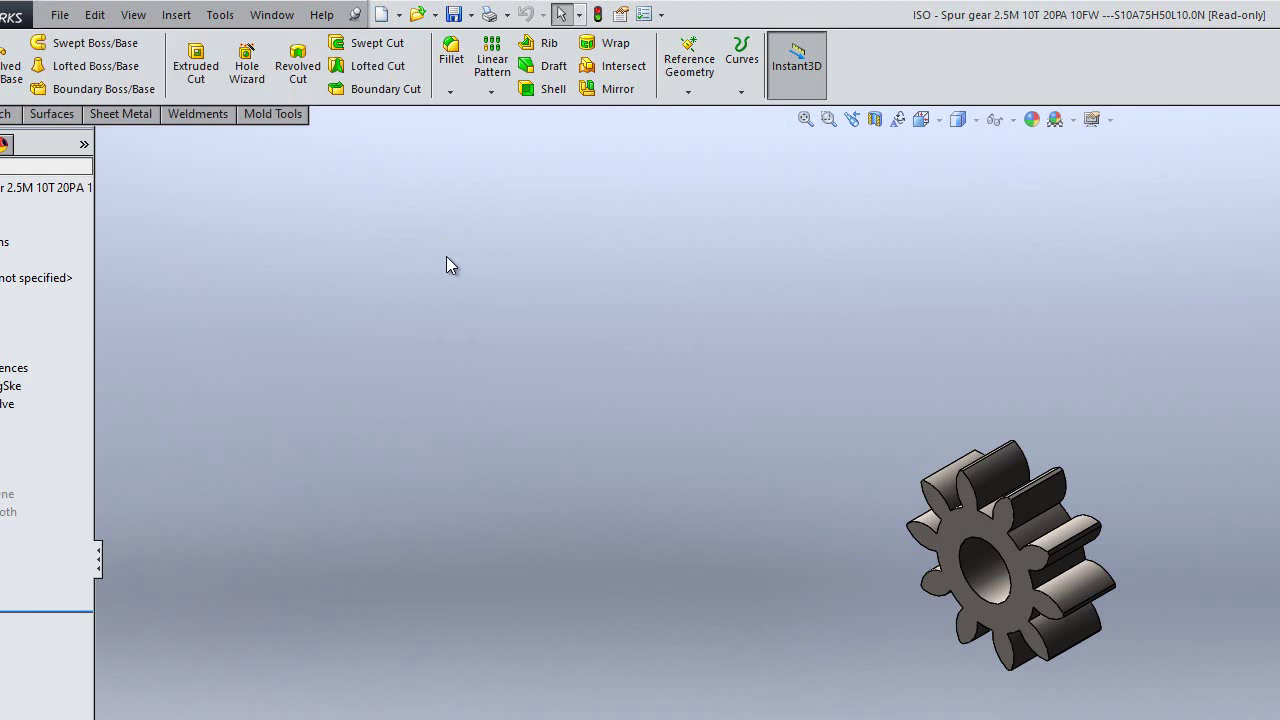